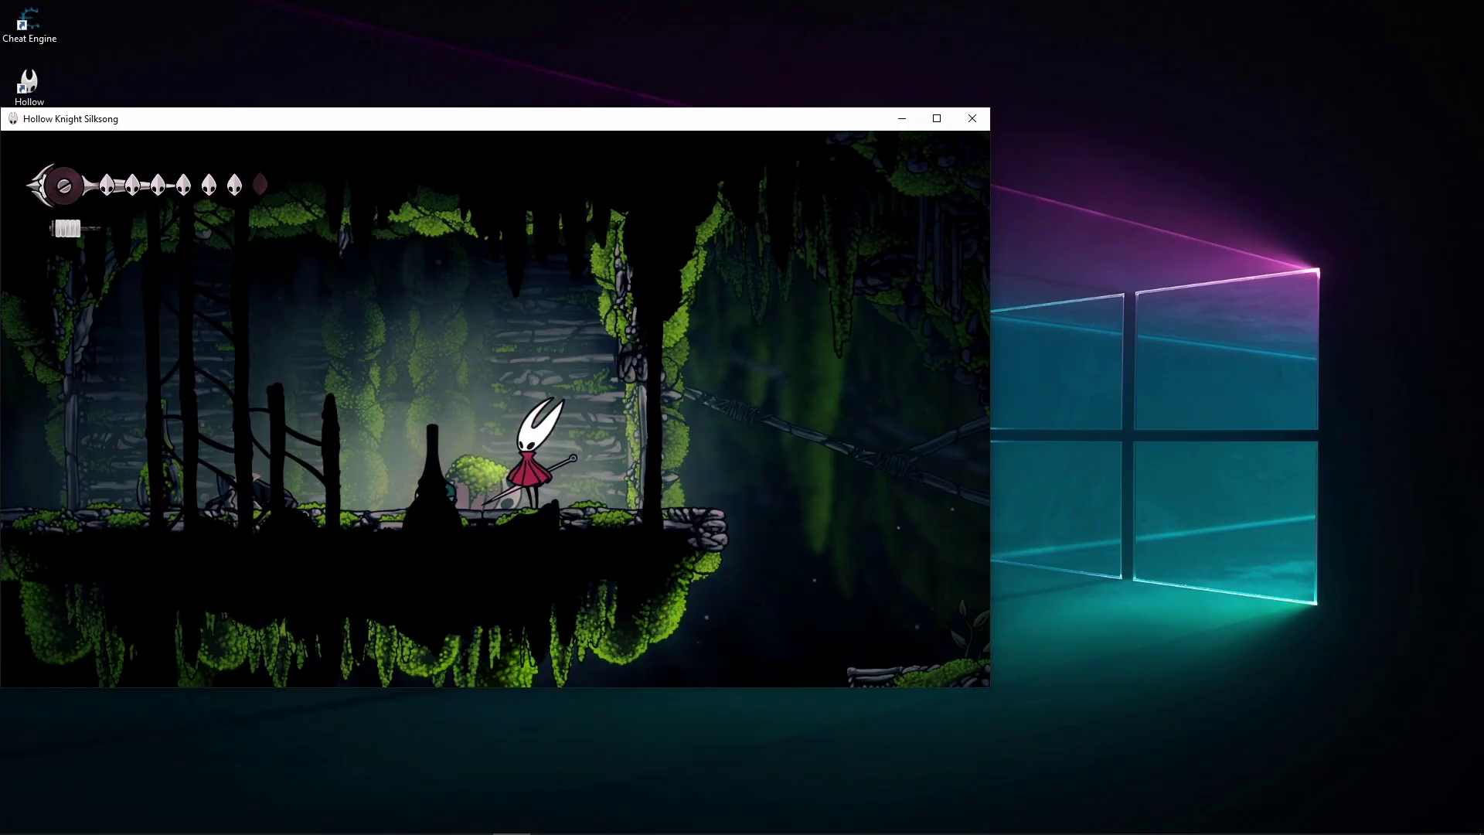
pyautogui.press('Left')
pyautogui.press('z')
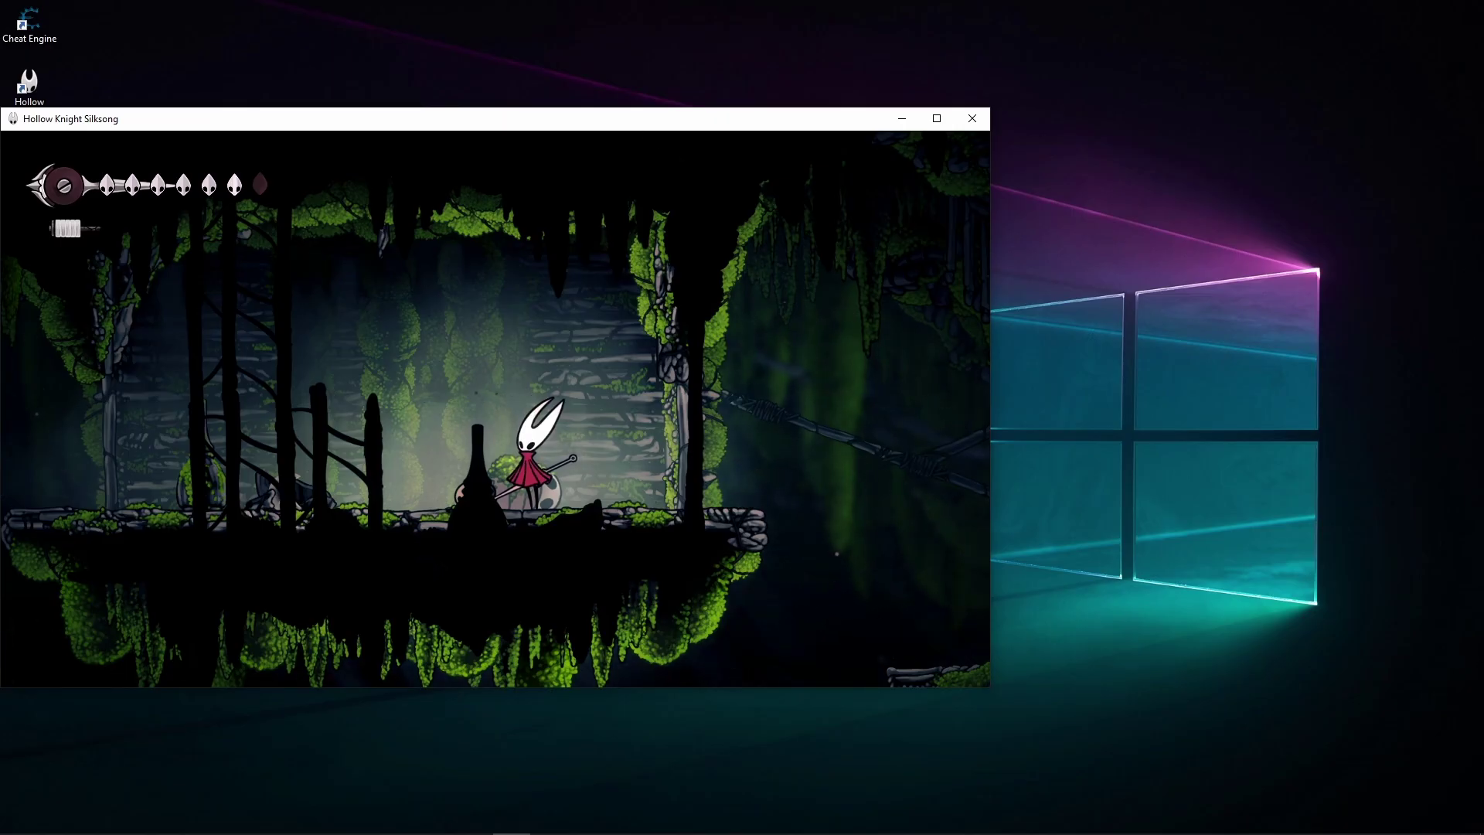
pyautogui.press('z')
pyautogui.press('Left')
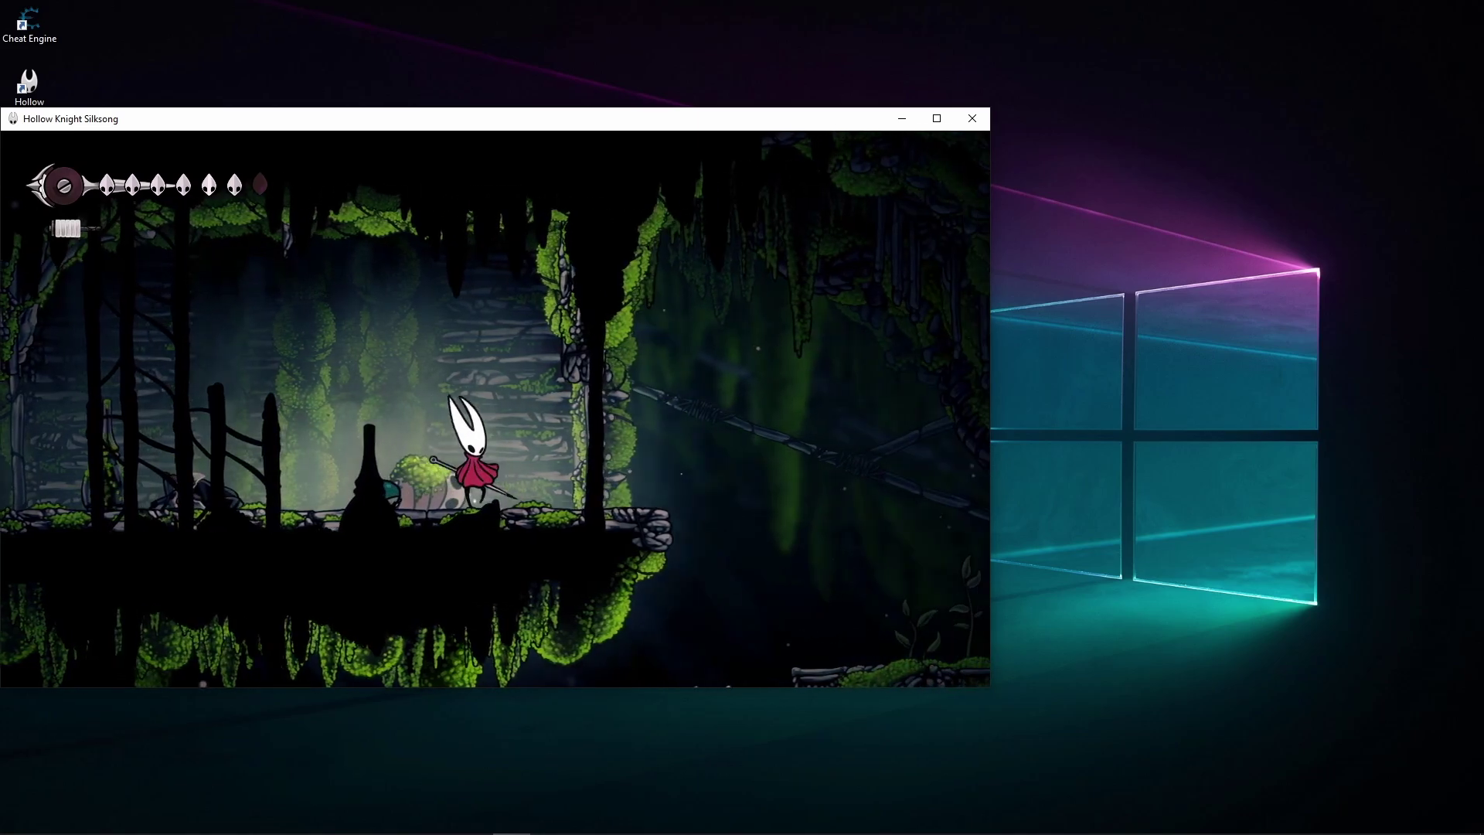
pyautogui.press('Right')
pyautogui.press('z')
pyautogui.press('Left')
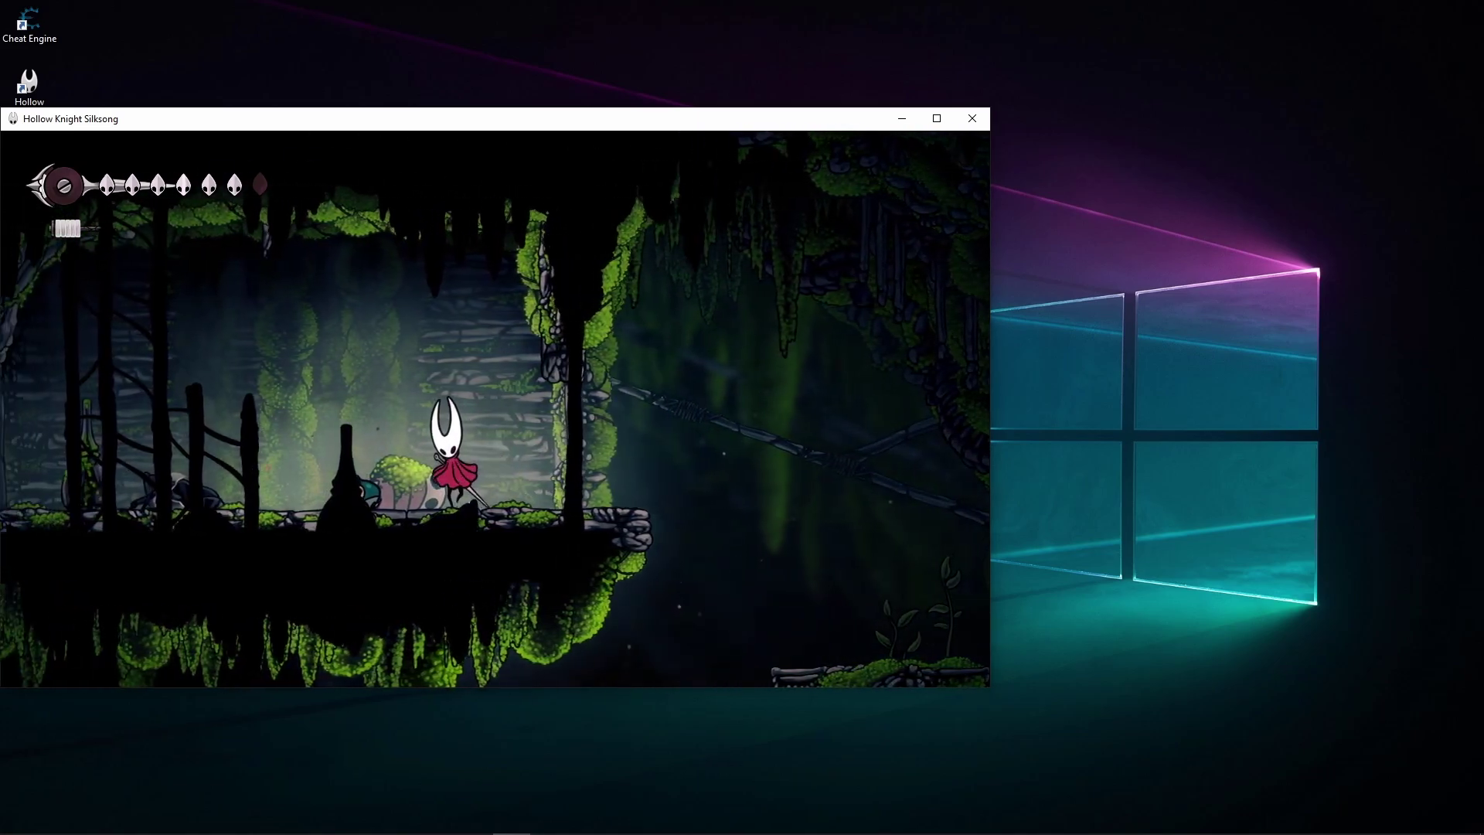
pyautogui.press('Right')
pyautogui.press('Left')
pyautogui.press('Right')
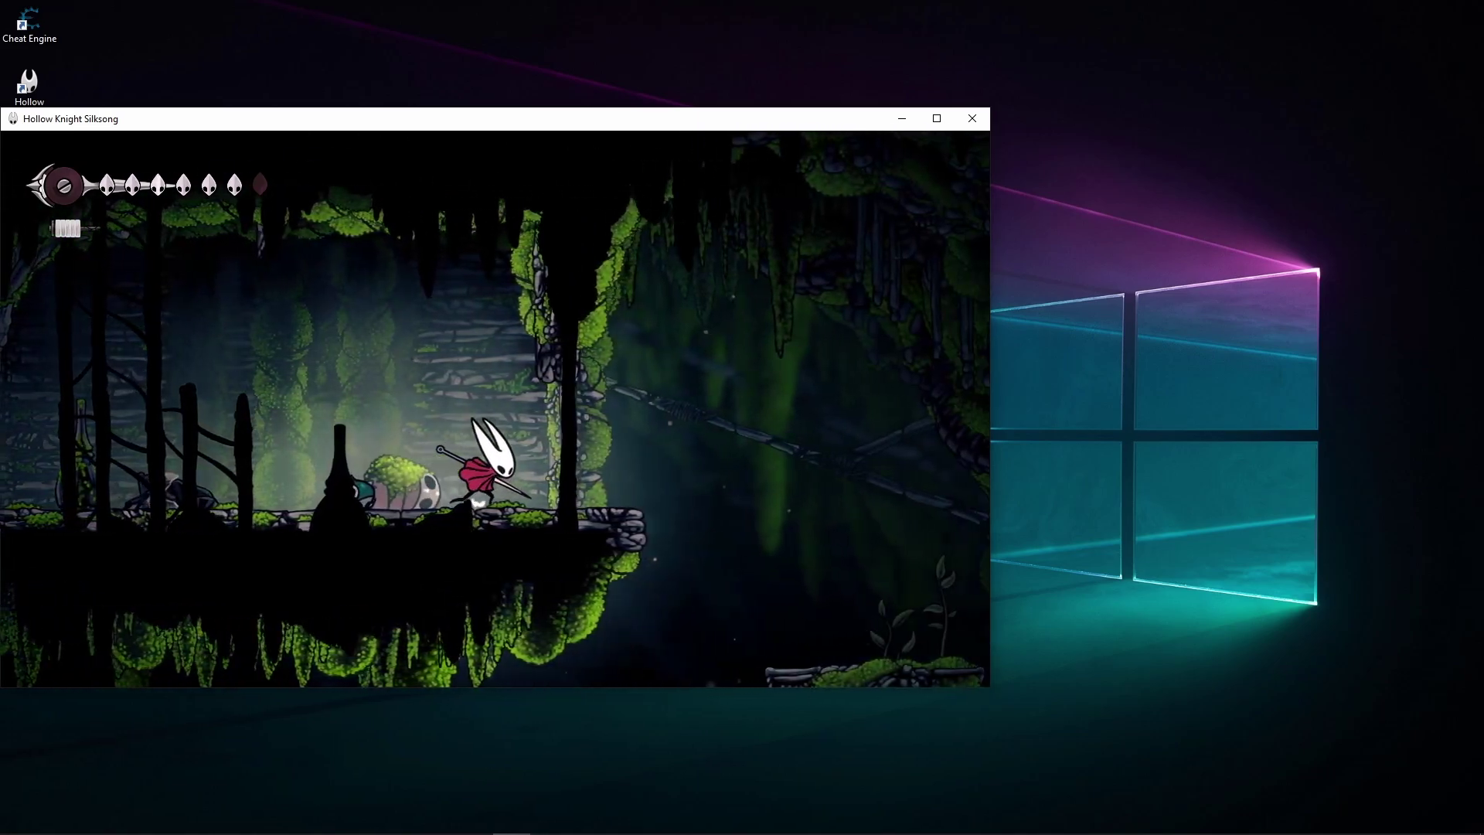
pyautogui.press('Left')
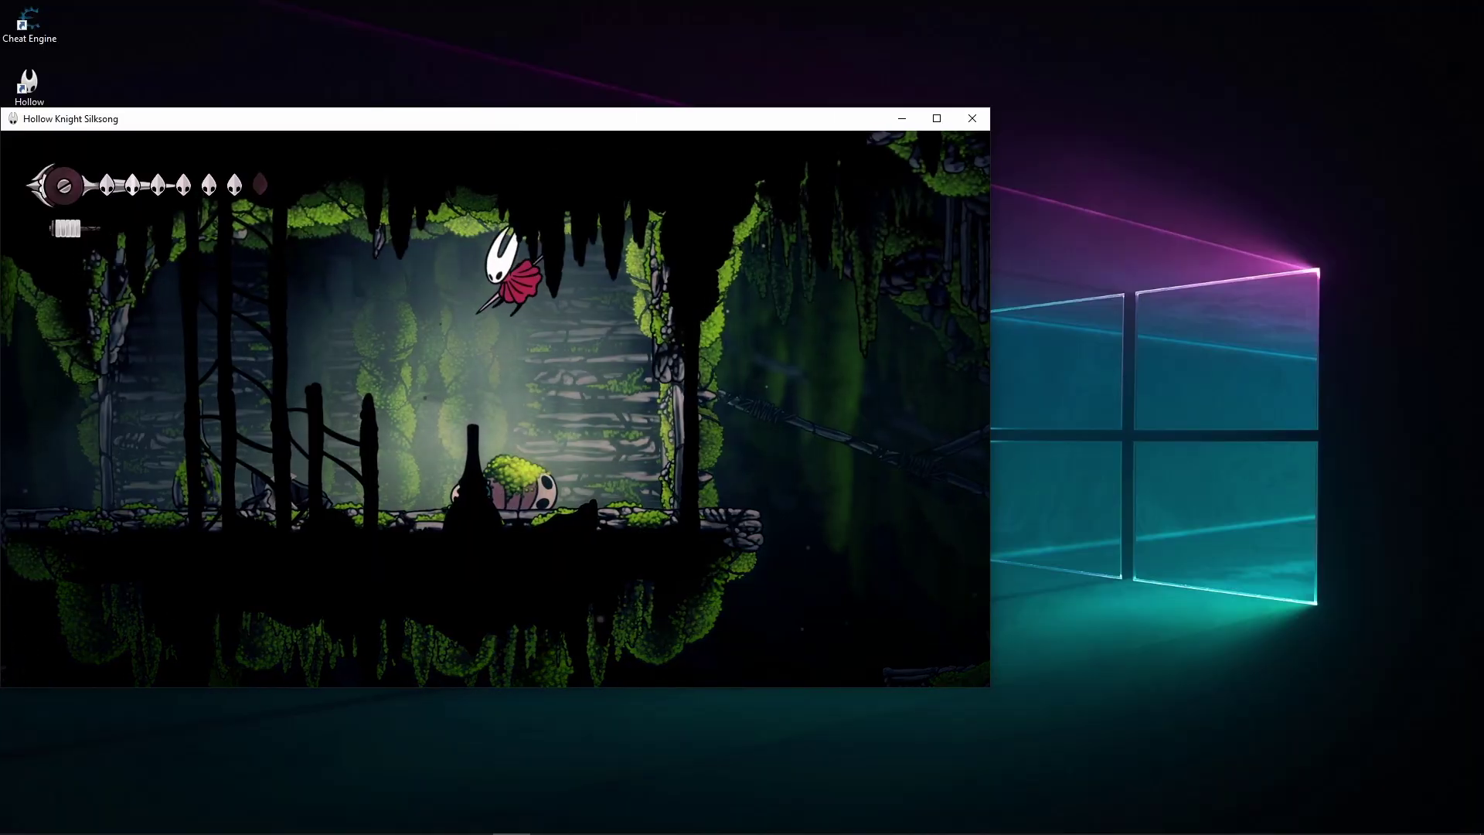
pyautogui.press('Left')
pyautogui.press('z')
pyautogui.press('Right')
pyautogui.press('z')
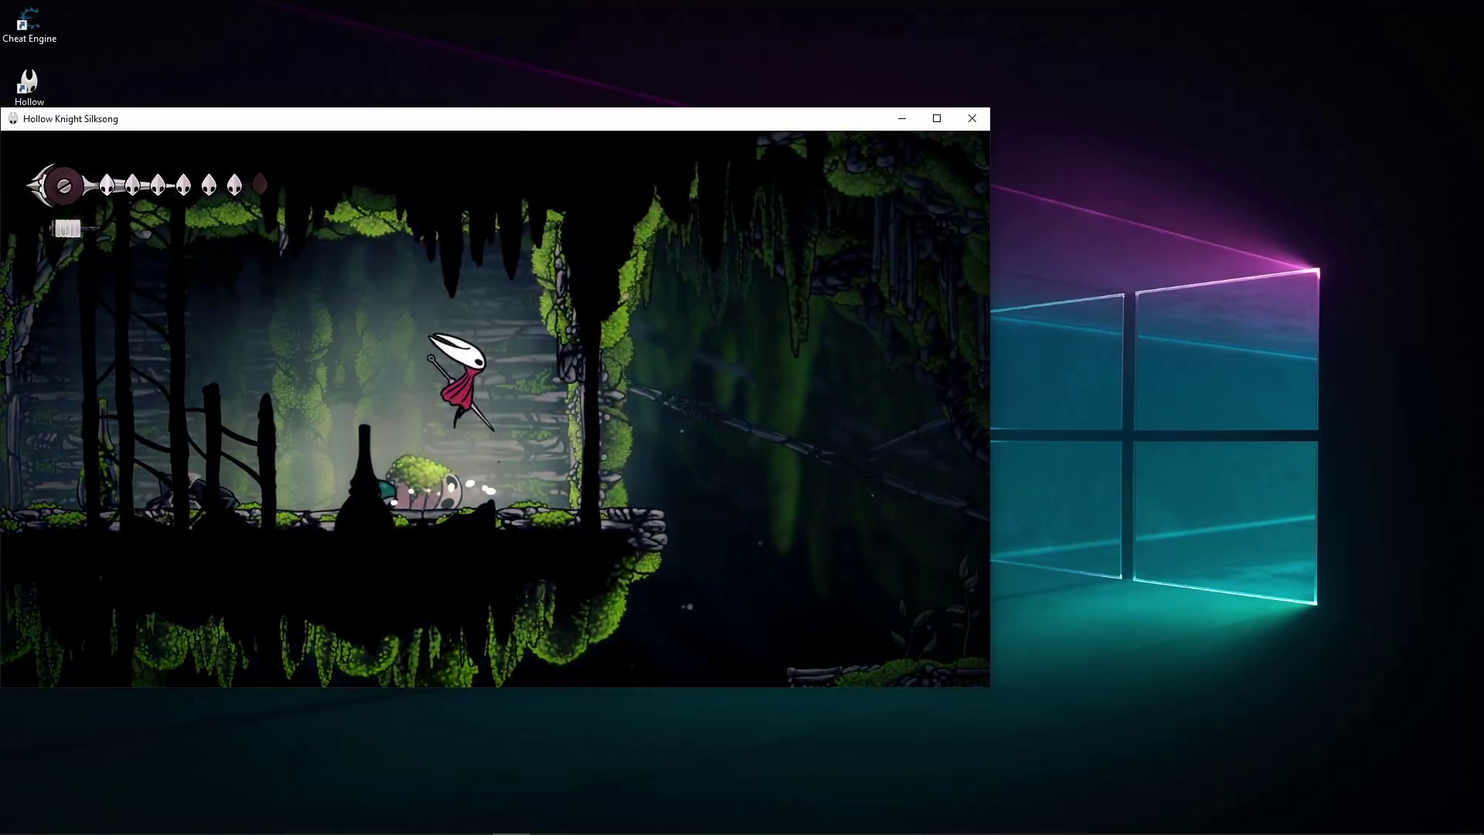
pyautogui.press('Right')
pyautogui.press('z')
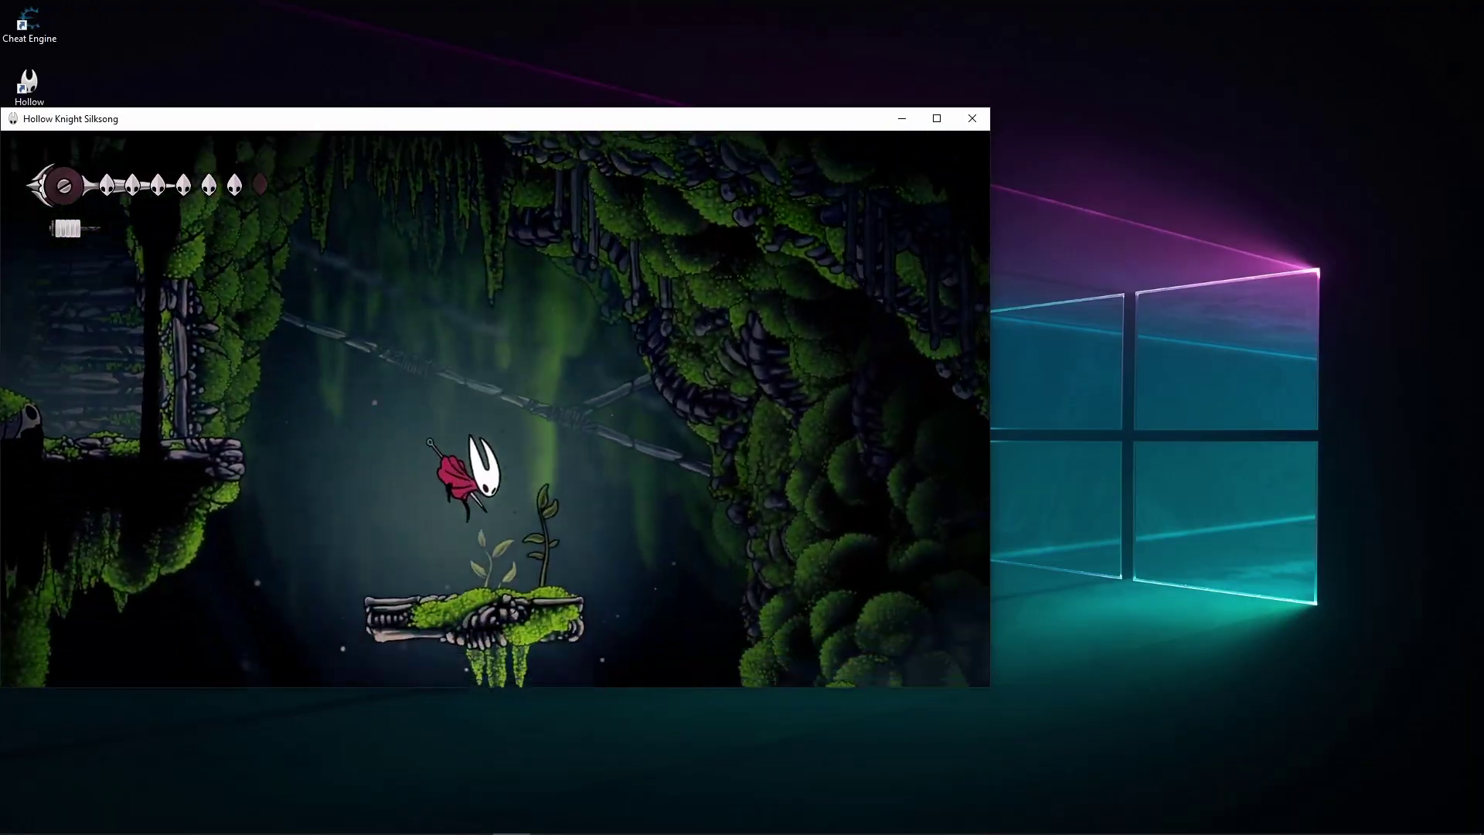
pyautogui.press('z')
pyautogui.press('z')
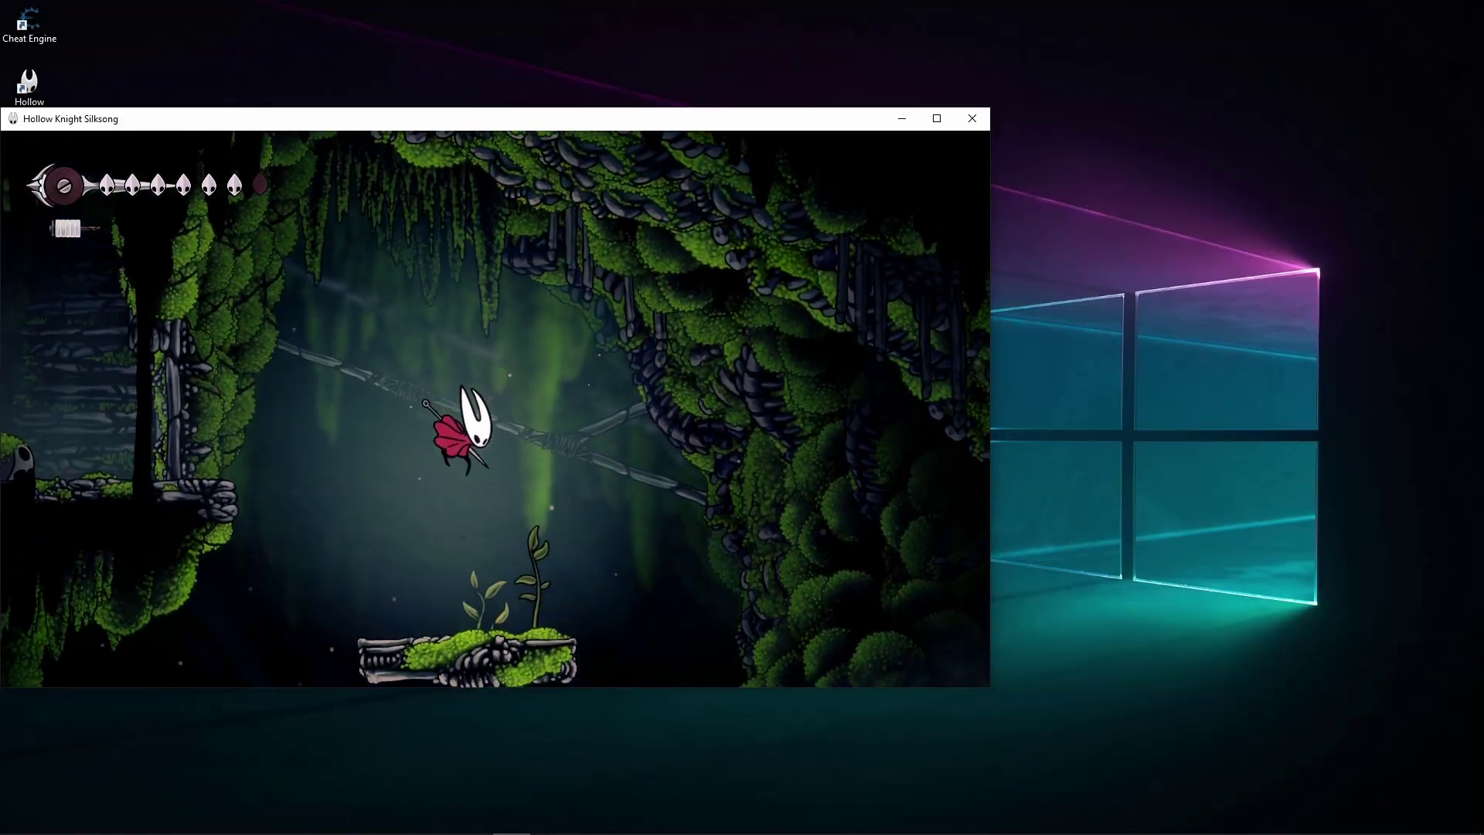
pyautogui.press('Left')
pyautogui.press('z')
pyautogui.press('z')
pyautogui.press('z')
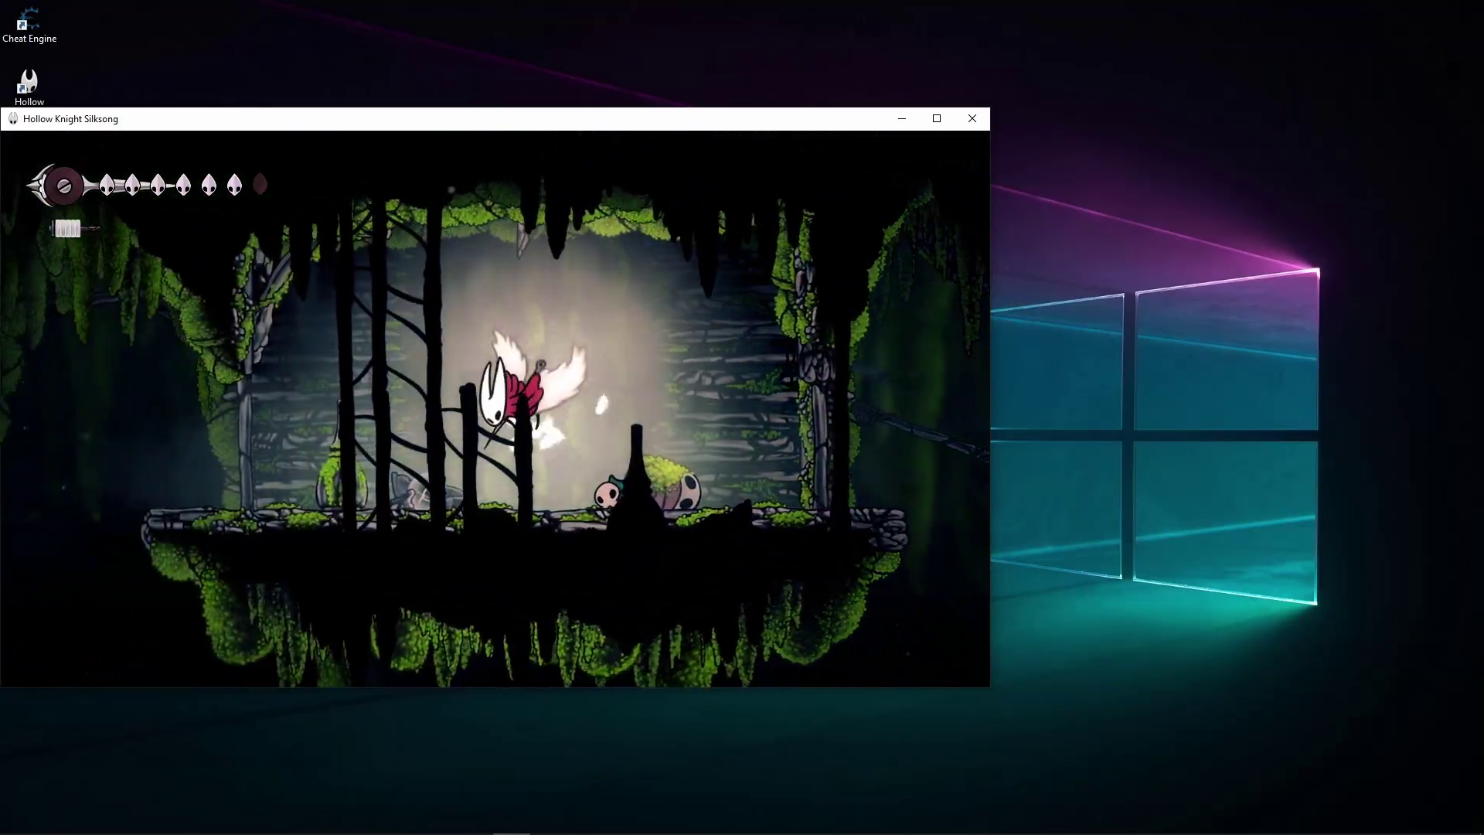
pyautogui.press('Right')
pyautogui.press('c')
pyautogui.press('Left')
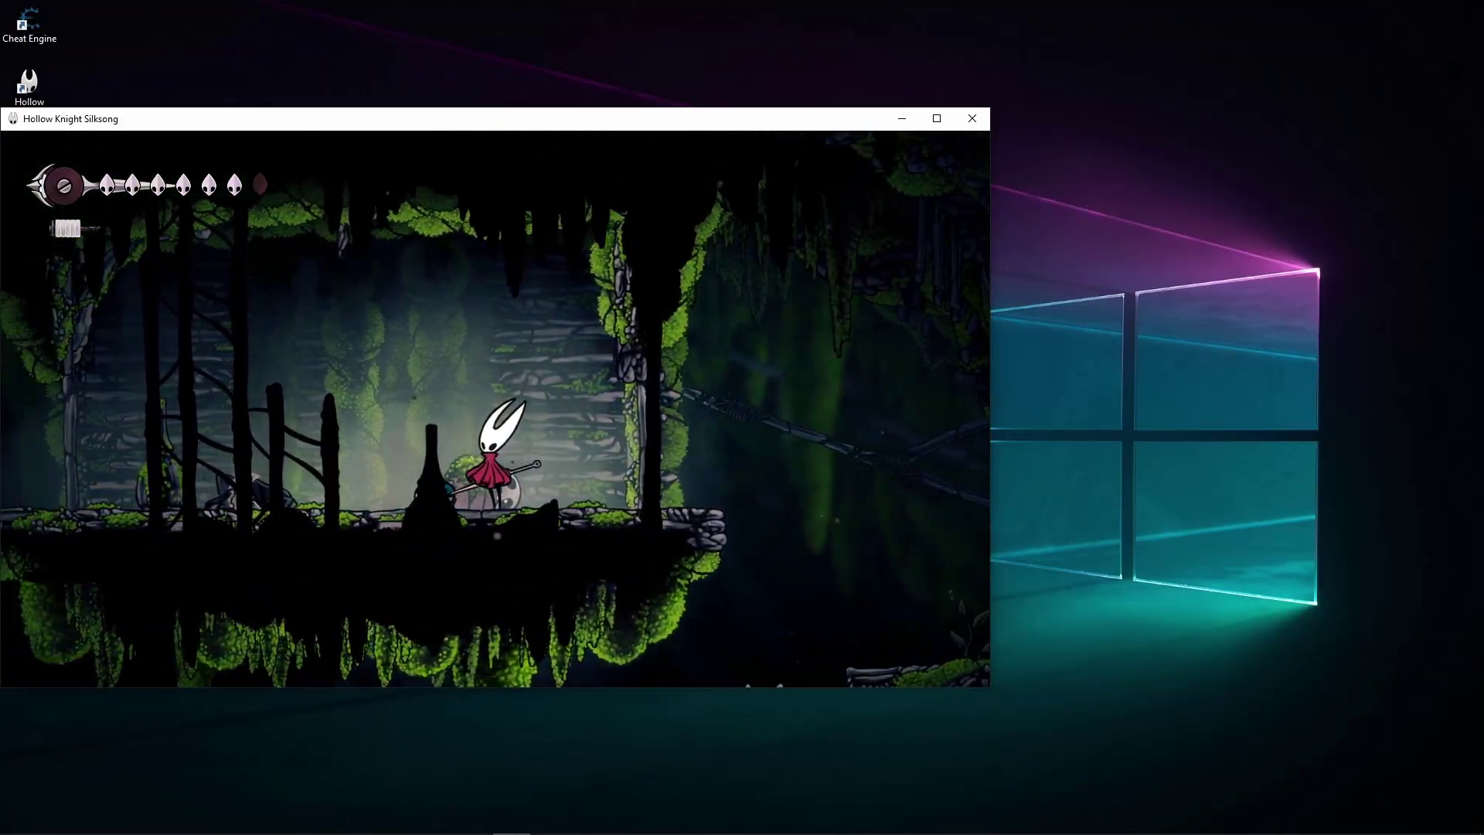
pyautogui.press('Right')
pyautogui.press('Left')
pyautogui.press('Right')
pyautogui.press('Left')
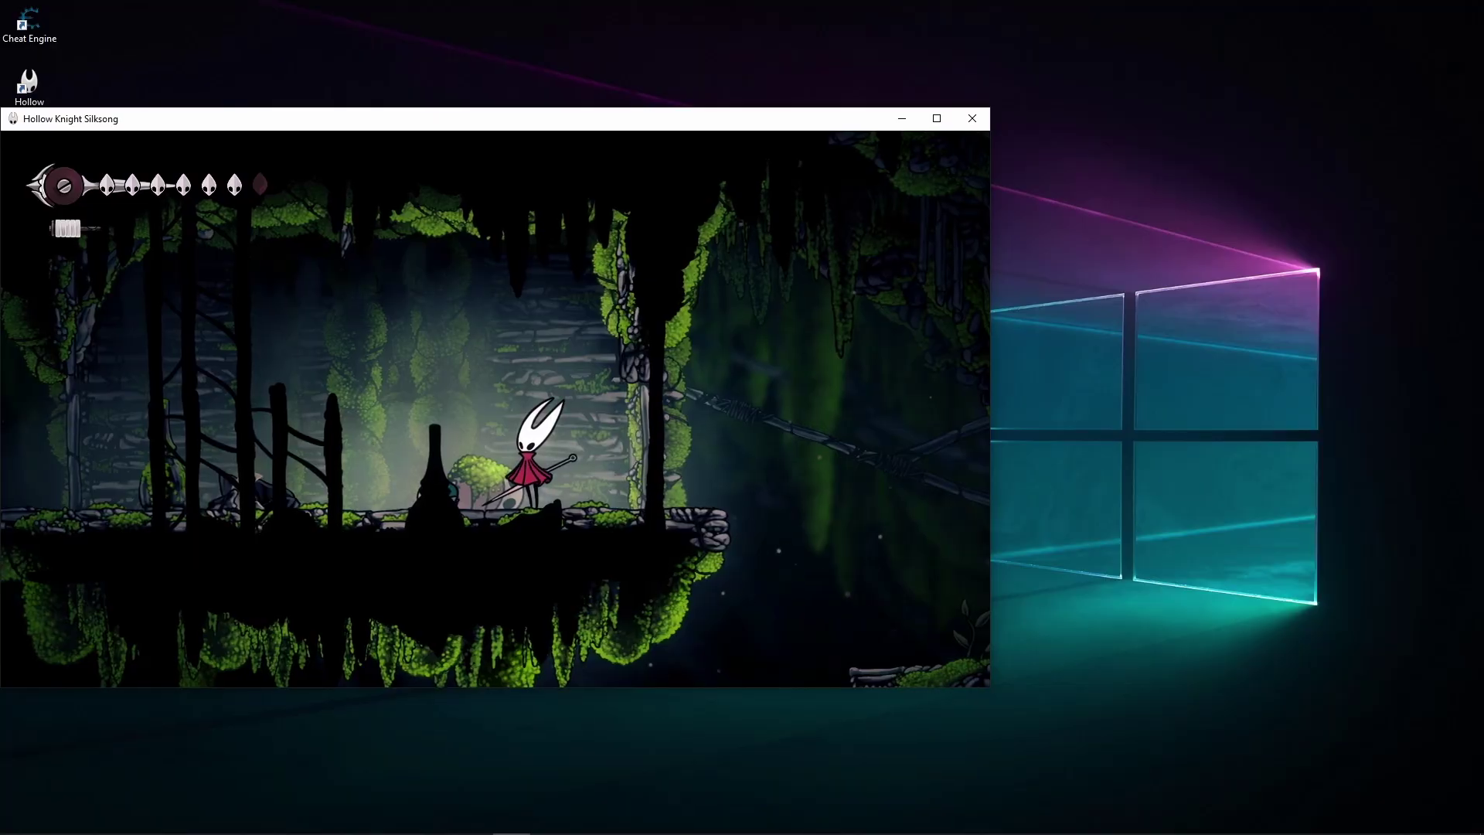
# Step: Pause the game and attach Cheat Engine to the Hollow Knight Silksong process, placing its window beside the game
pyautogui.press('Escape')
pyautogui.click(48, 33)
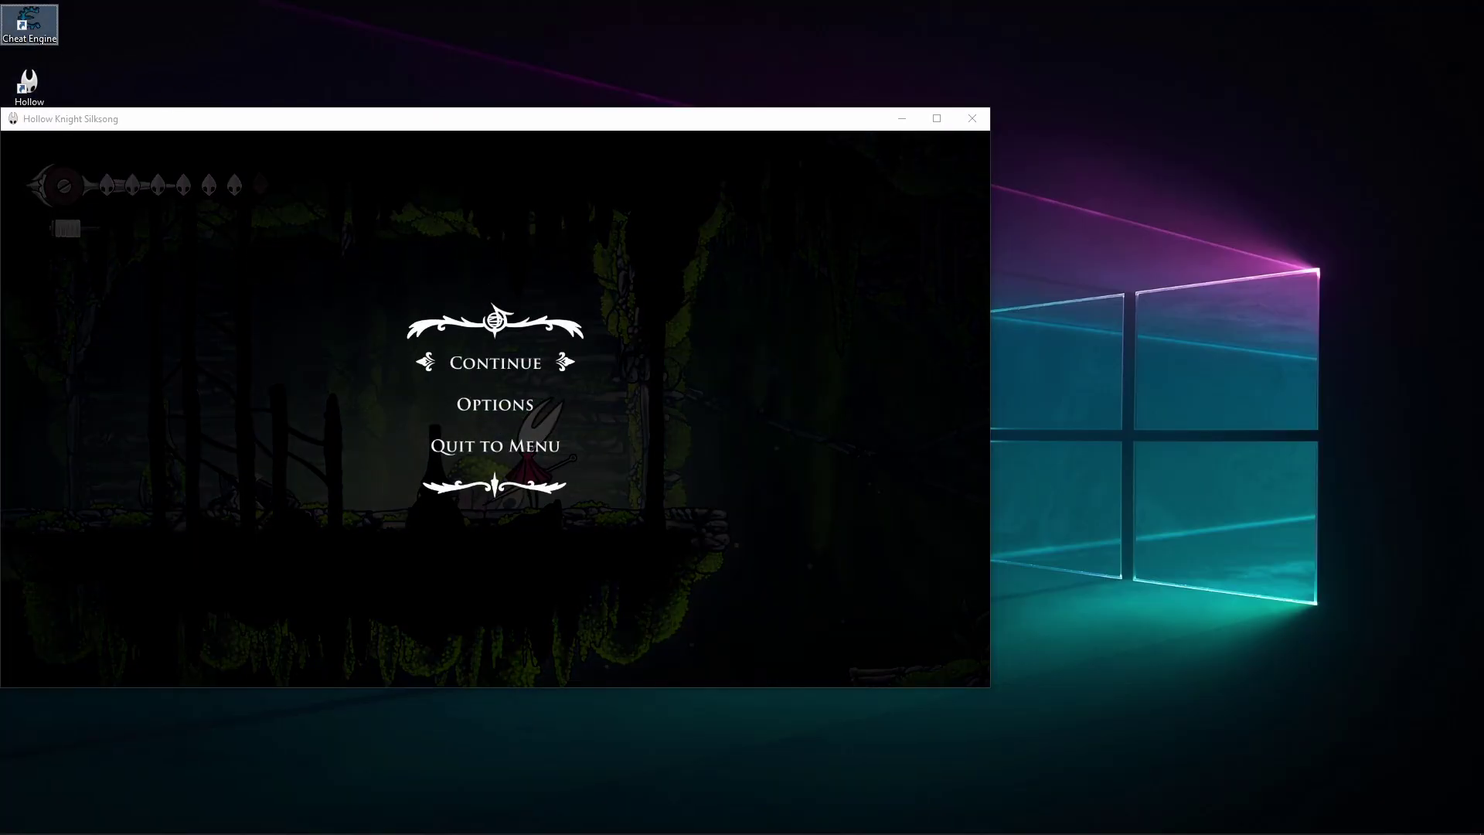
pyautogui.click(910, 145)
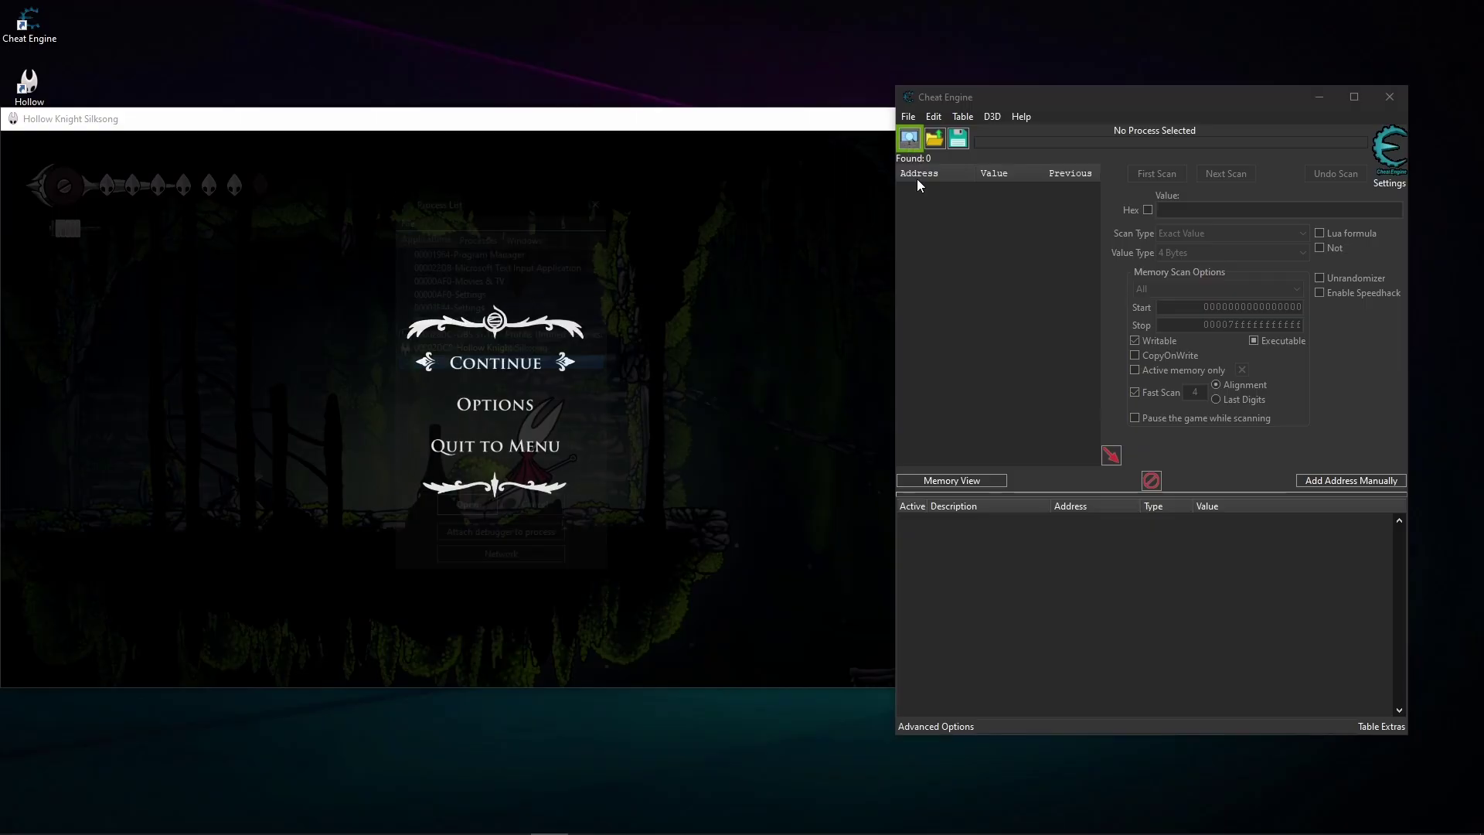
pyautogui.click(480, 350)
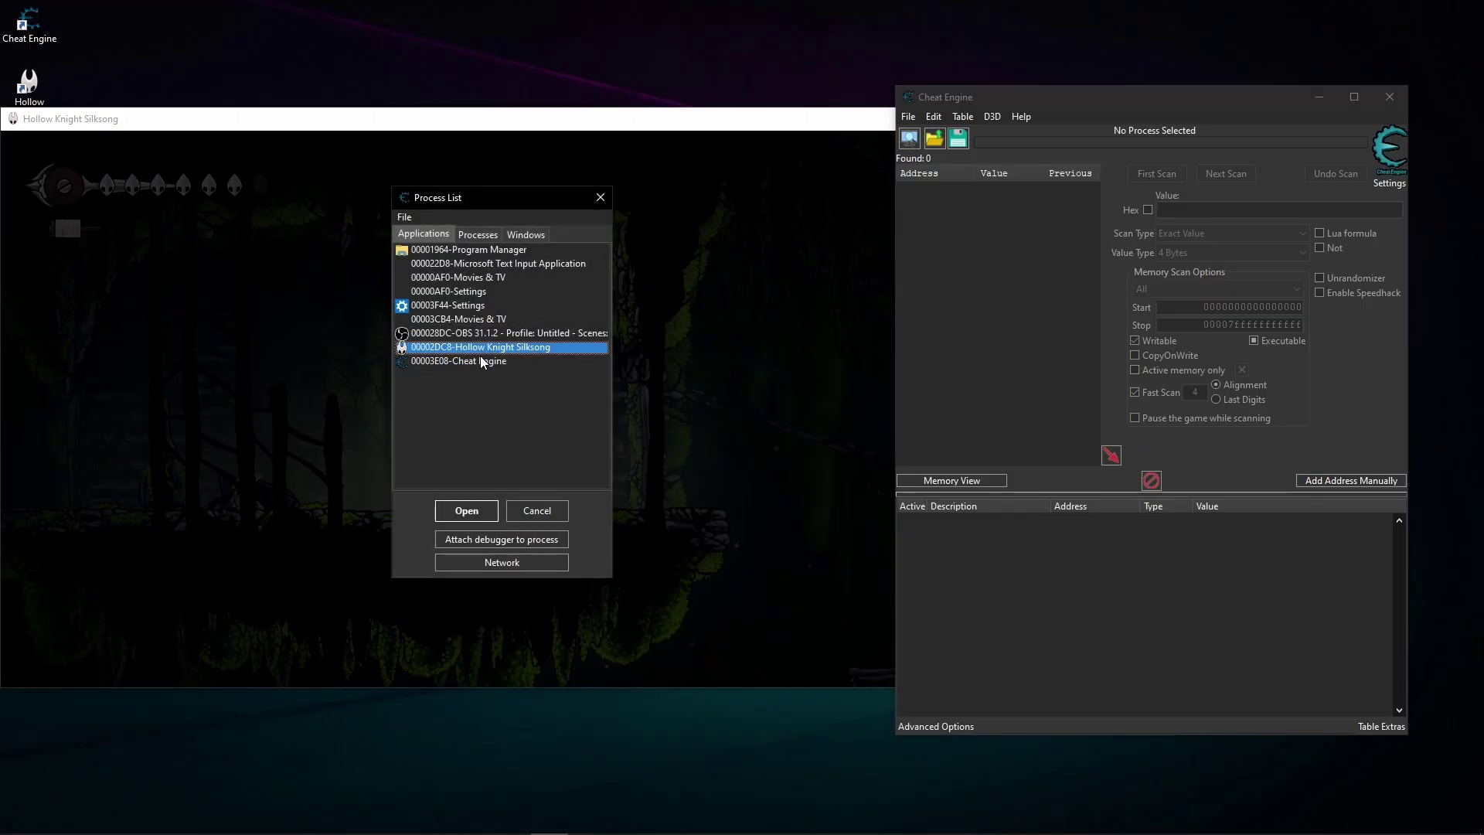
pyautogui.click(462, 512)
pyautogui.moveTo(958, 107); pyautogui.dragTo(1051, 108)
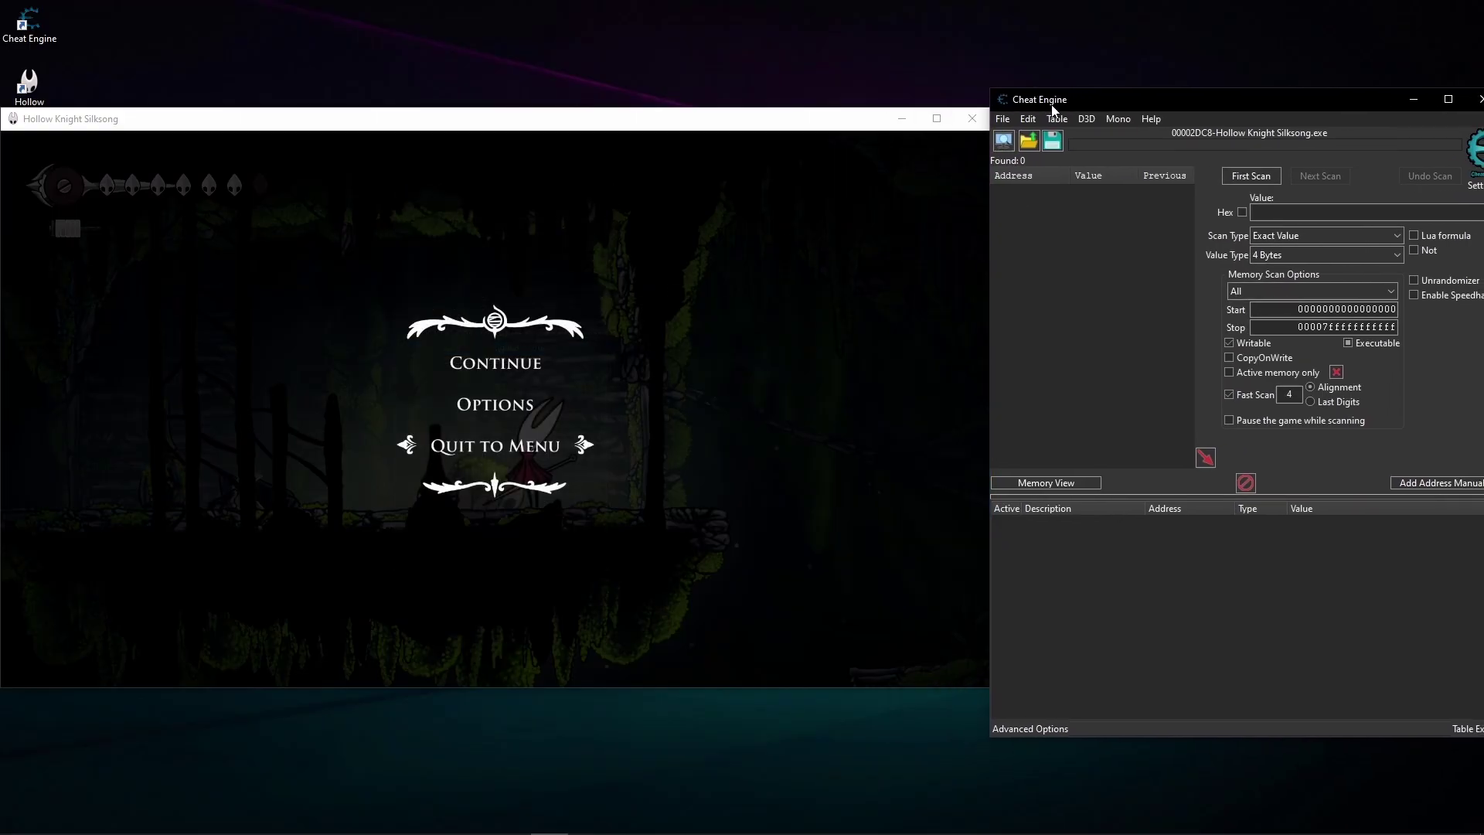
# Step: Check the game's resolution and full-screen mode in its video options, and resume play
pyautogui.click(501, 421)
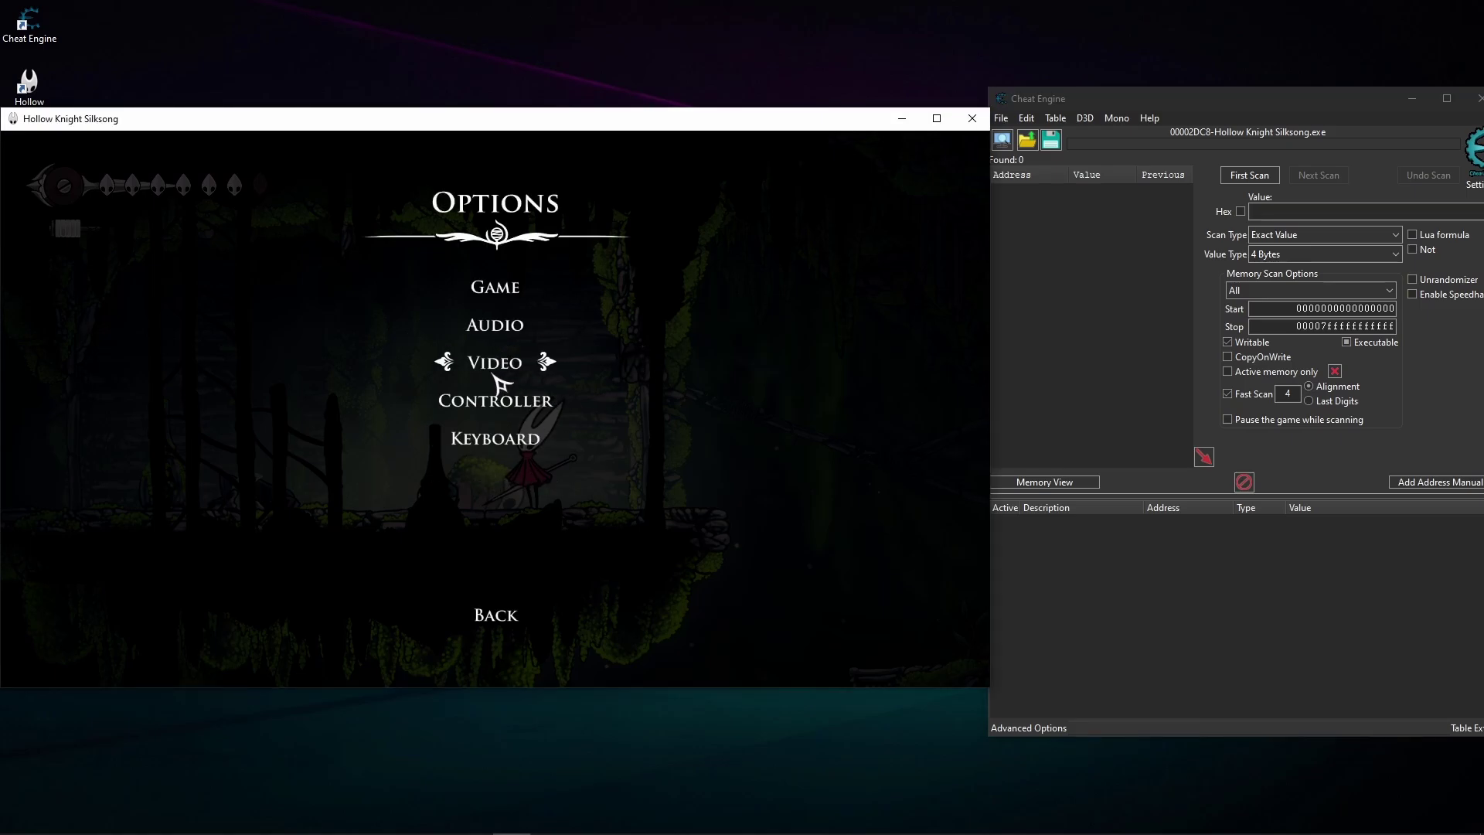
pyautogui.click(493, 371)
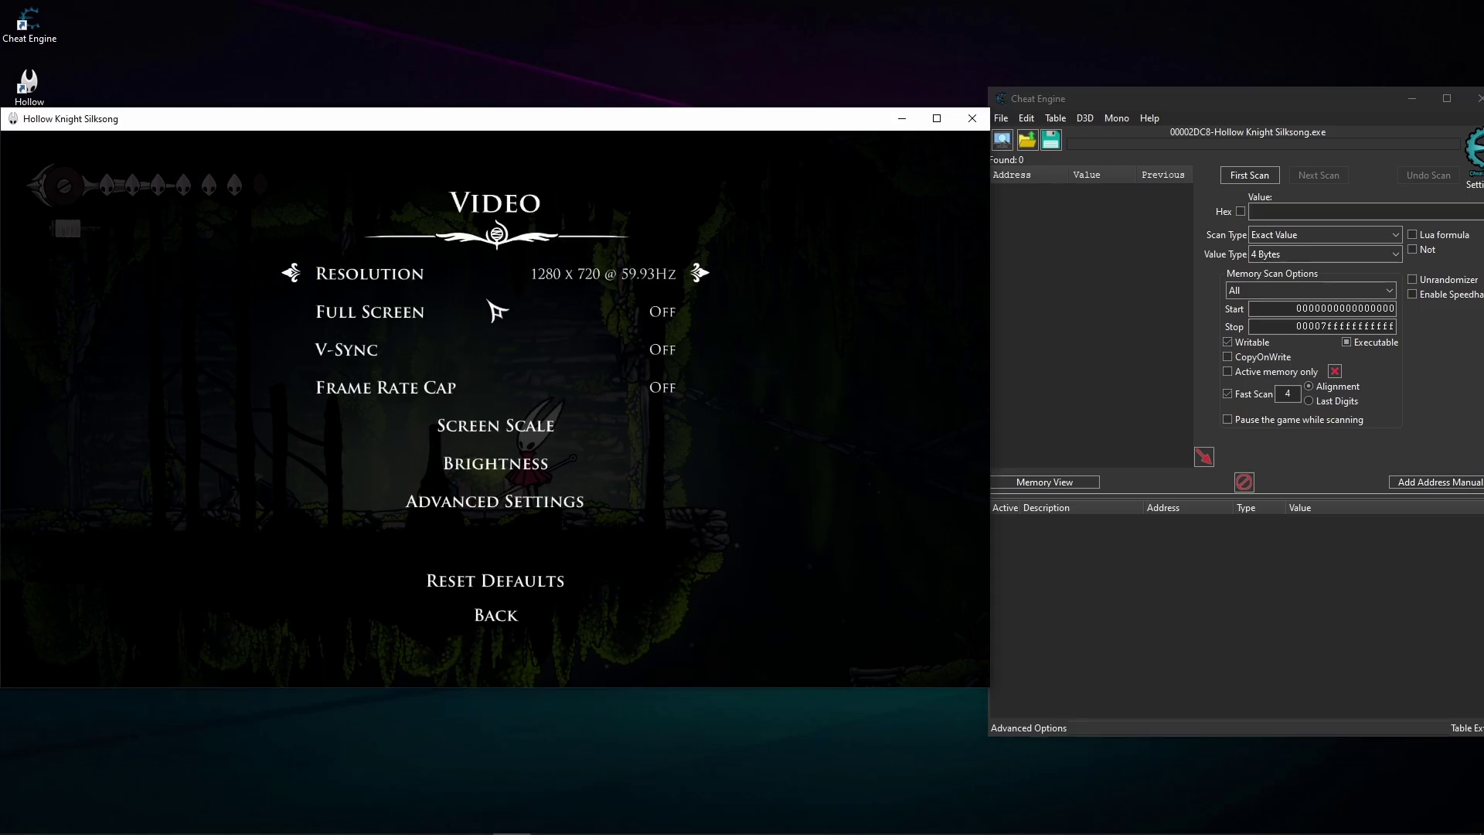
pyautogui.click(532, 614)
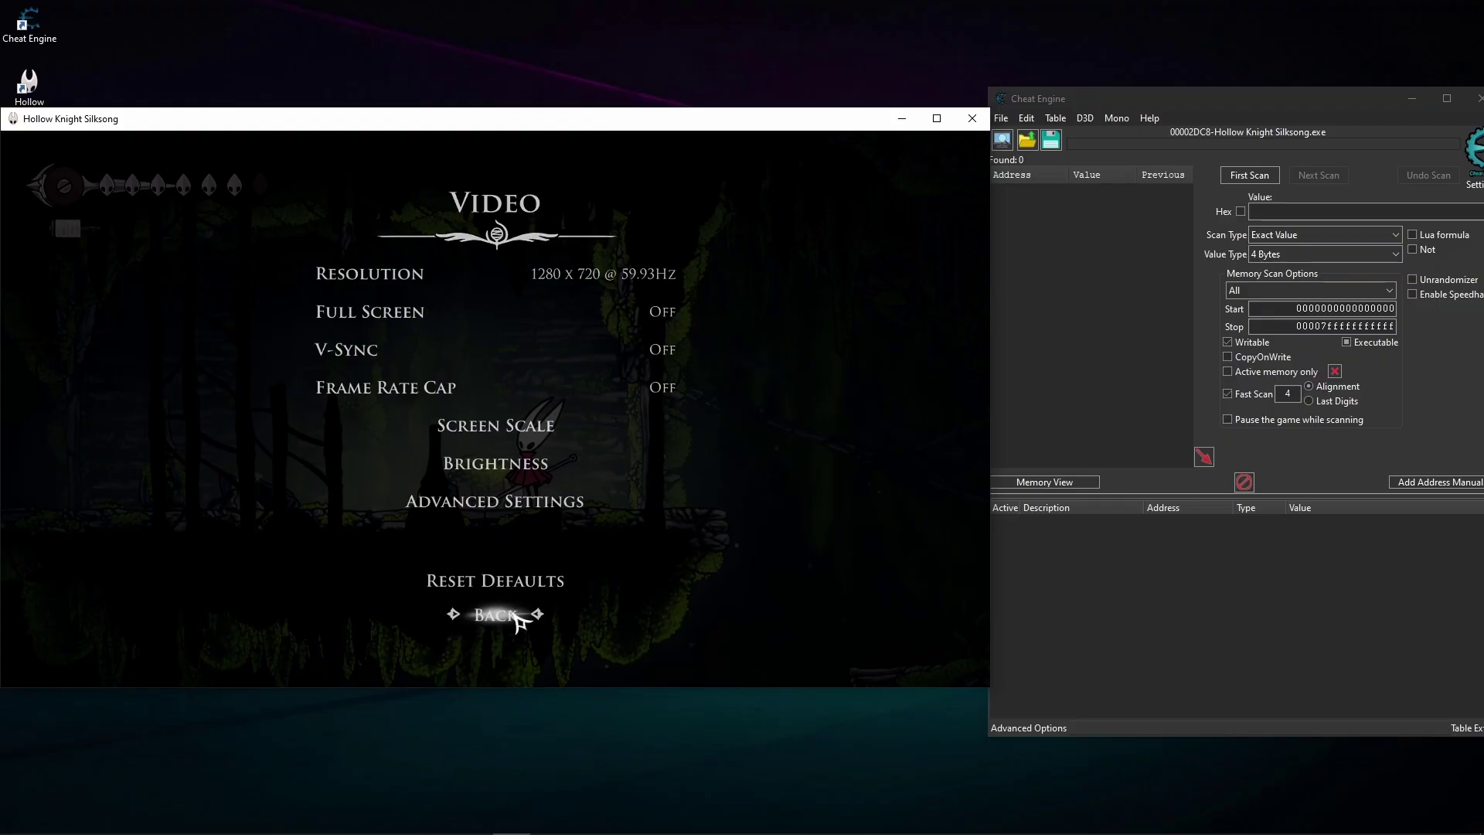
pyautogui.click(497, 618)
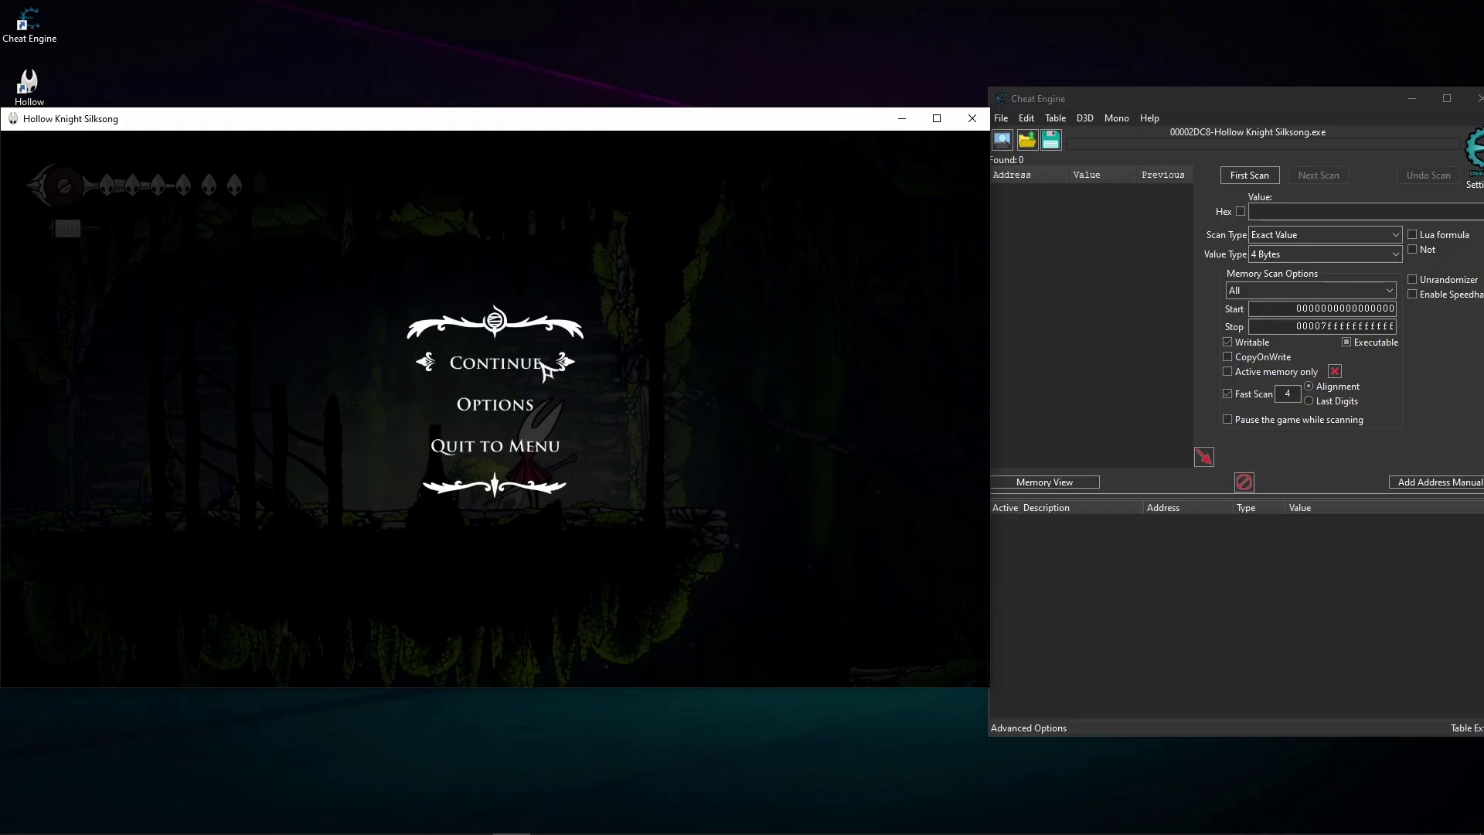
pyautogui.press('Escape')
pyautogui.press('Left')
pyautogui.press('Right')
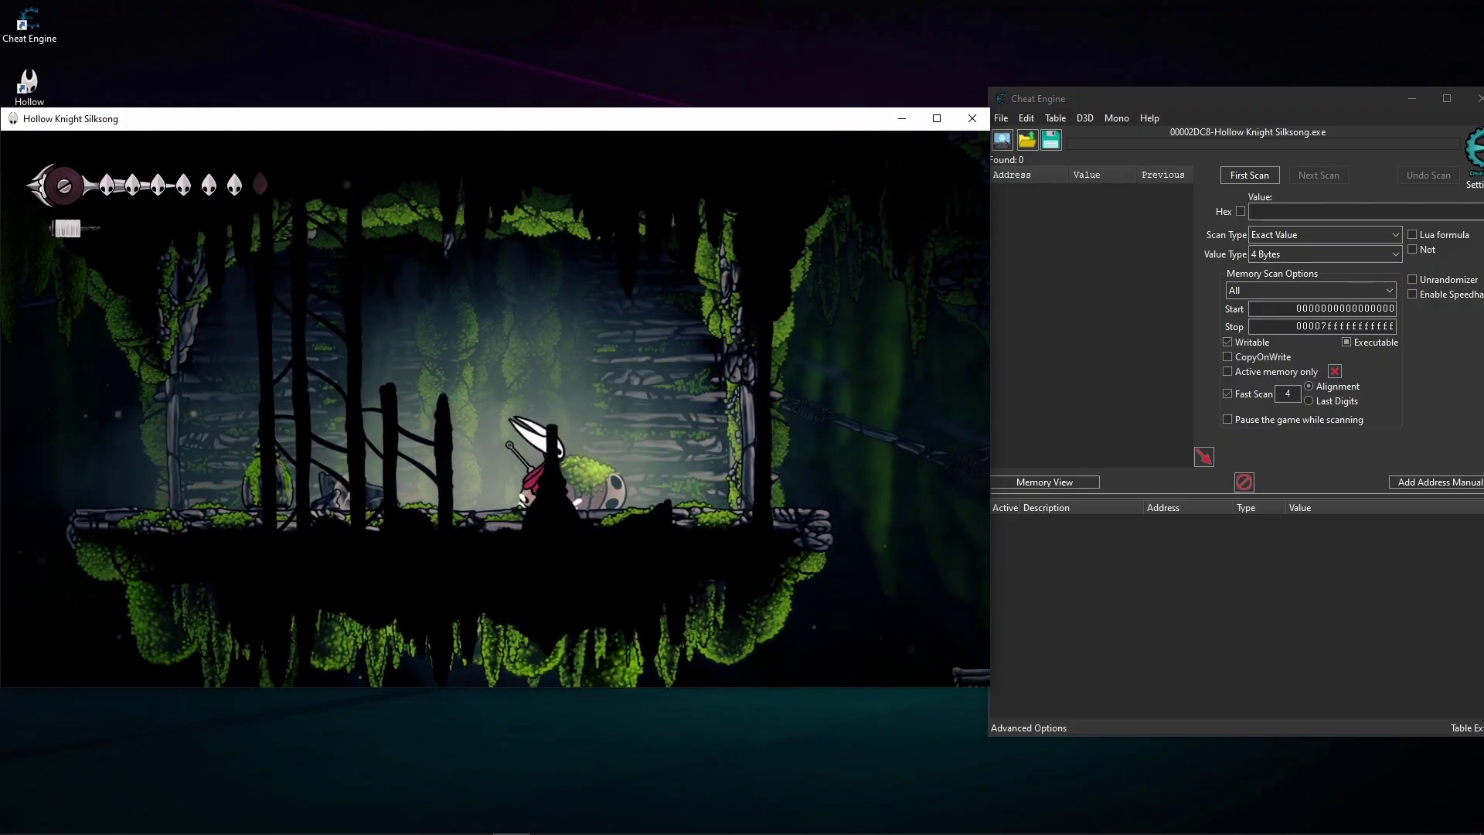
pyautogui.press('Left')
pyautogui.press('z')
pyautogui.press('z')
pyautogui.press('Right')
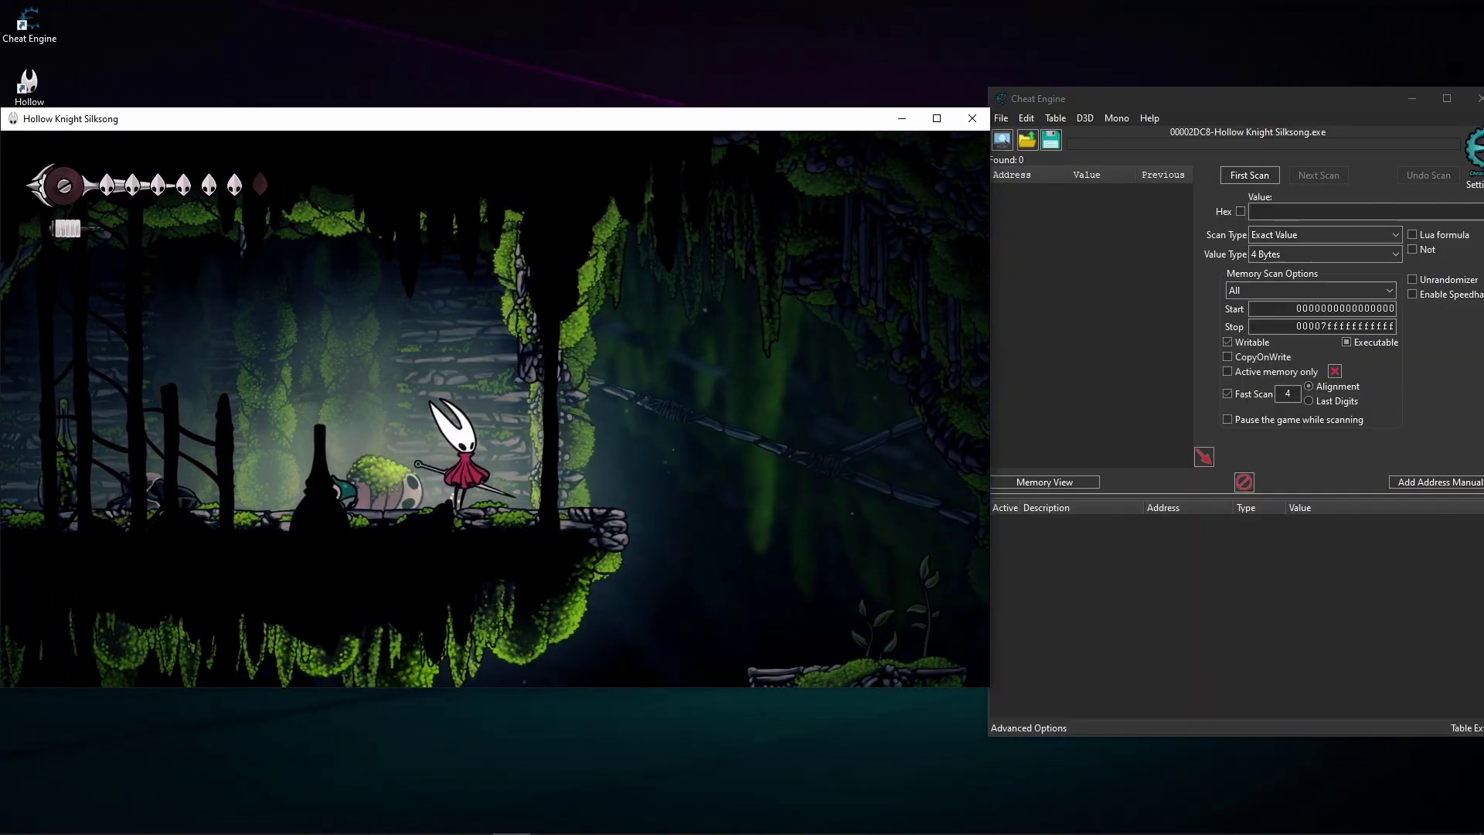
pyautogui.press('Left')
pyautogui.press('Left')
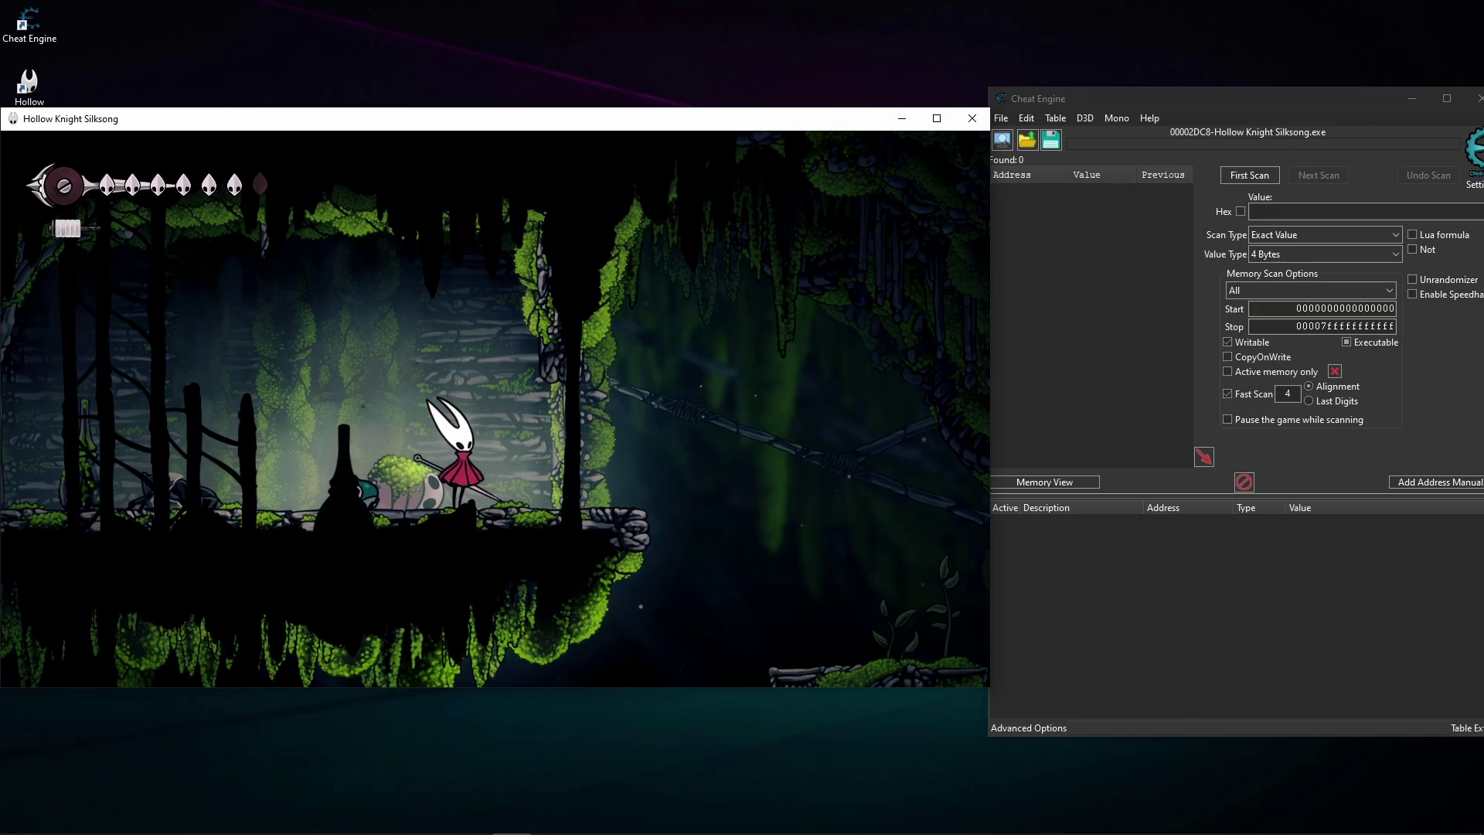
pyautogui.press('Right')
pyautogui.press('Left')
pyautogui.press('Right')
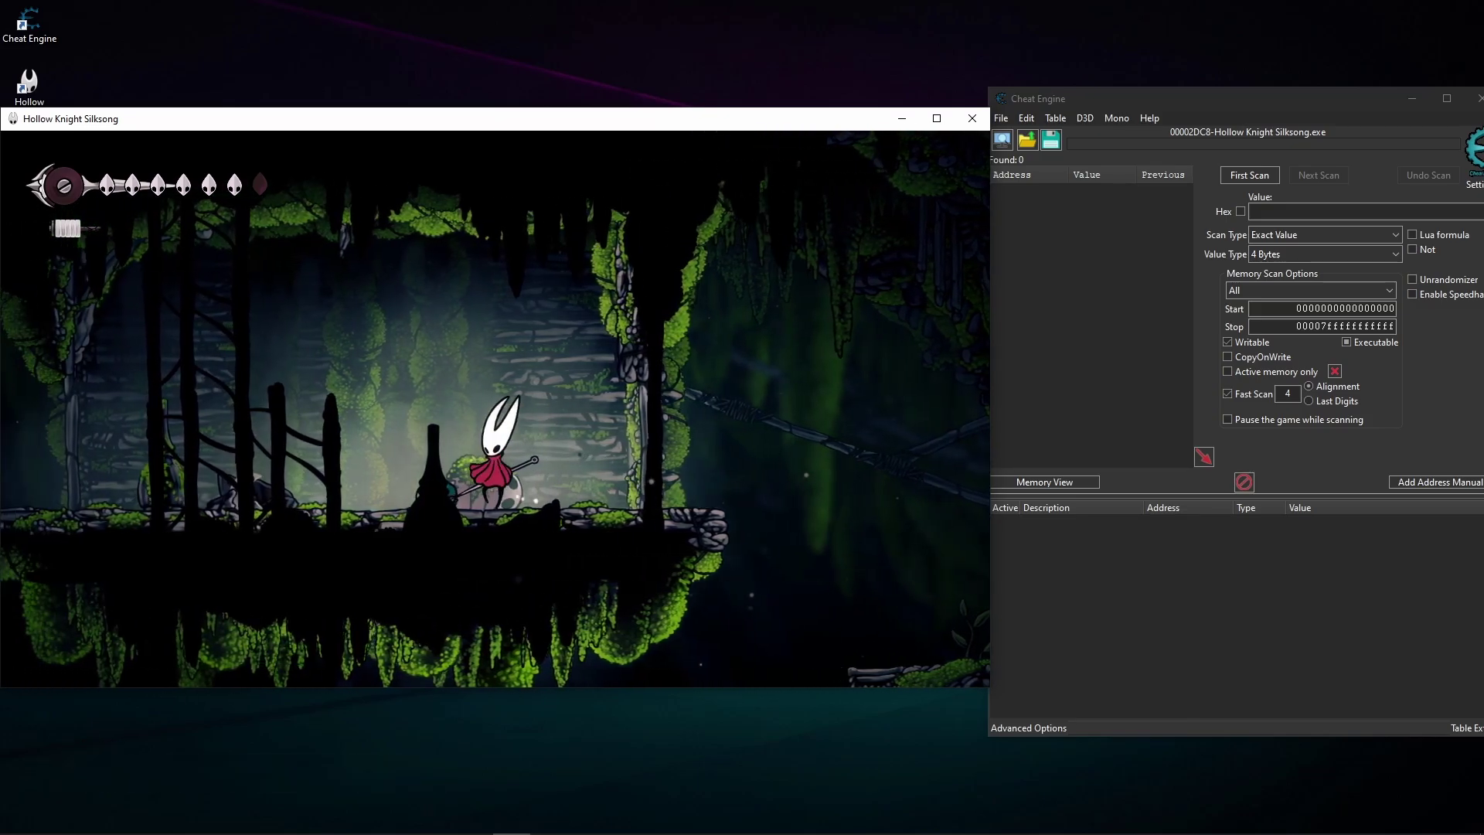
pyautogui.press('Left')
pyautogui.press('Right')
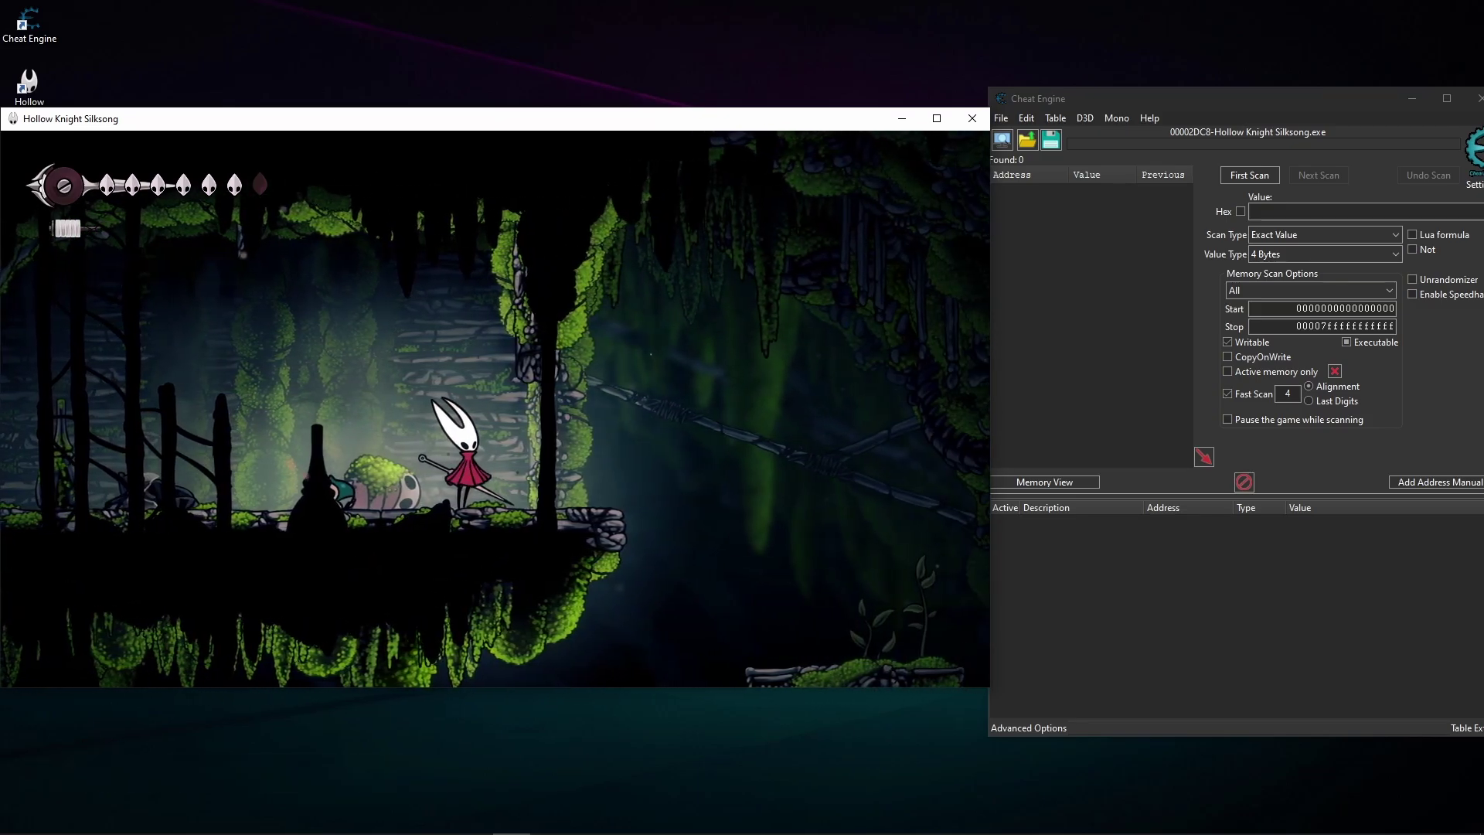
pyautogui.press('Left')
pyautogui.press('Right')
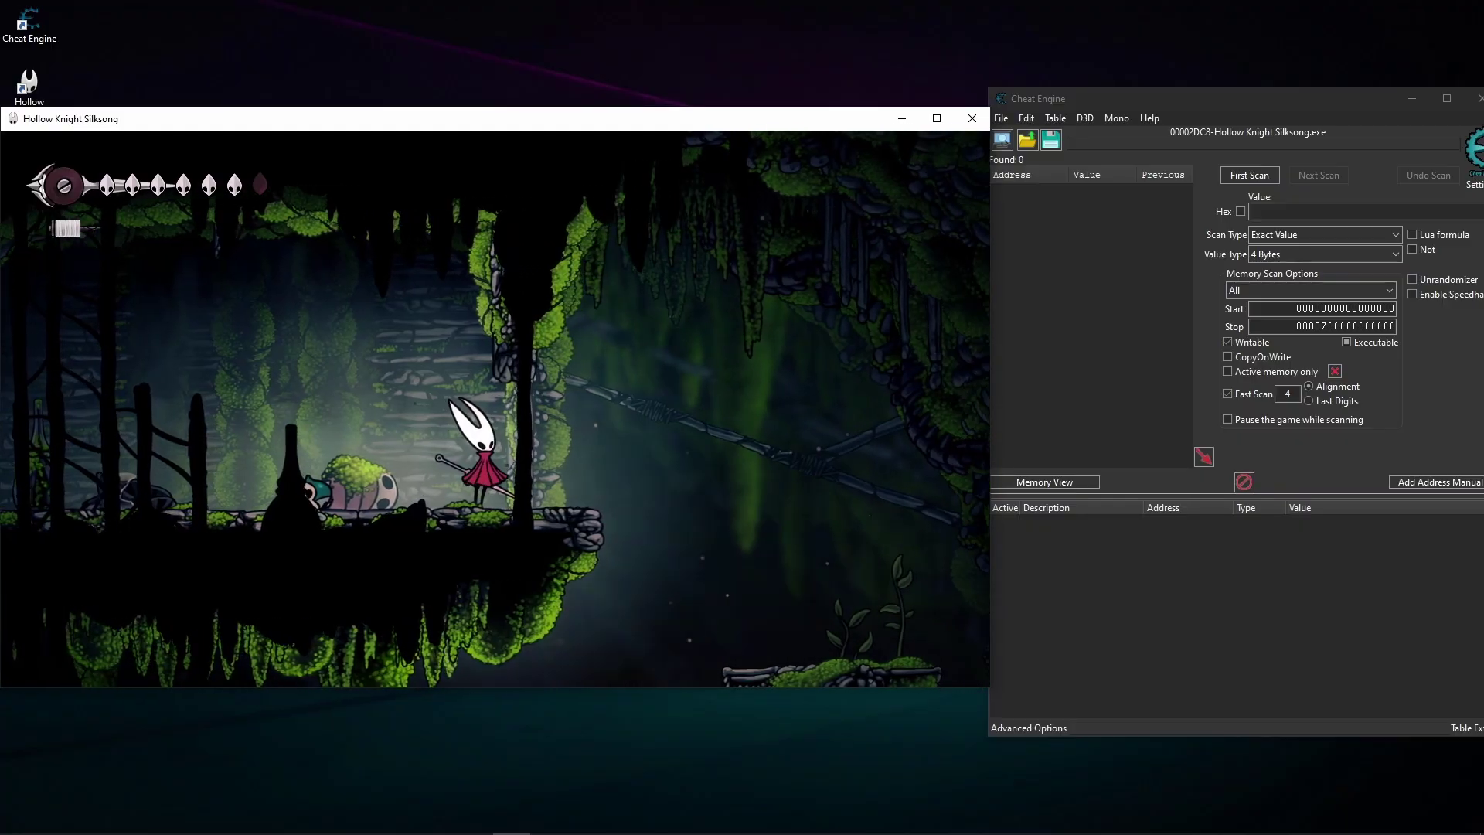
pyautogui.press('Left')
pyautogui.press('z')
pyautogui.press('Right')
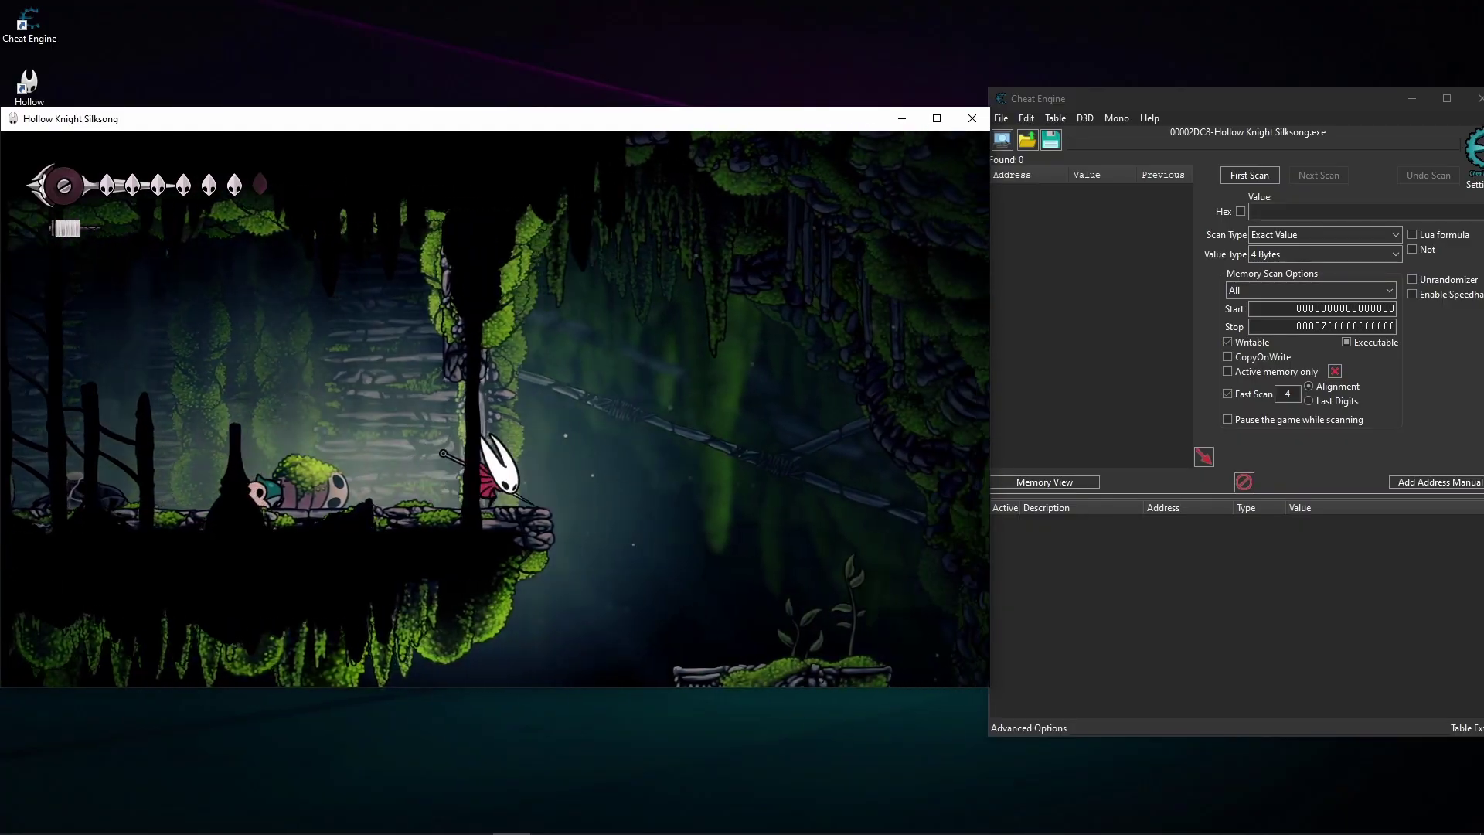
pyautogui.press('z')
pyautogui.press('z')
pyautogui.press('z')
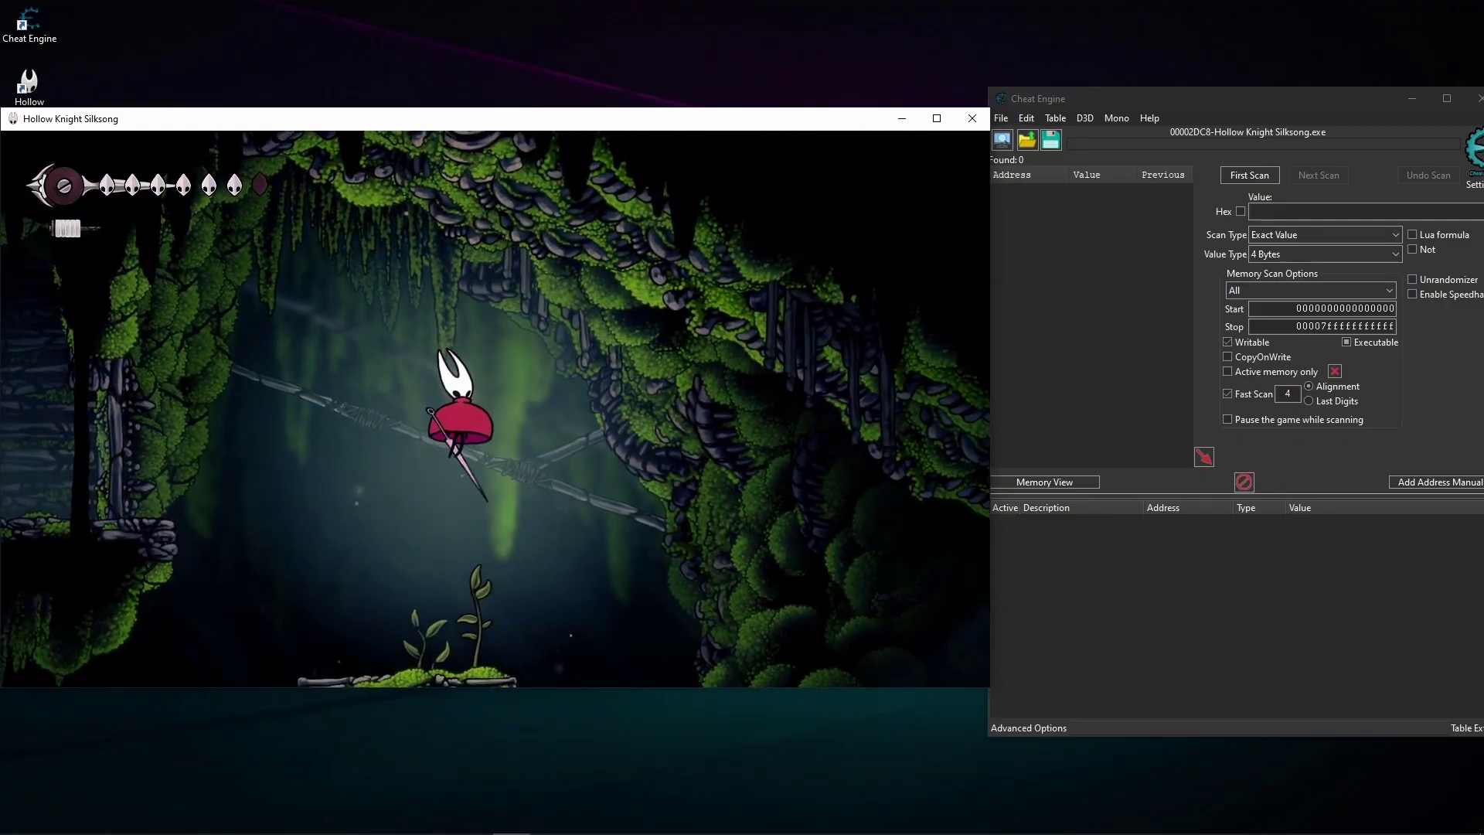
pyautogui.press('z')
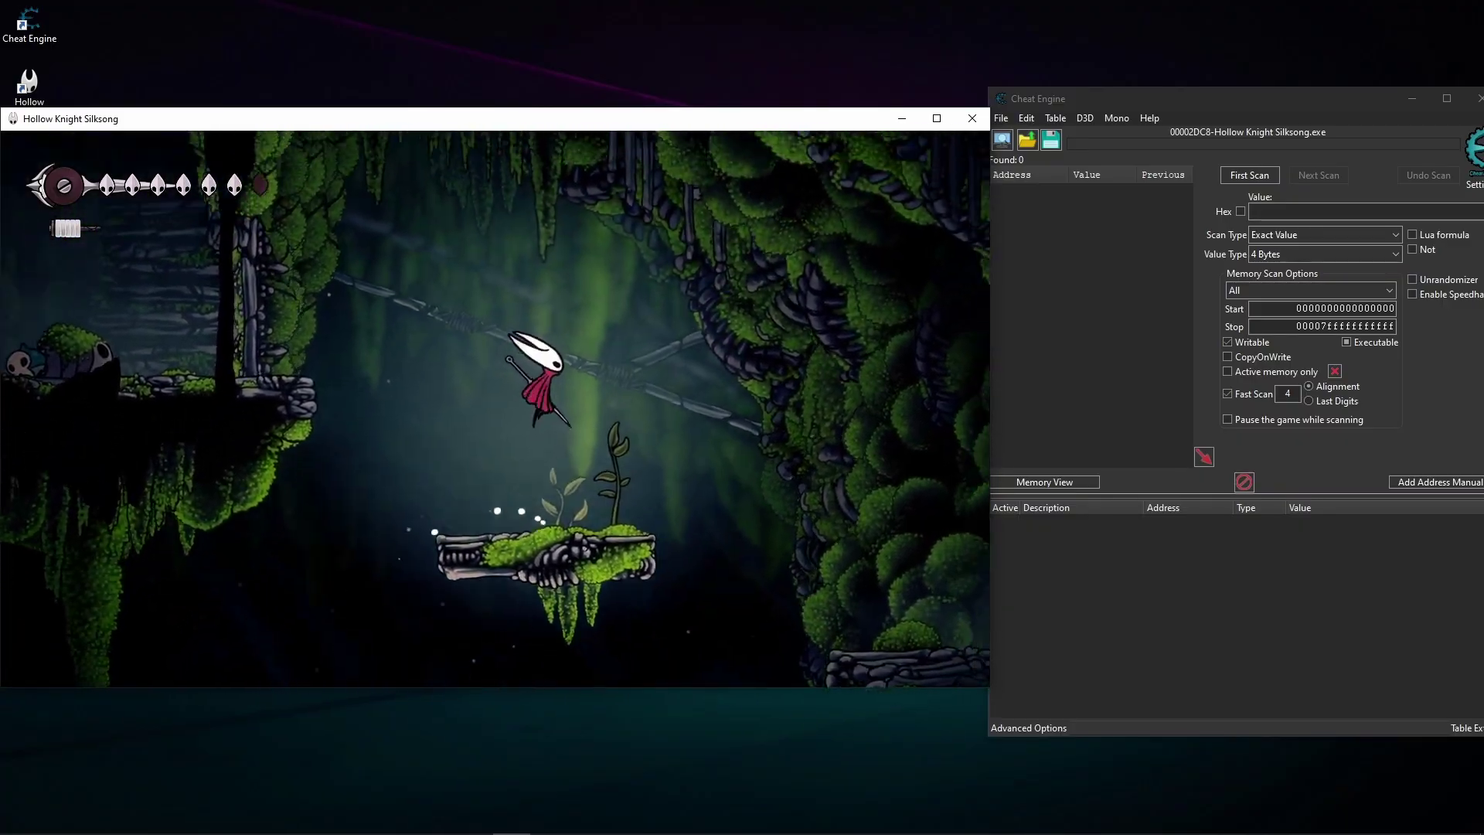
pyautogui.press('Left')
pyautogui.press('z')
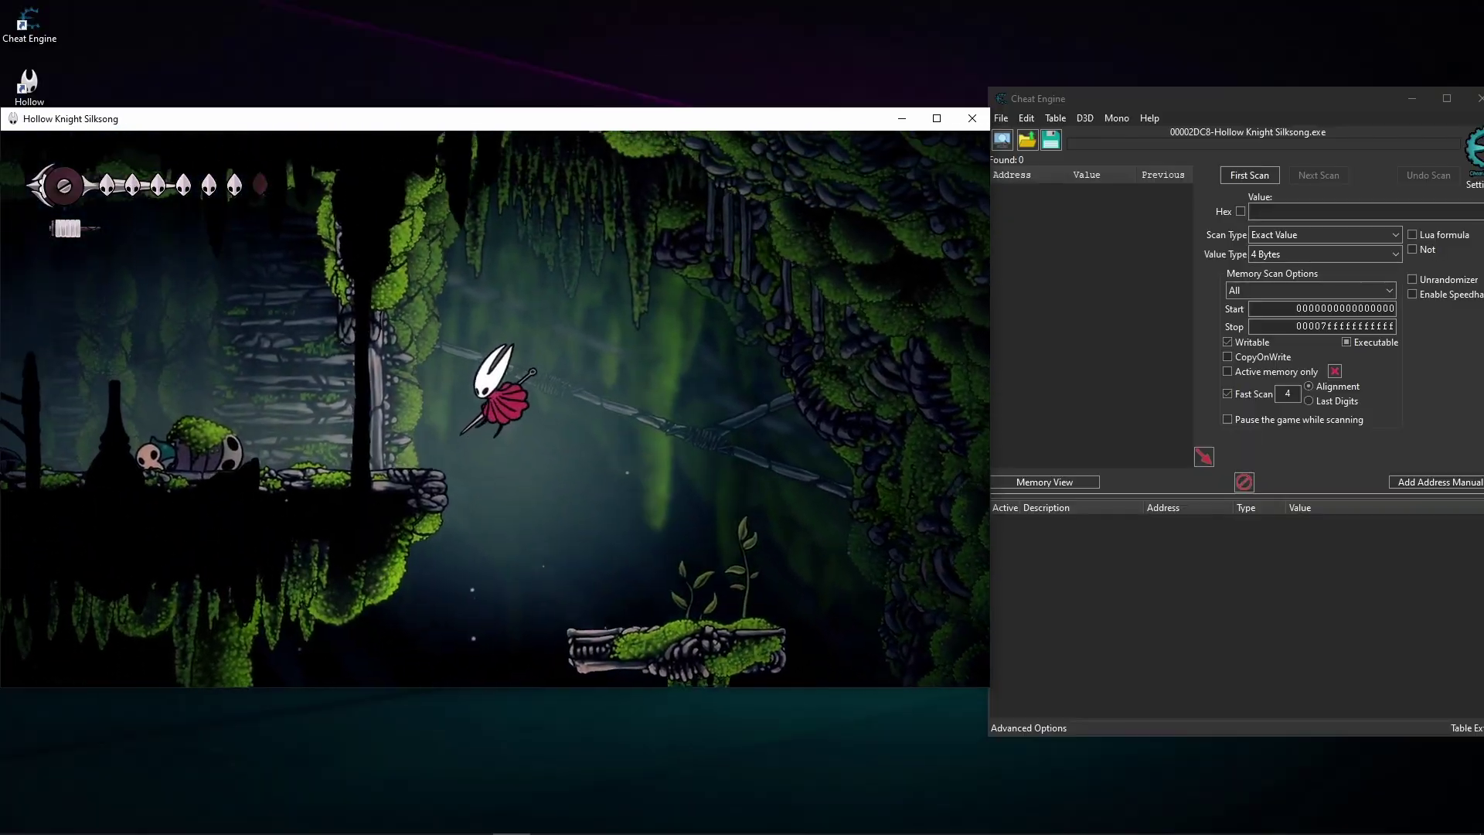
pyautogui.press('Right')
pyautogui.press('Right')
pyautogui.press('z')
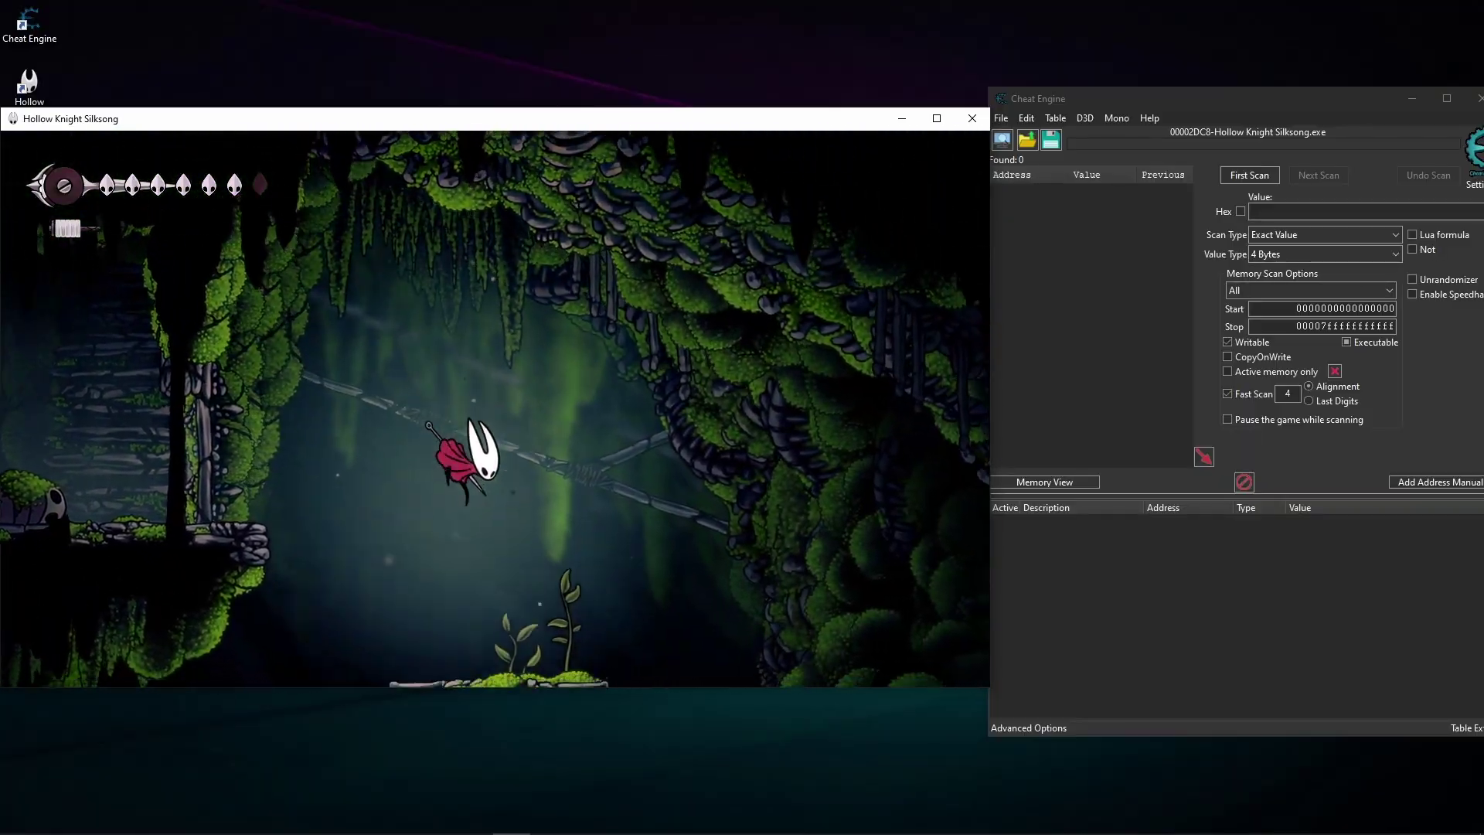
pyautogui.press('z')
pyautogui.press('Left')
pyautogui.press('Left')
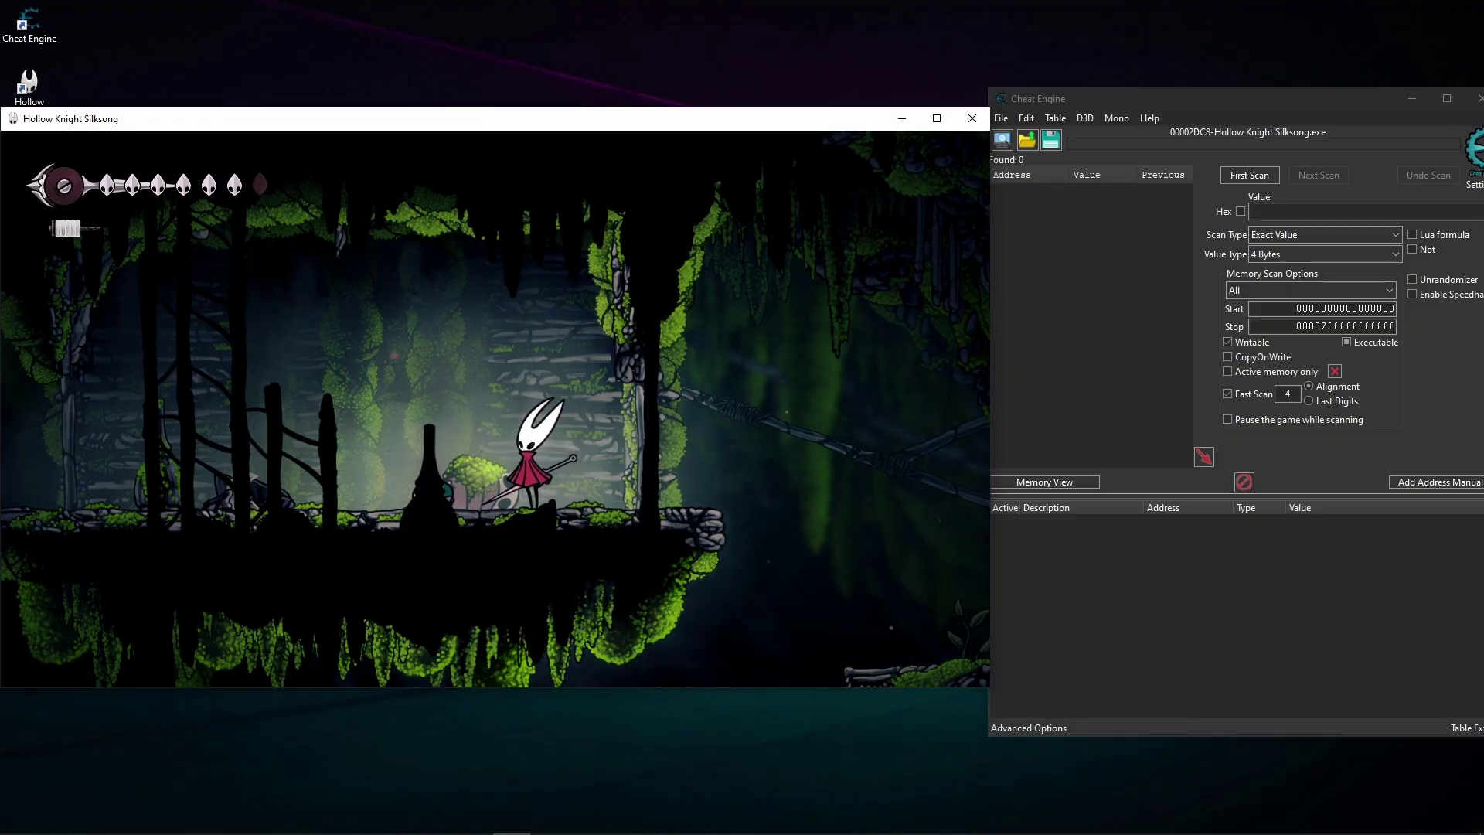
pyautogui.press('Left')
pyautogui.press('Right')
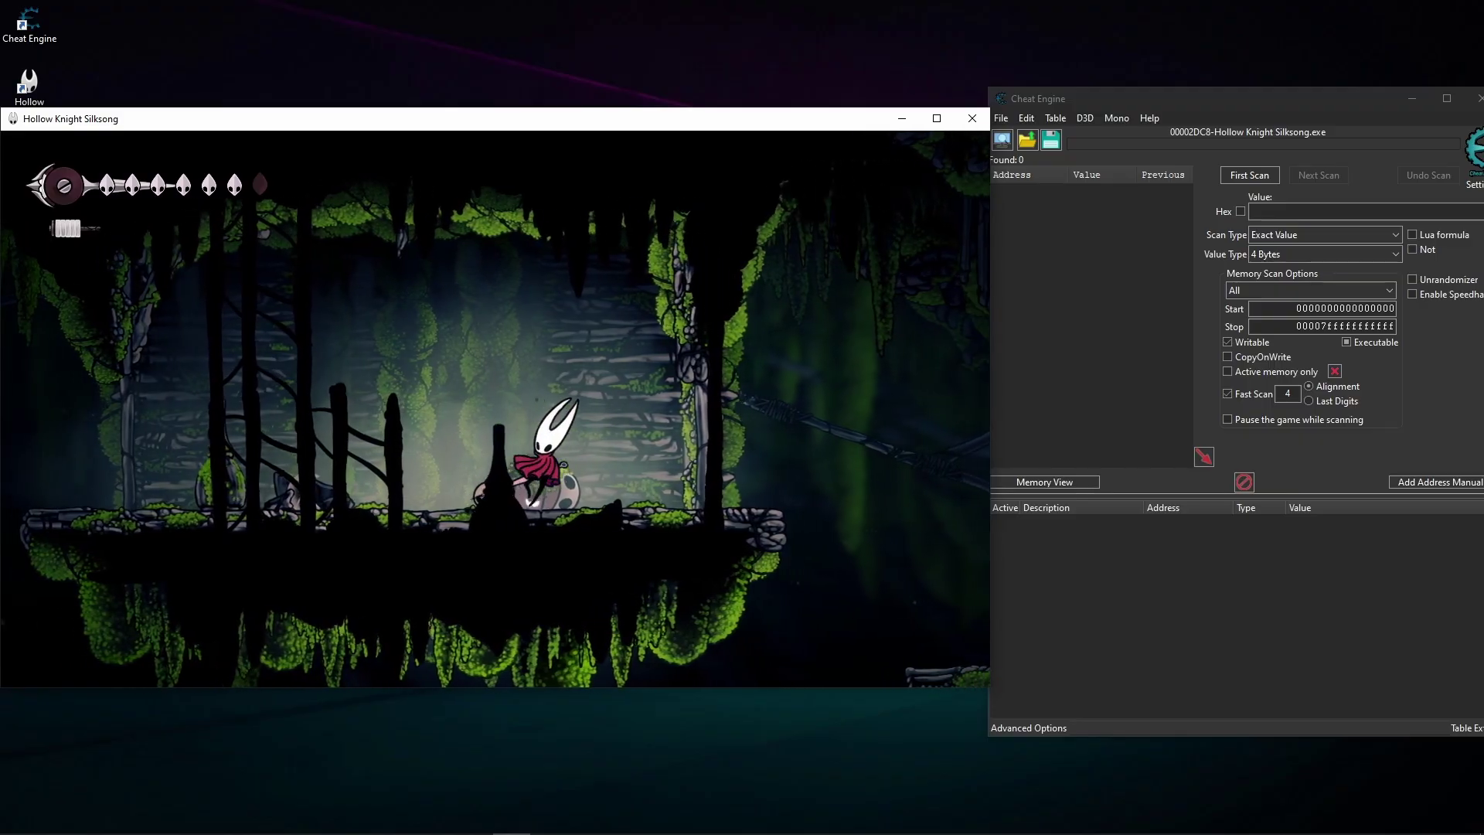
pyautogui.press('Left')
pyautogui.press('Right')
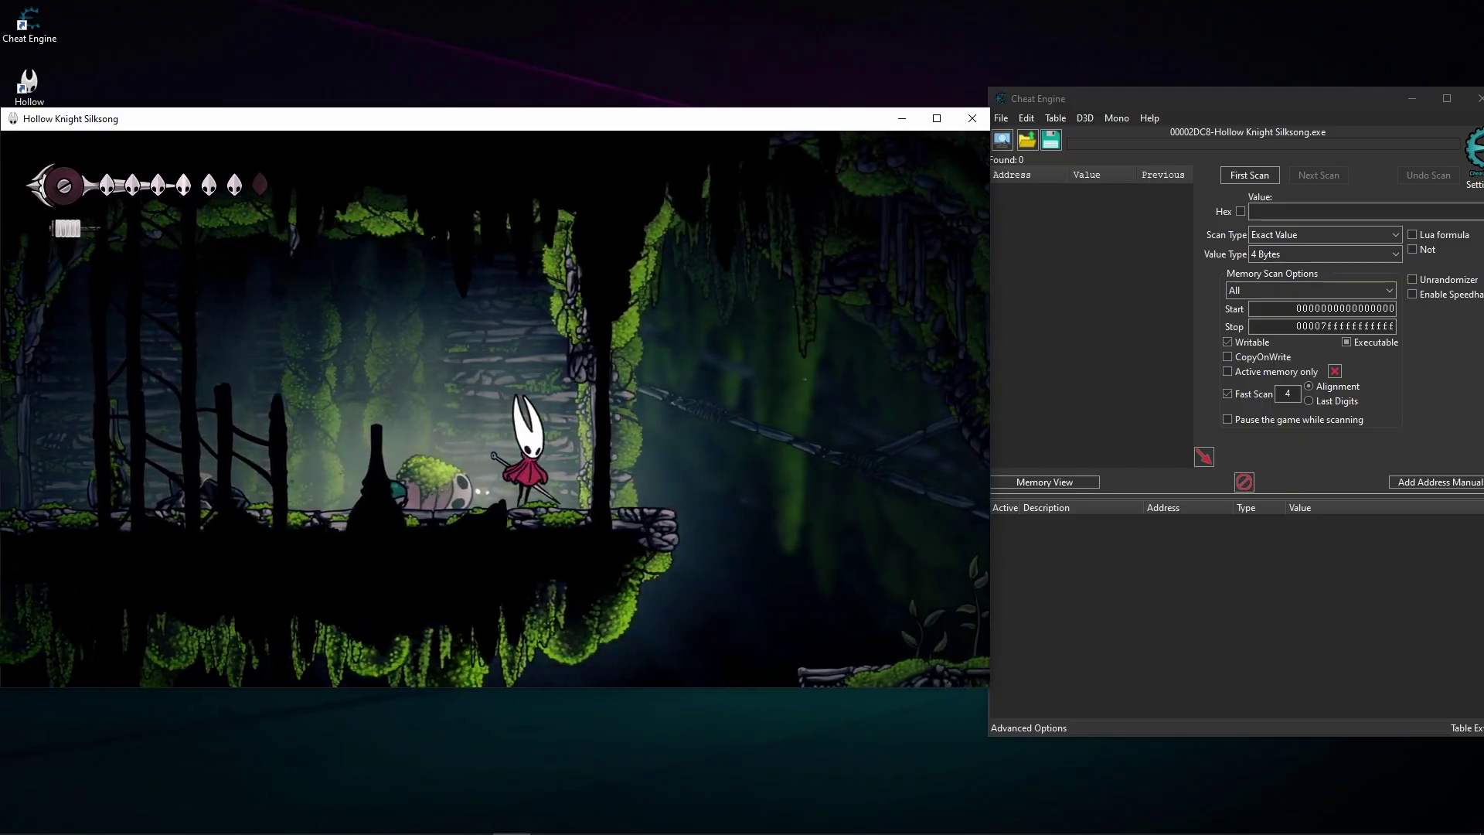
pyautogui.press('Right')
pyautogui.press('z')
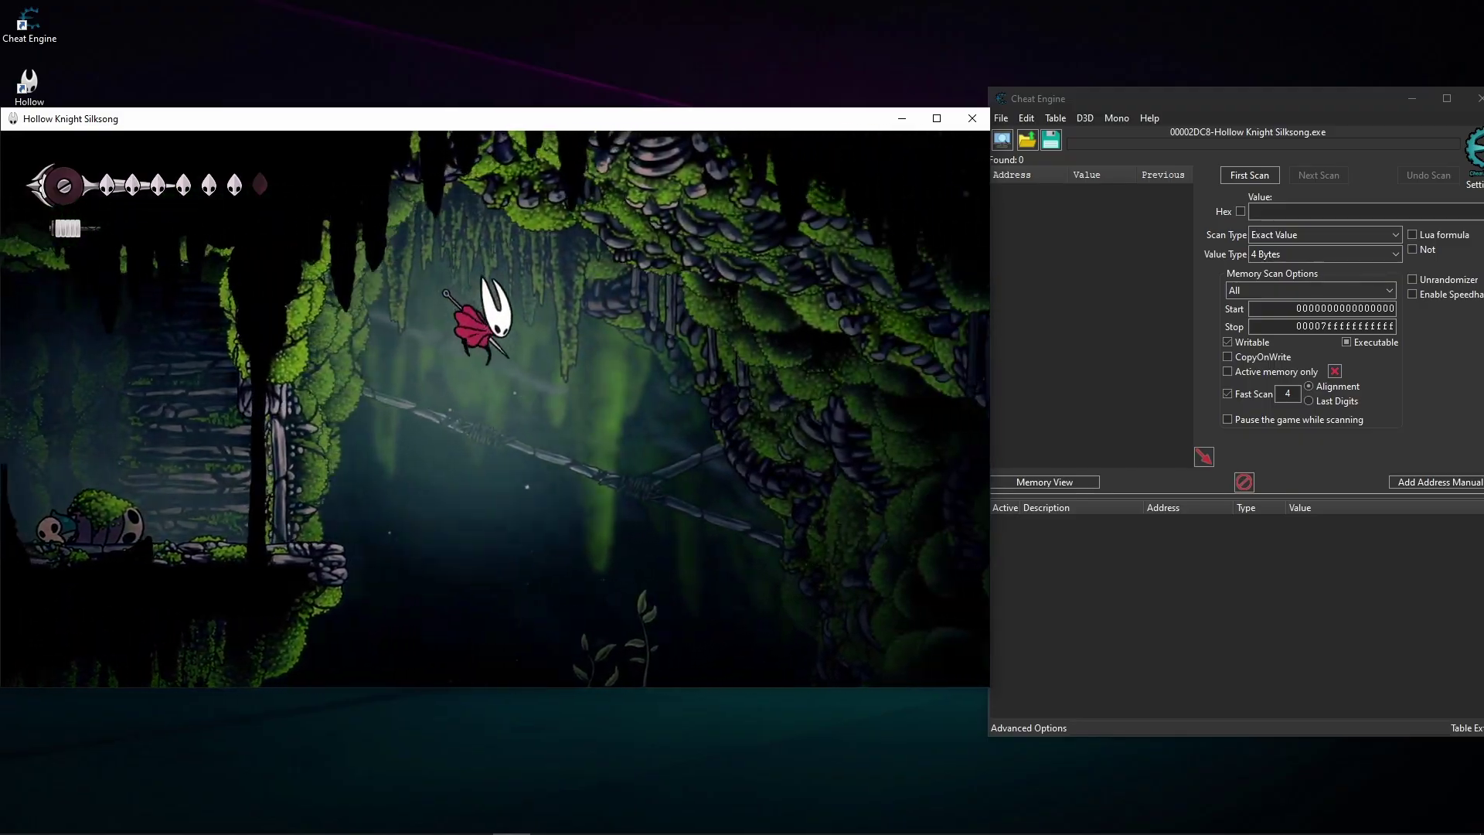
pyautogui.press('Left')
pyautogui.press('Left')
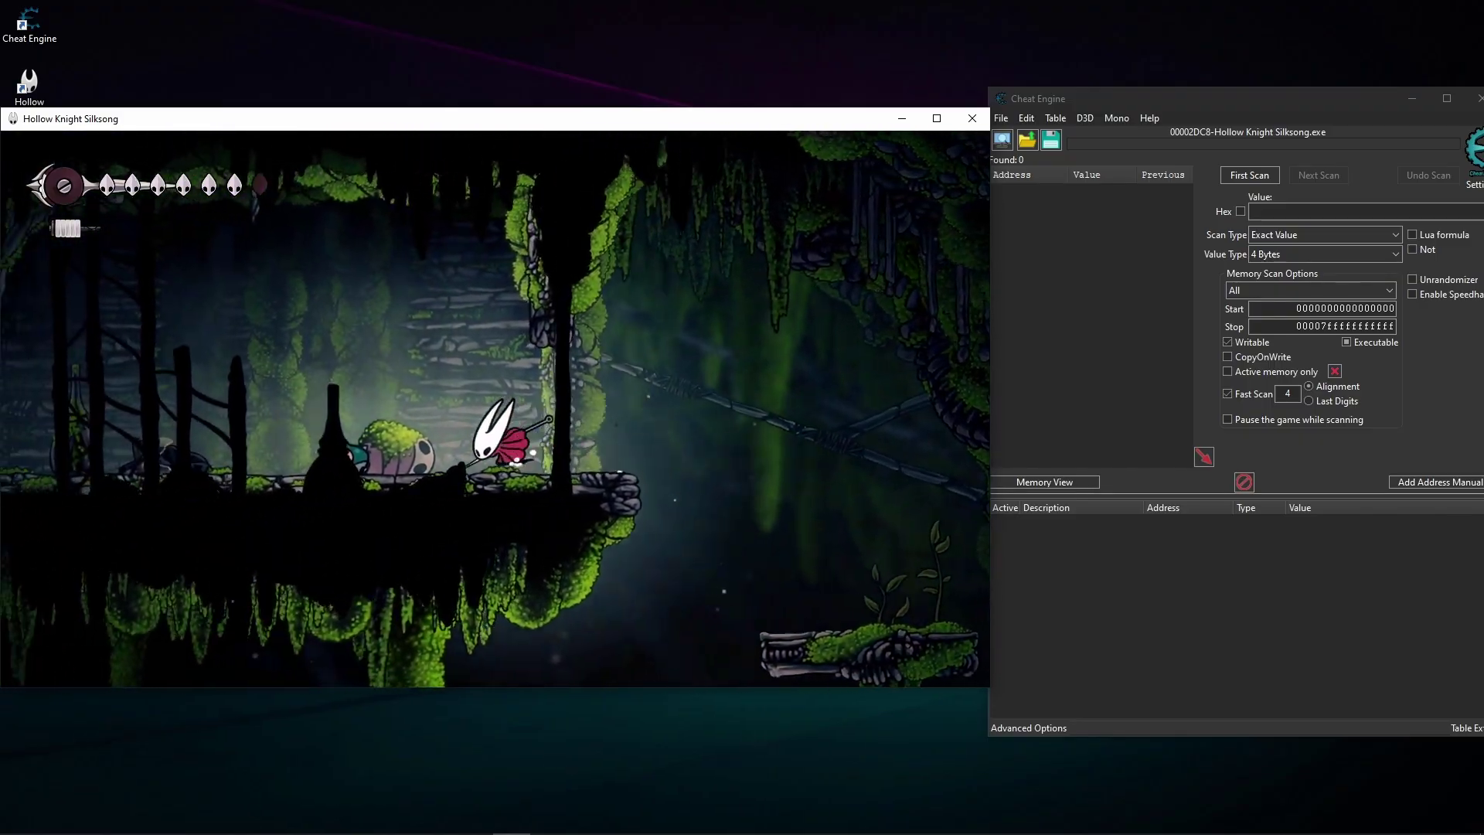
# Step: Pause the game with the character standing on the platform and run a first 4-byte scan for an unknown initial value
pyautogui.press('Left')
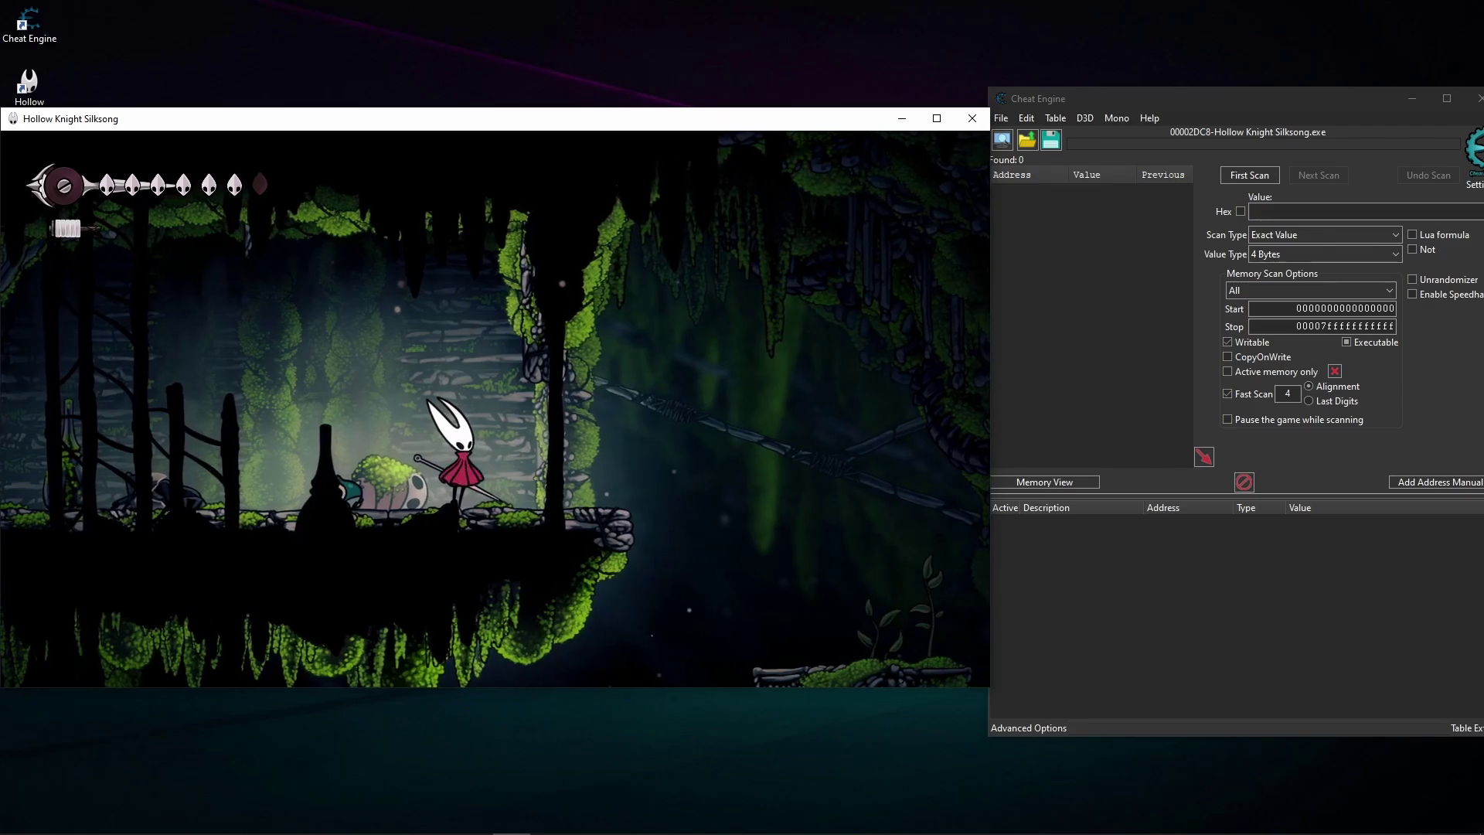
pyautogui.press('Escape')
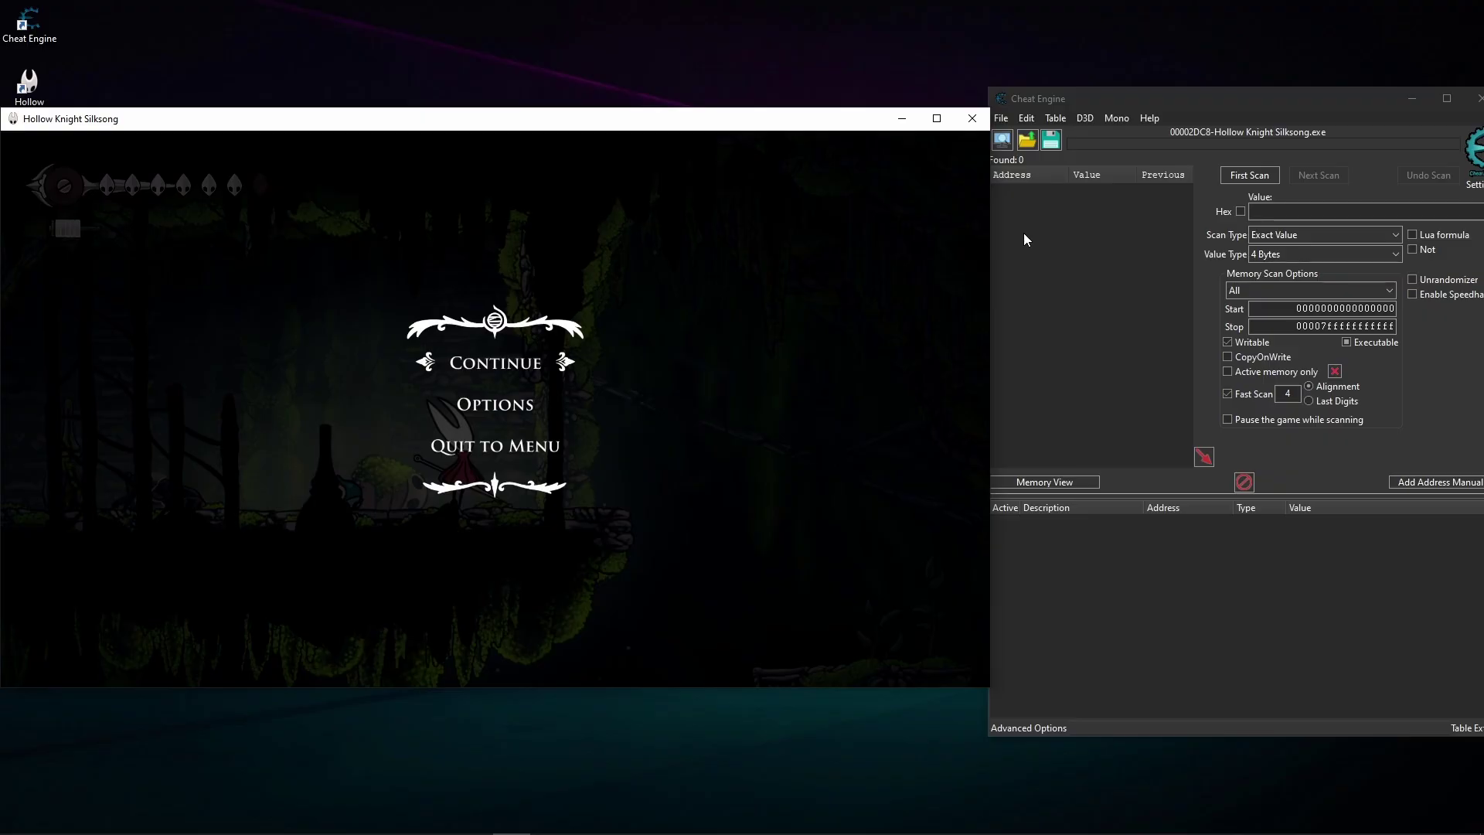
pyautogui.press('Escape')
pyautogui.press('Left')
pyautogui.press('Right')
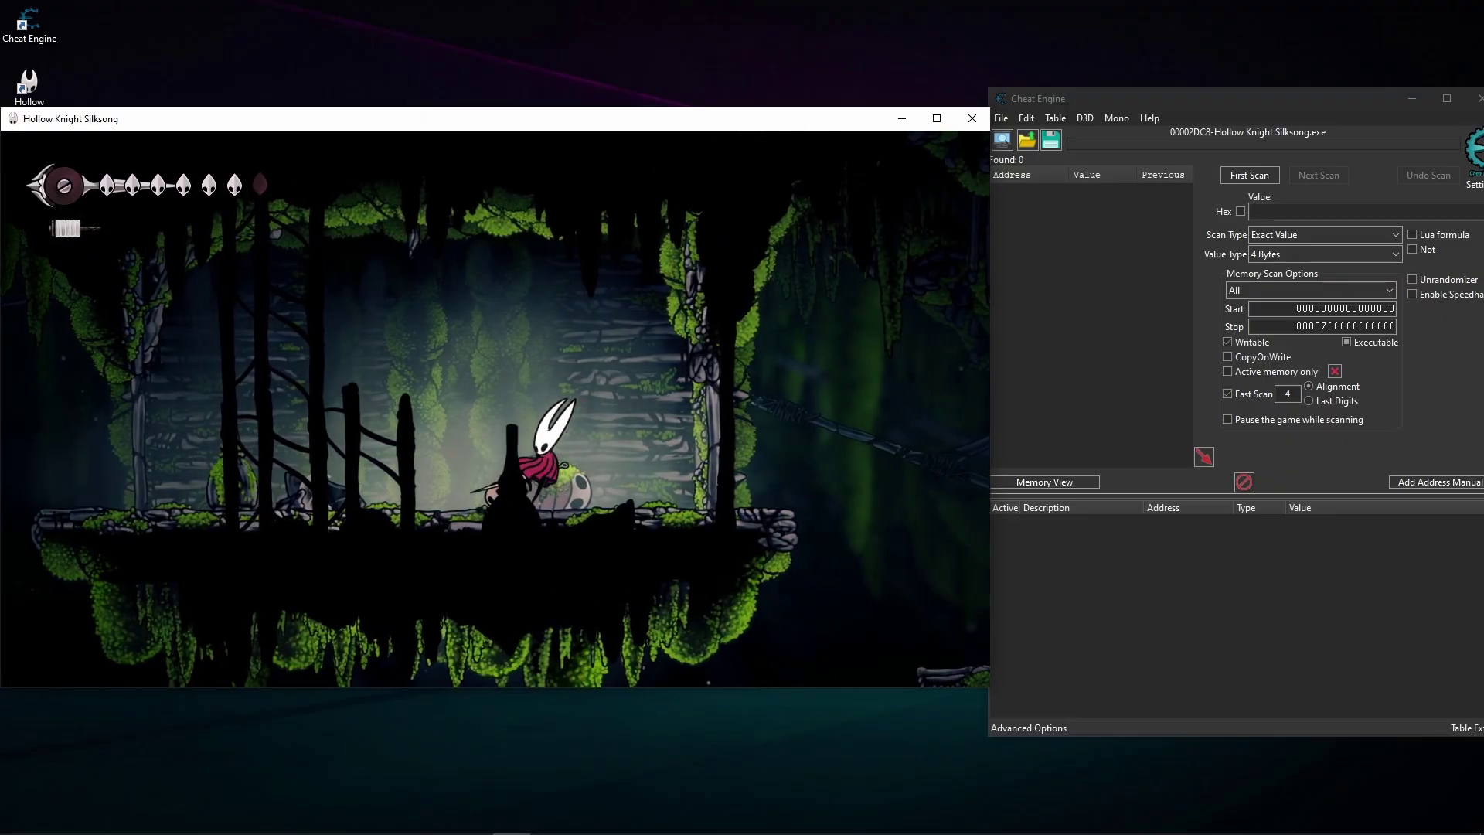
pyautogui.press('Escape')
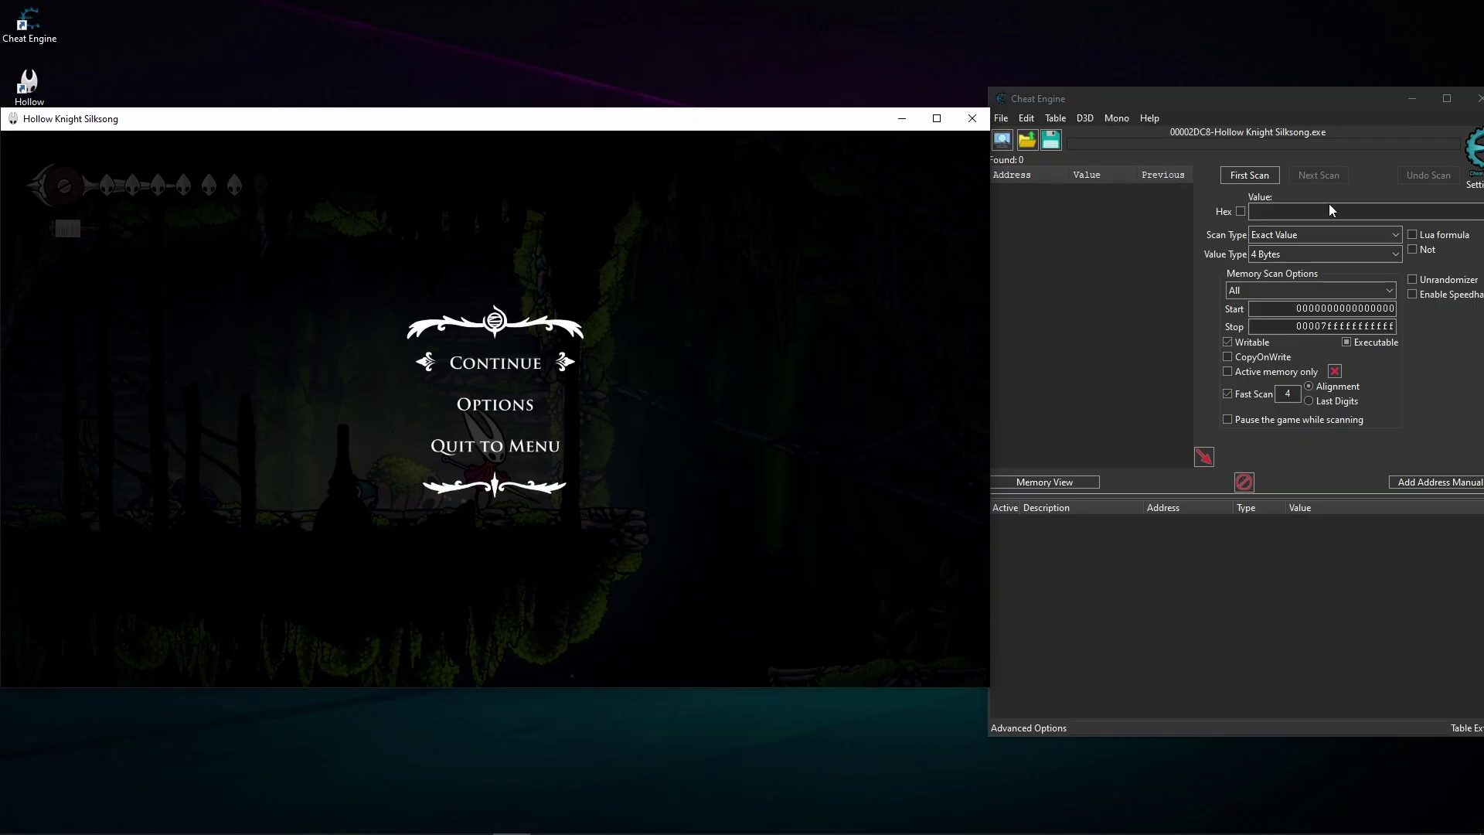
pyautogui.click(1268, 239)
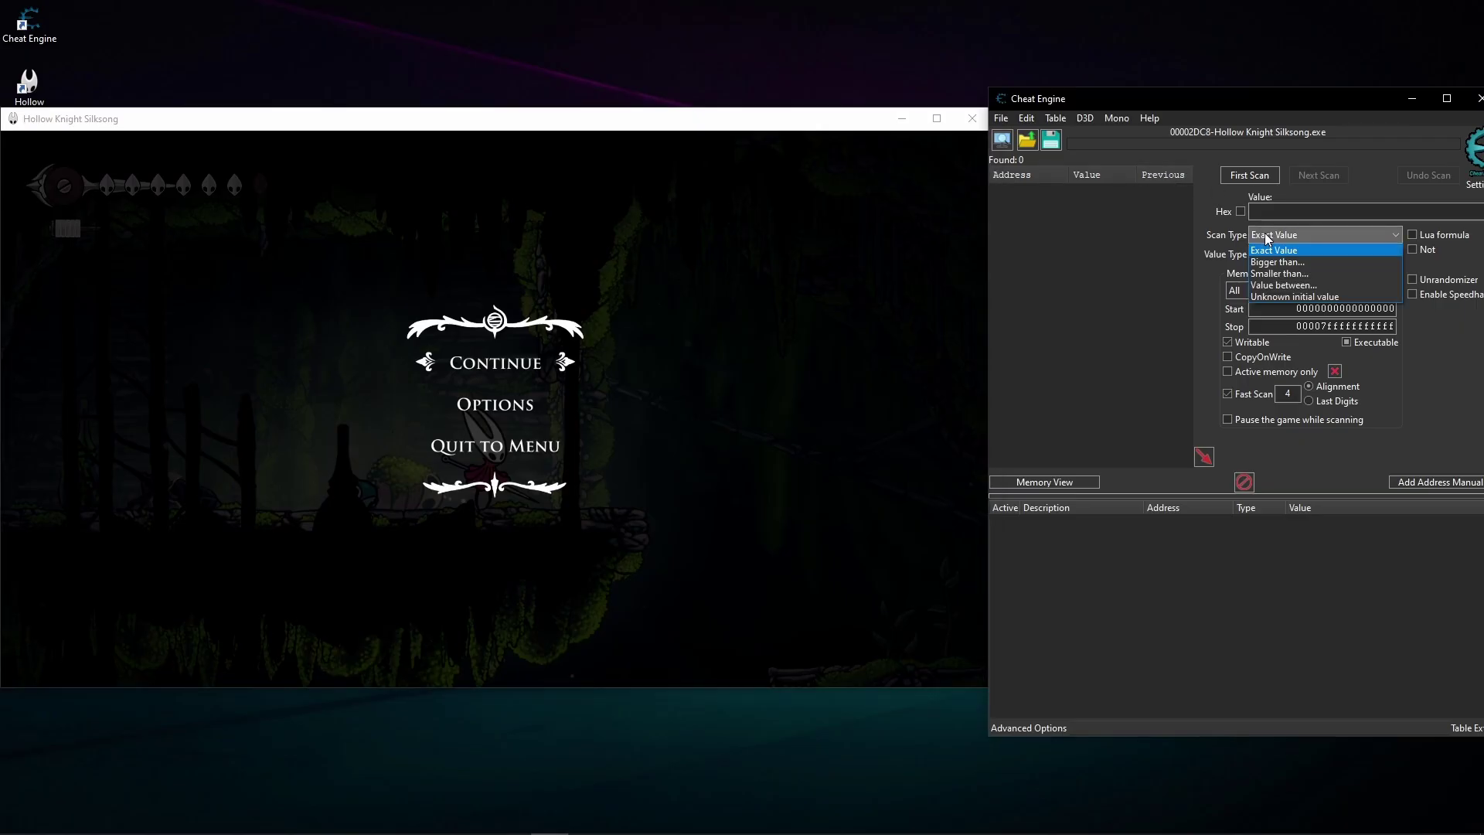
pyautogui.click(1274, 302)
pyautogui.click(1244, 178)
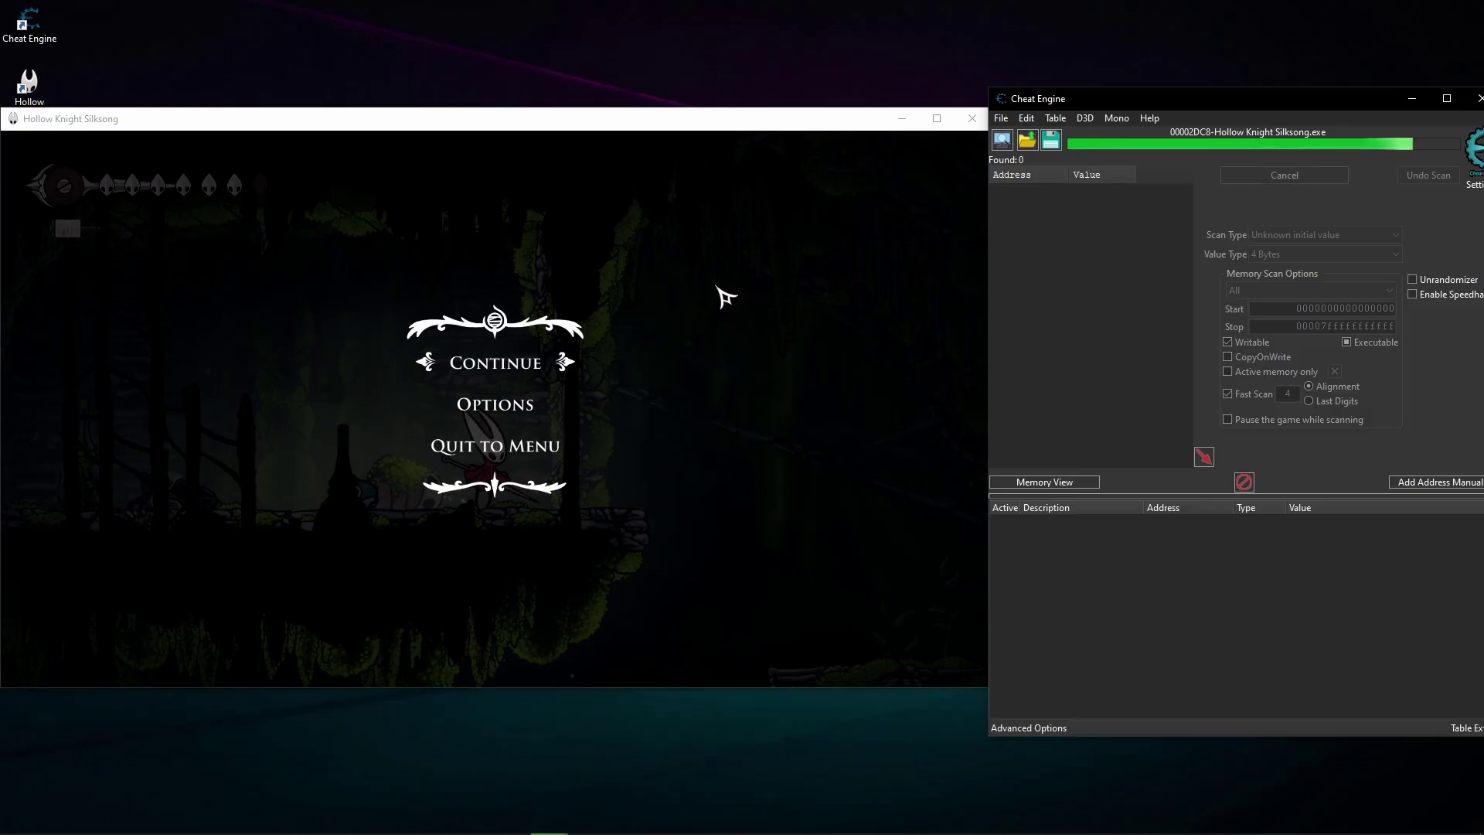
# Step: Resume play, double-jump and pause in mid-air, and scan for changed values
pyautogui.click(515, 361)
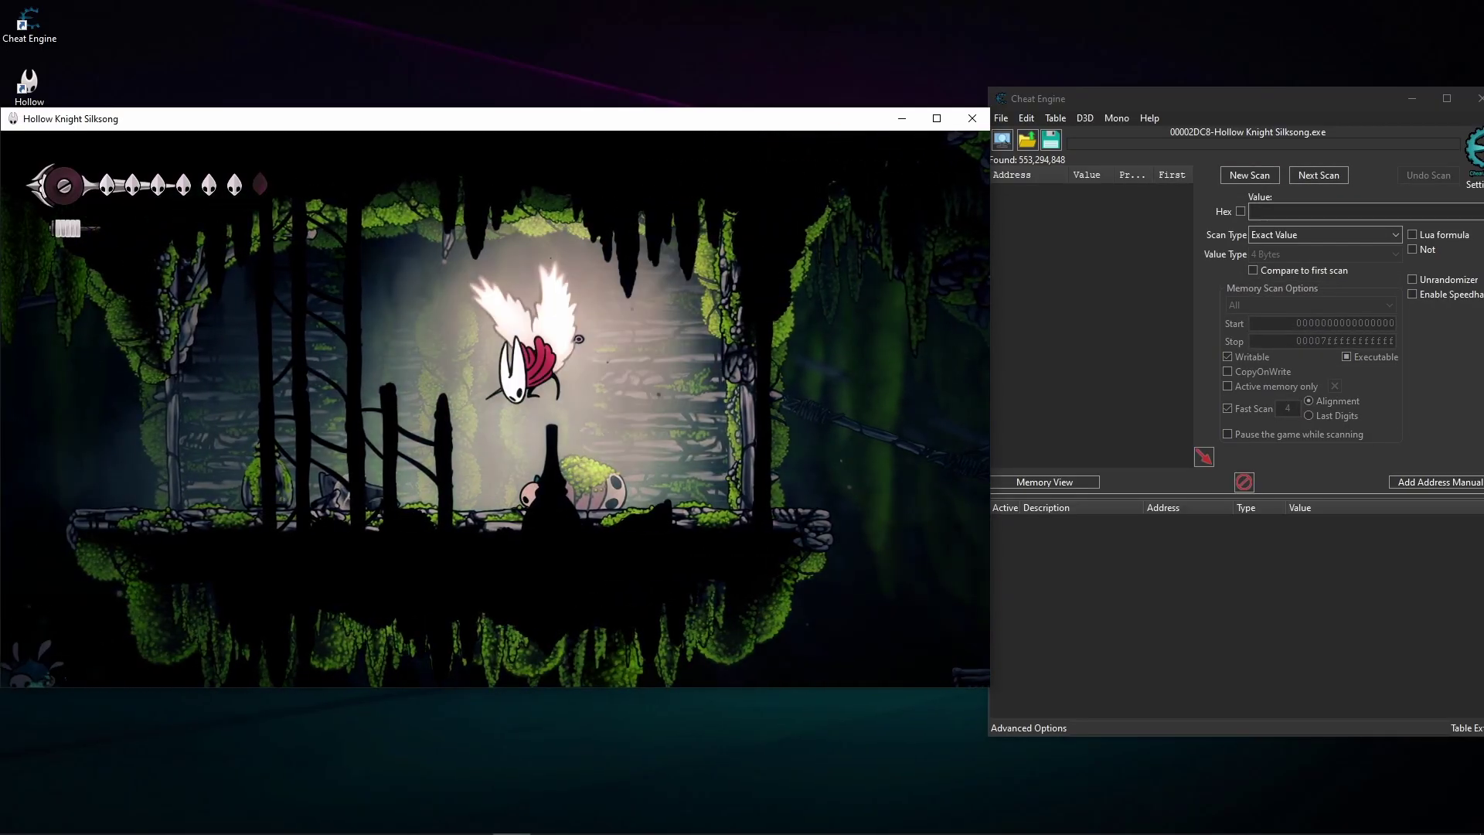
pyautogui.press('Escape')
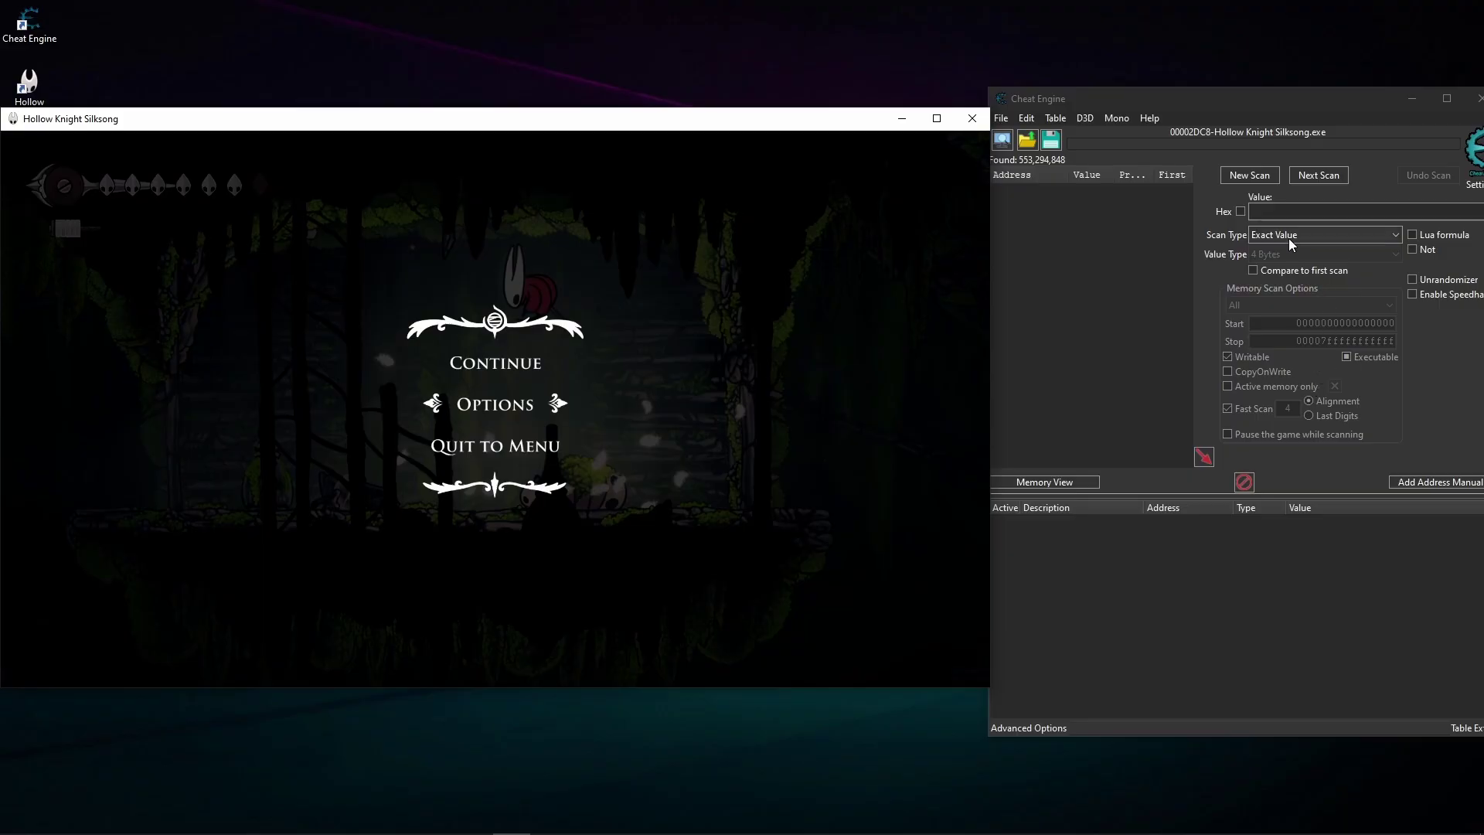
pyautogui.click(1291, 244)
pyautogui.click(1265, 344)
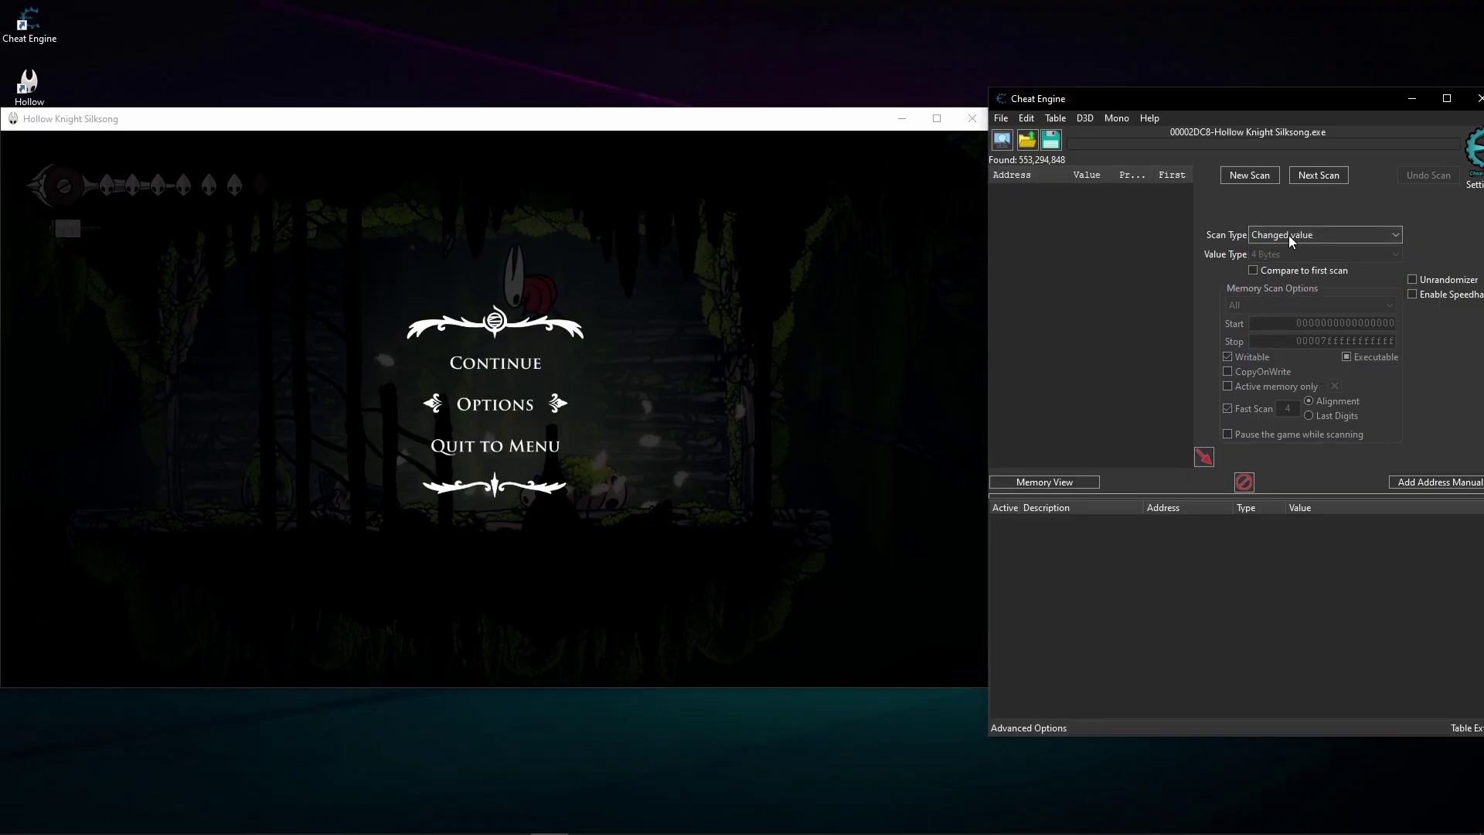
pyautogui.click(1306, 176)
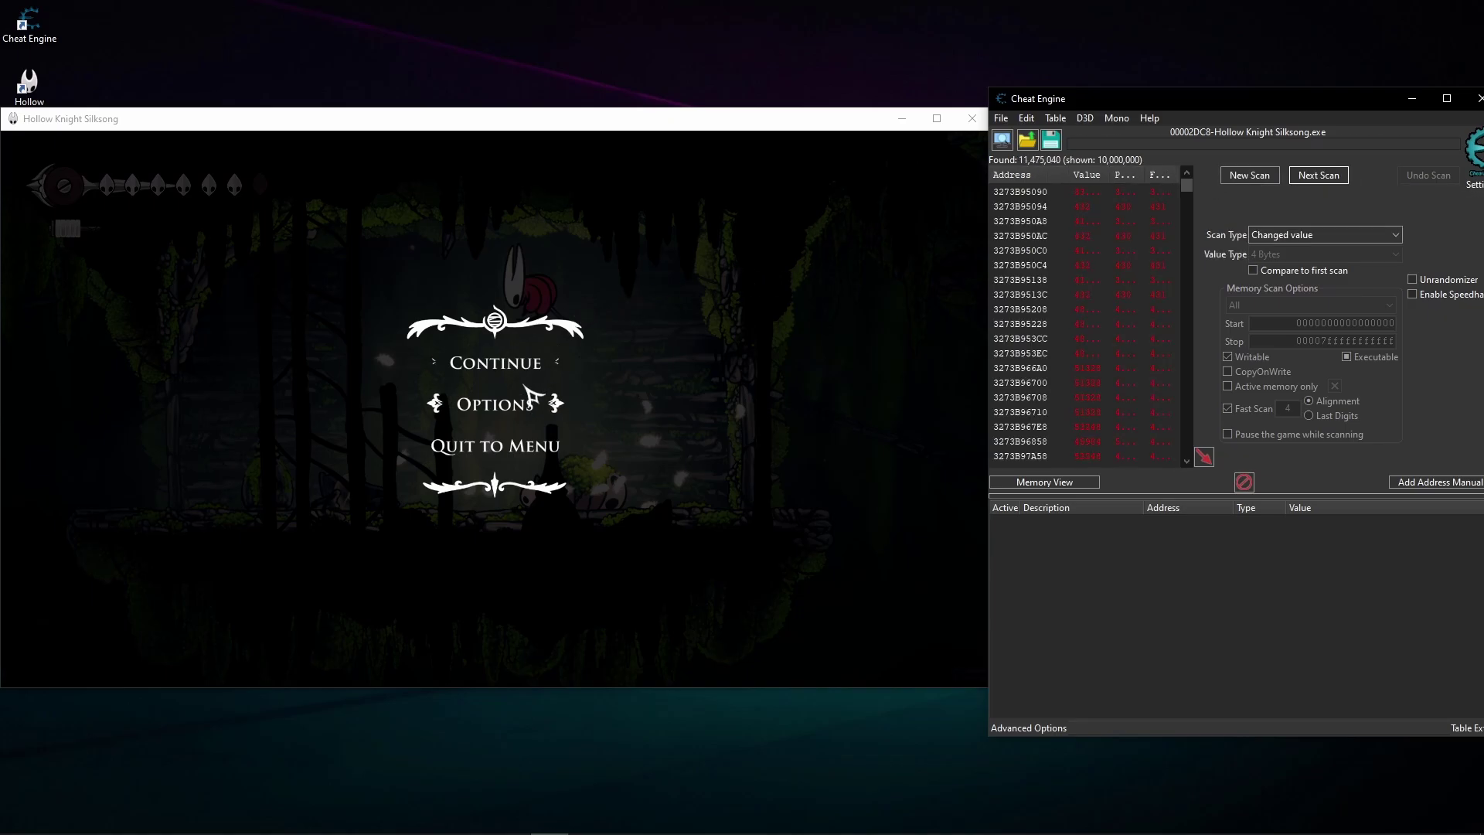
# Step: Filter the results with several unchanged-value scans while the game stays paused, briefly turning Repeat on and off again
pyautogui.click(1272, 239)
pyautogui.click(1286, 354)
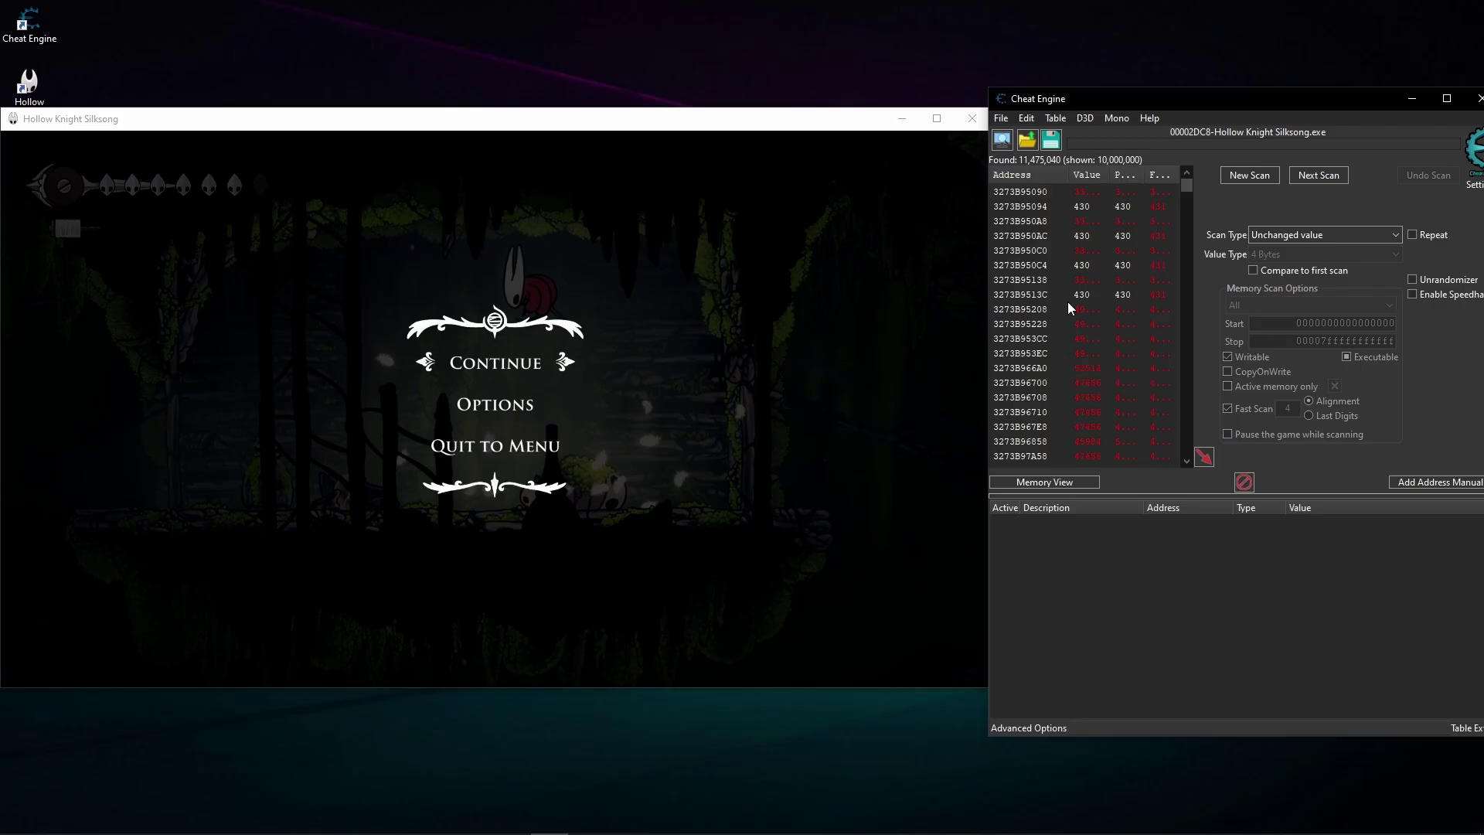
pyautogui.click(1313, 175)
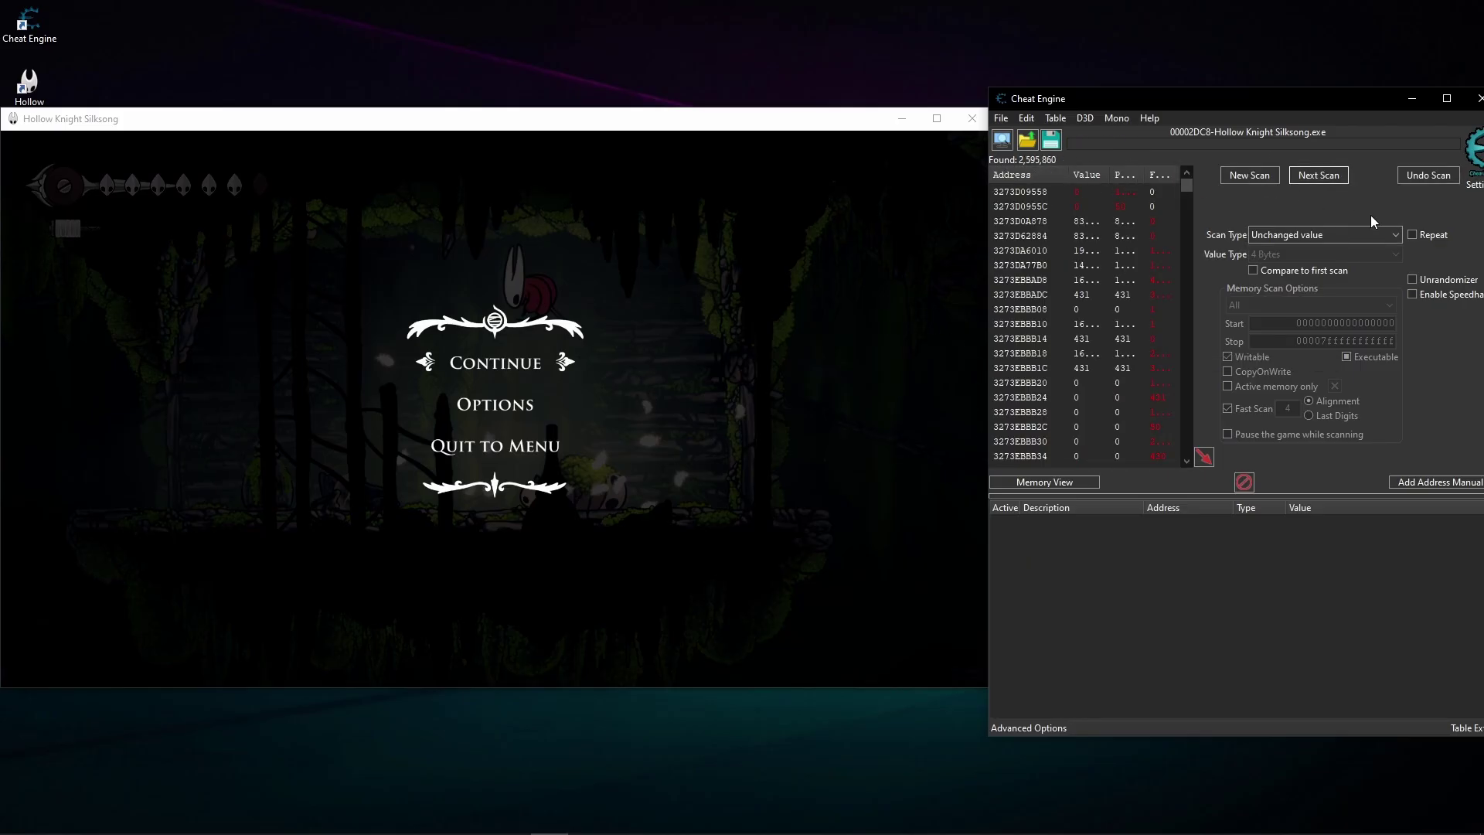
pyautogui.click(1323, 173)
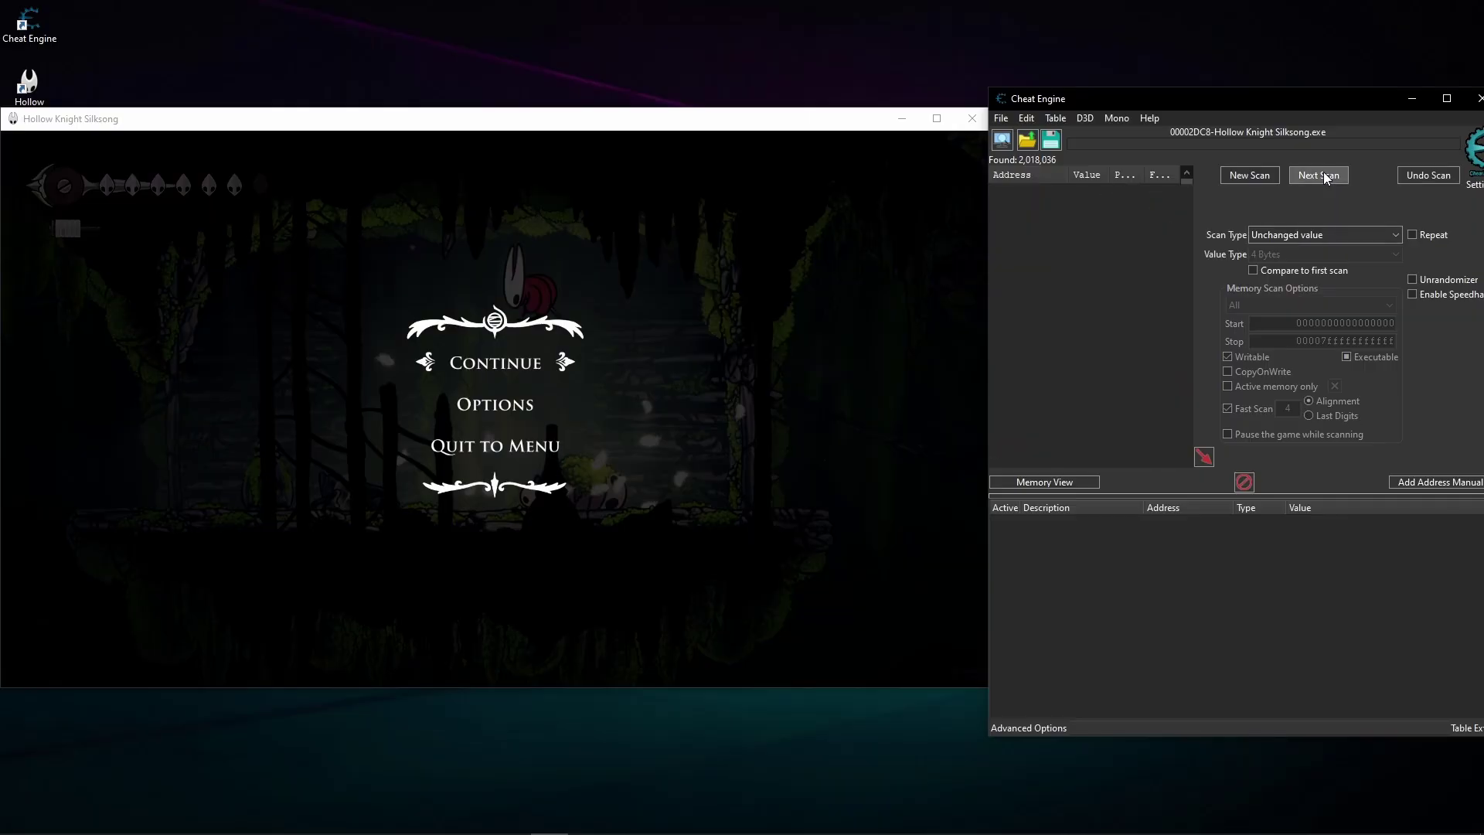
pyautogui.click(1323, 173)
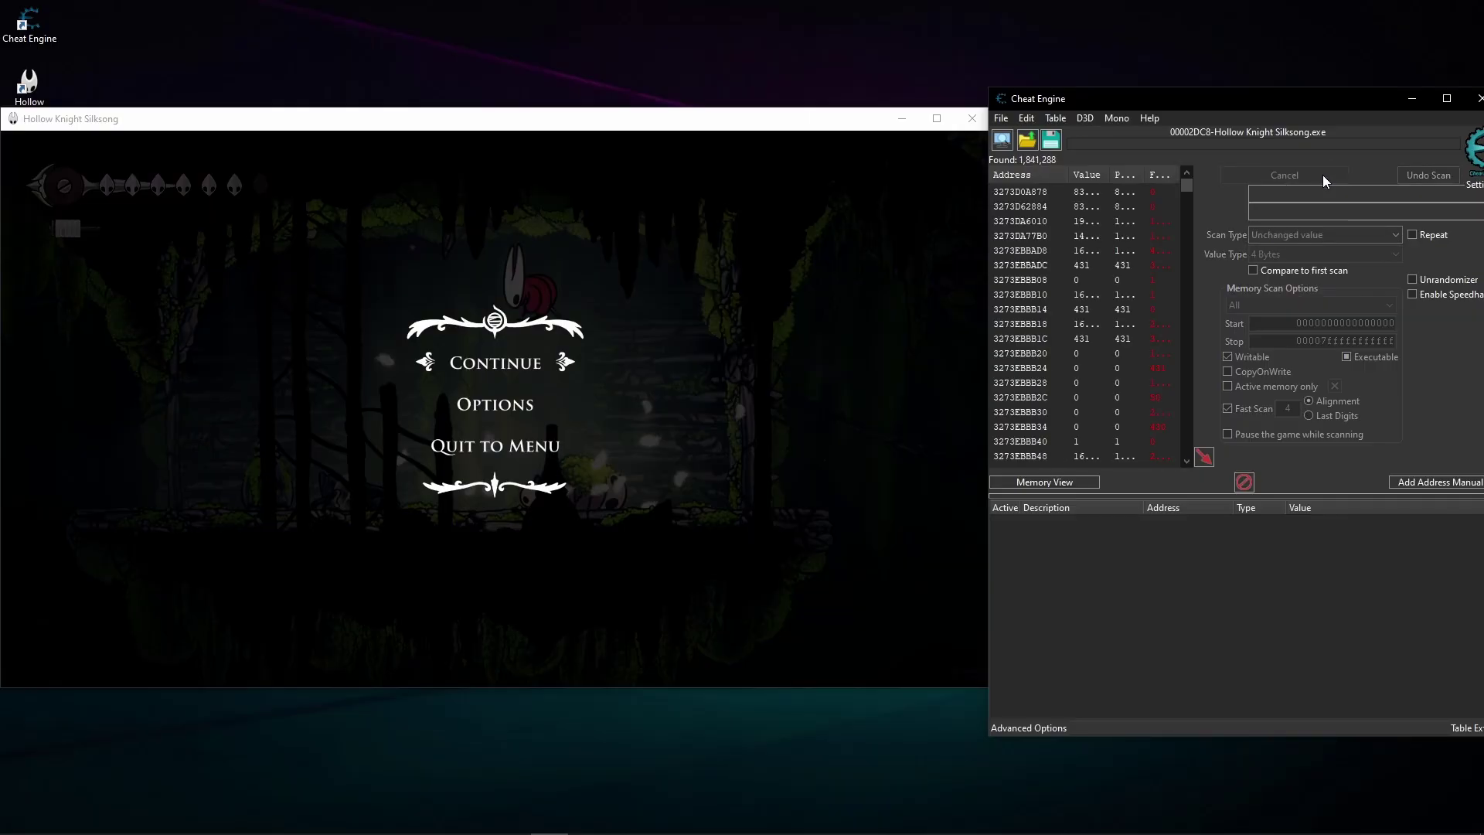
pyautogui.click(1416, 234)
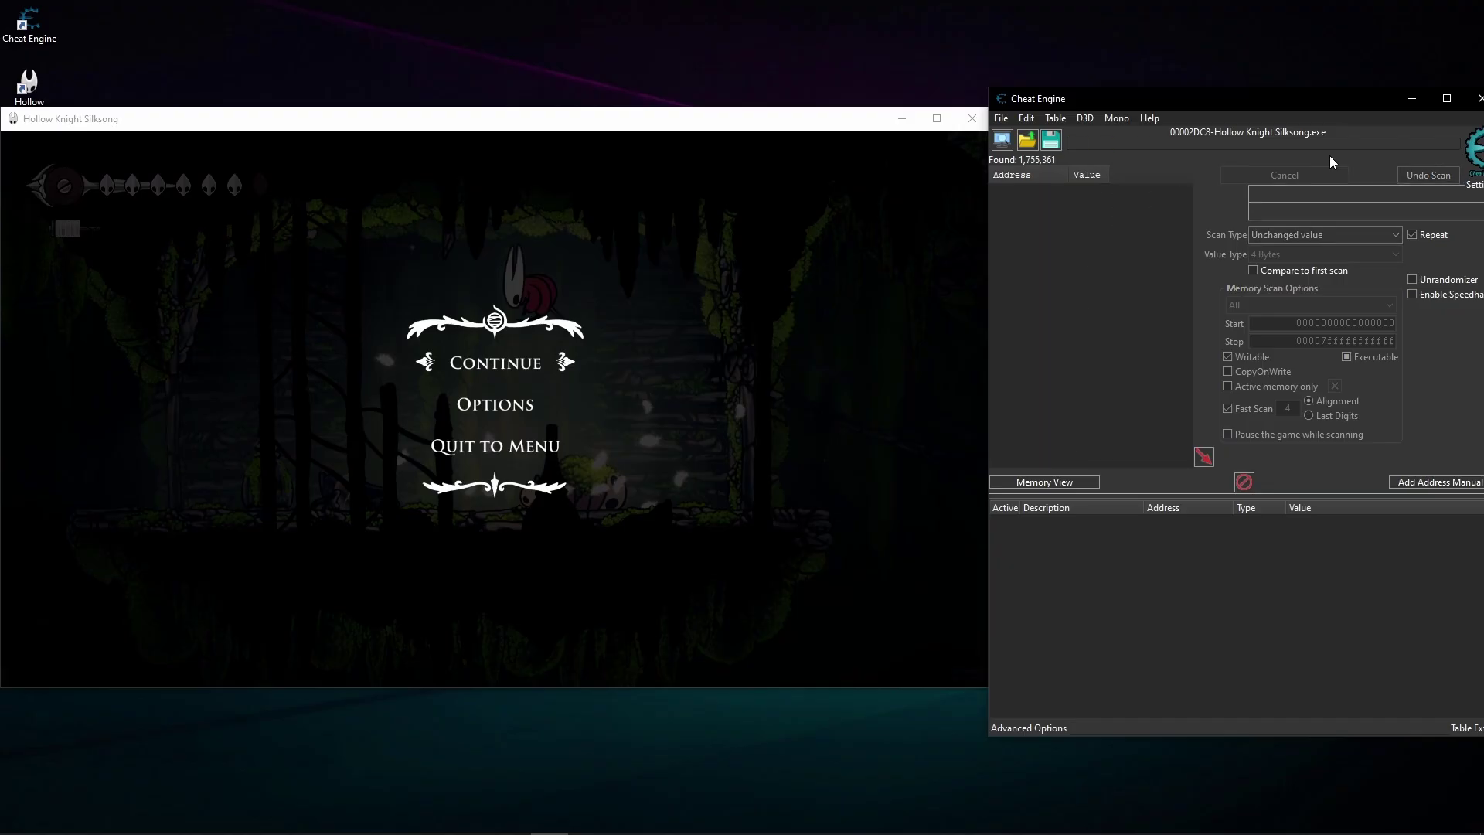
pyautogui.click(1418, 236)
# Step: Resume play, let the character land and move around, pause on the ground, and scan for changed values
pyautogui.click(493, 362)
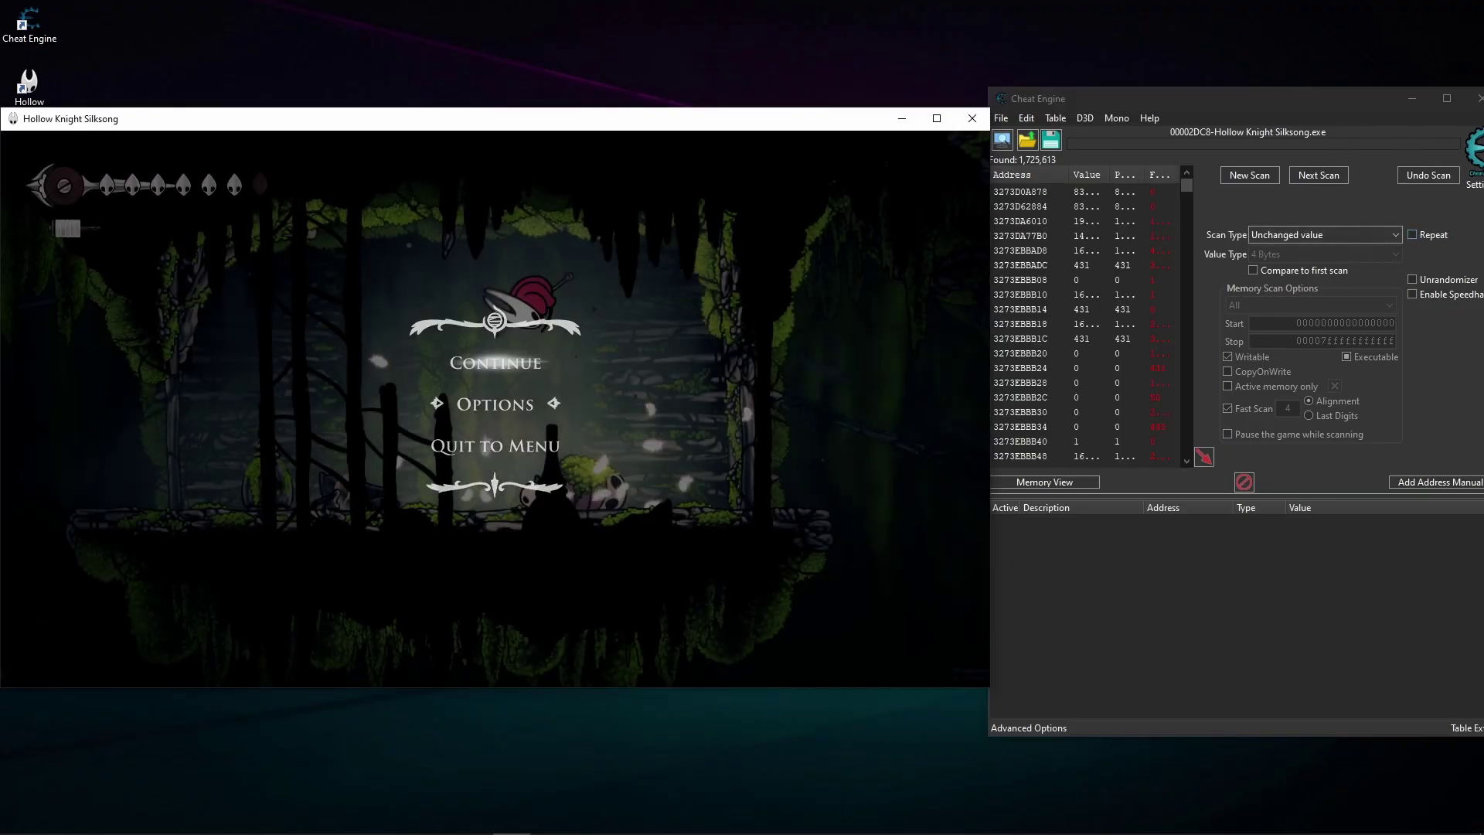
pyautogui.press('Left')
pyautogui.press('Right')
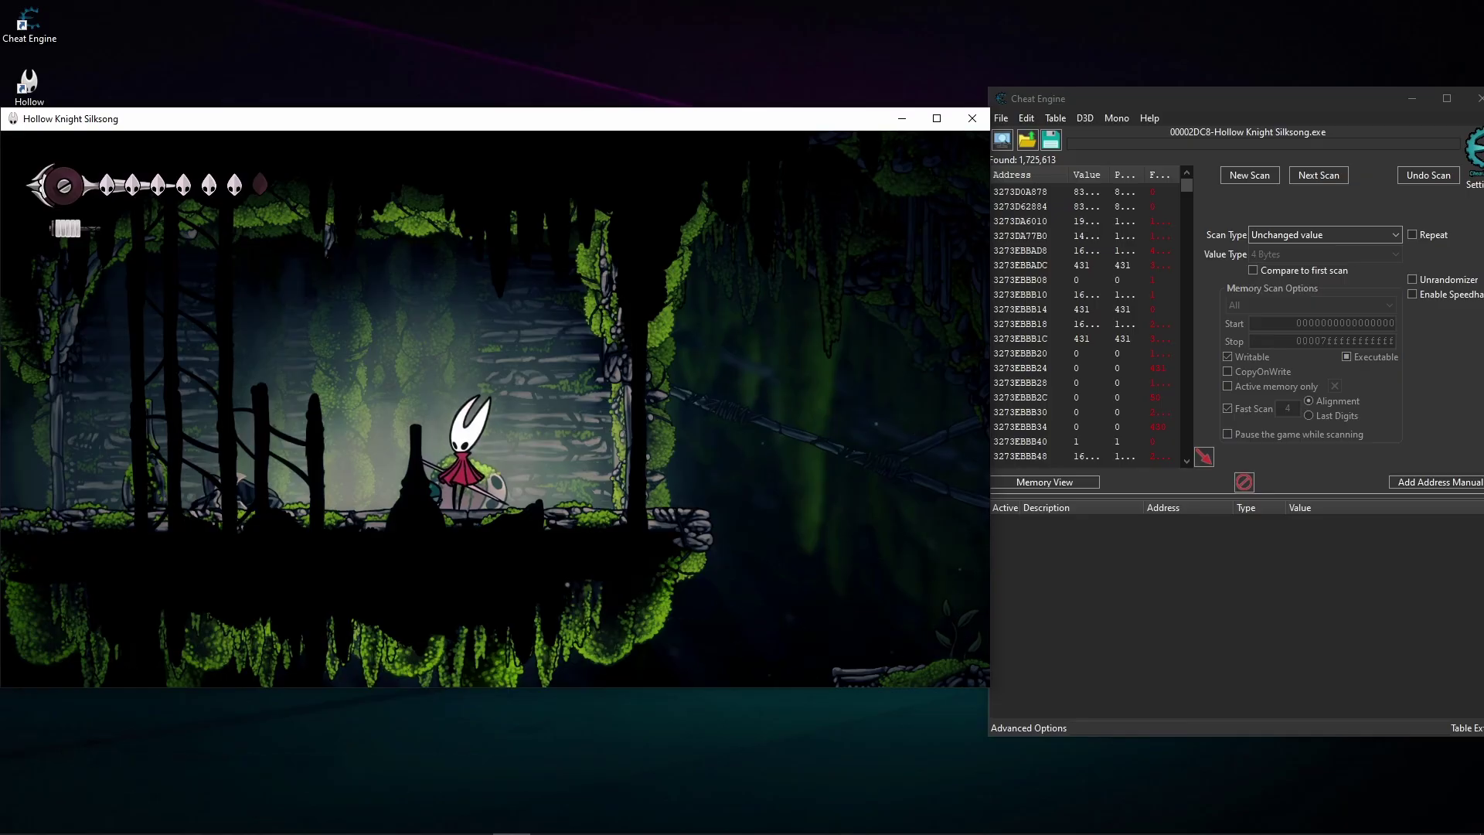
pyautogui.press('Escape')
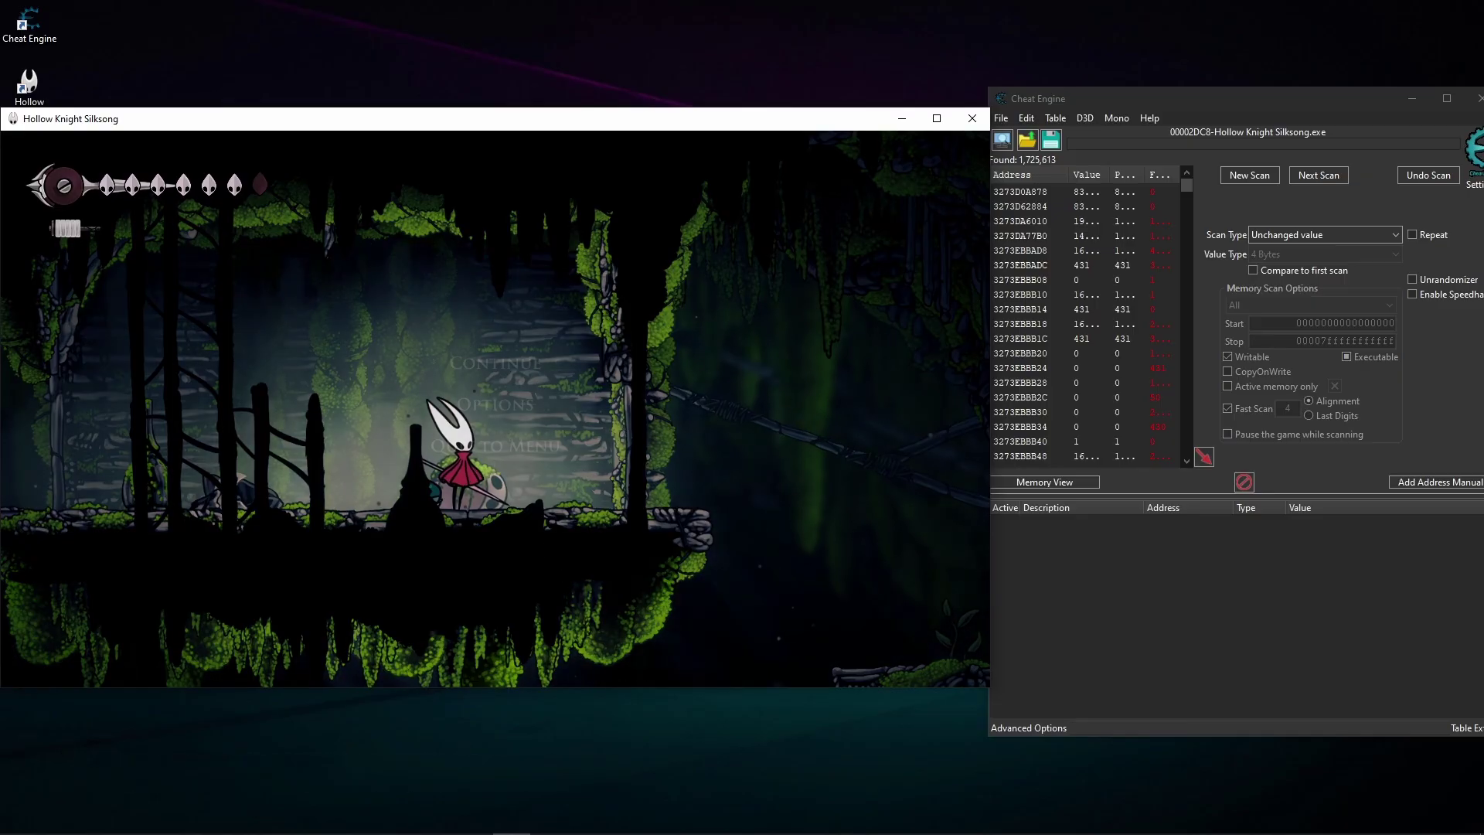
pyautogui.click(1302, 233)
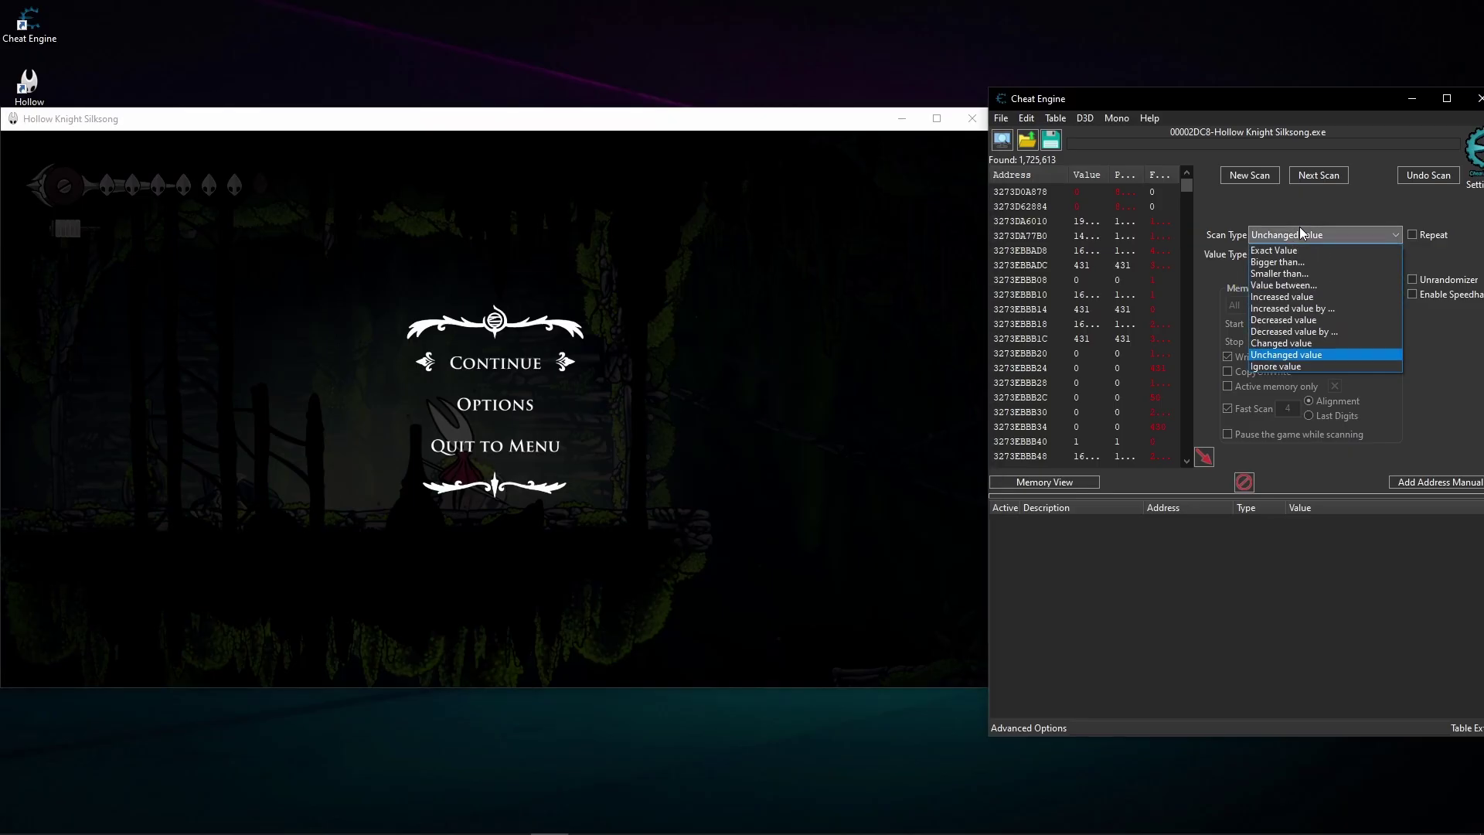
pyautogui.click(1257, 343)
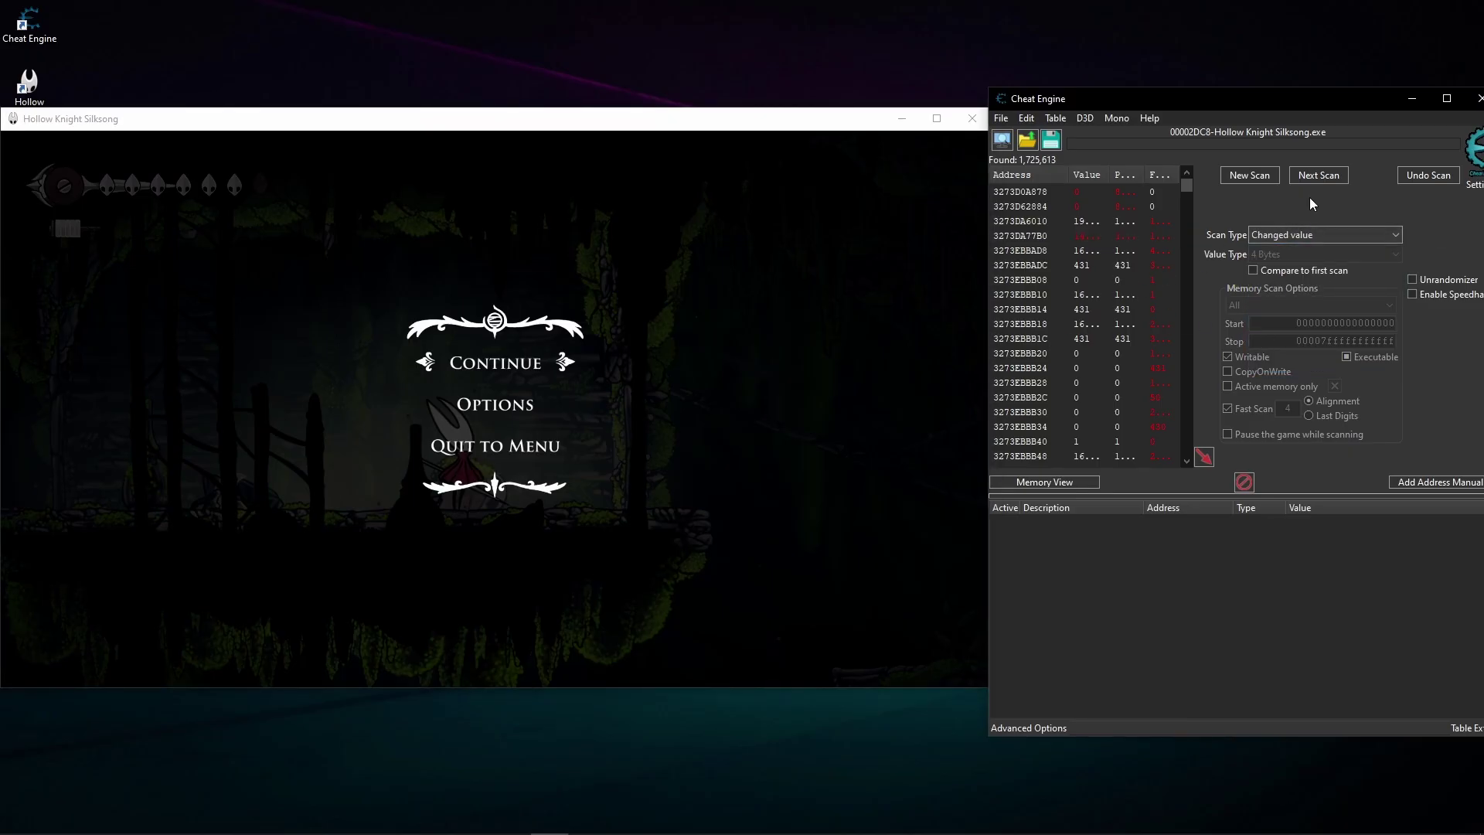
pyautogui.click(1315, 176)
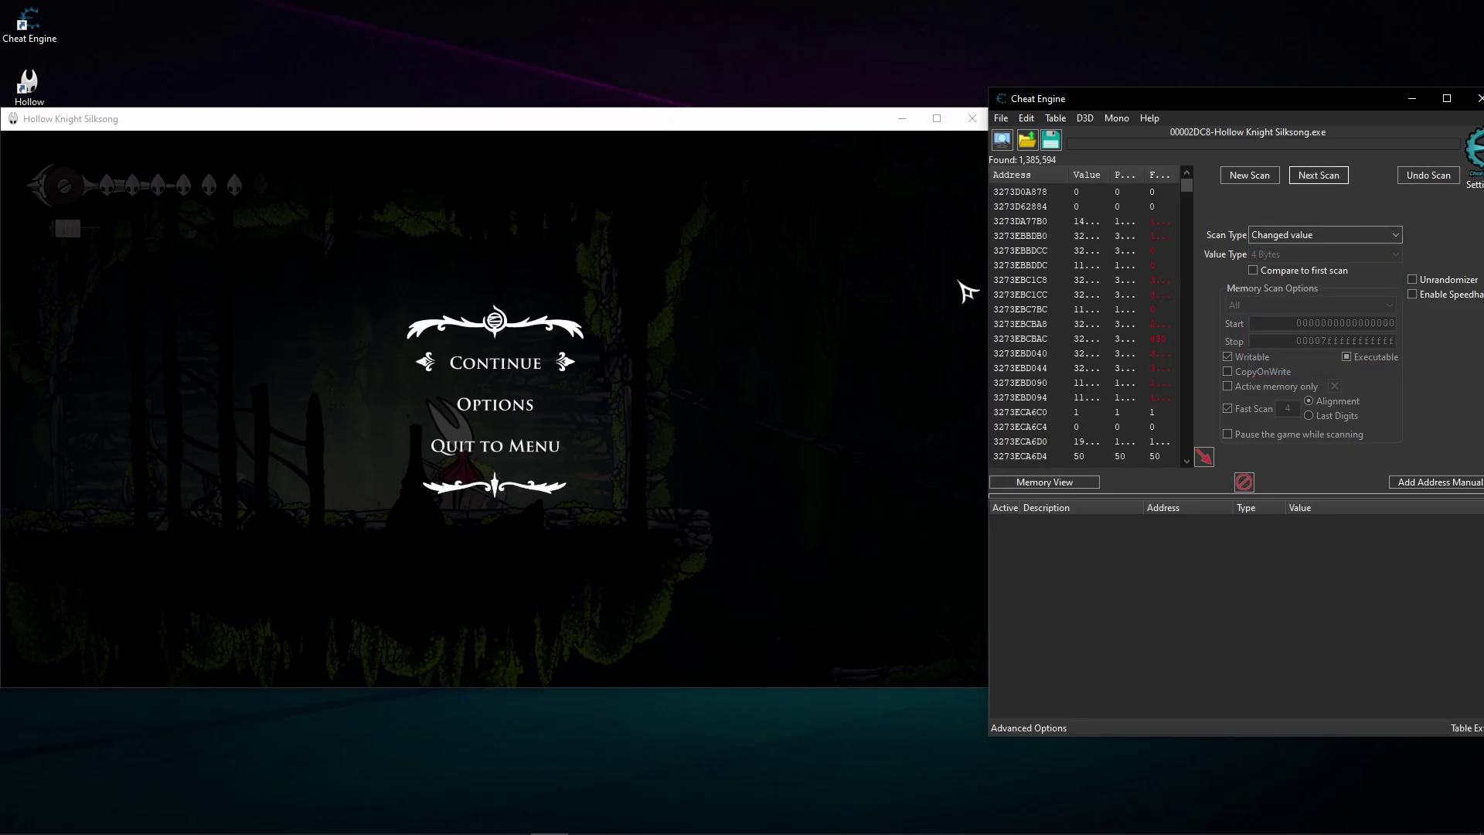
# Step: Resume play, pause again with the character in mid-air during a double jump, and rerun the changed-value scan
pyautogui.click(507, 369)
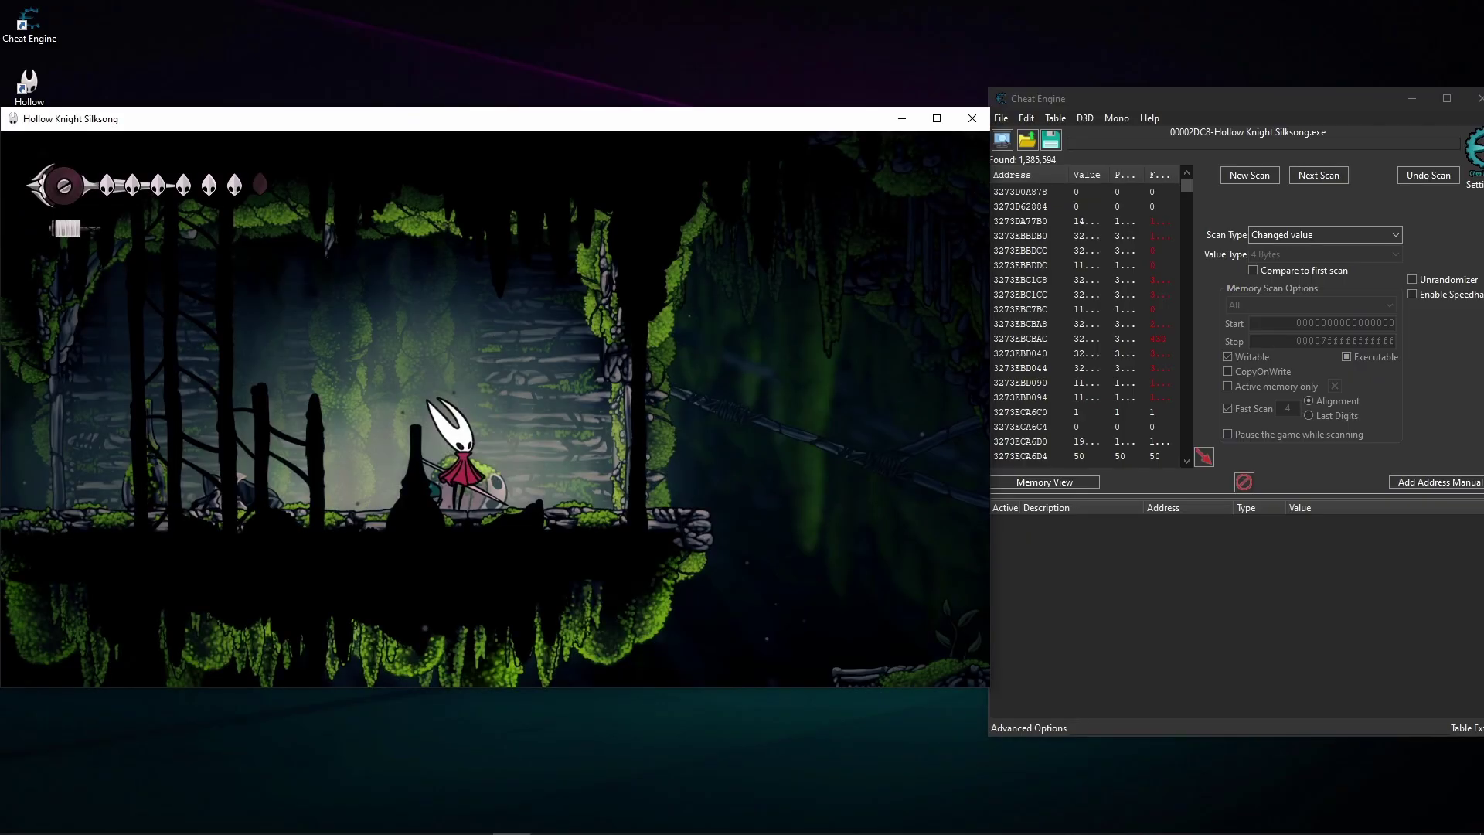
pyautogui.press('Escape')
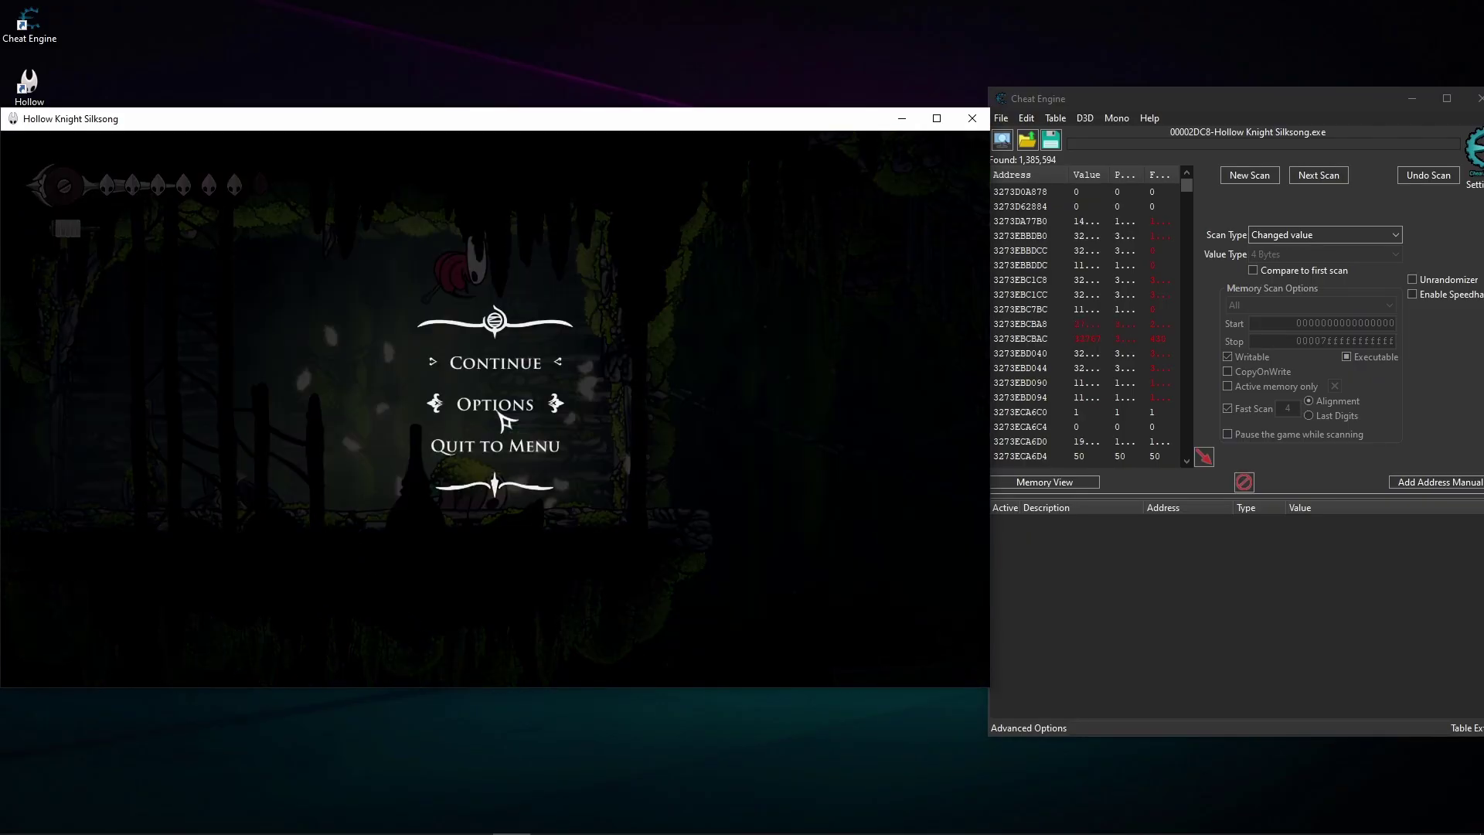
pyautogui.click(1314, 179)
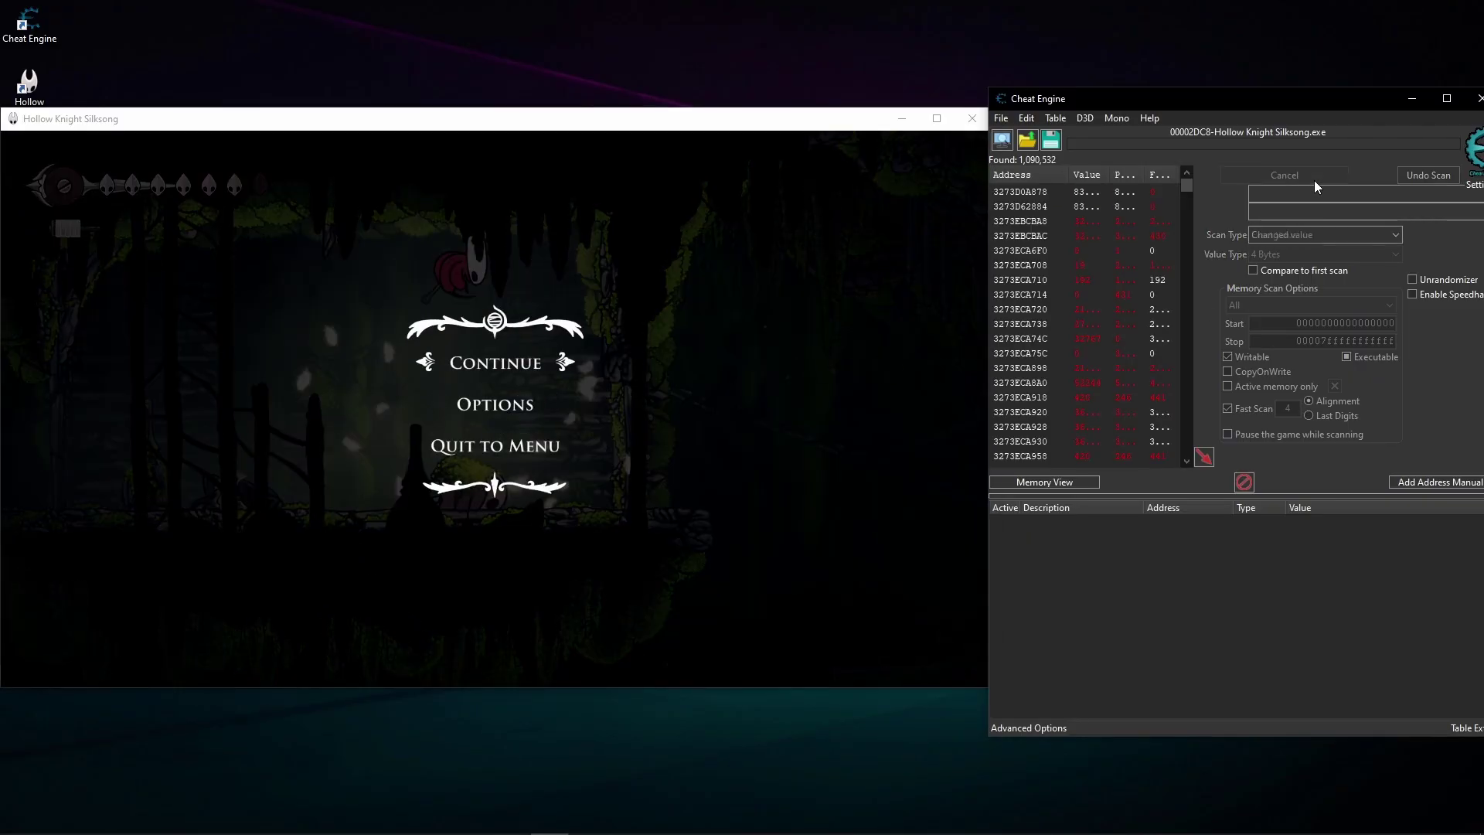
# Step: Narrow the mid-air results with several consecutive unchanged-value scans
pyautogui.click(1306, 232)
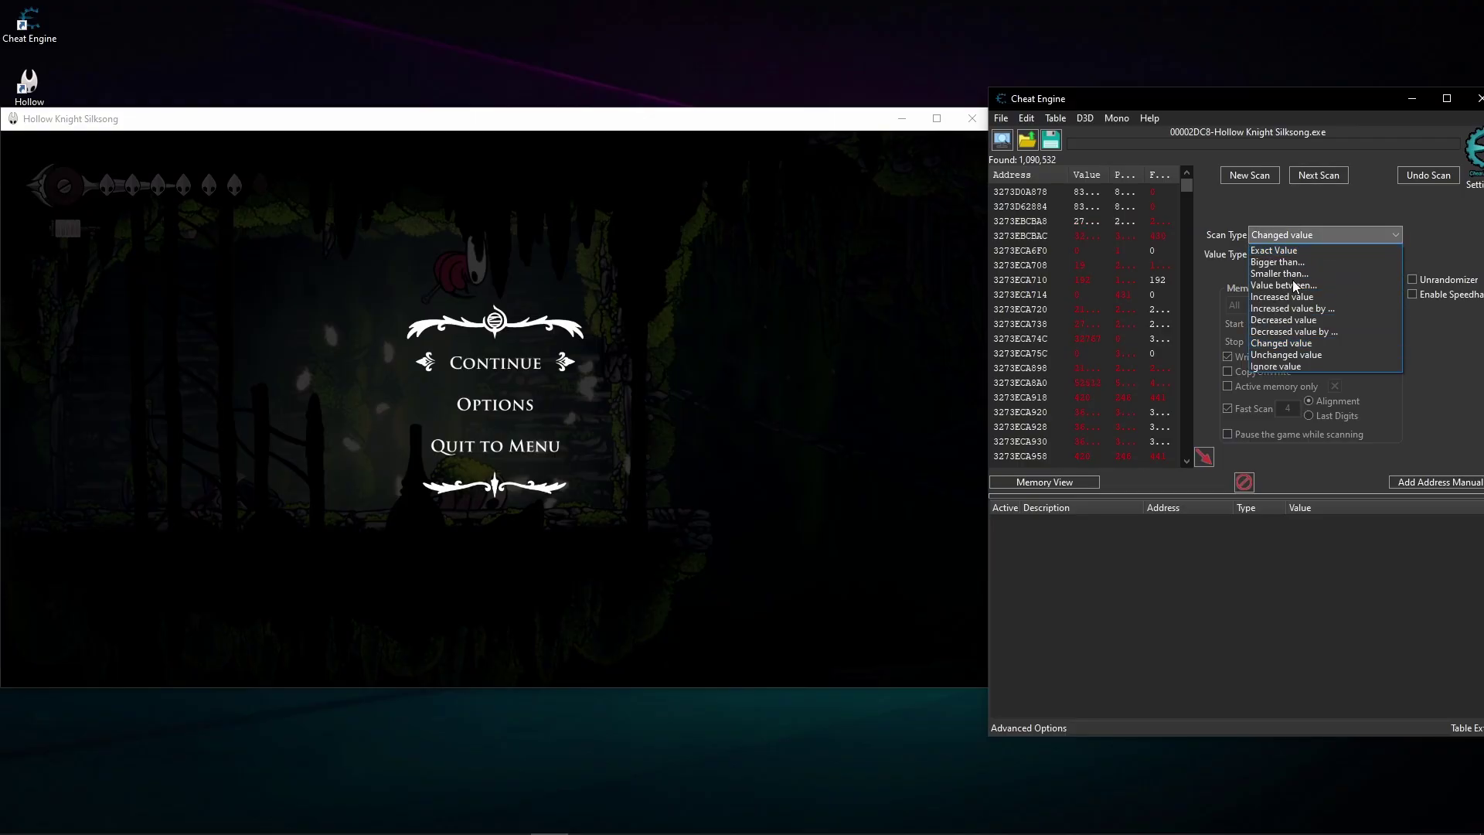
pyautogui.click(1282, 350)
pyautogui.click(1318, 175)
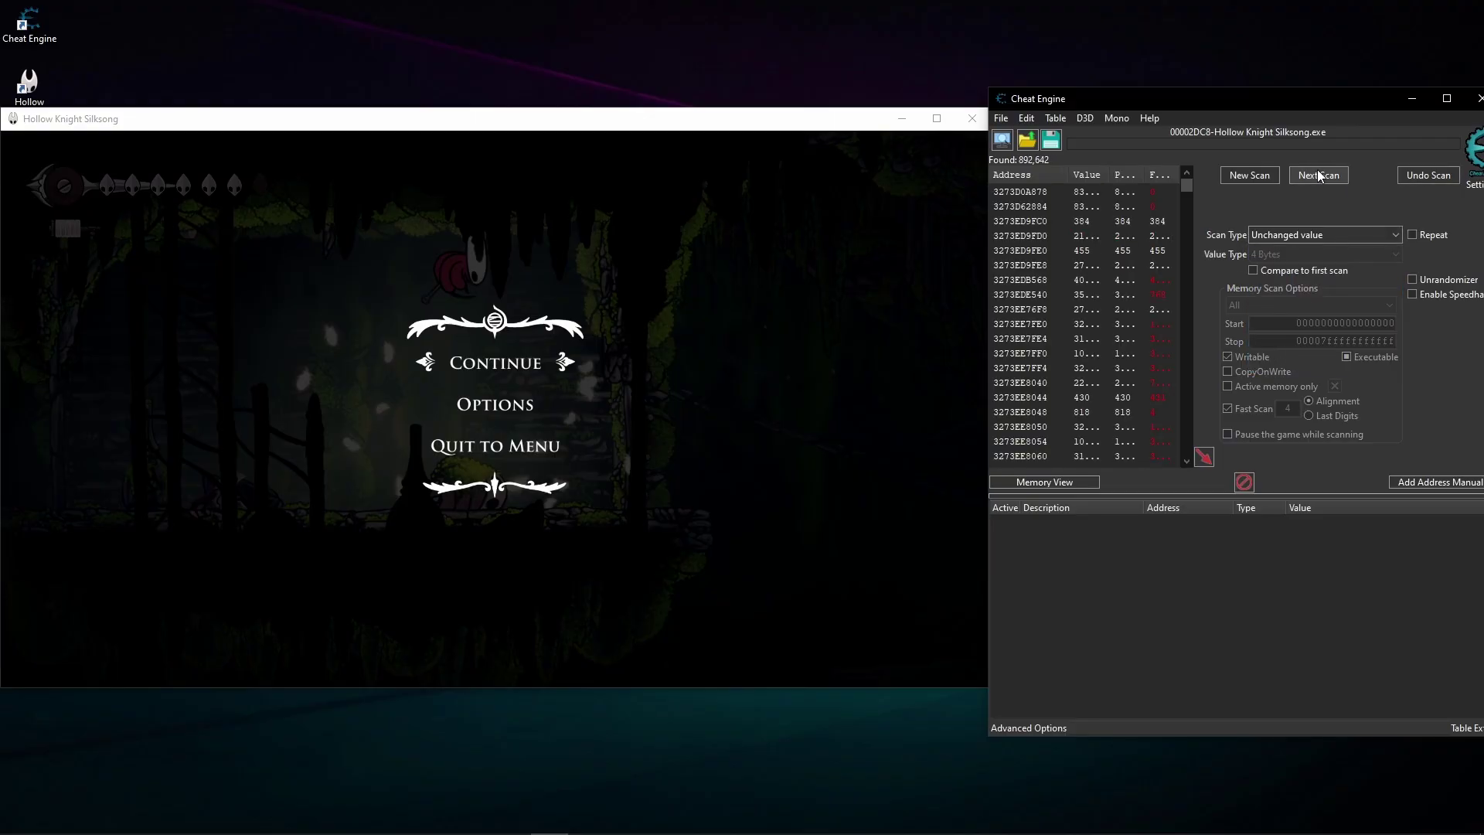
pyautogui.click(1317, 171)
pyautogui.click(1317, 171)
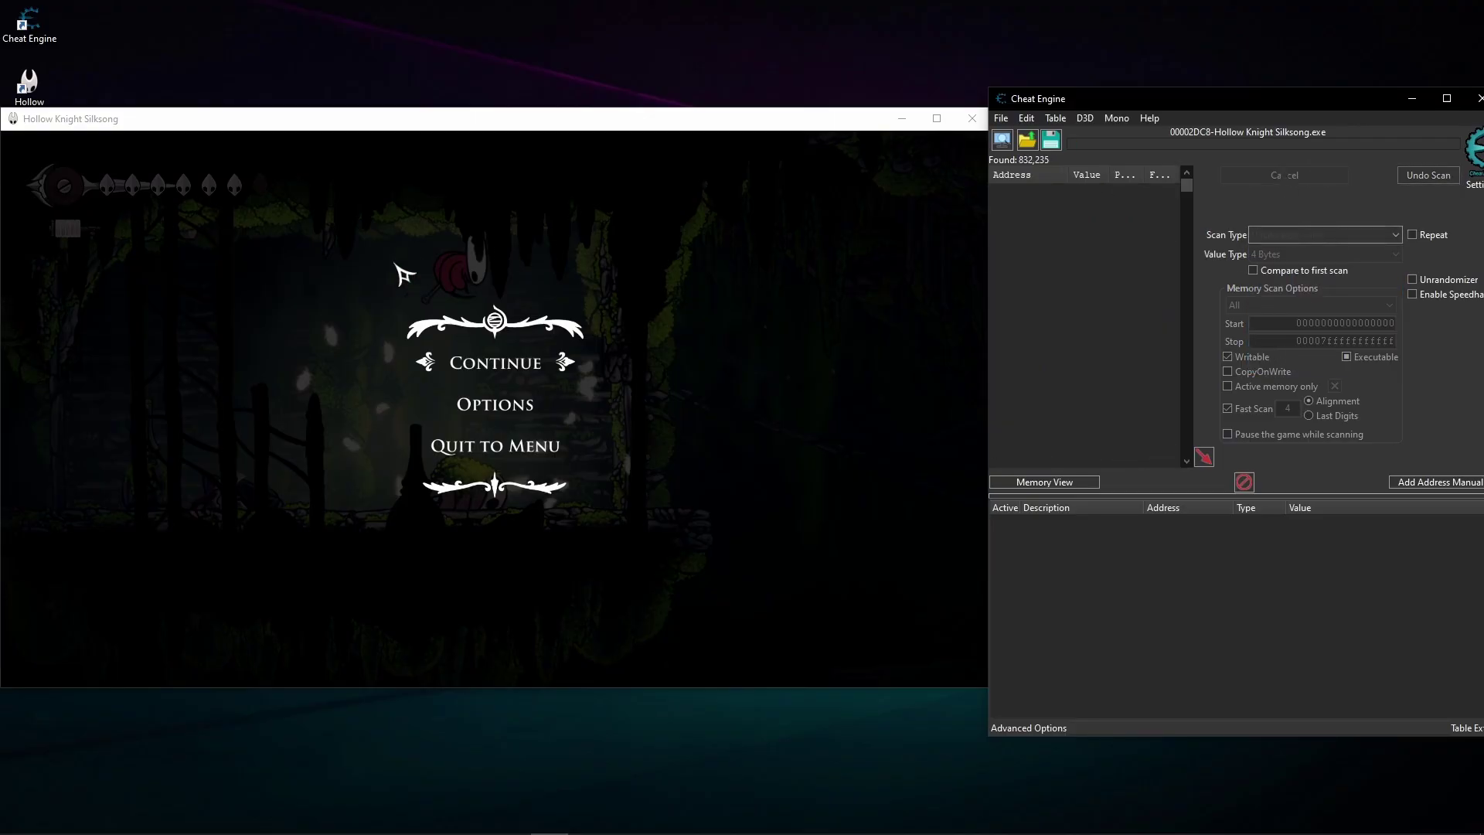
# Step: Resume until the character is back on the ground, pause, and scan for changed values
pyautogui.click(472, 365)
pyautogui.press('Escape')
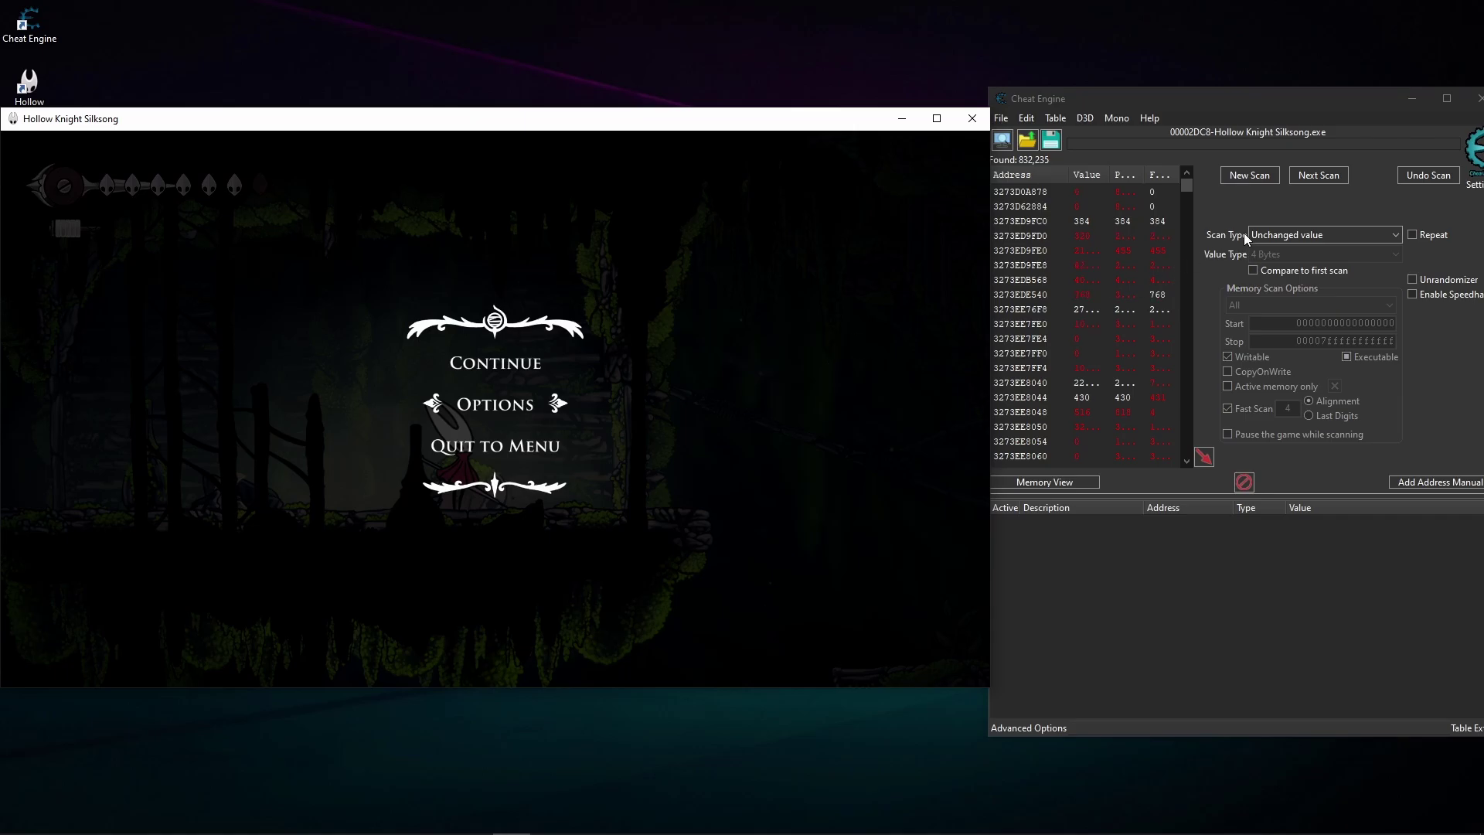
pyautogui.click(1246, 234)
pyautogui.click(1279, 345)
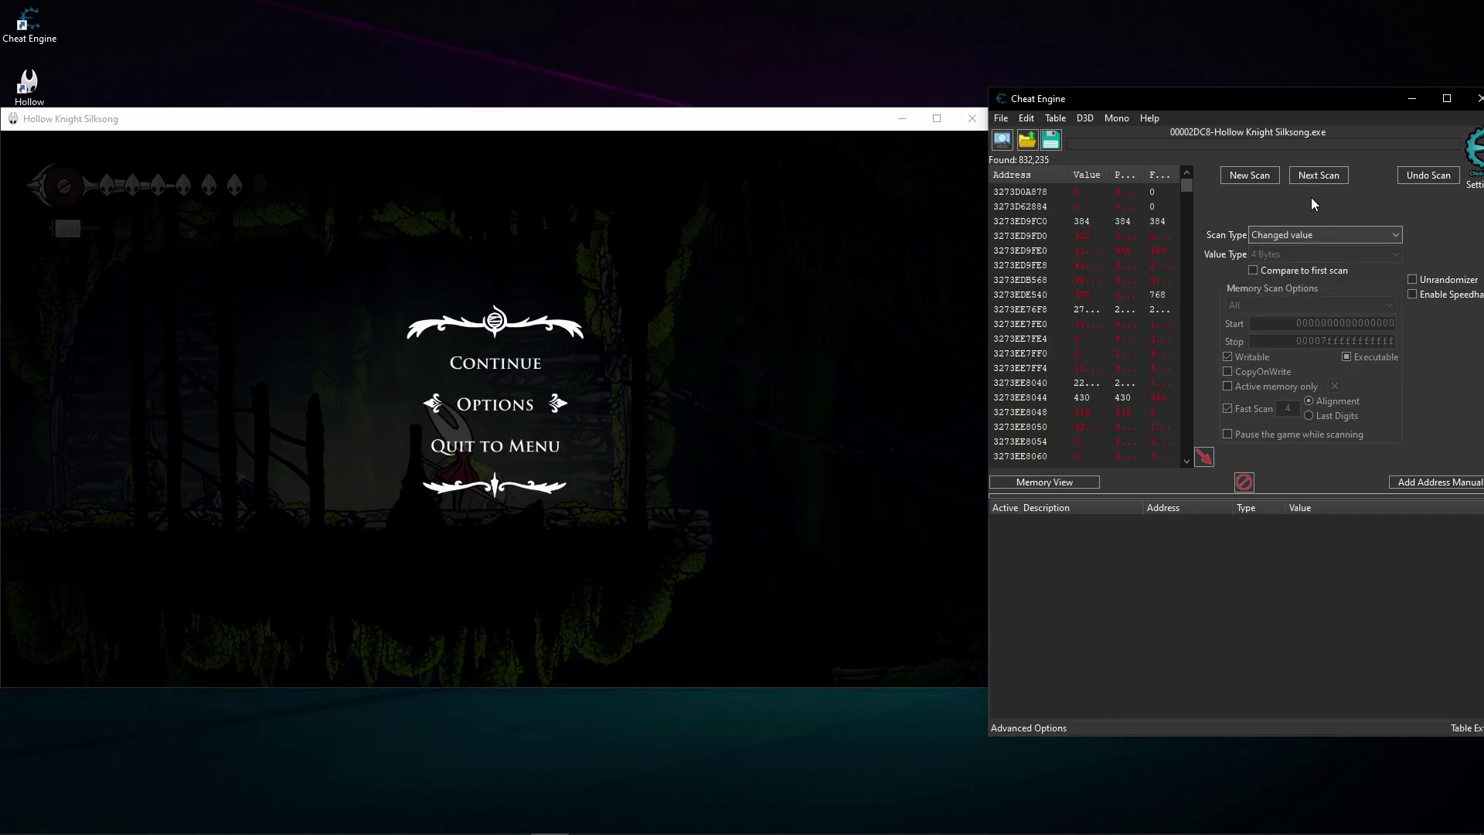
pyautogui.click(1313, 174)
# Step: Start a repeating unchanged-value scan with the character standing on the ground
pyautogui.click(1300, 235)
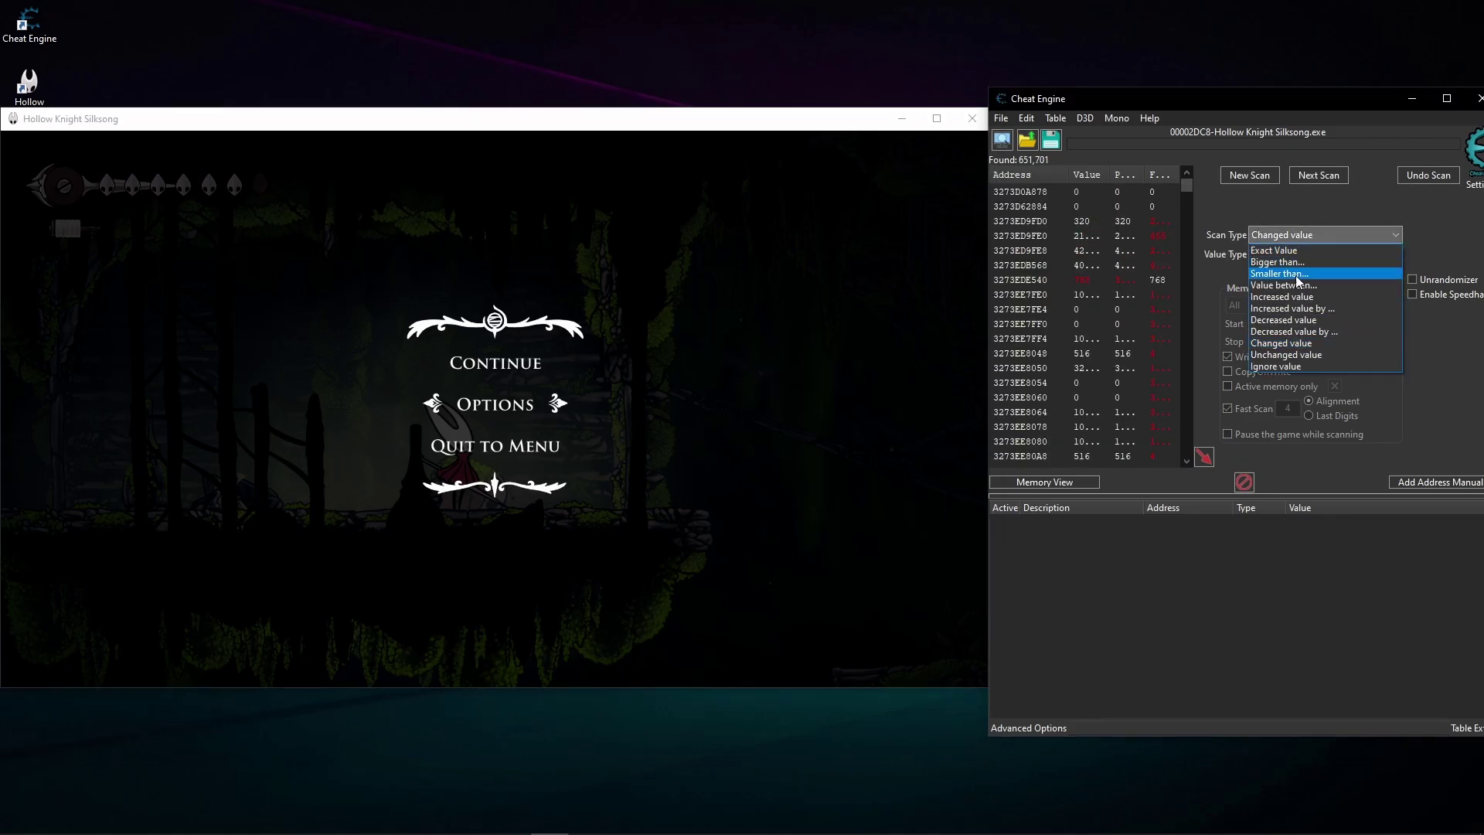
pyautogui.click(1280, 354)
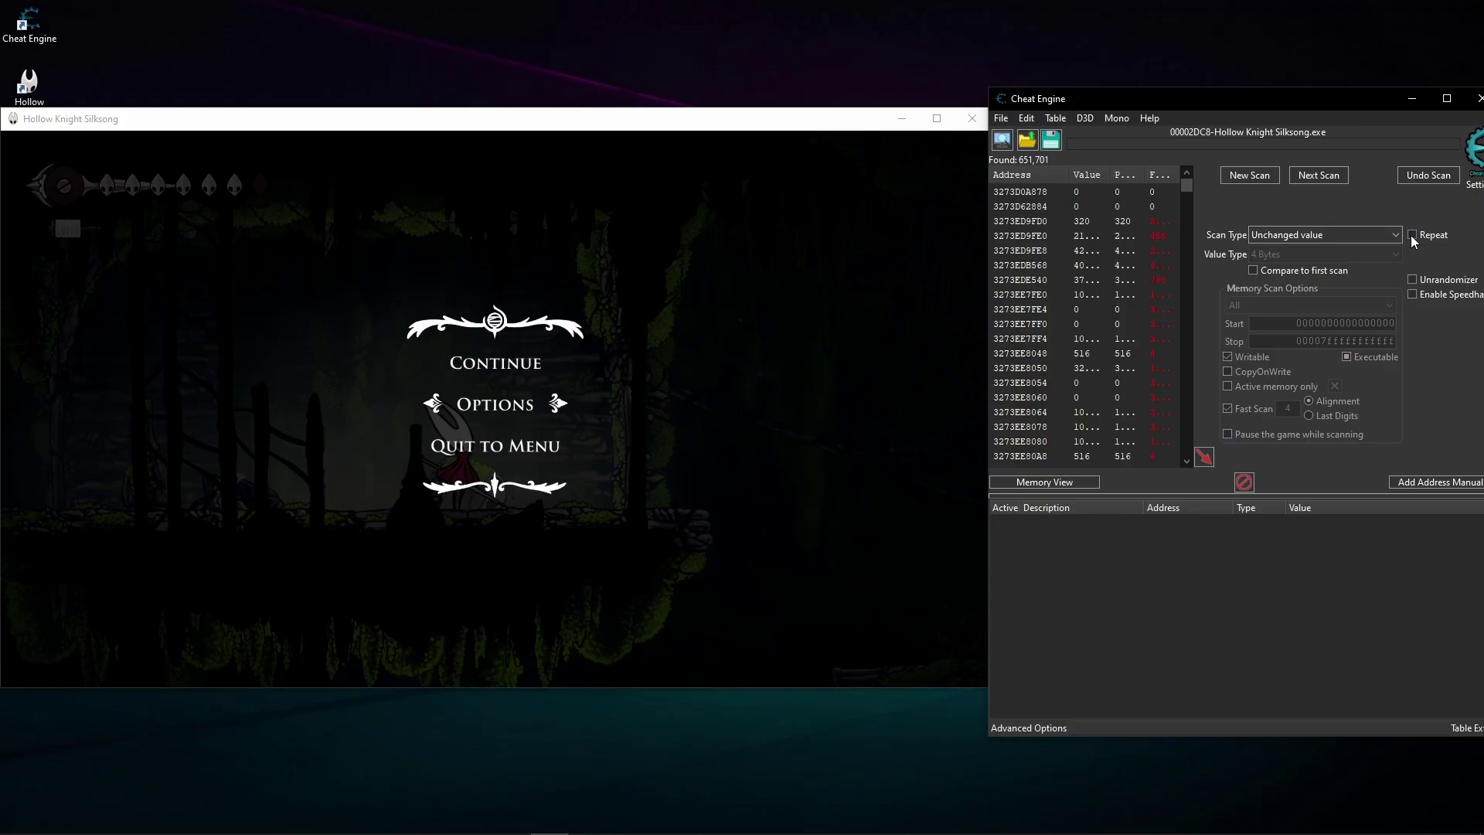
pyautogui.click(1413, 235)
pyautogui.click(1318, 176)
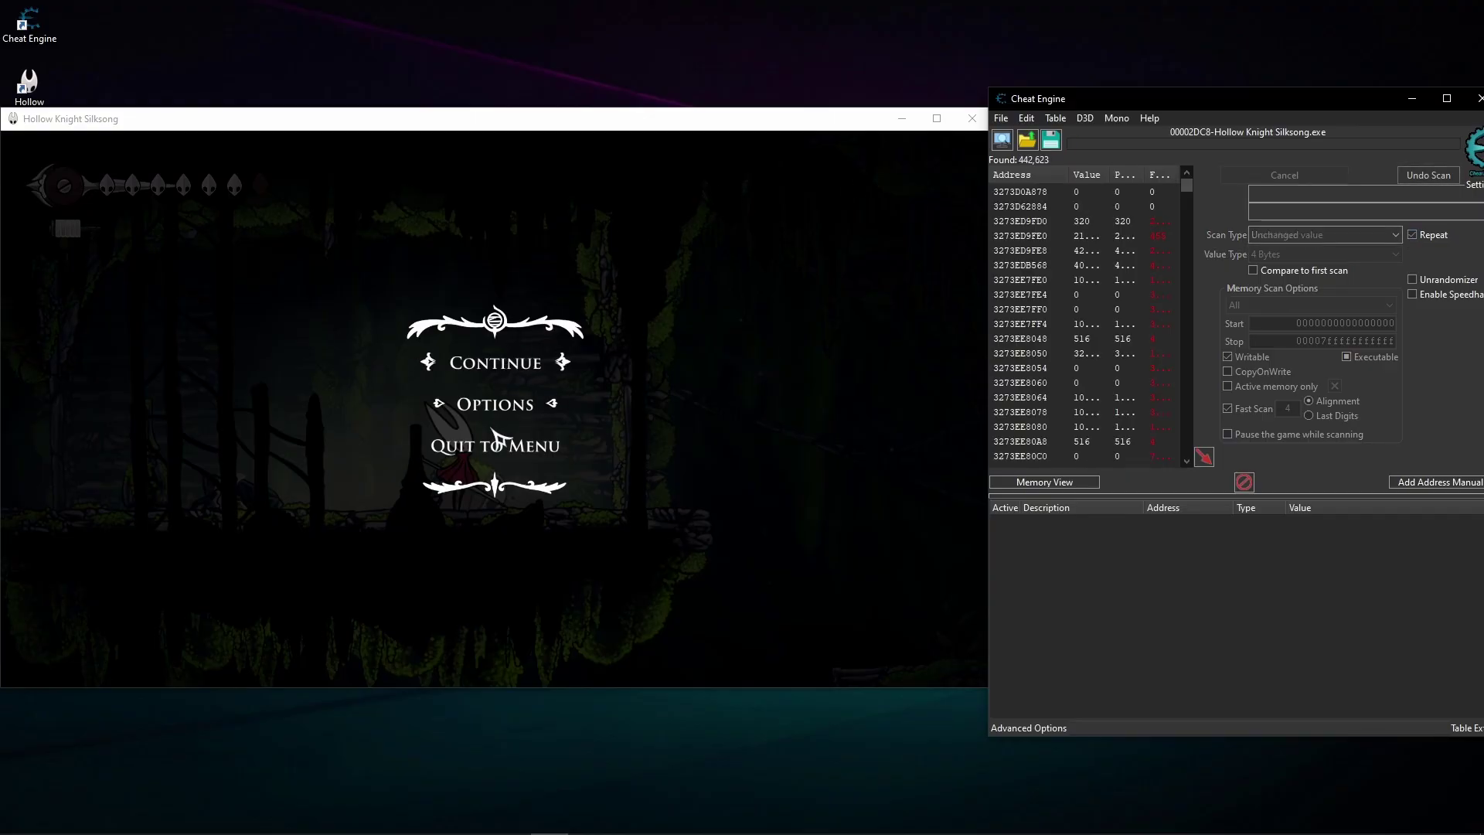
# Step: Go into the game's options and back to the pause menu while the repeating scan runs
pyautogui.click(495, 404)
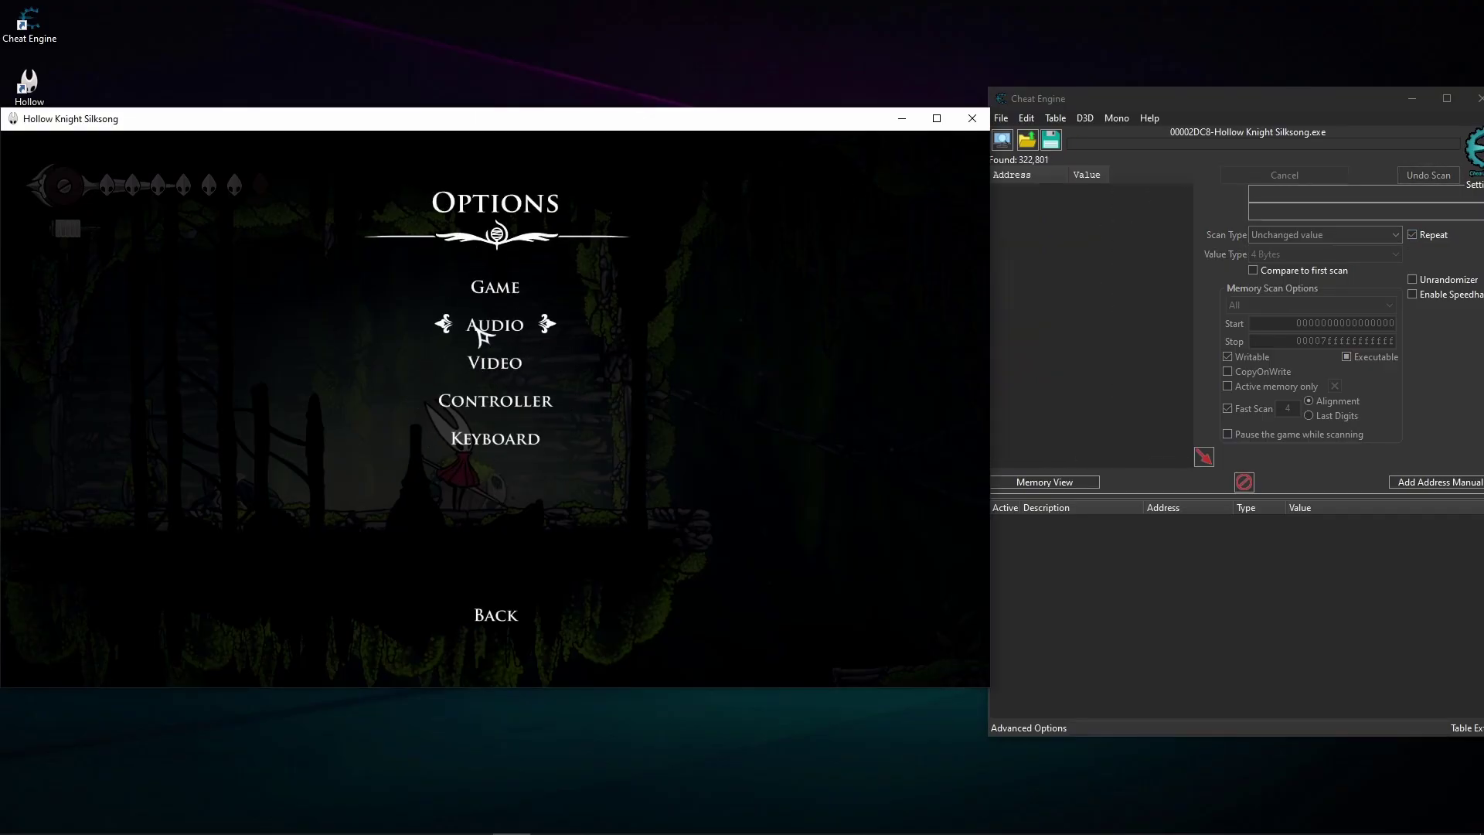
pyautogui.click(479, 329)
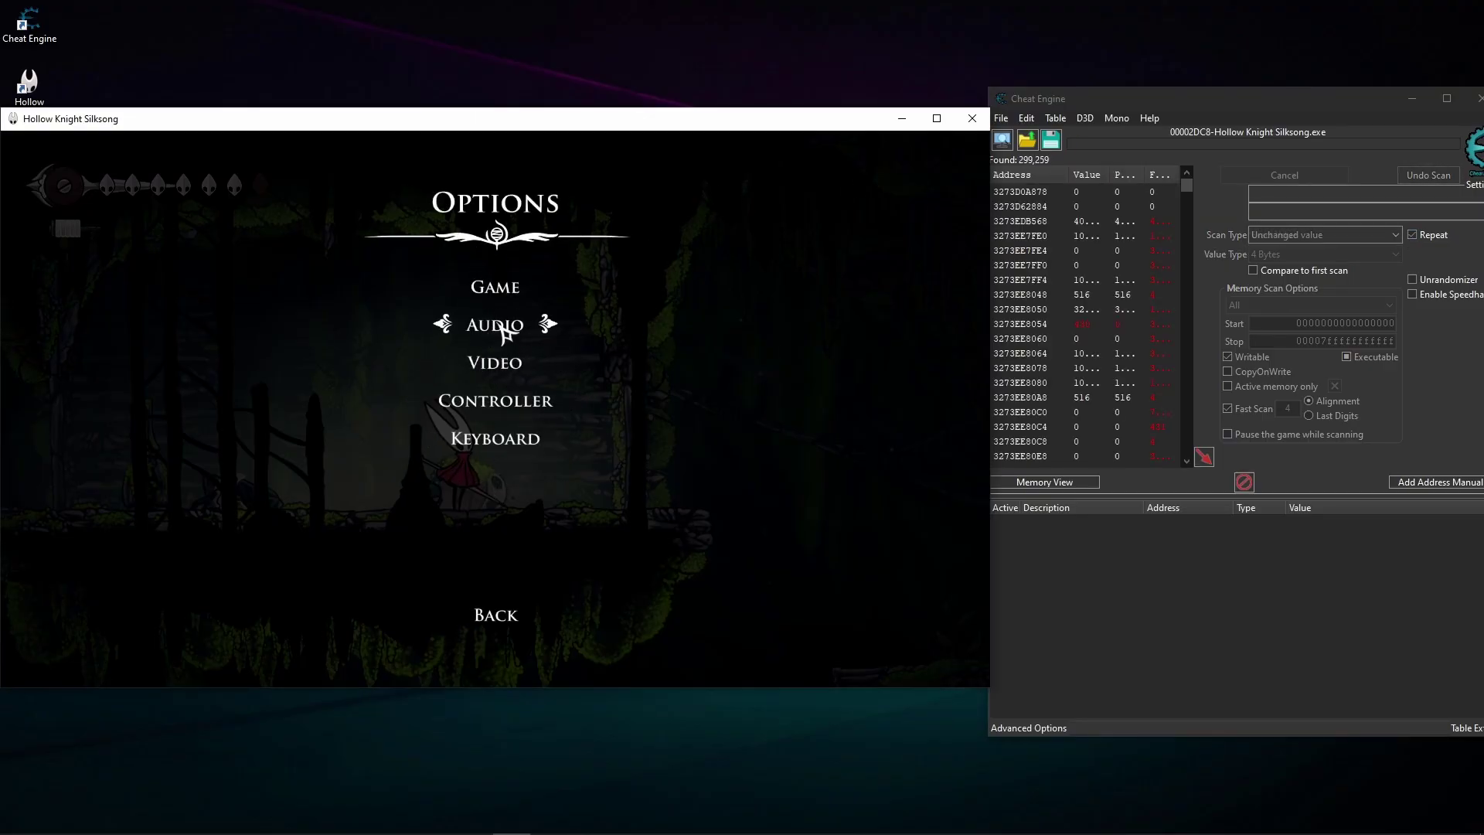
pyautogui.click(511, 627)
pyautogui.click(507, 619)
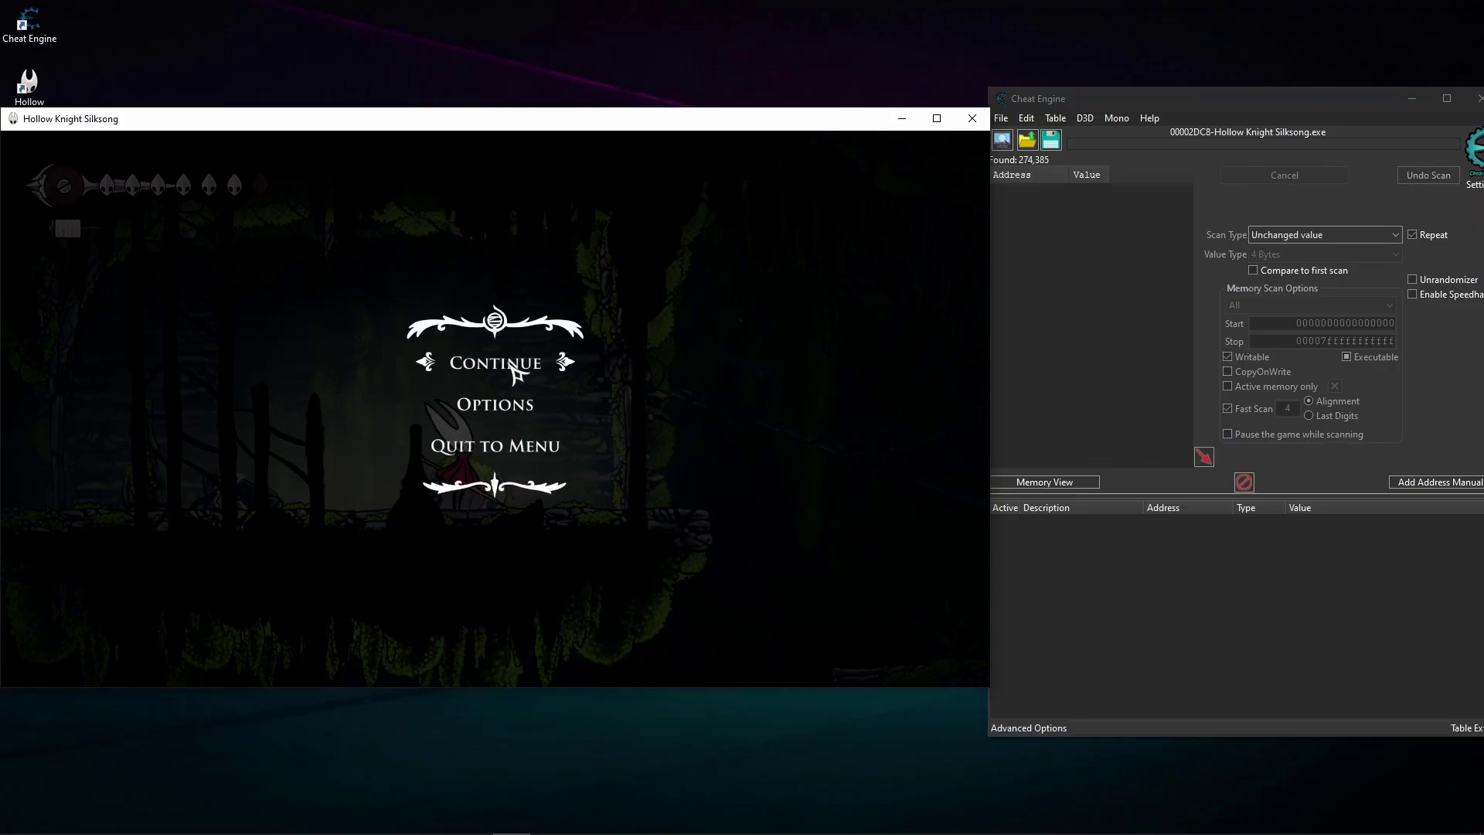
# Step: Resume the game and move the character back and forth across the platforms while the repeating unchanged-value scan keeps running
pyautogui.click(514, 371)
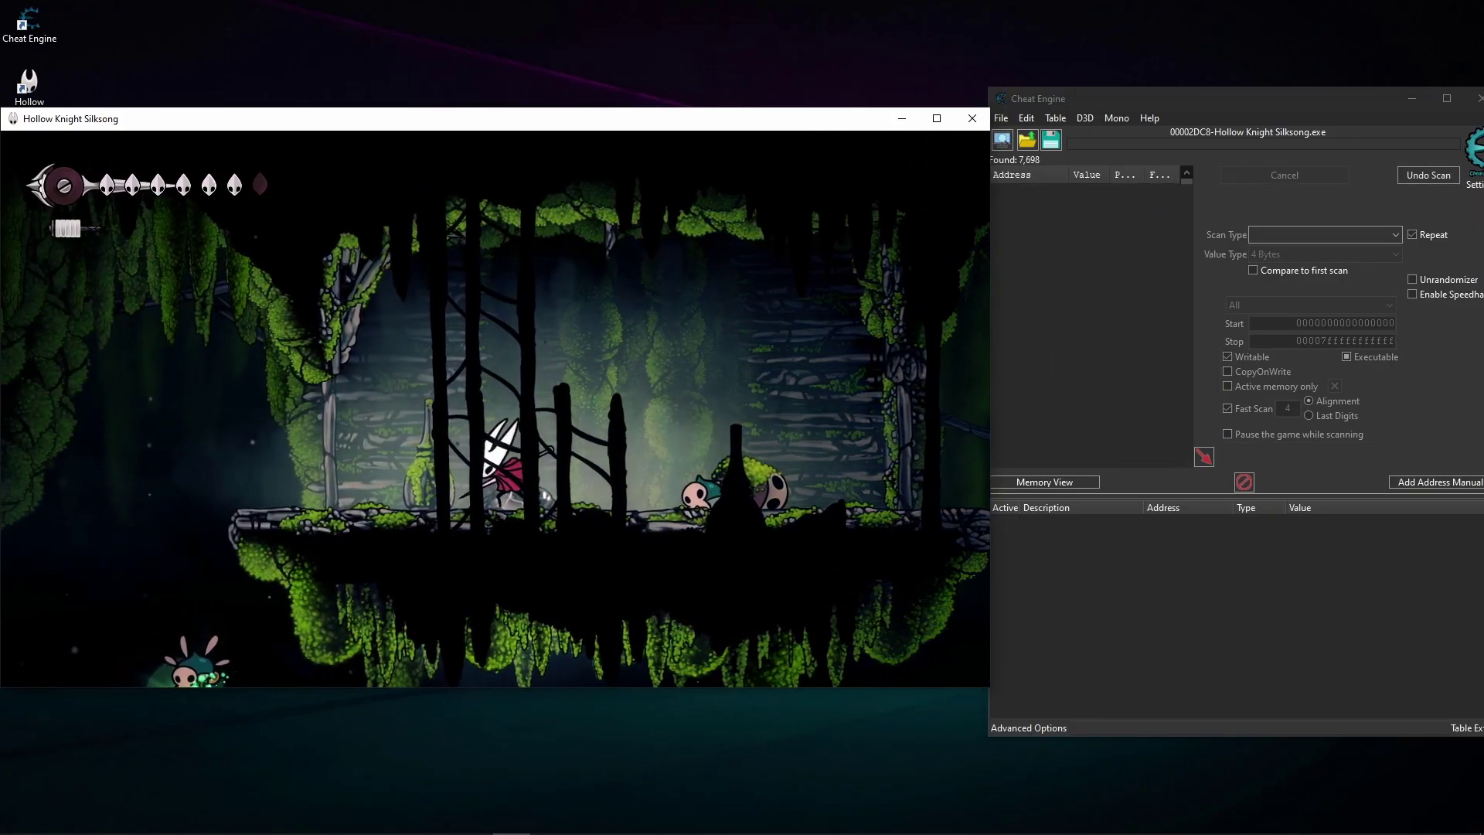
pyautogui.press('Left')
pyautogui.press('Right')
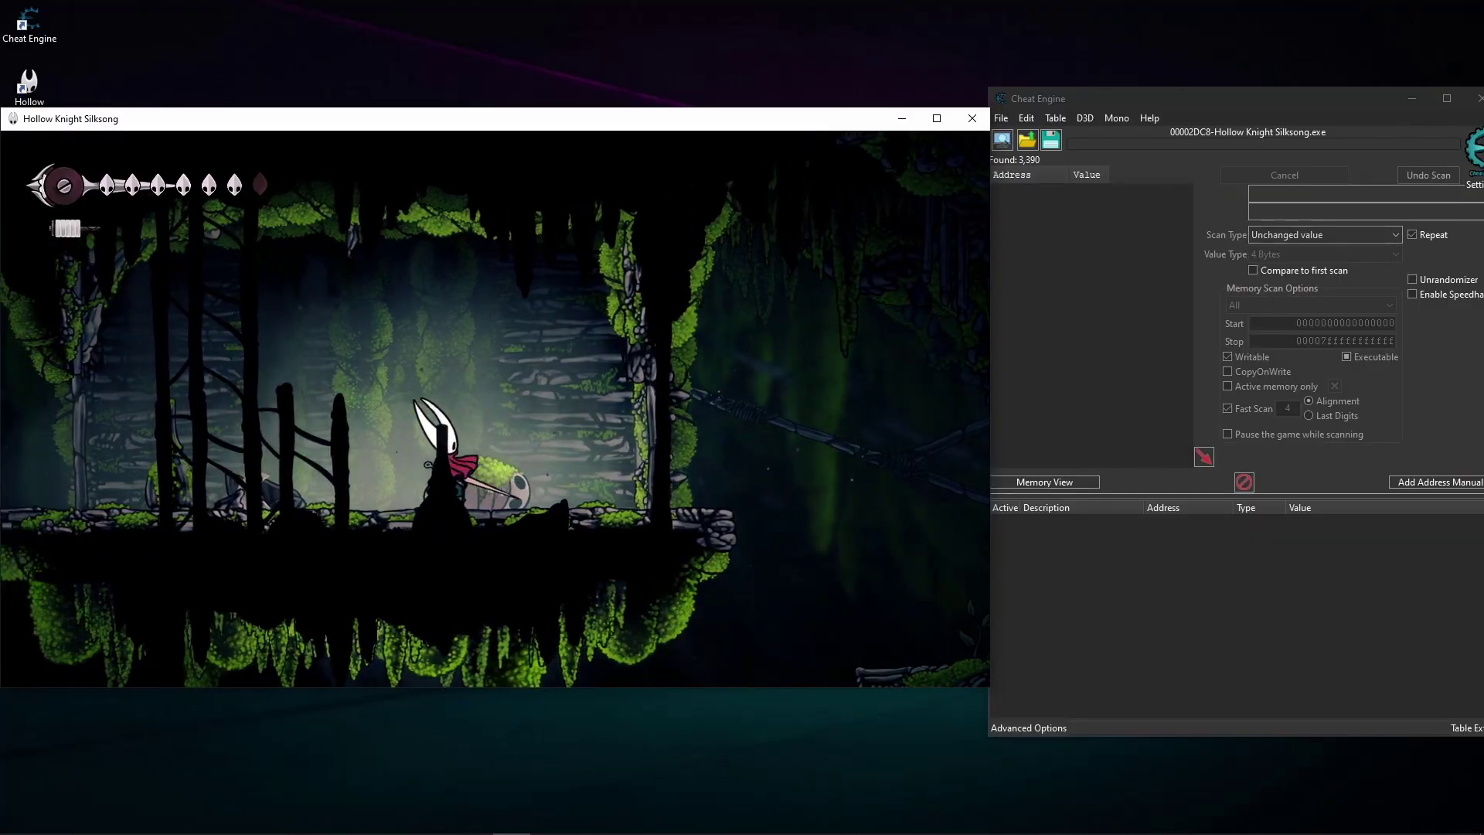
pyautogui.press('Left')
pyautogui.press('z')
pyautogui.press('Right')
pyautogui.press('z')
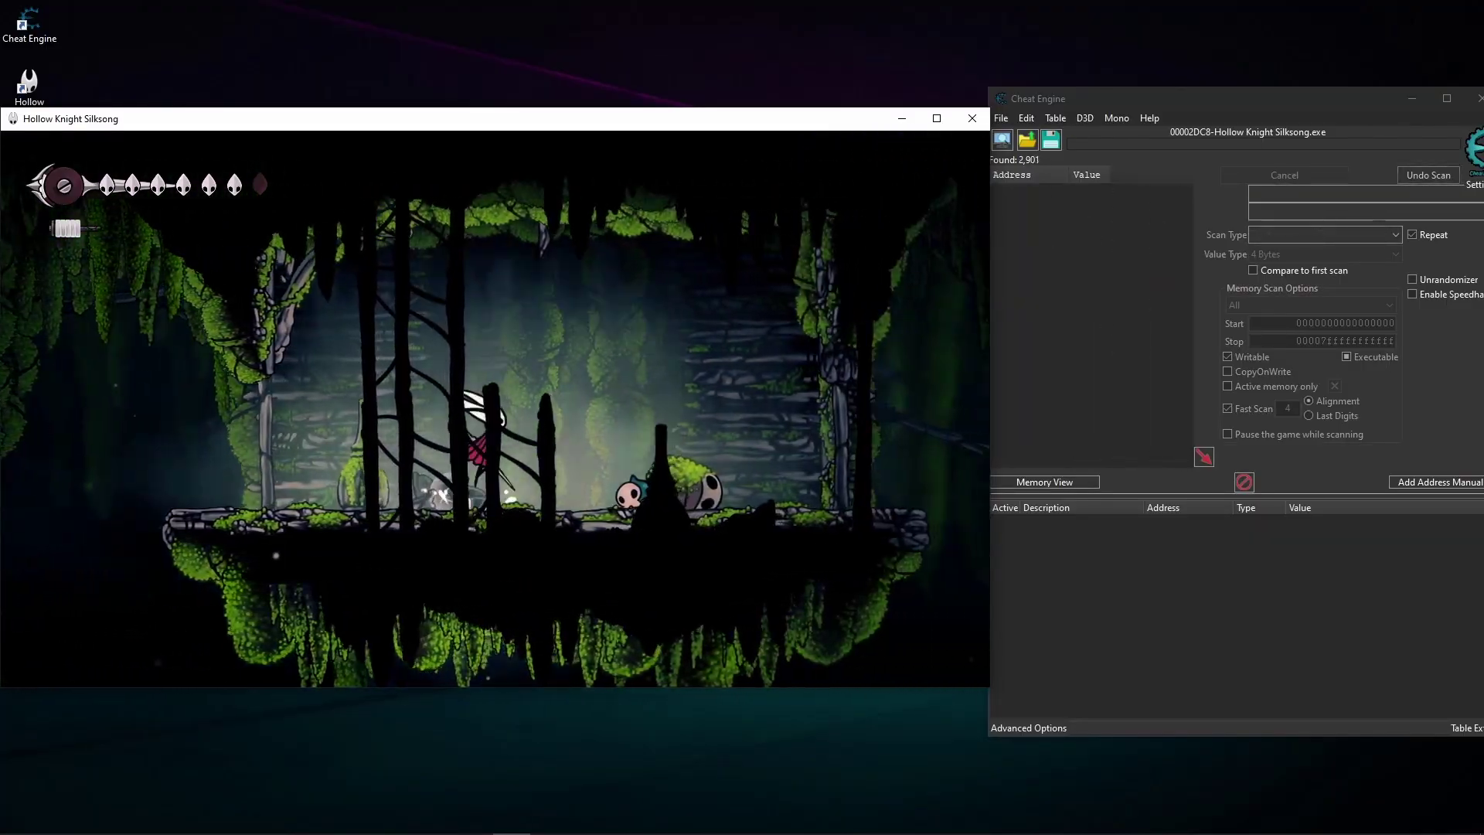
pyautogui.press('Left')
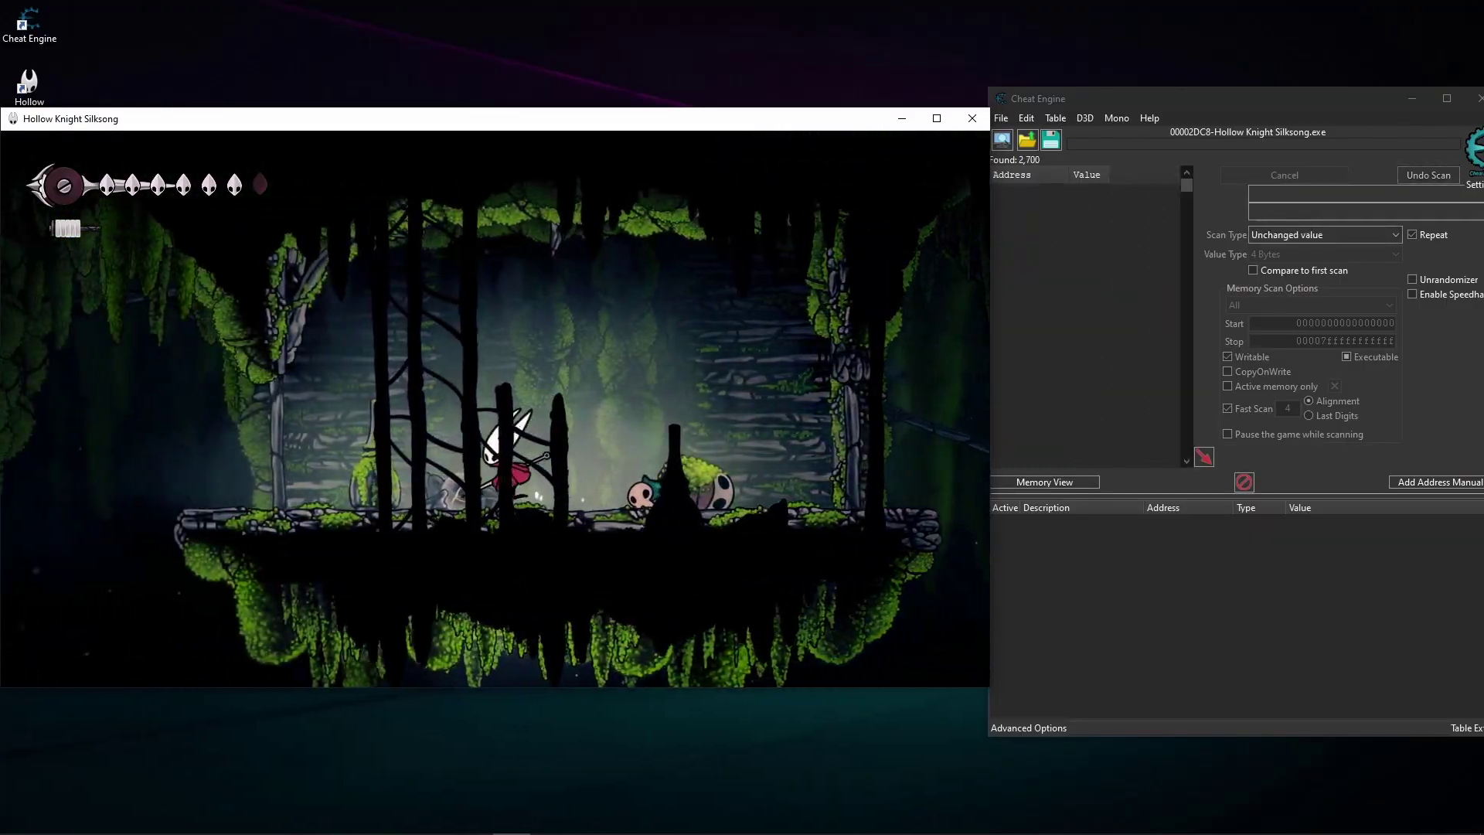
pyautogui.press('Left')
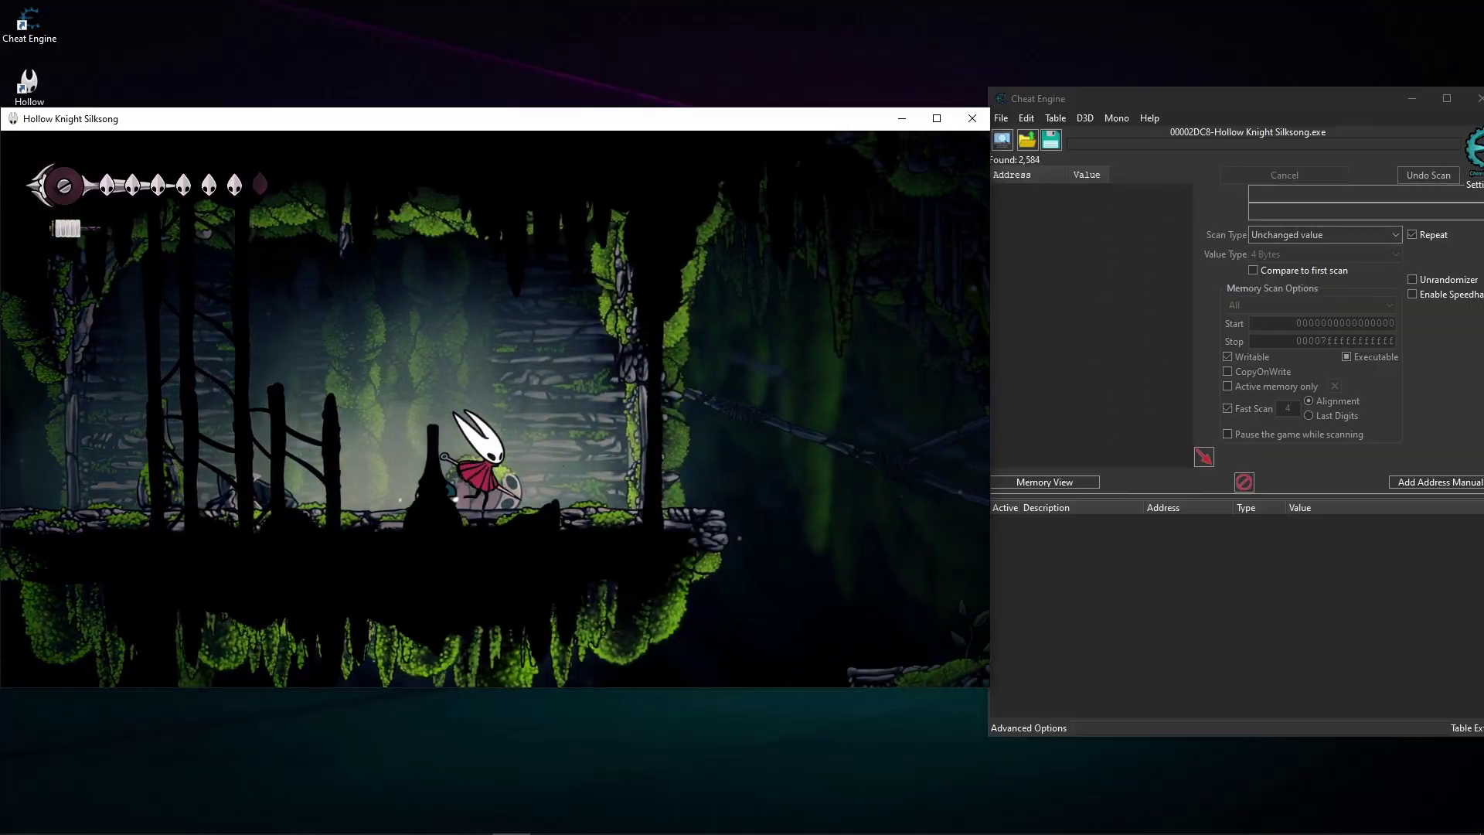
pyautogui.press('Left')
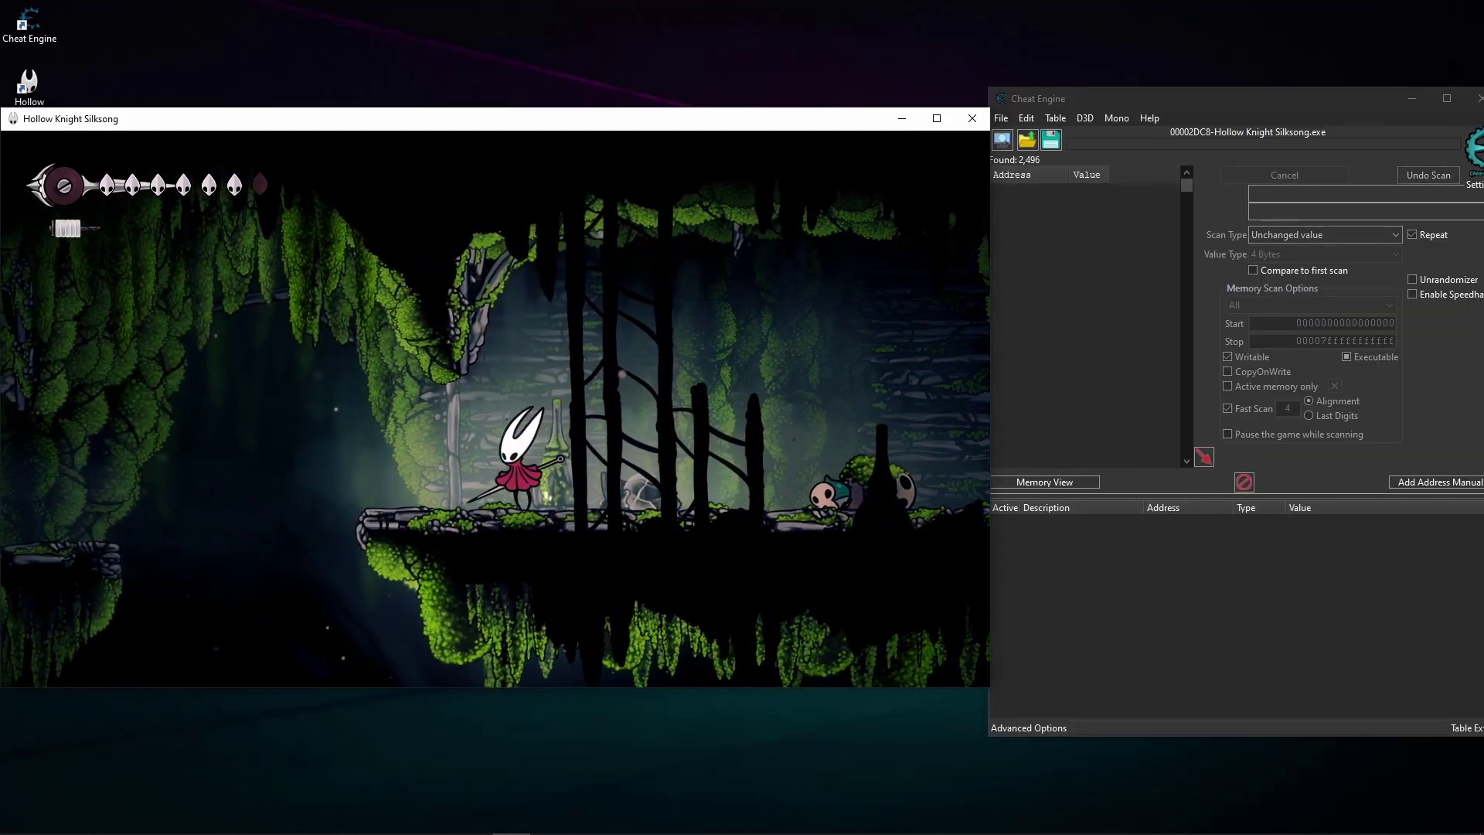
pyautogui.press('Left')
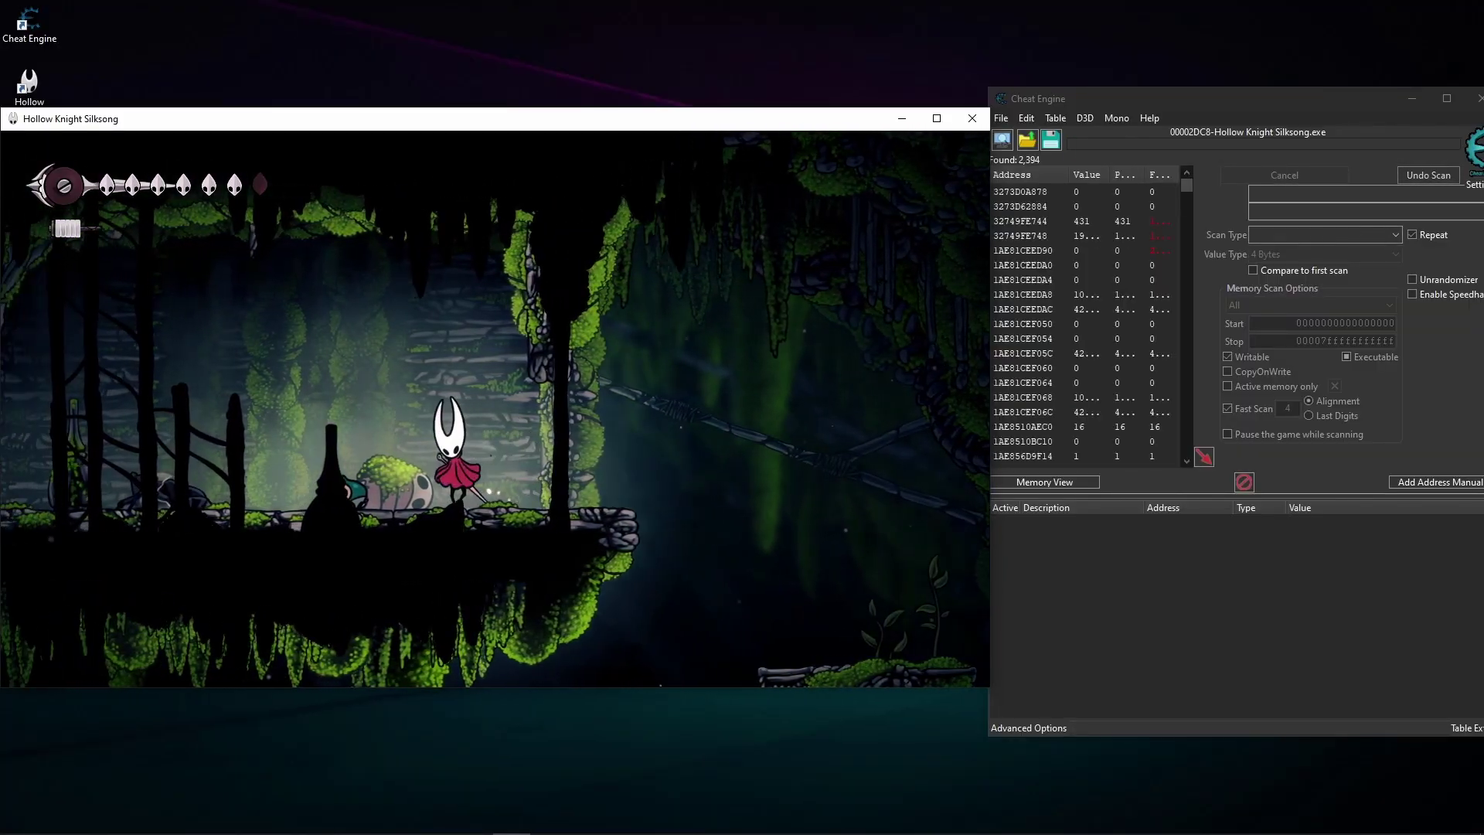
pyautogui.press('Left')
pyautogui.press('z')
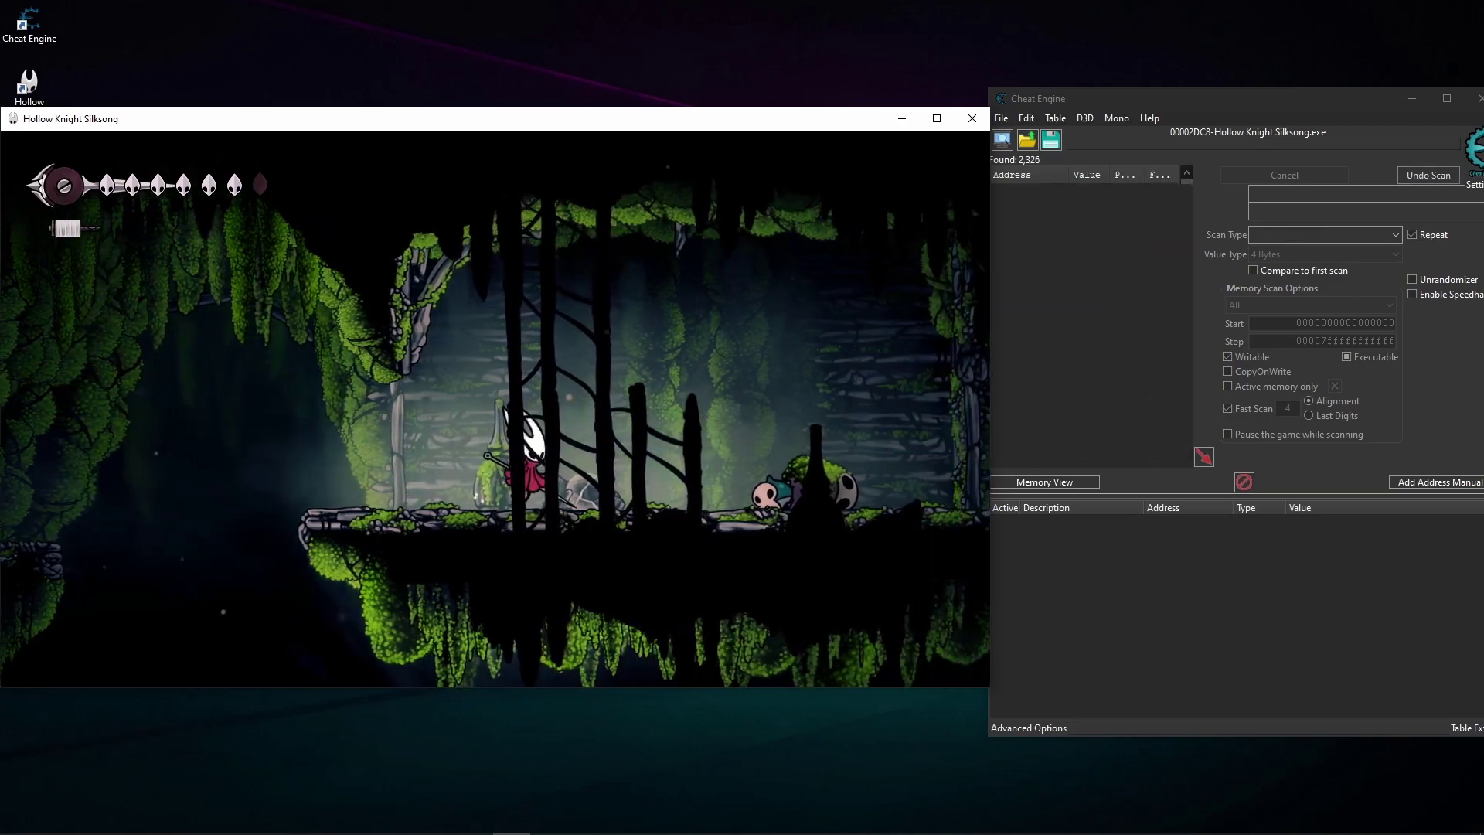
pyautogui.press('Right')
pyautogui.press('z')
pyautogui.press('Left')
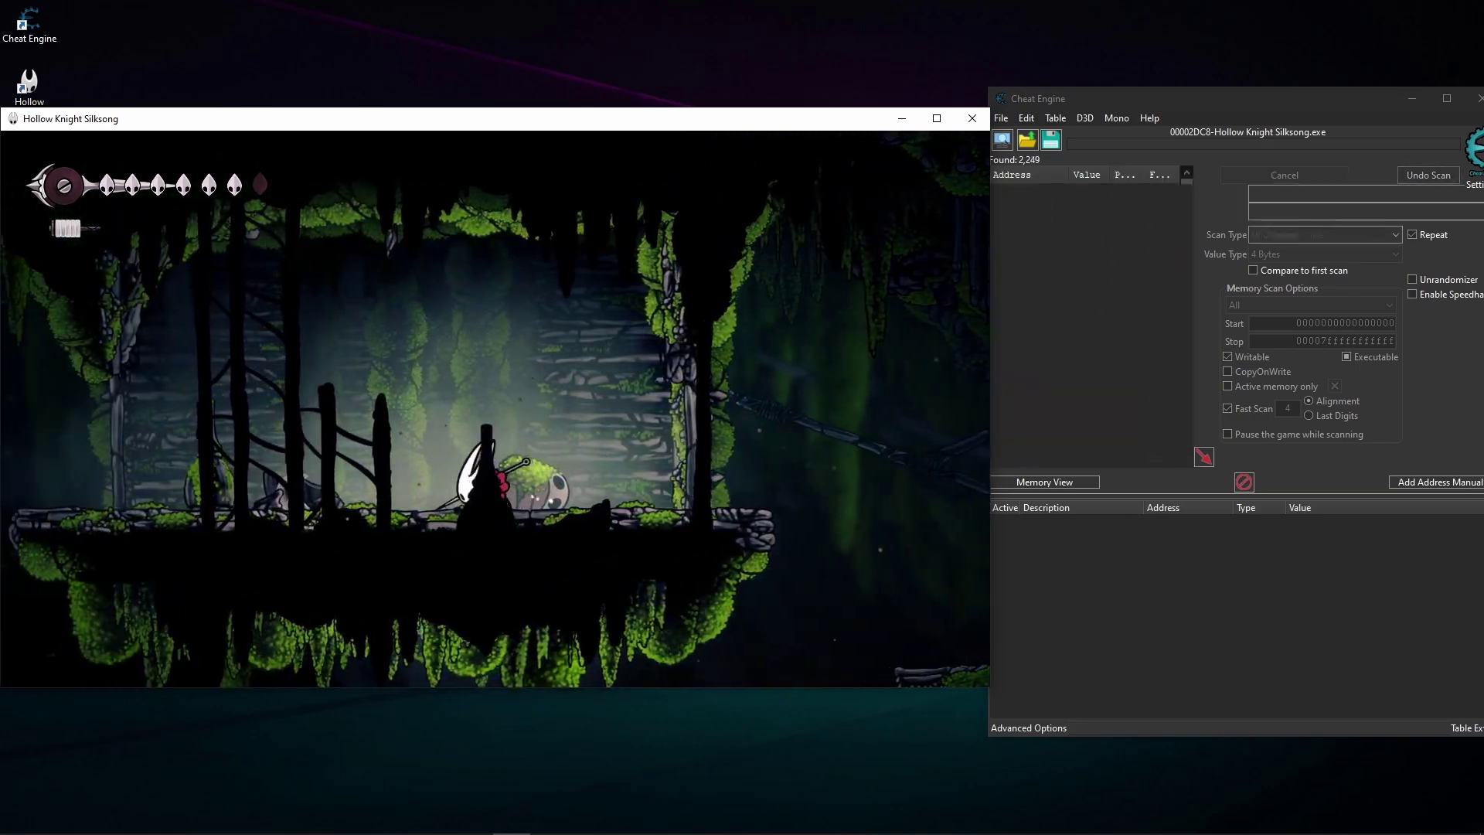
pyautogui.press('Right')
pyautogui.press('z')
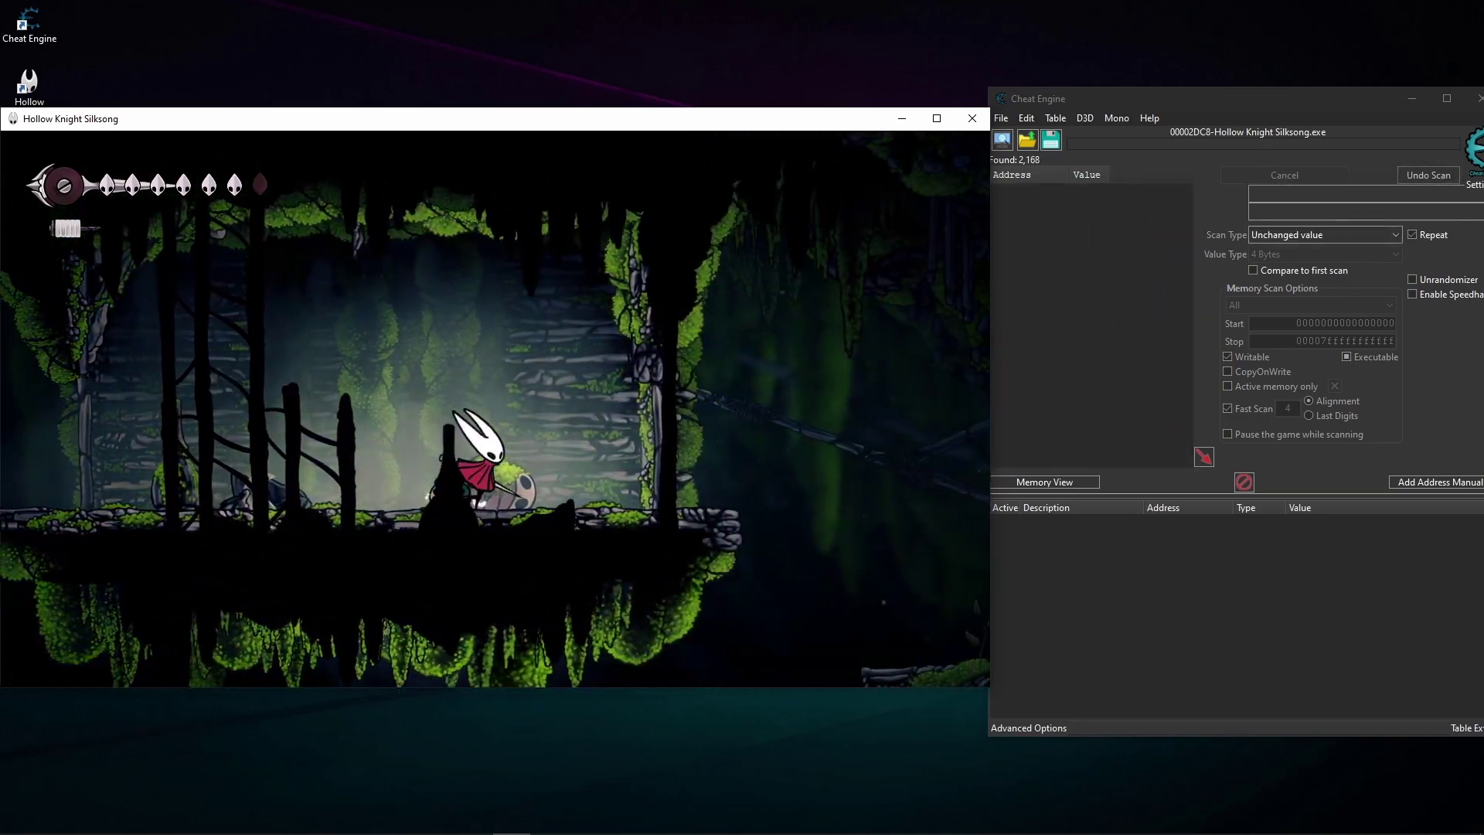
pyautogui.press('Right')
pyautogui.press('z')
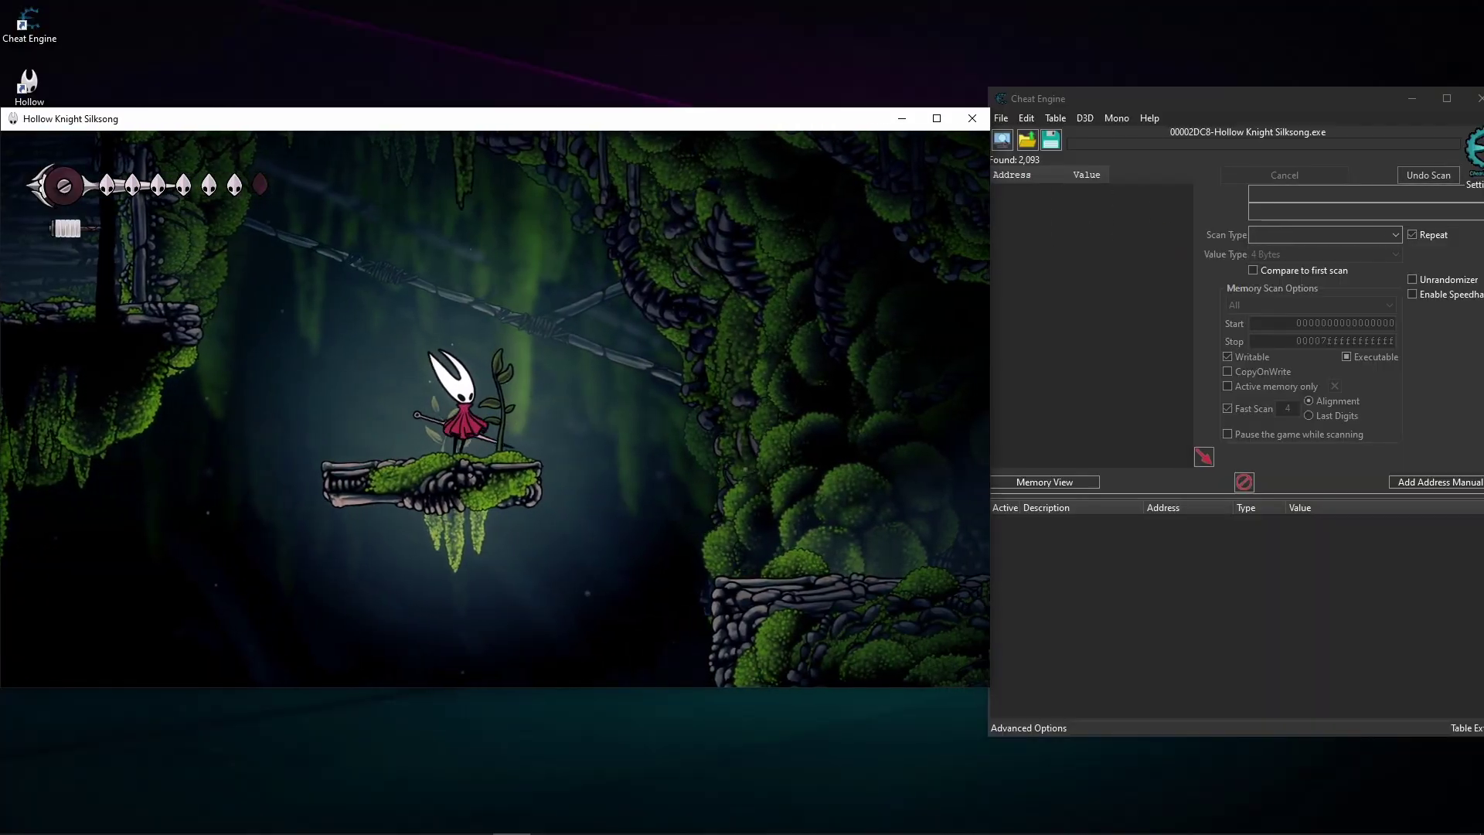
pyautogui.press('Left')
pyautogui.press('z')
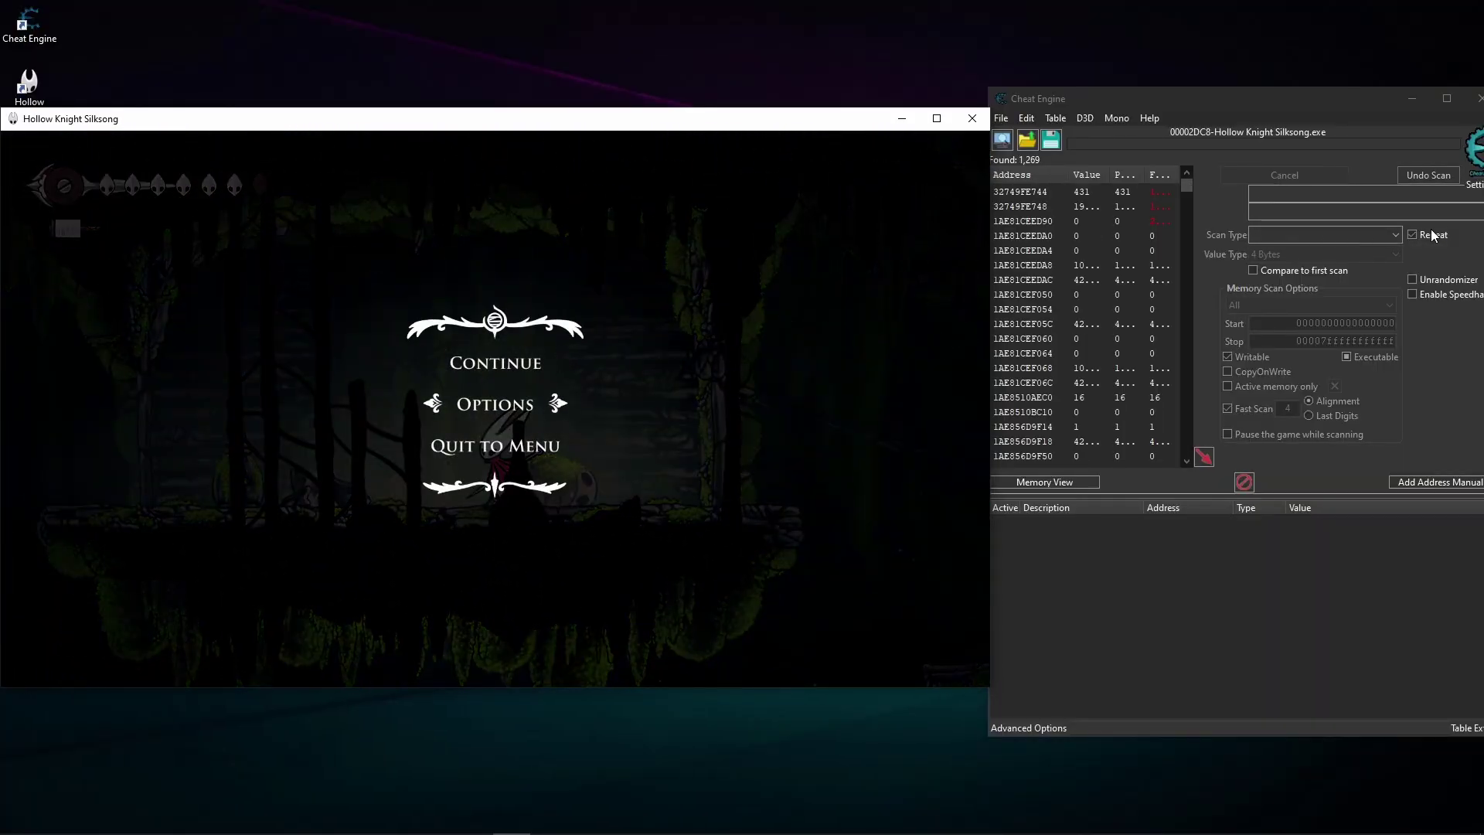
# Step: Resume the game briefly, pause with the character standing on the ground, and stop the repeating scan
pyautogui.click(539, 374)
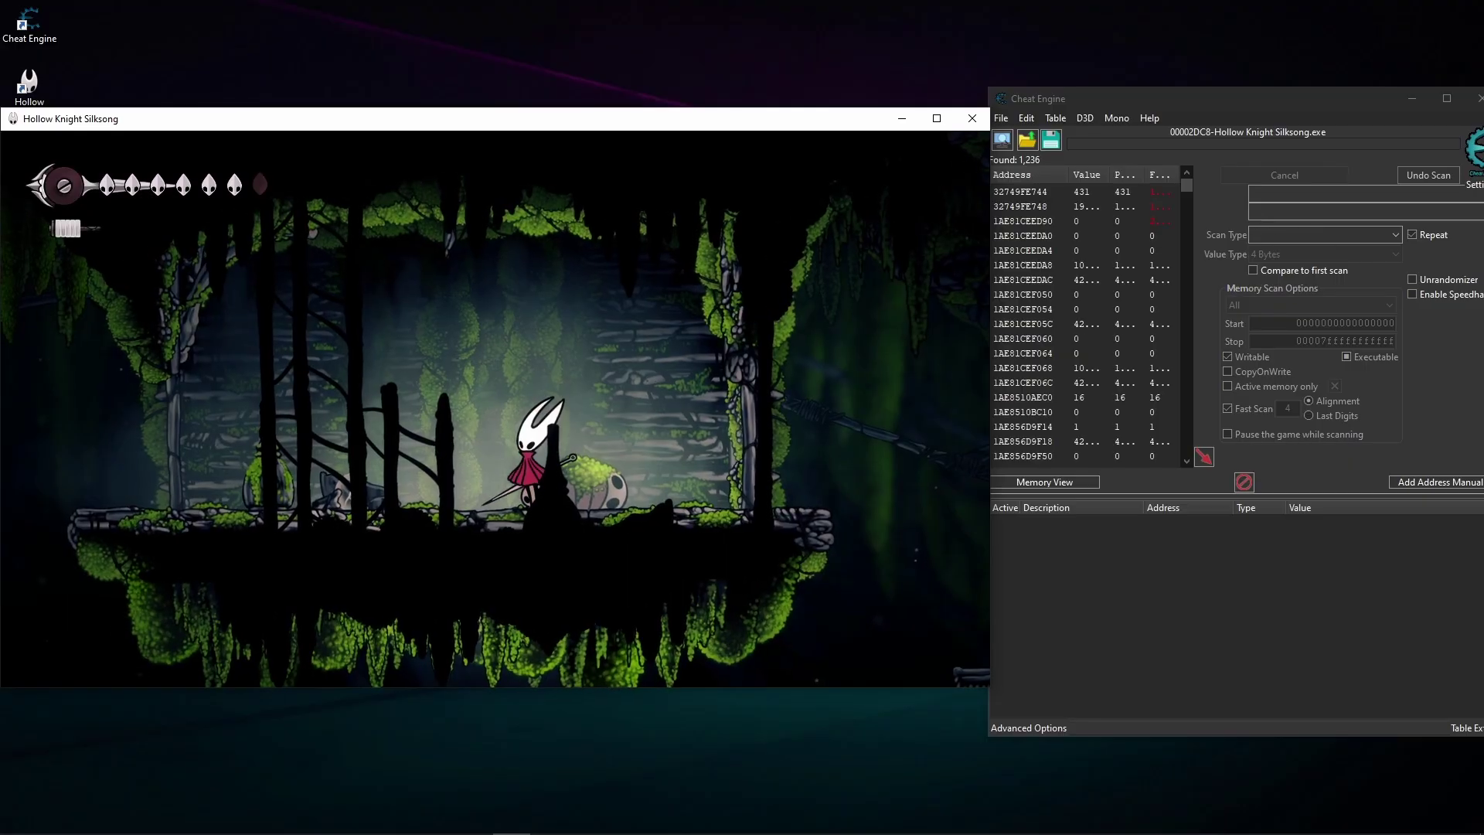
pyautogui.press('Escape')
pyautogui.press('Escape')
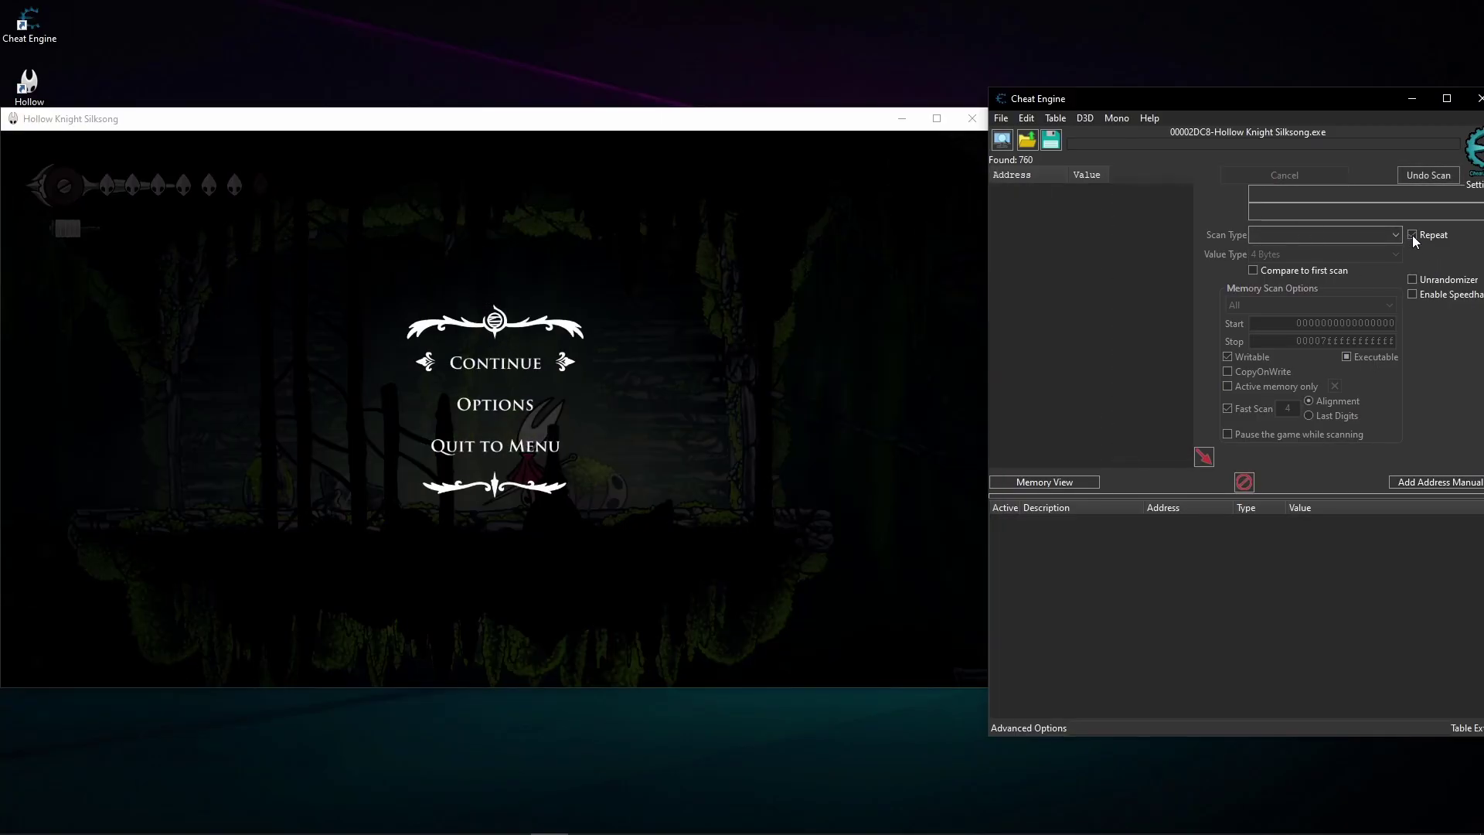
# Step: Resume the game, double-jump, pause in mid-air, and scan for changed values
pyautogui.click(474, 370)
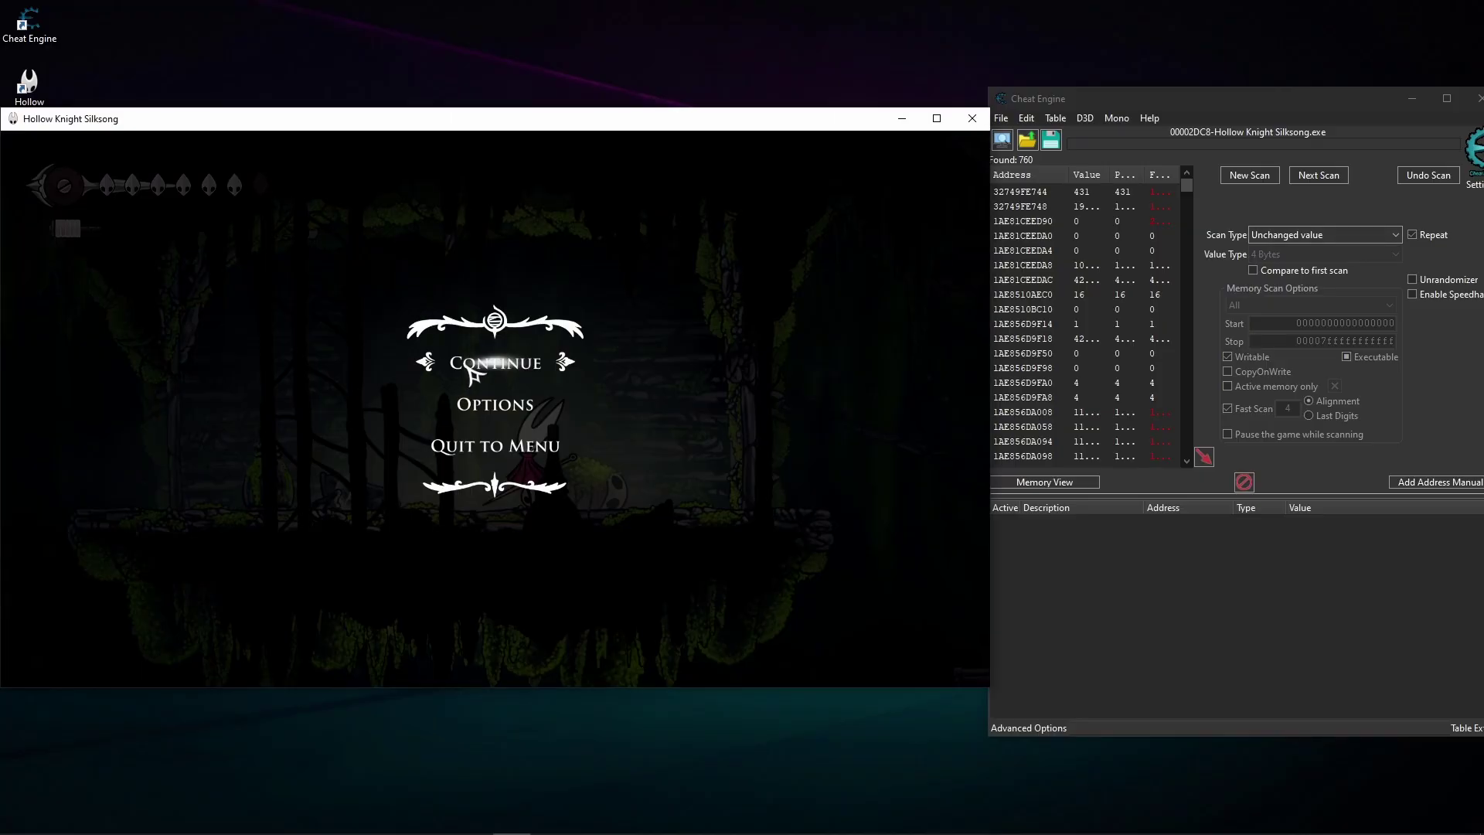
pyautogui.press('Escape')
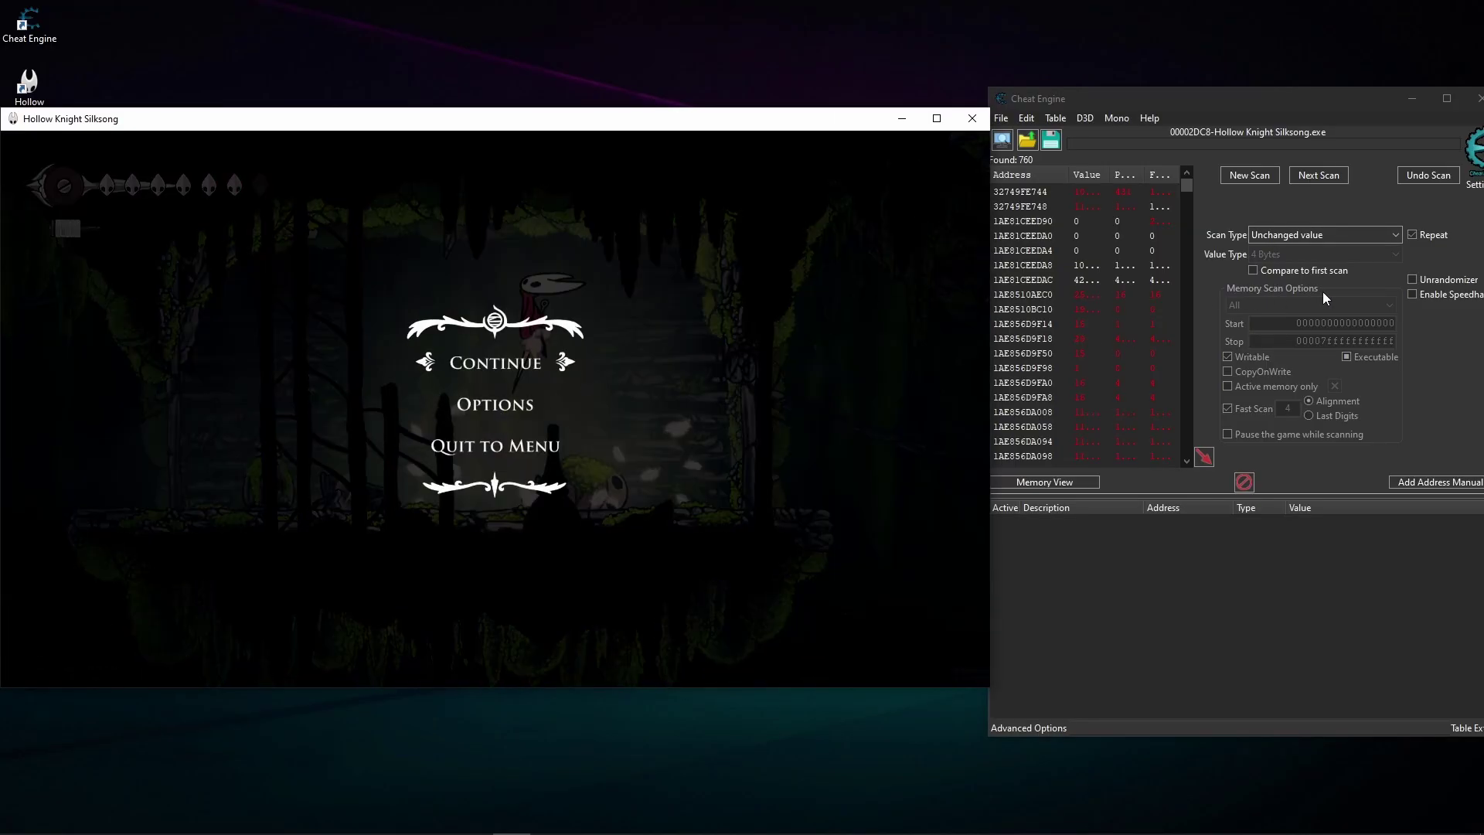
pyautogui.click(1323, 234)
pyautogui.click(1281, 342)
pyautogui.click(1318, 174)
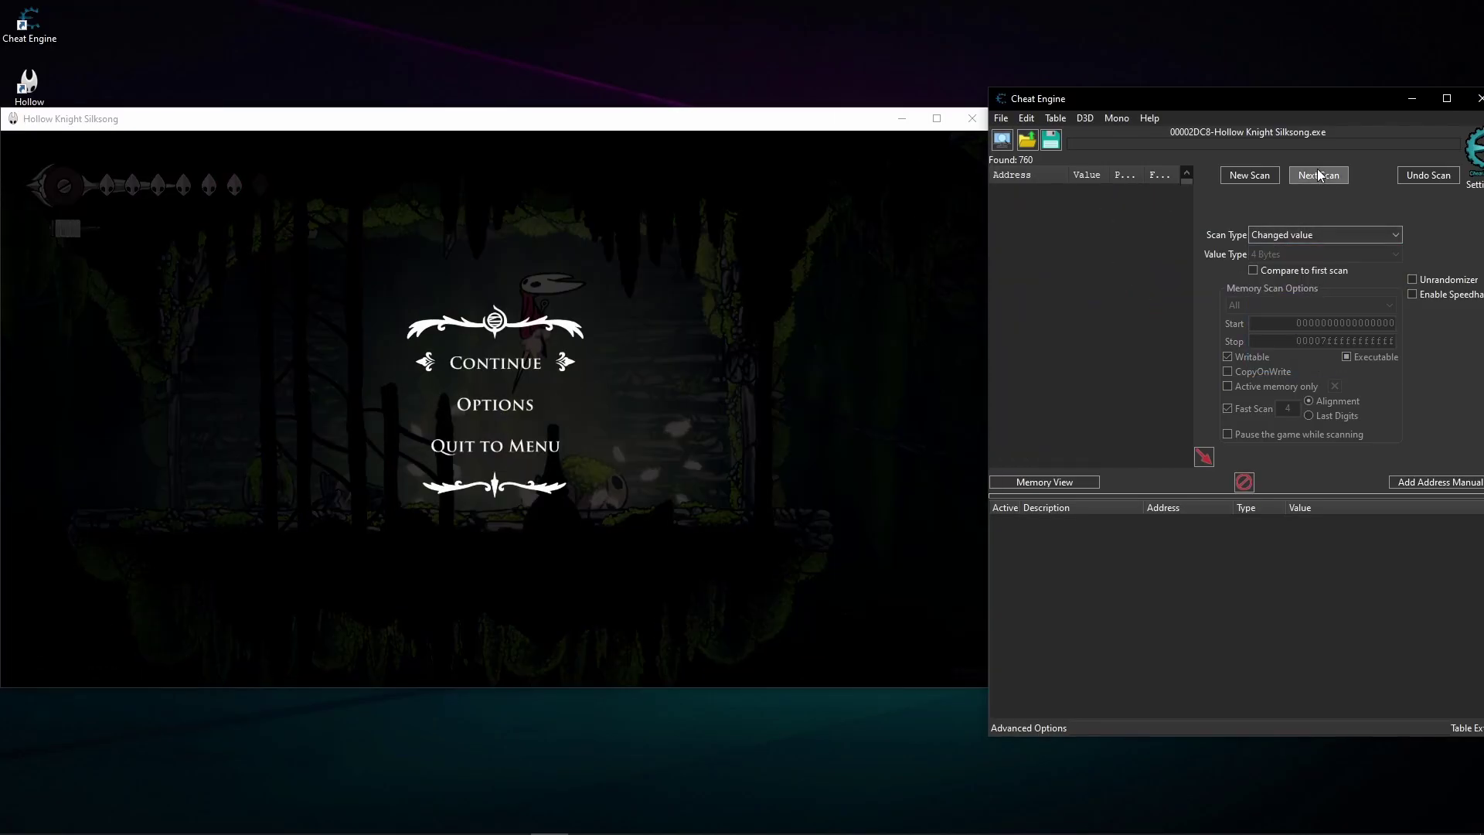
# Step: Resume the game, double-jump once more, and pause with the character in mid-air
pyautogui.click(565, 342)
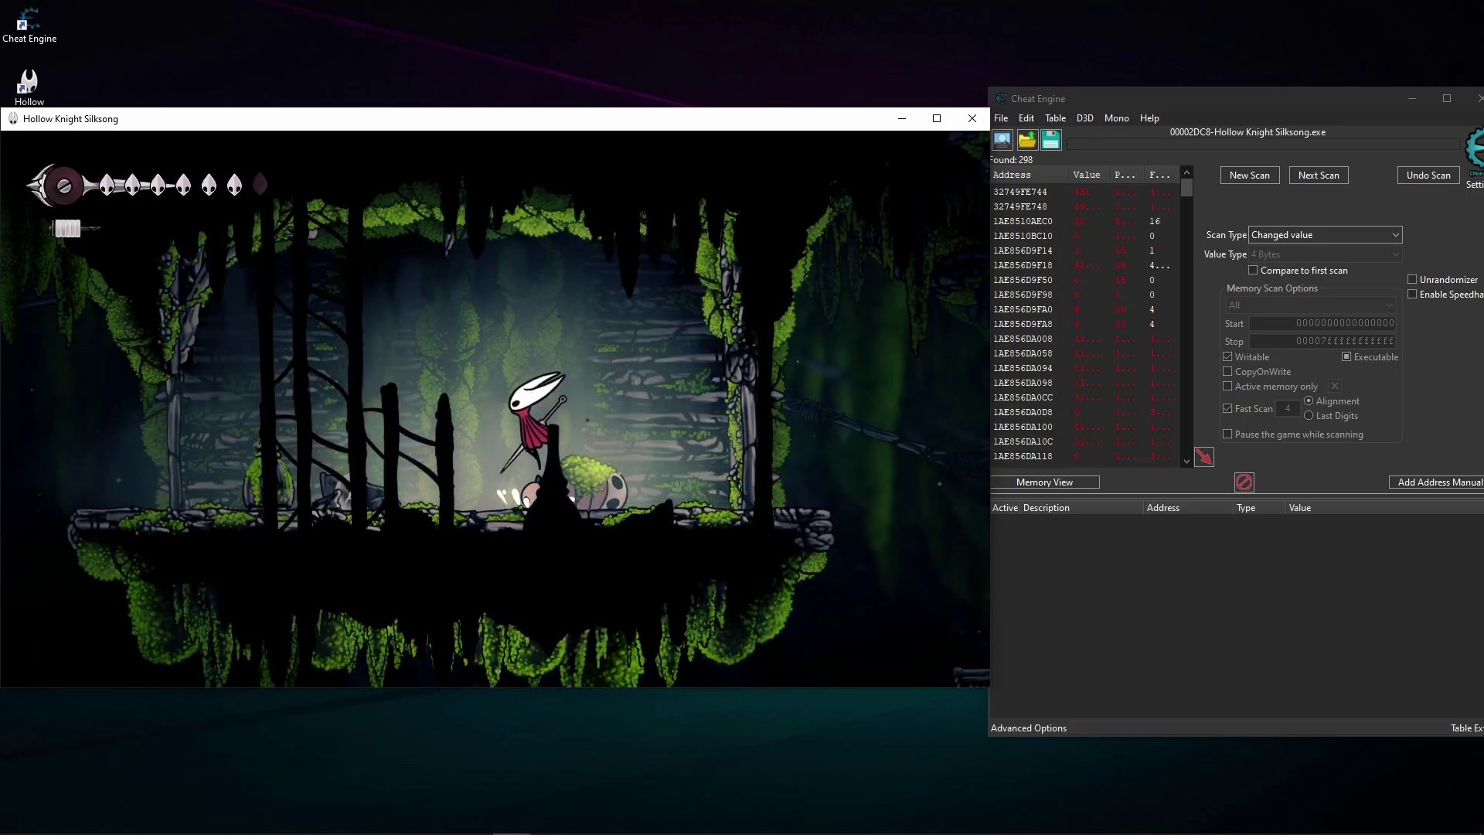
pyautogui.press('z')
pyautogui.press('Escape')
# Step: Run a repeating unchanged-value scan on the mid-air results, and turn repeating off when it has run
pyautogui.click(1283, 234)
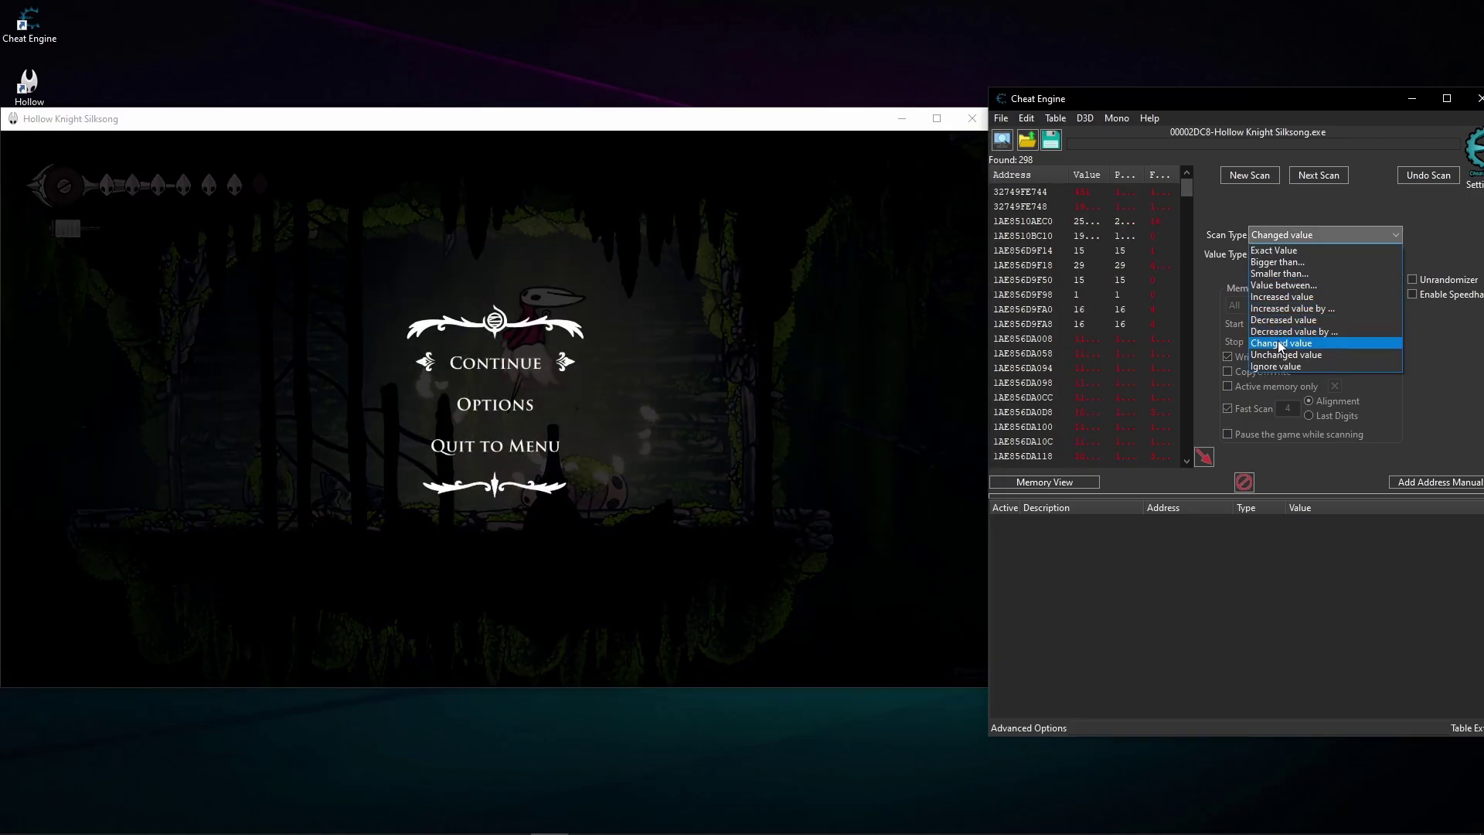
pyautogui.click(1277, 347)
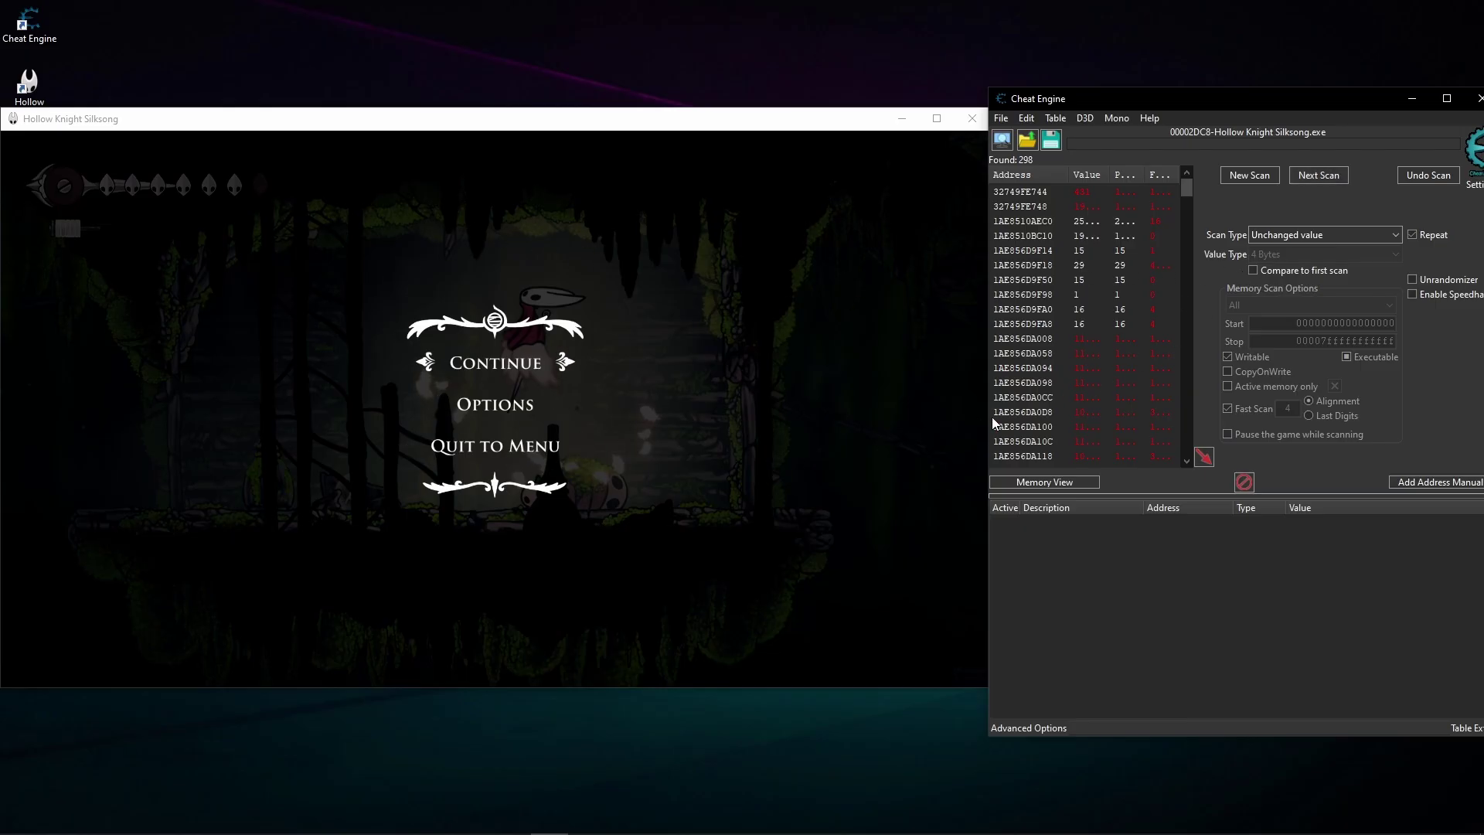
pyautogui.click(1324, 176)
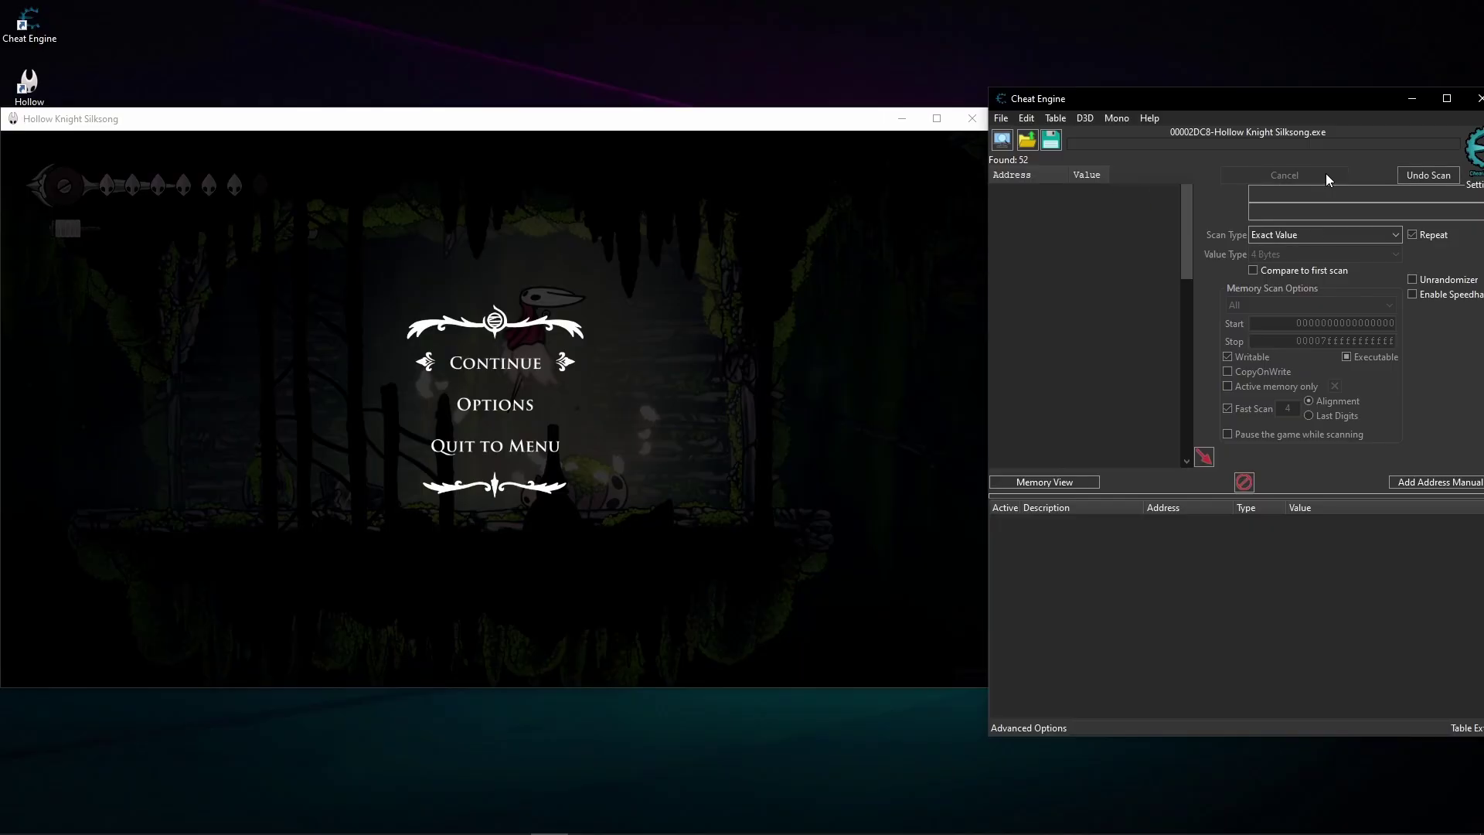
pyautogui.click(1411, 236)
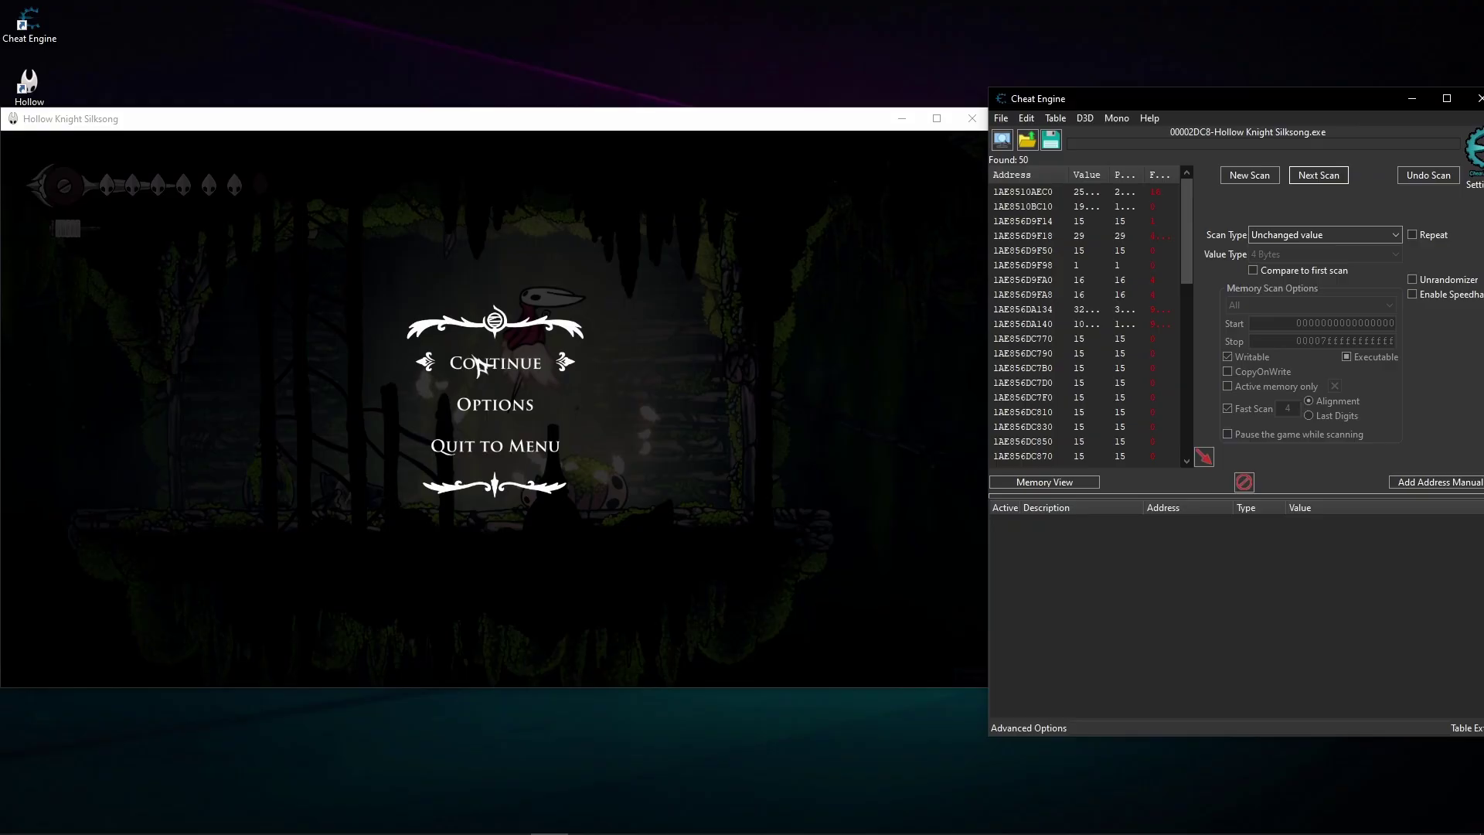
# Step: Resume until the character lands on the ground, pause, and run a changed-value scan
pyautogui.click(538, 365)
pyautogui.press('Escape')
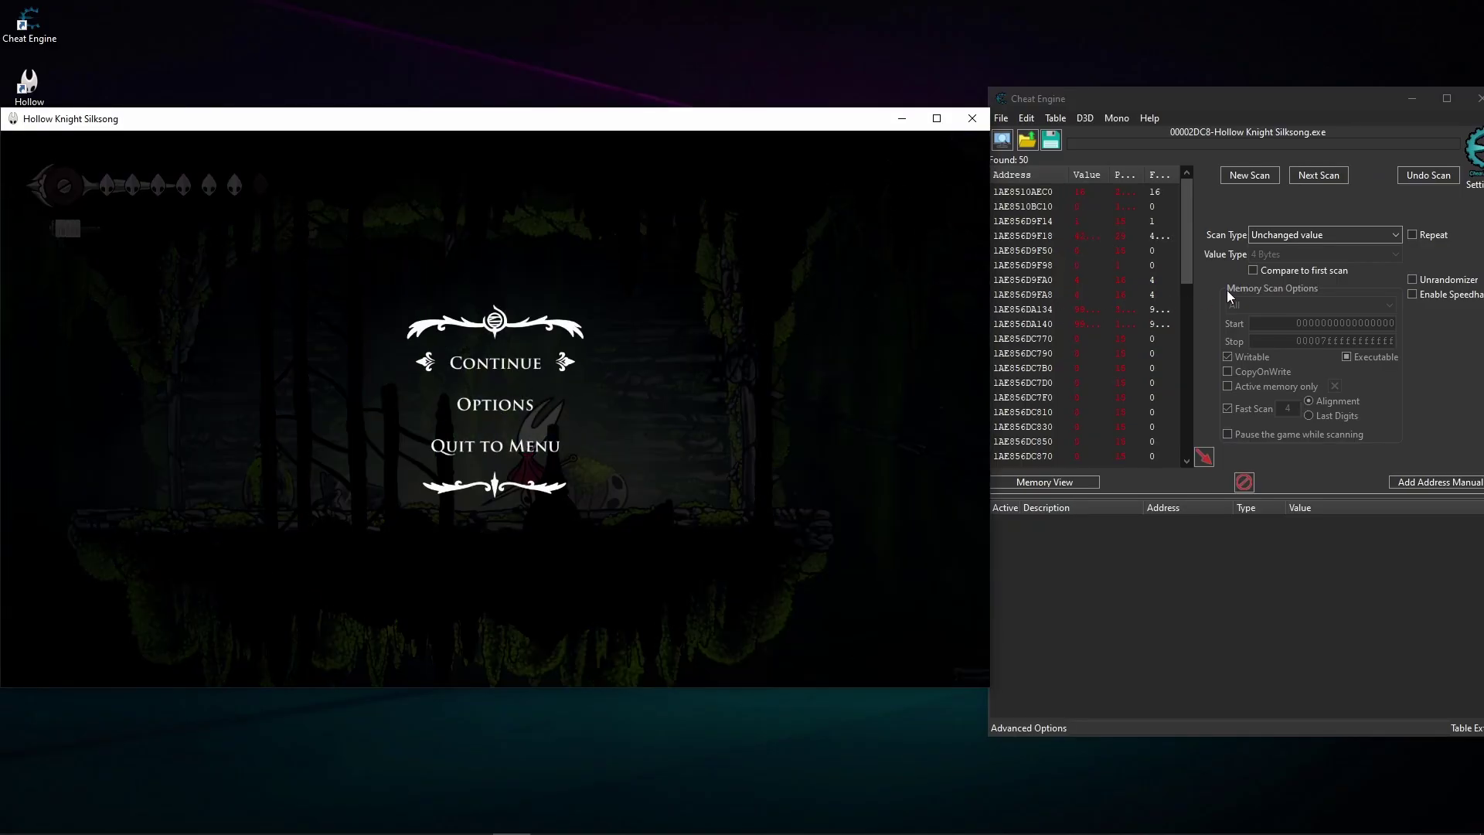
pyautogui.click(1292, 234)
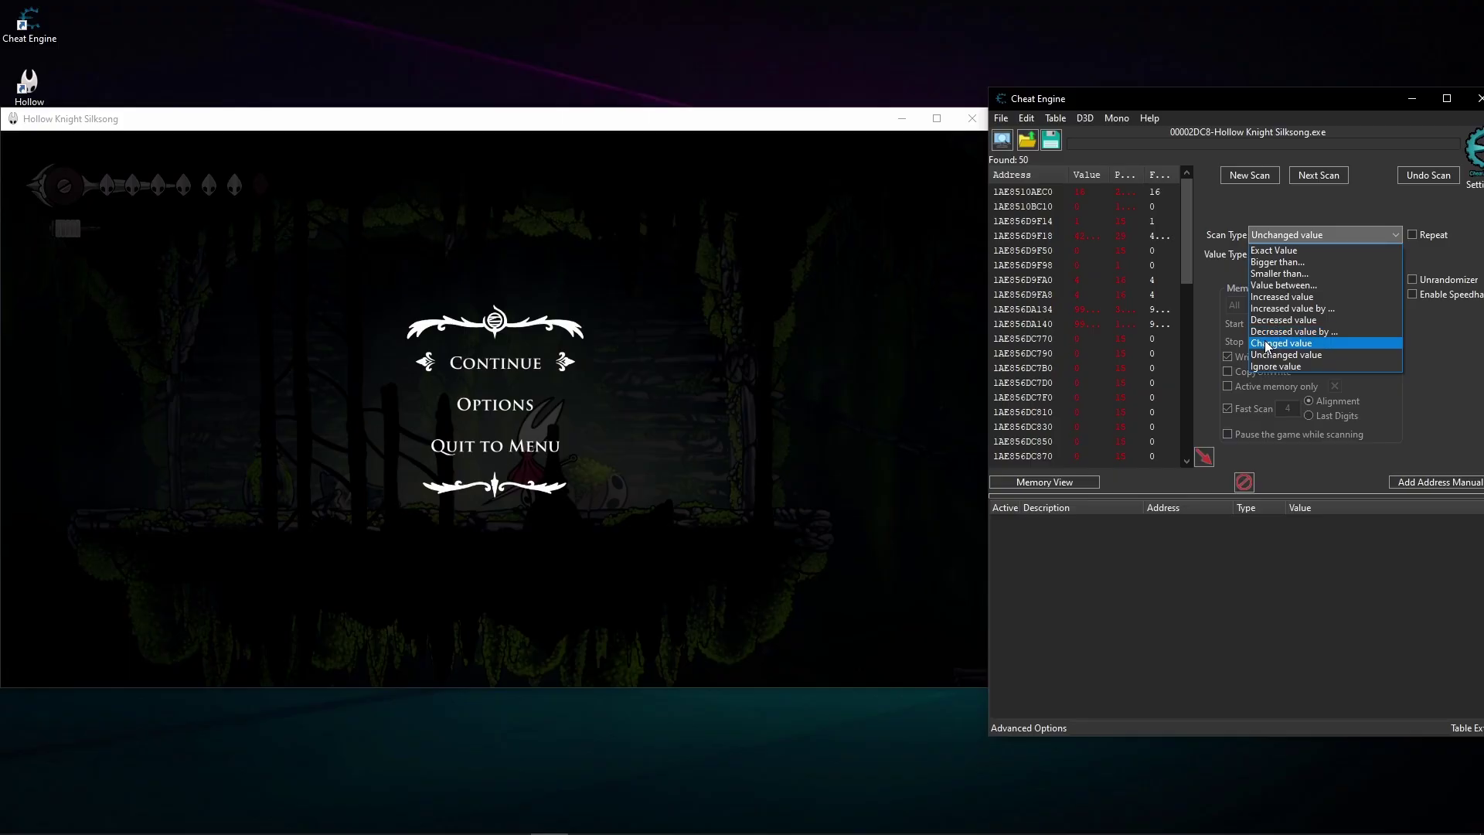
pyautogui.click(1299, 342)
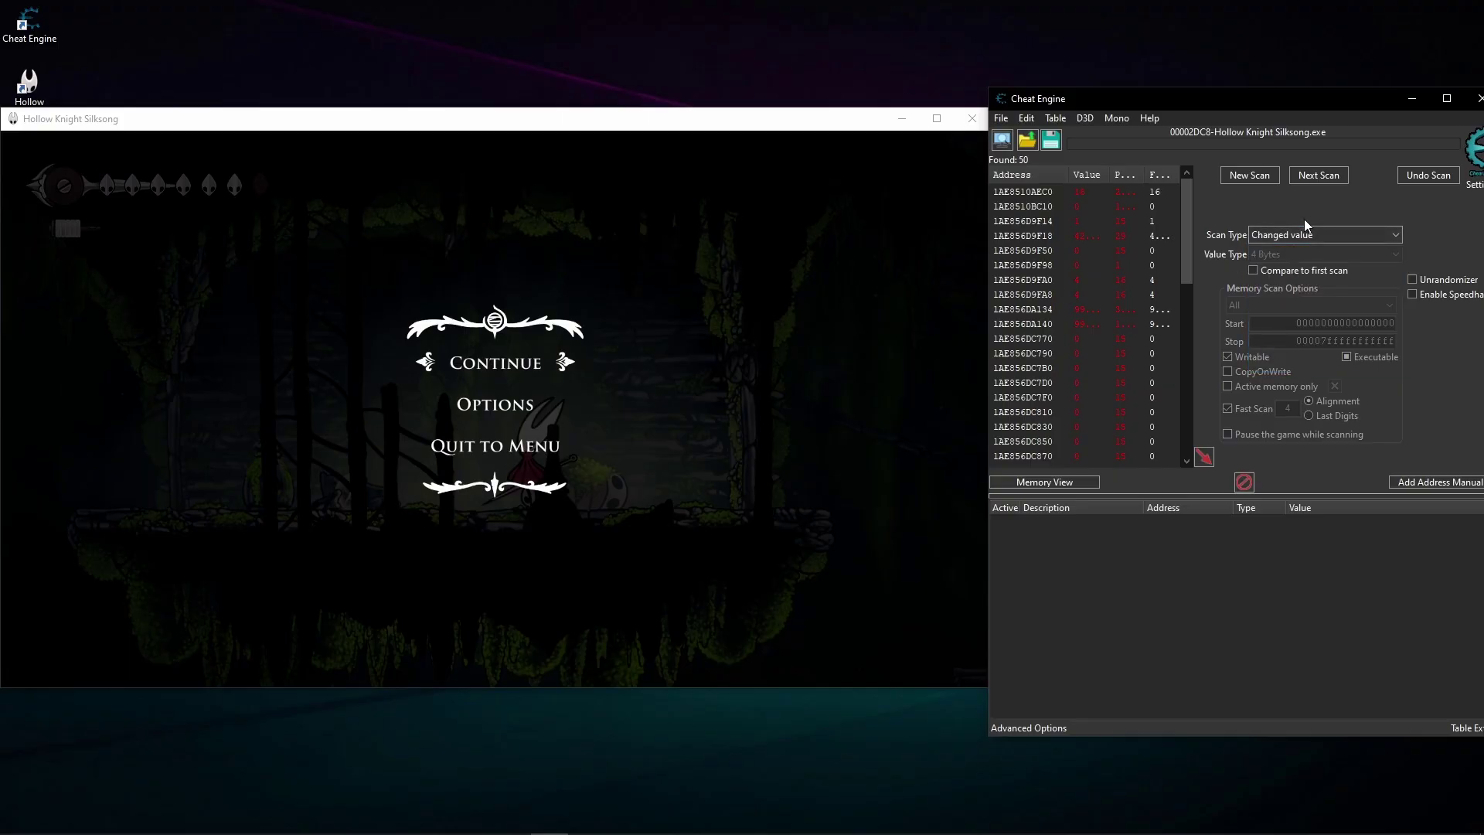
pyautogui.click(1329, 182)
# Step: Resume the game, move the character along the platform, double-jump, and pause in mid-air
pyautogui.click(510, 361)
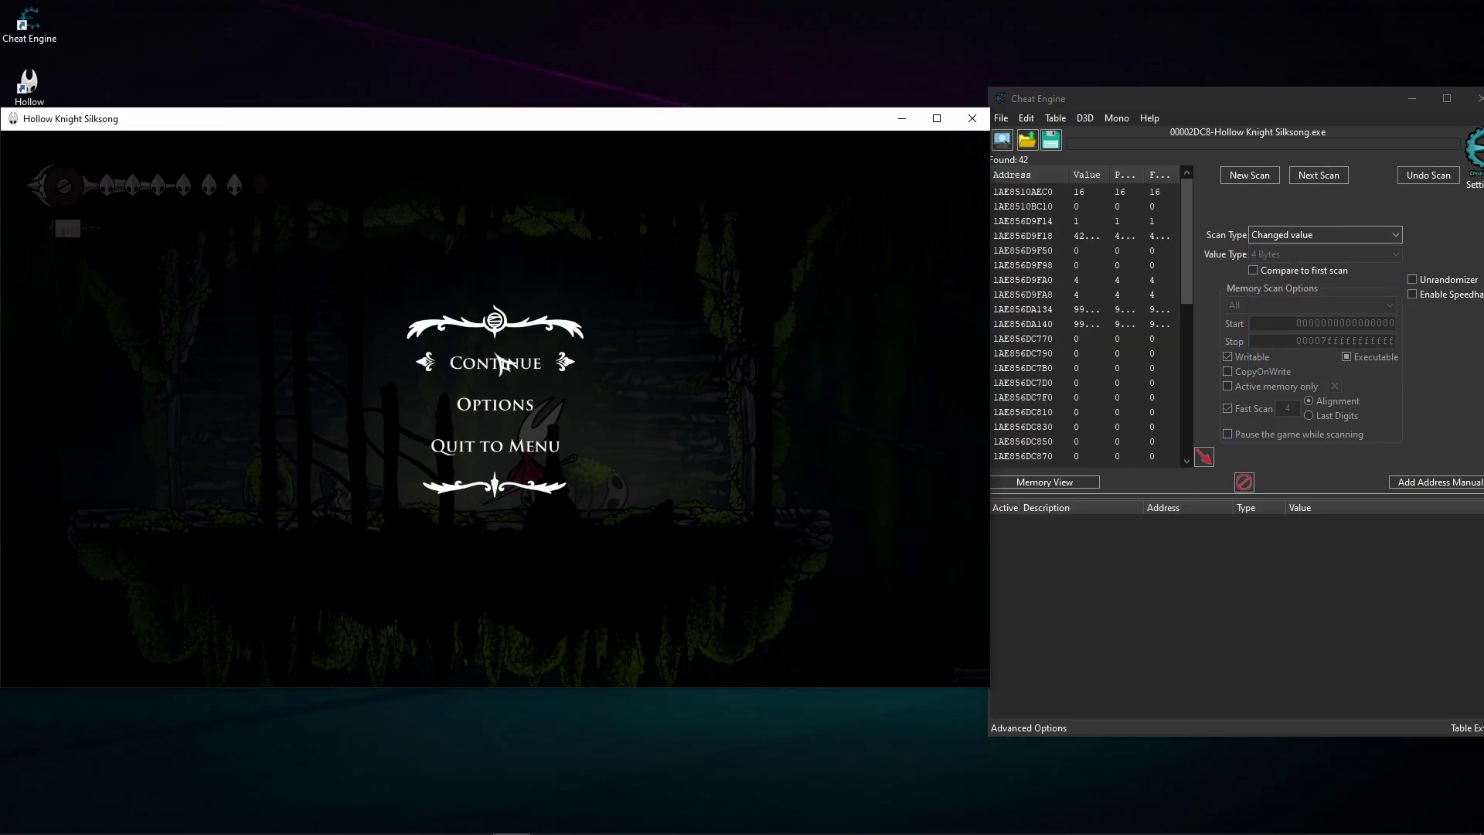
pyautogui.click(499, 359)
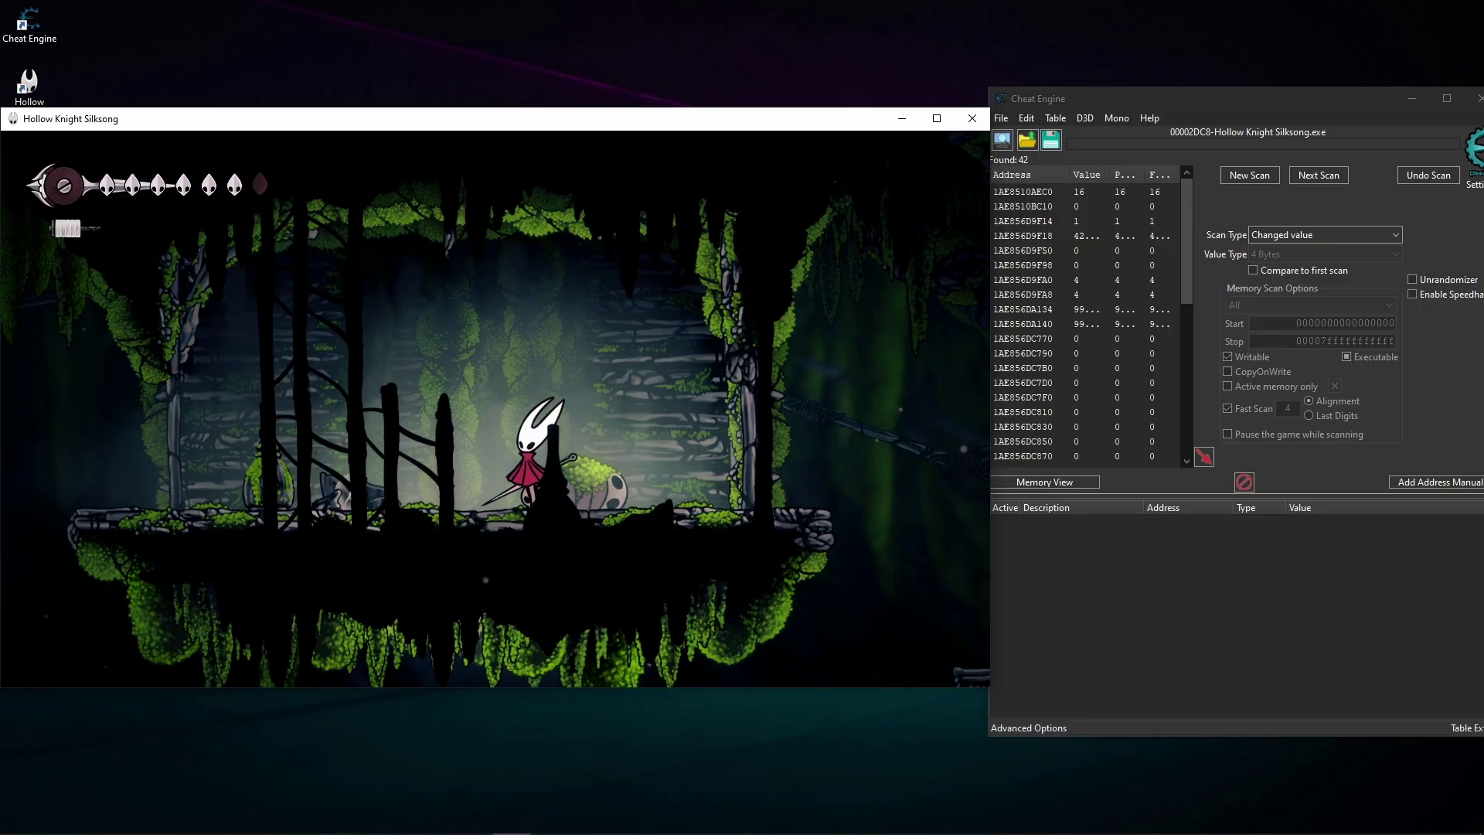
pyautogui.press('Left')
pyautogui.press('Left')
pyautogui.press('Right')
pyautogui.press('z')
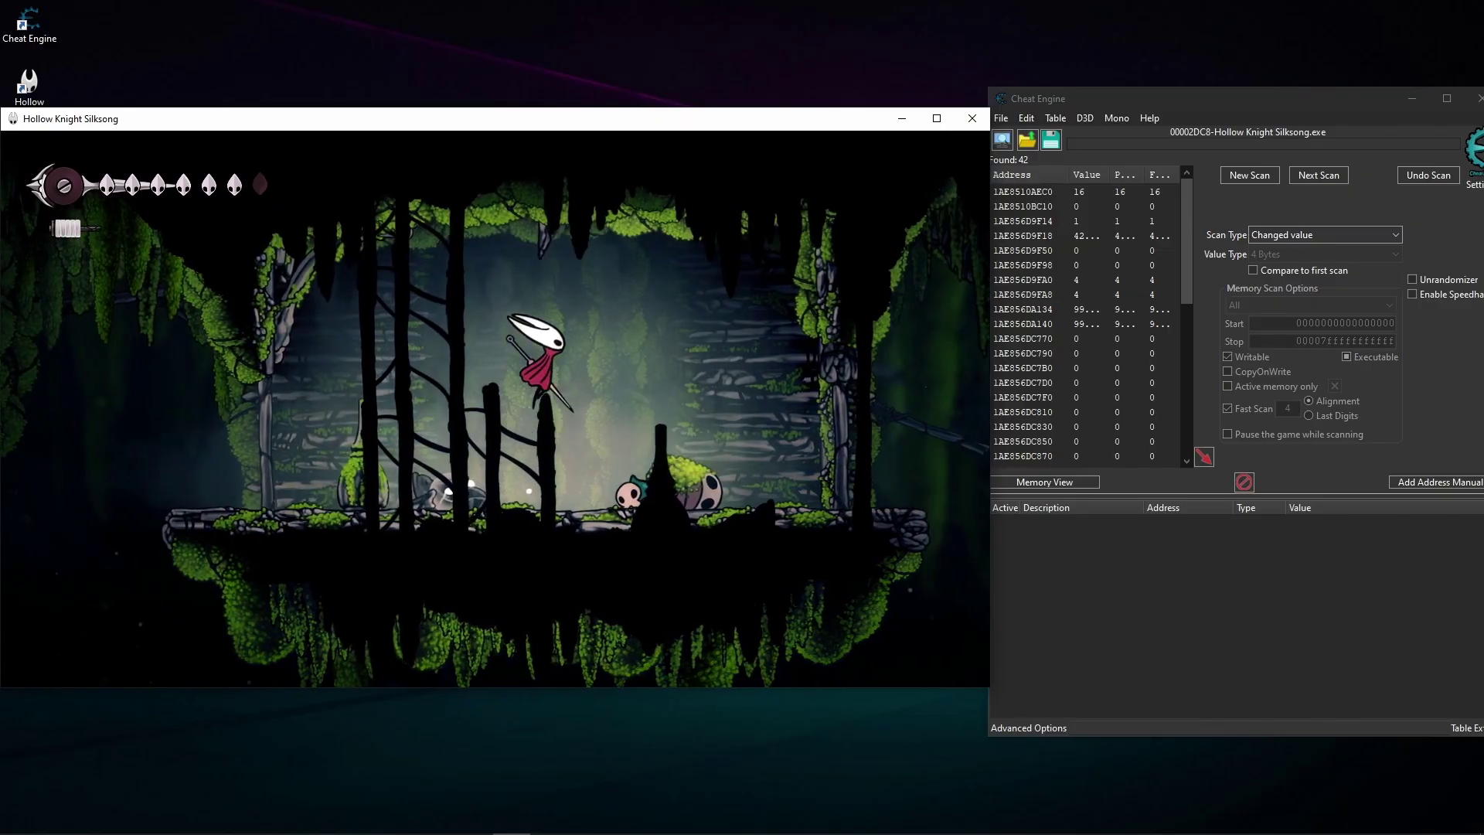
pyautogui.press('z')
pyautogui.press('Escape')
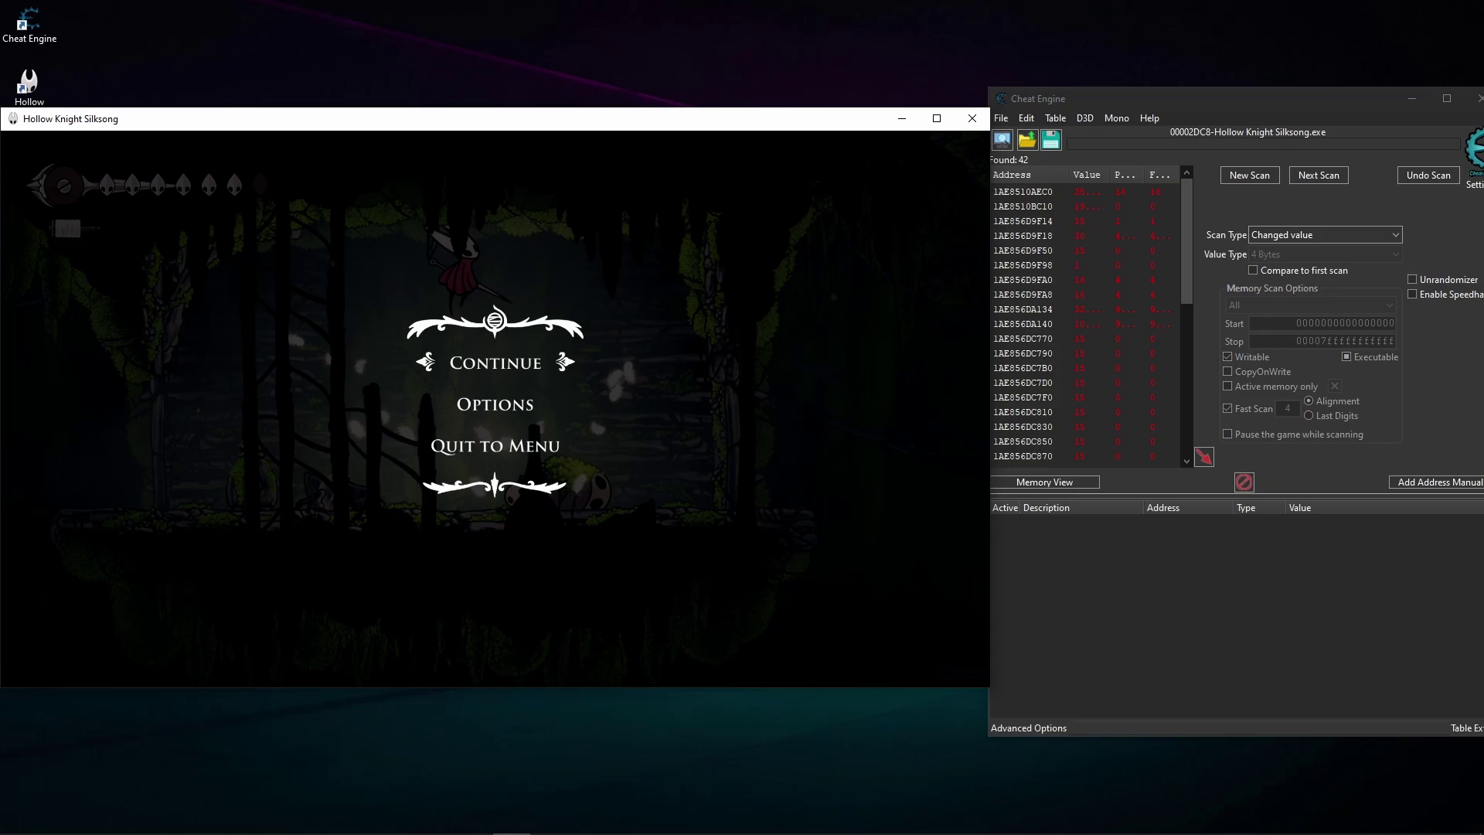
# Step: Run an ignore-value scan in mid-air and look through the refreshed address list
pyautogui.press('Down')
pyautogui.click(1292, 237)
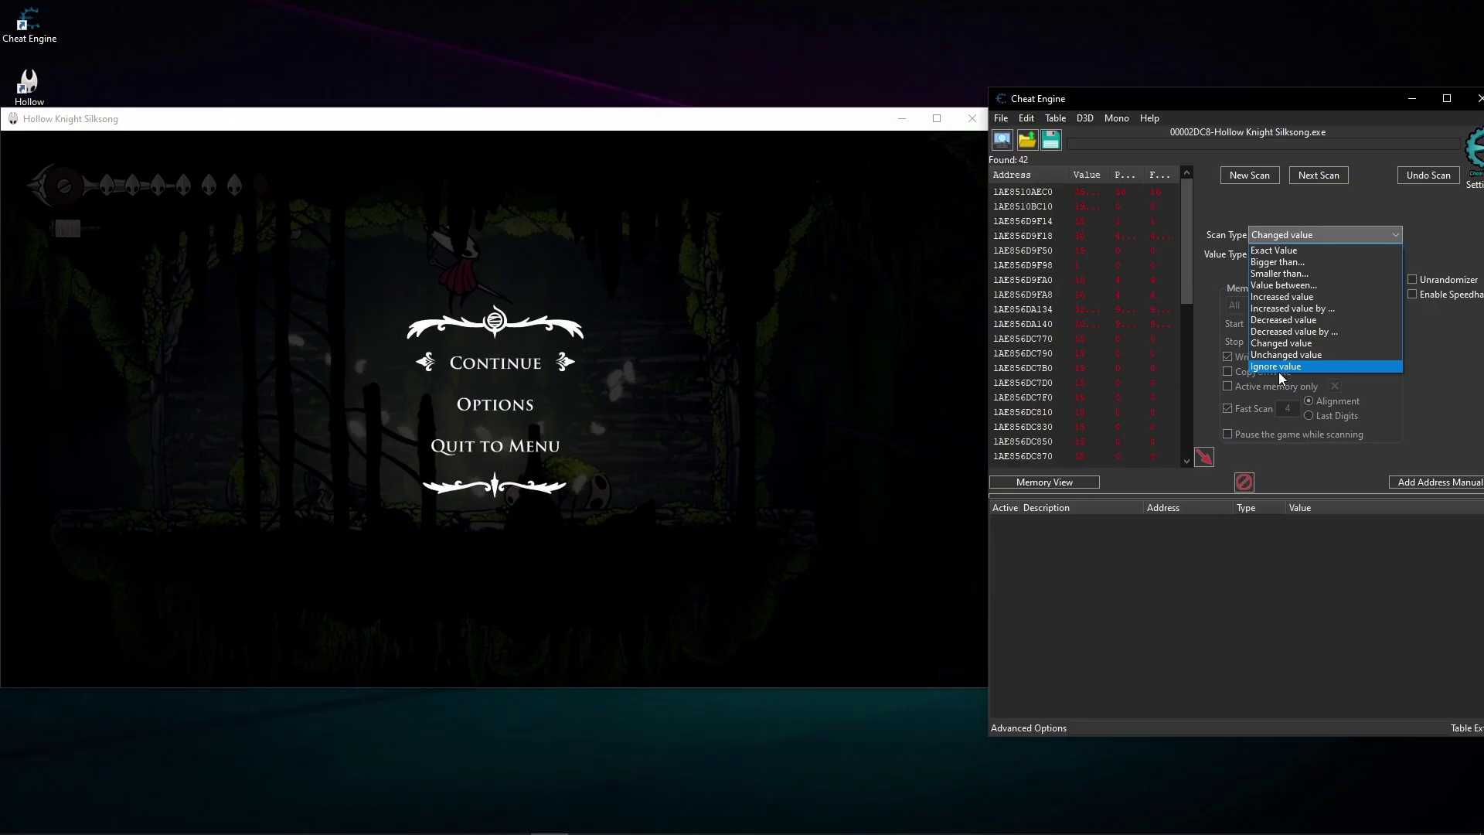
pyautogui.click(1279, 369)
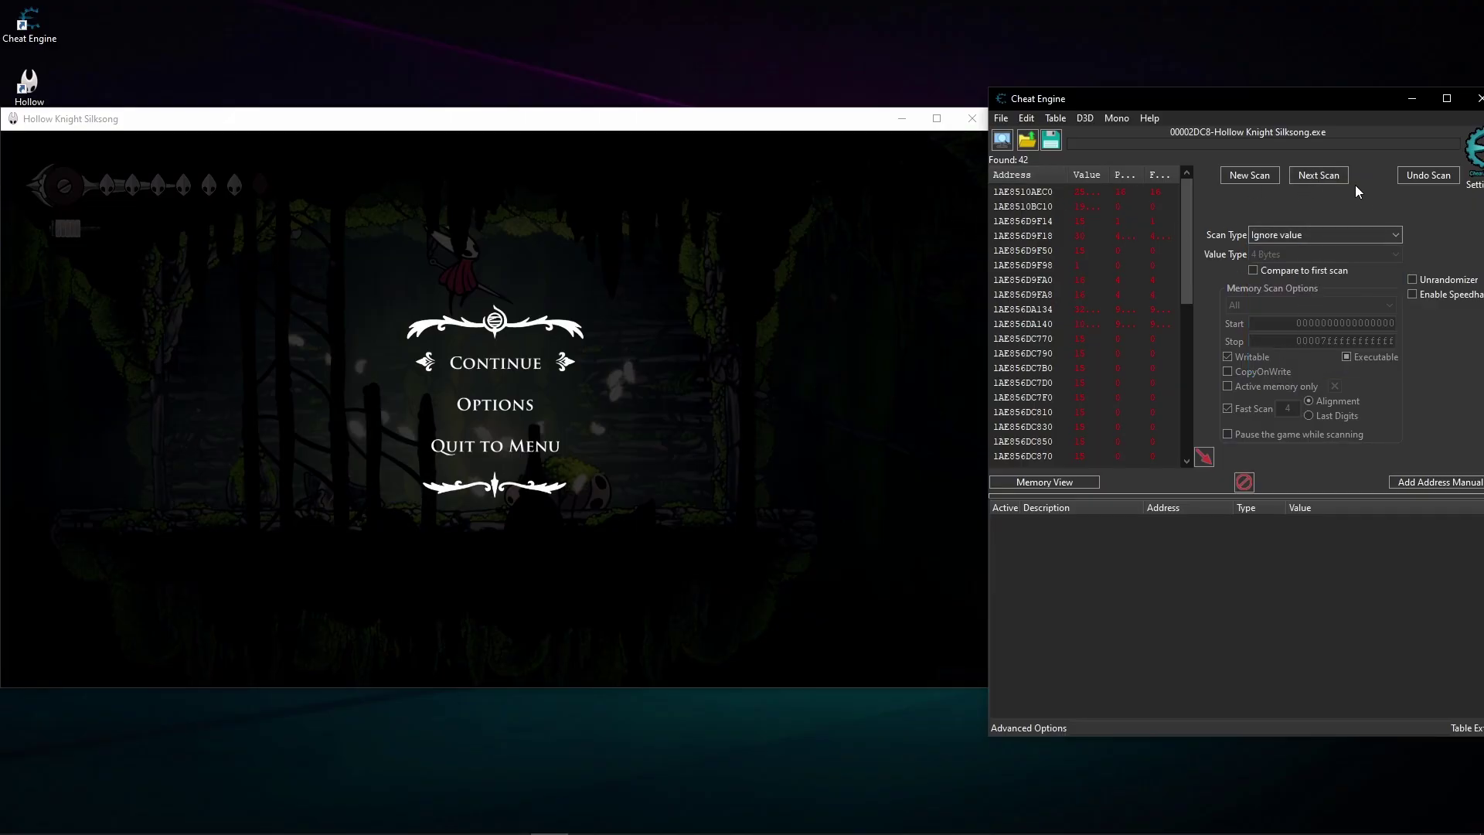
pyautogui.click(1319, 175)
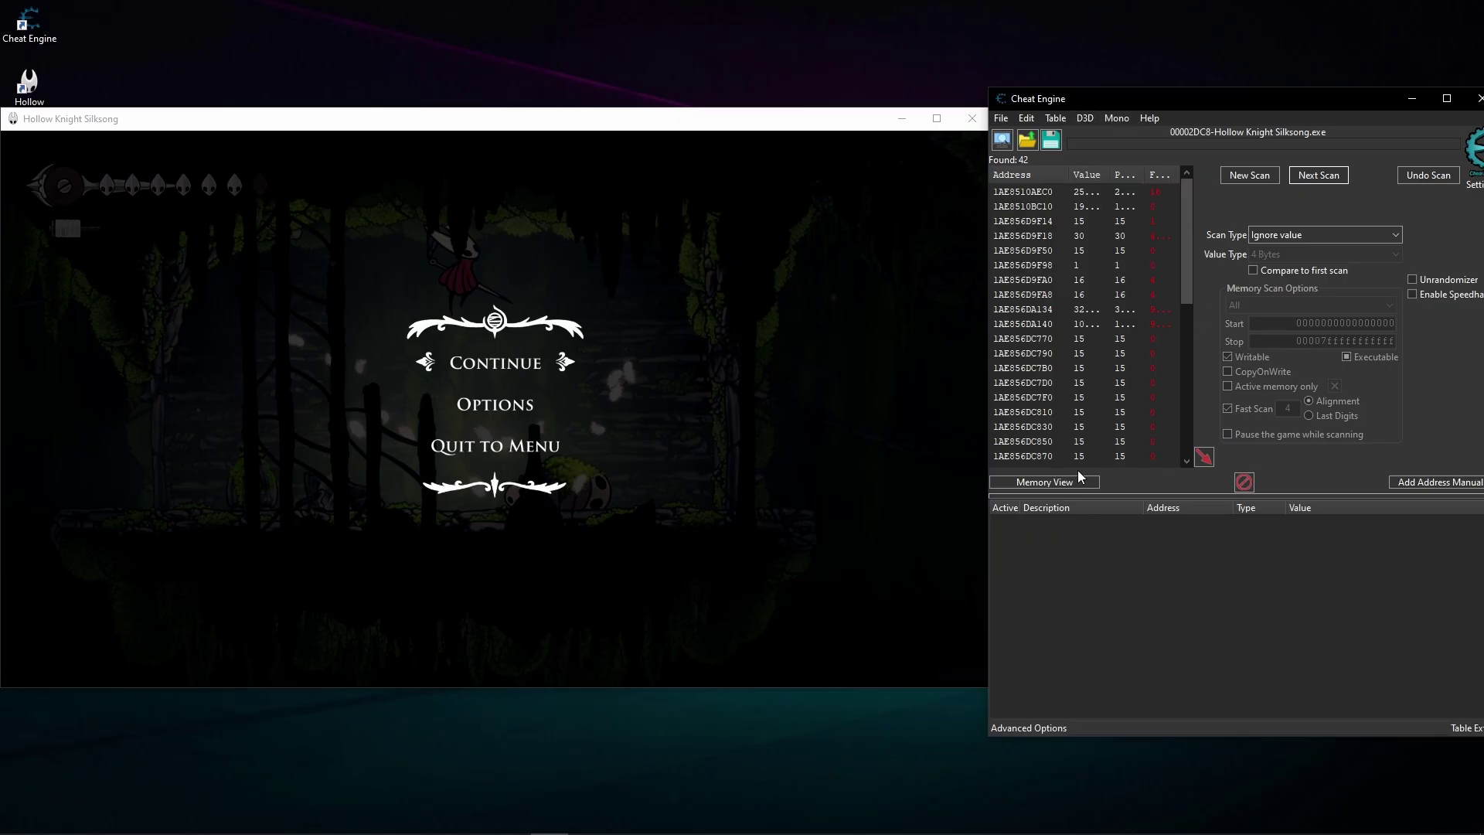
pyautogui.scroll(-5, 1102, 462)
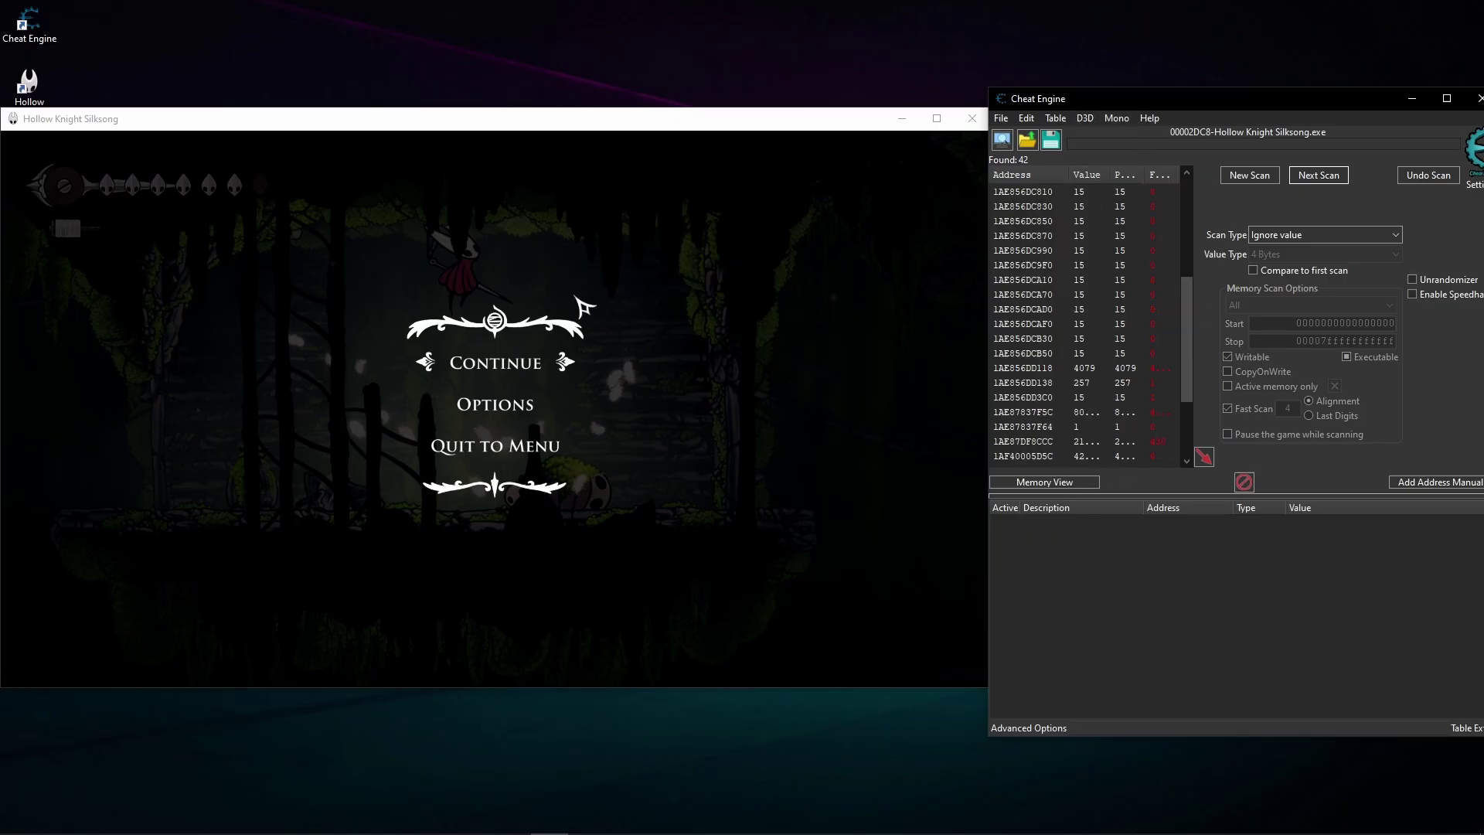
# Step: Resume until the character lands from the double jump, pause, and run a changed-value scan on the ground
pyautogui.click(510, 369)
pyautogui.press('Escape')
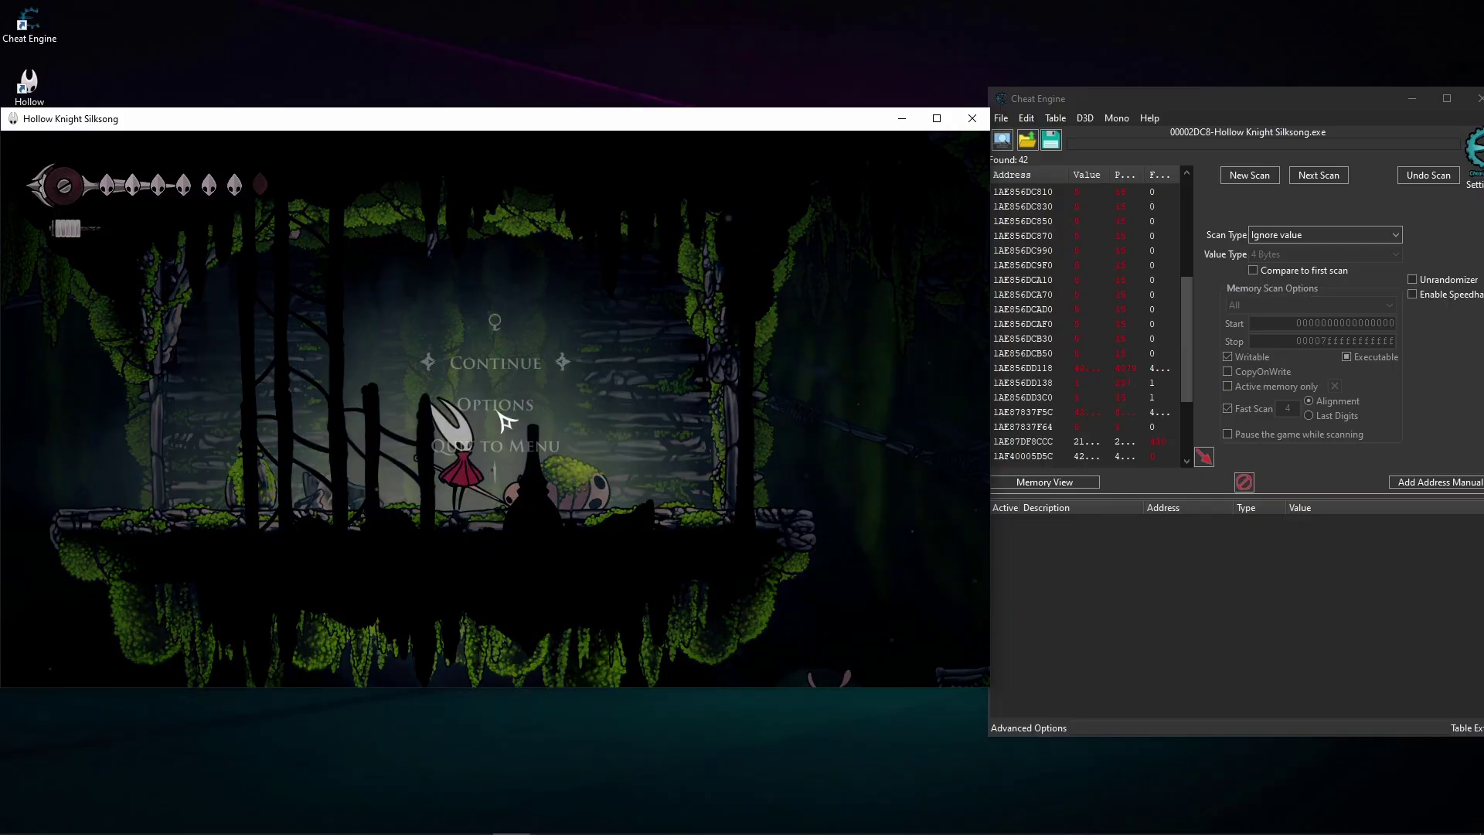
pyautogui.click(1306, 240)
pyautogui.click(1283, 342)
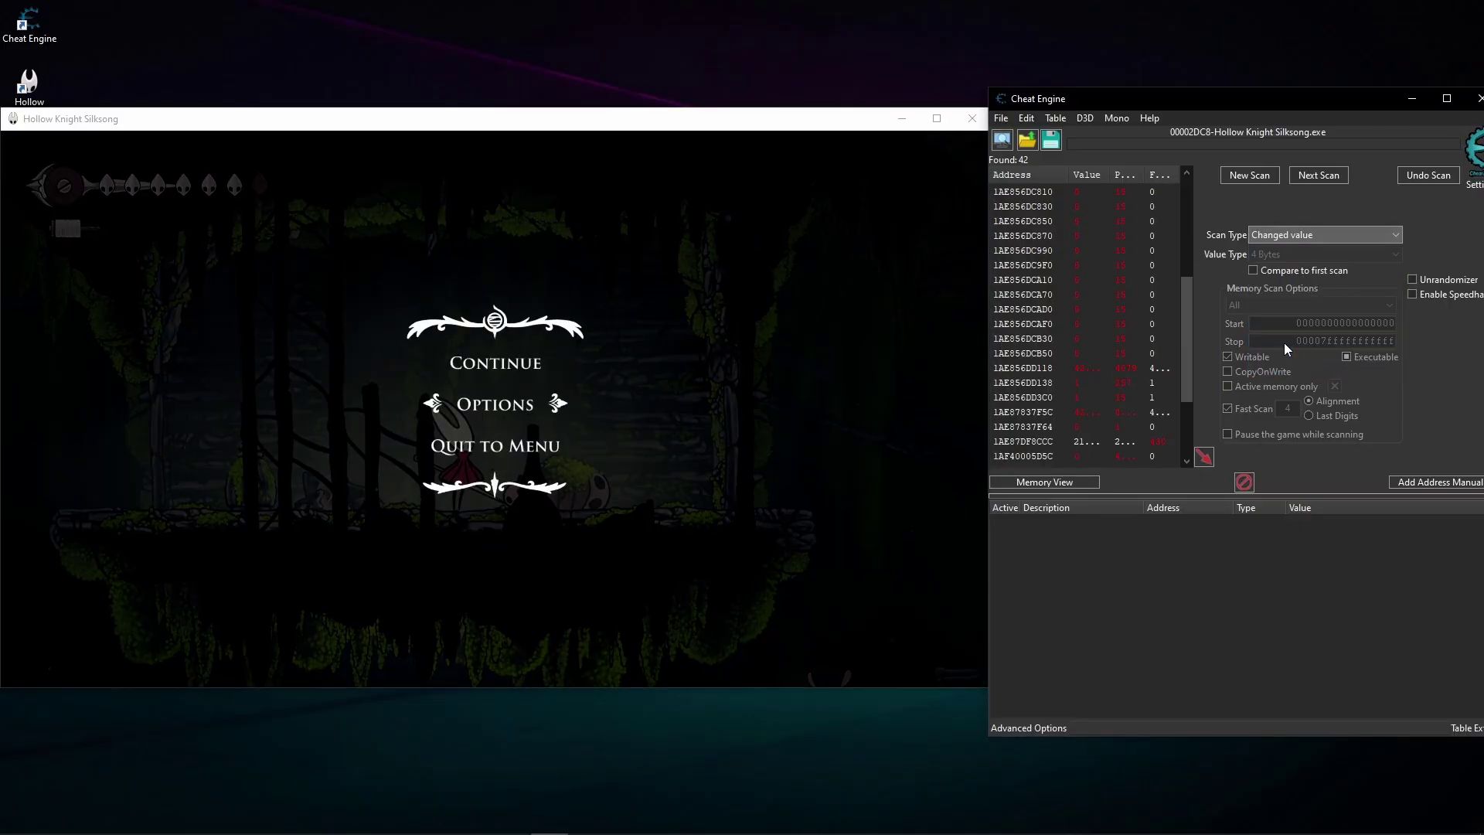
pyautogui.click(1323, 181)
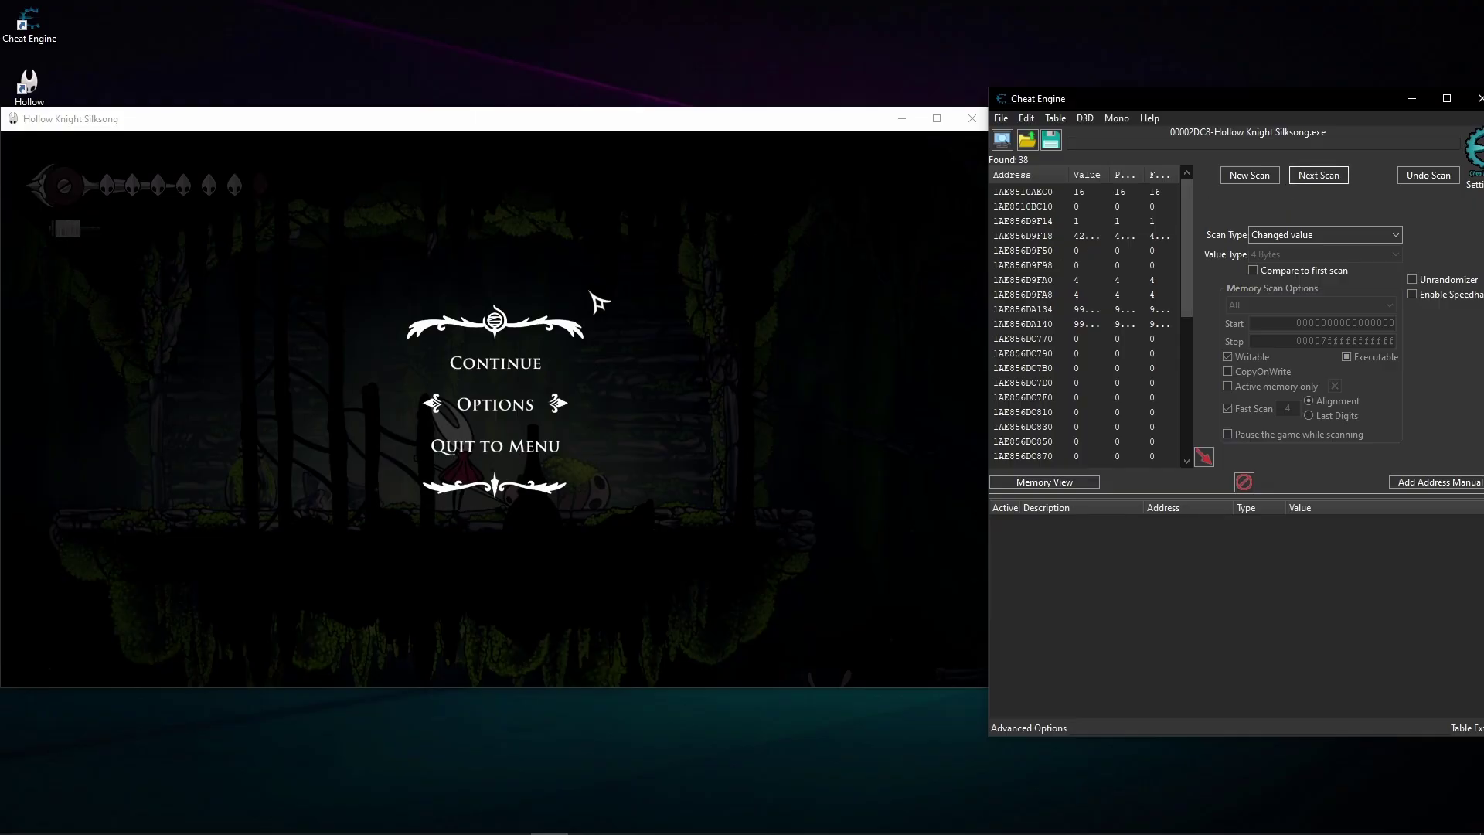
# Step: Resume and move the character to another platform, pause on the ground, and scan for the exact value 0
pyautogui.click(550, 364)
pyautogui.press('Escape')
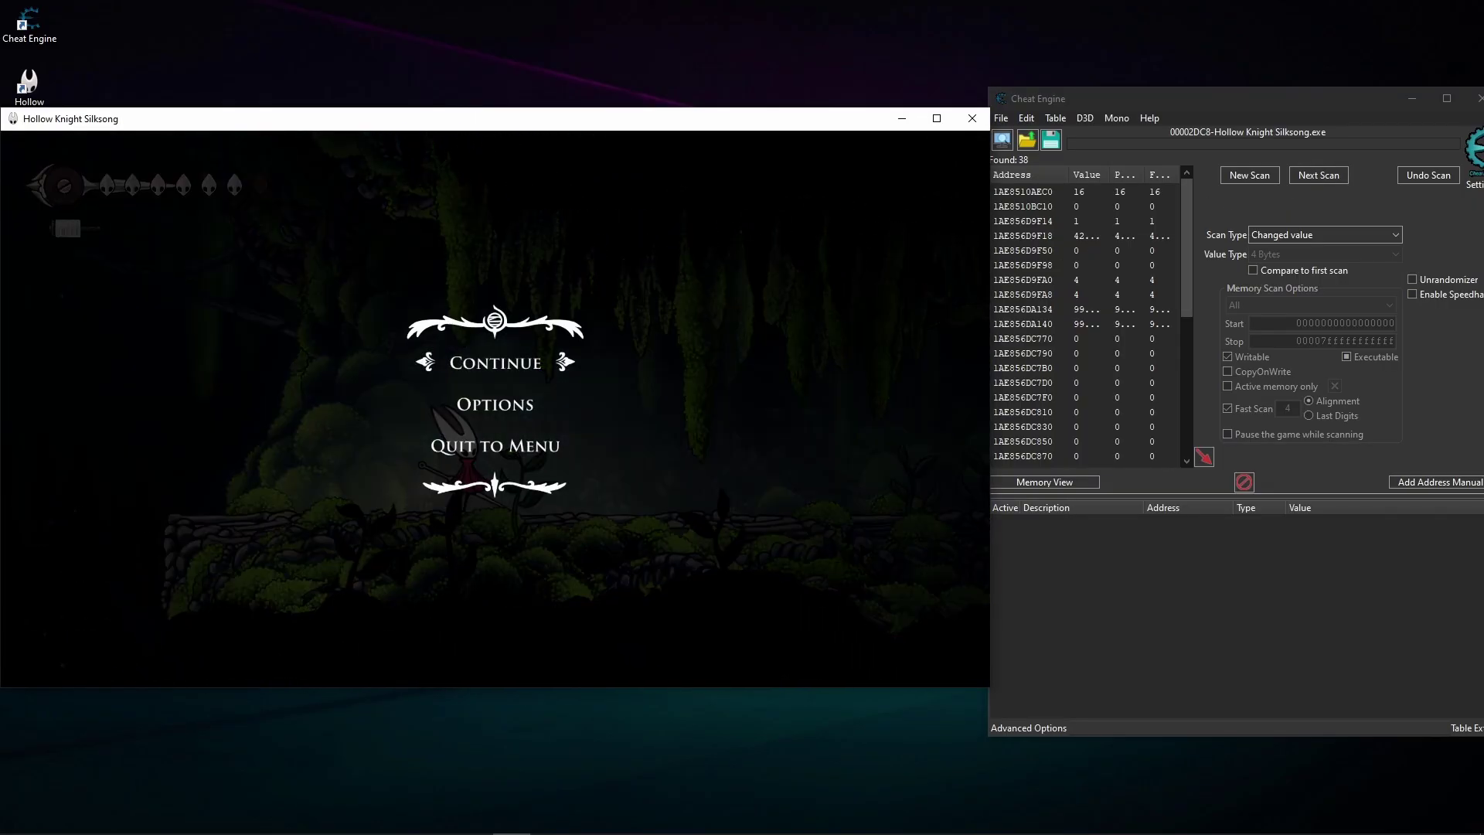
pyautogui.press('Down')
pyautogui.click(1282, 234)
pyautogui.click(1278, 255)
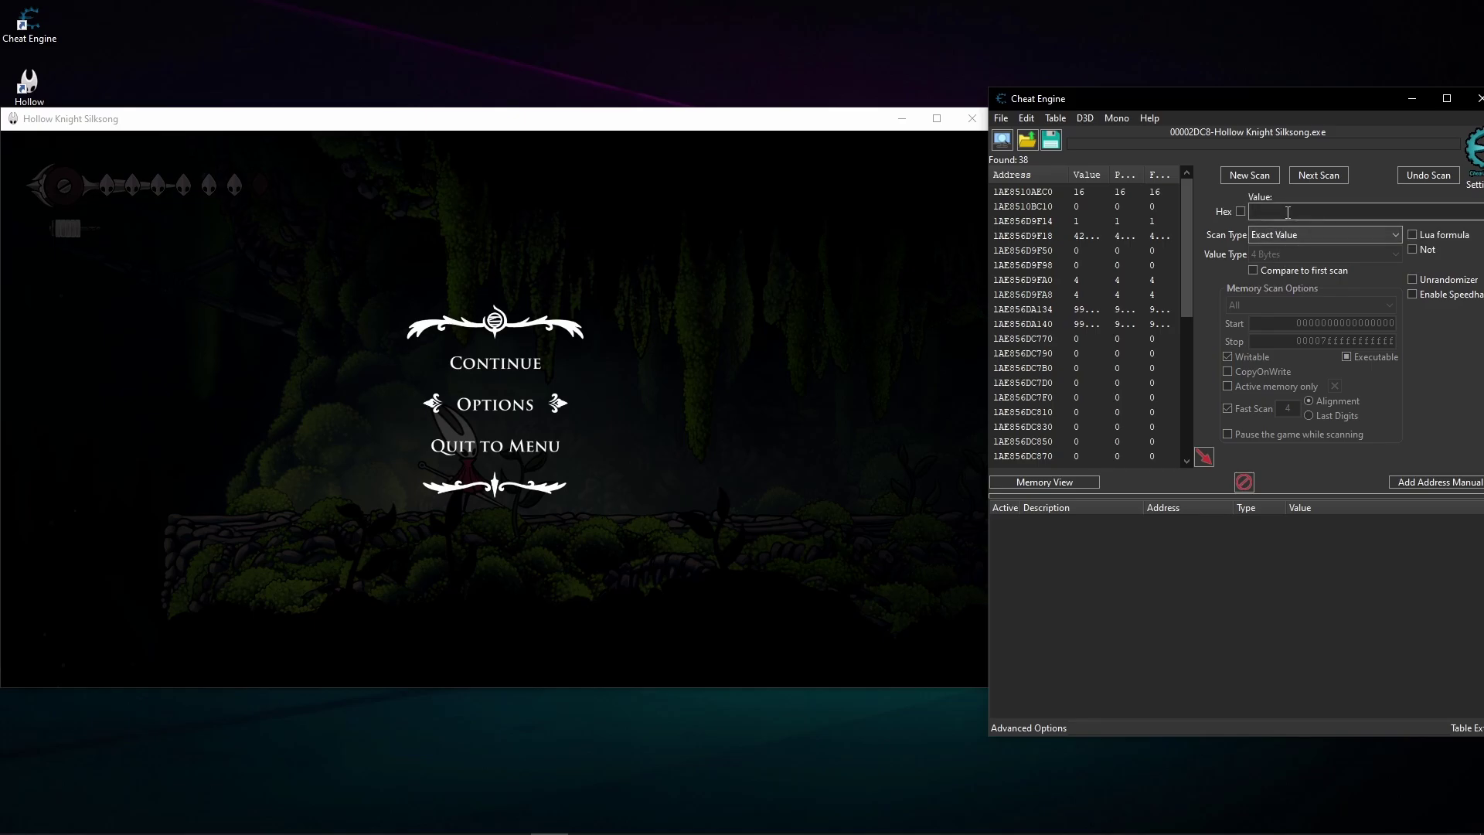
pyautogui.click(1287, 212)
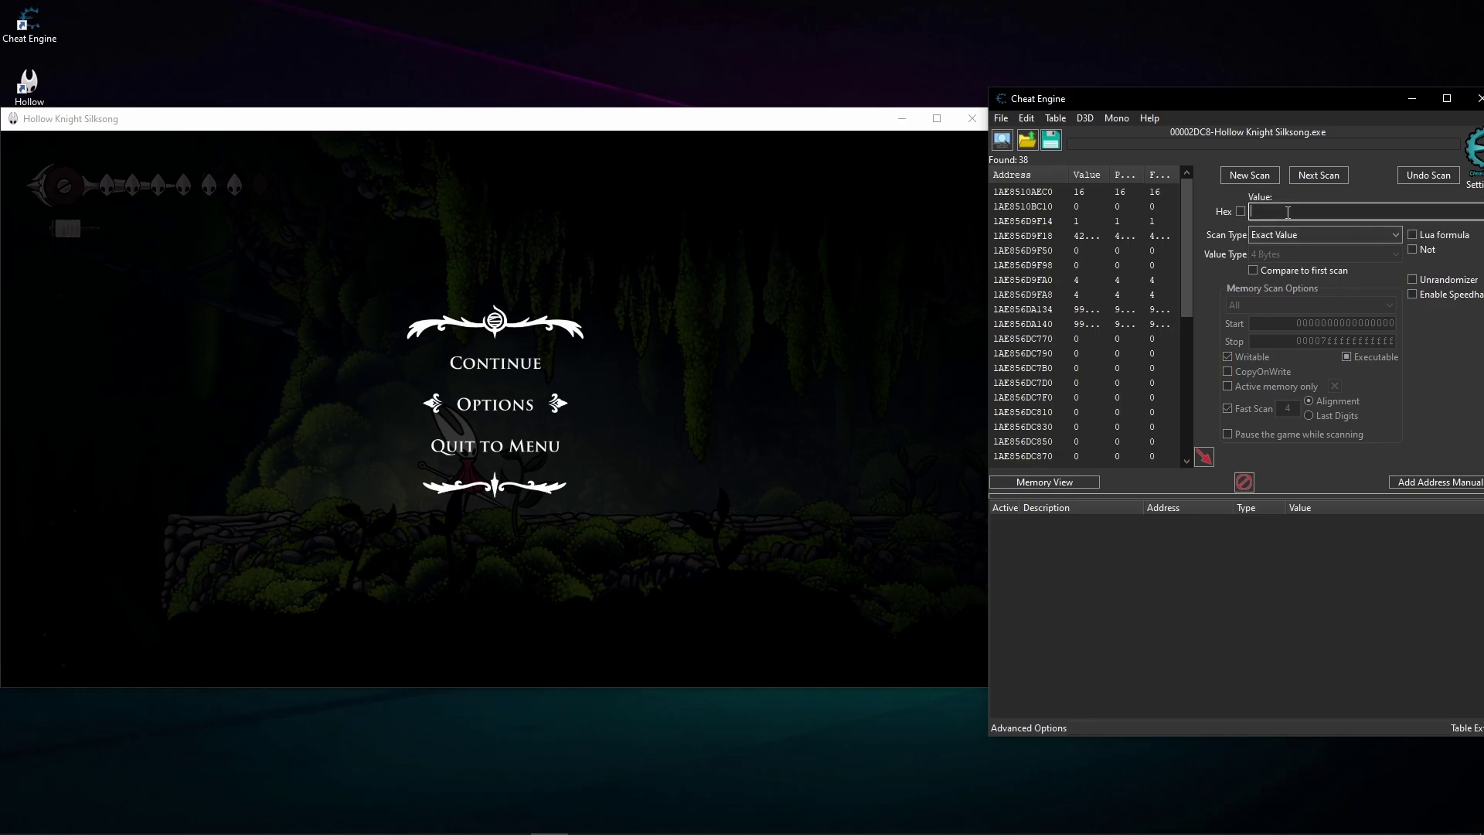
pyautogui.click(1321, 176)
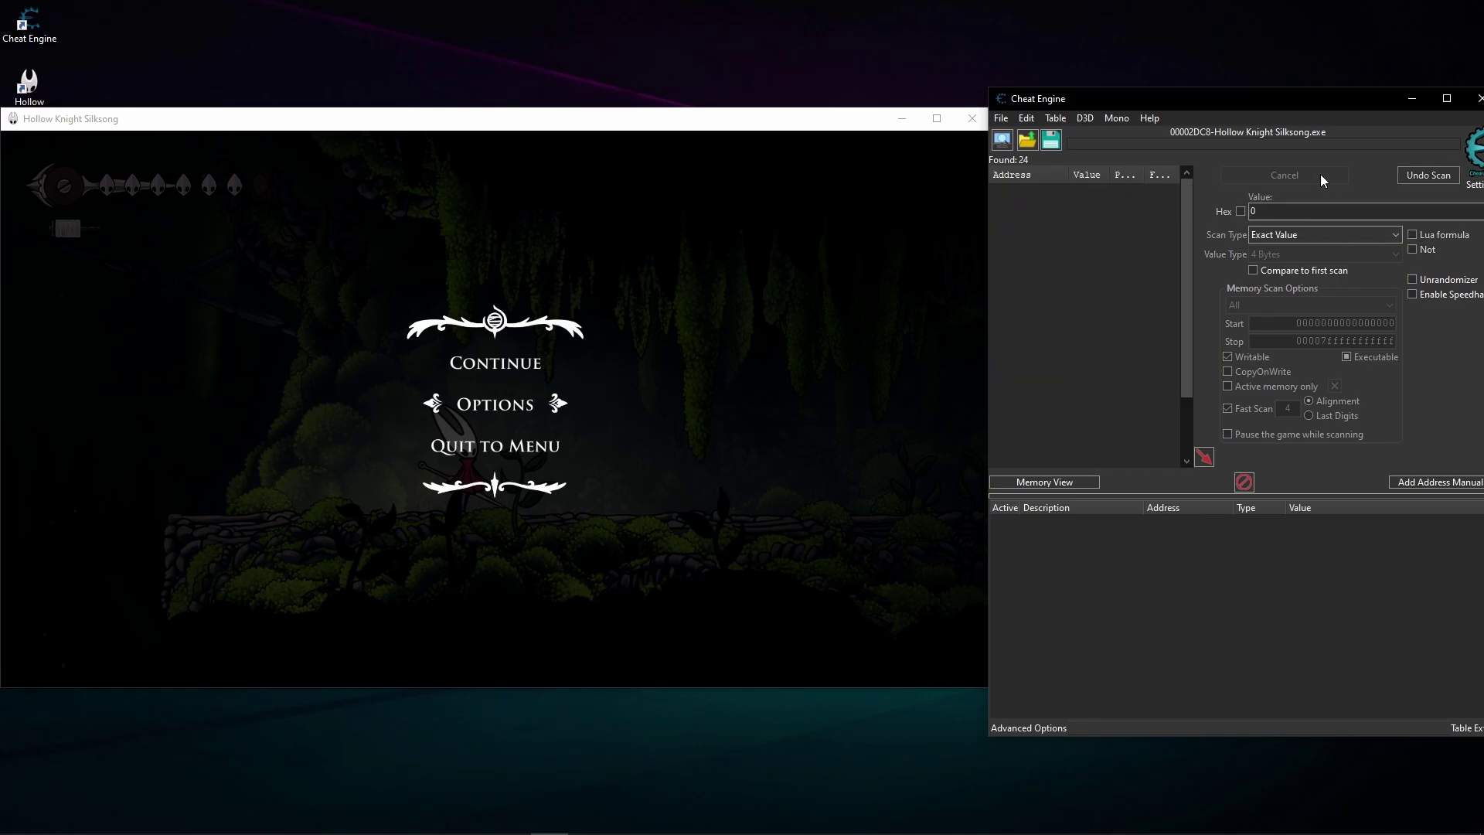
# Step: Resume the game, double-jump and pause in mid-air, and scan for the exact value 1
pyautogui.click(639, 431)
pyautogui.press('Escape')
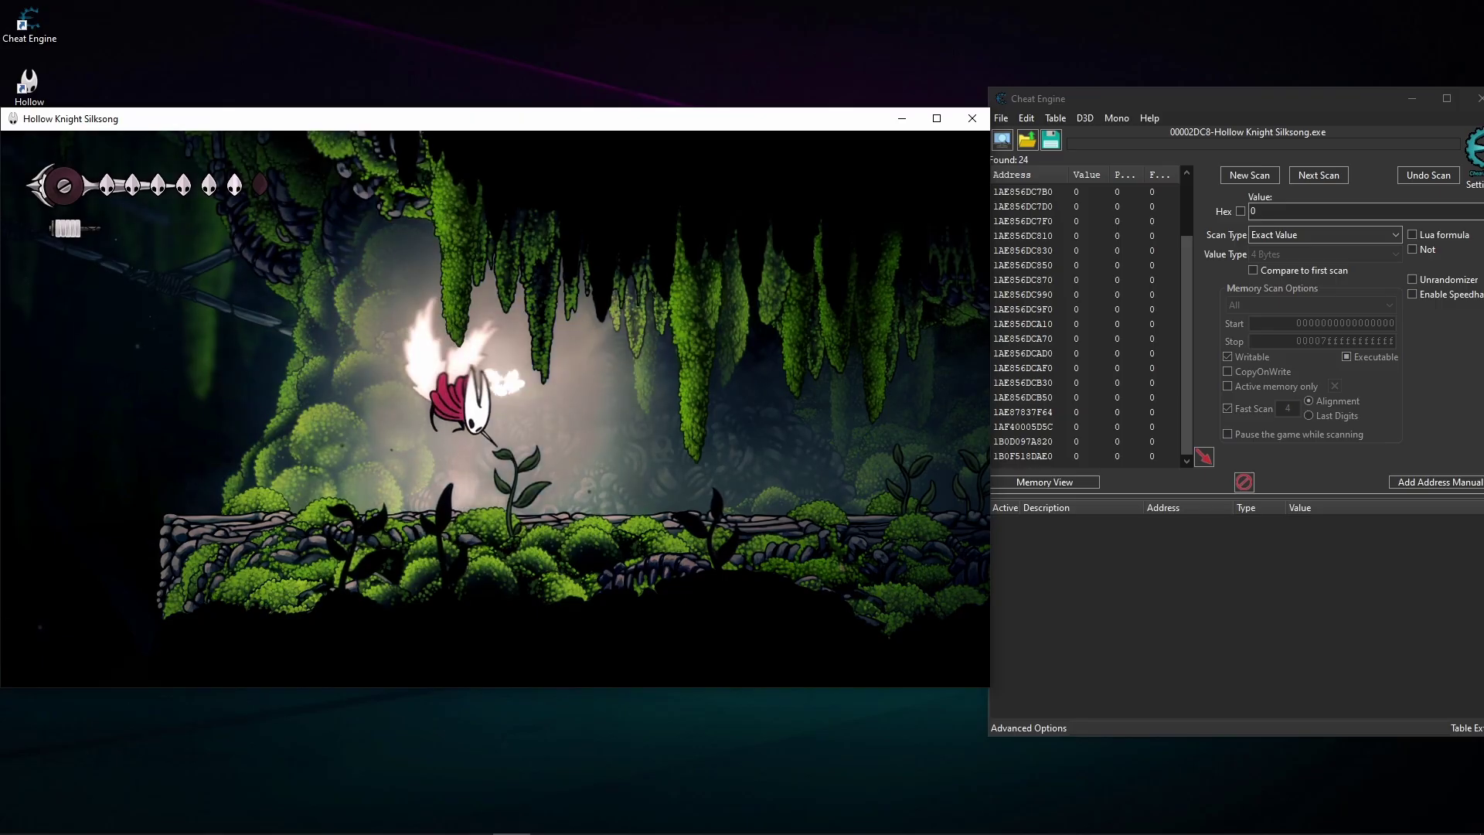
pyautogui.press('Escape')
pyautogui.click(1329, 240)
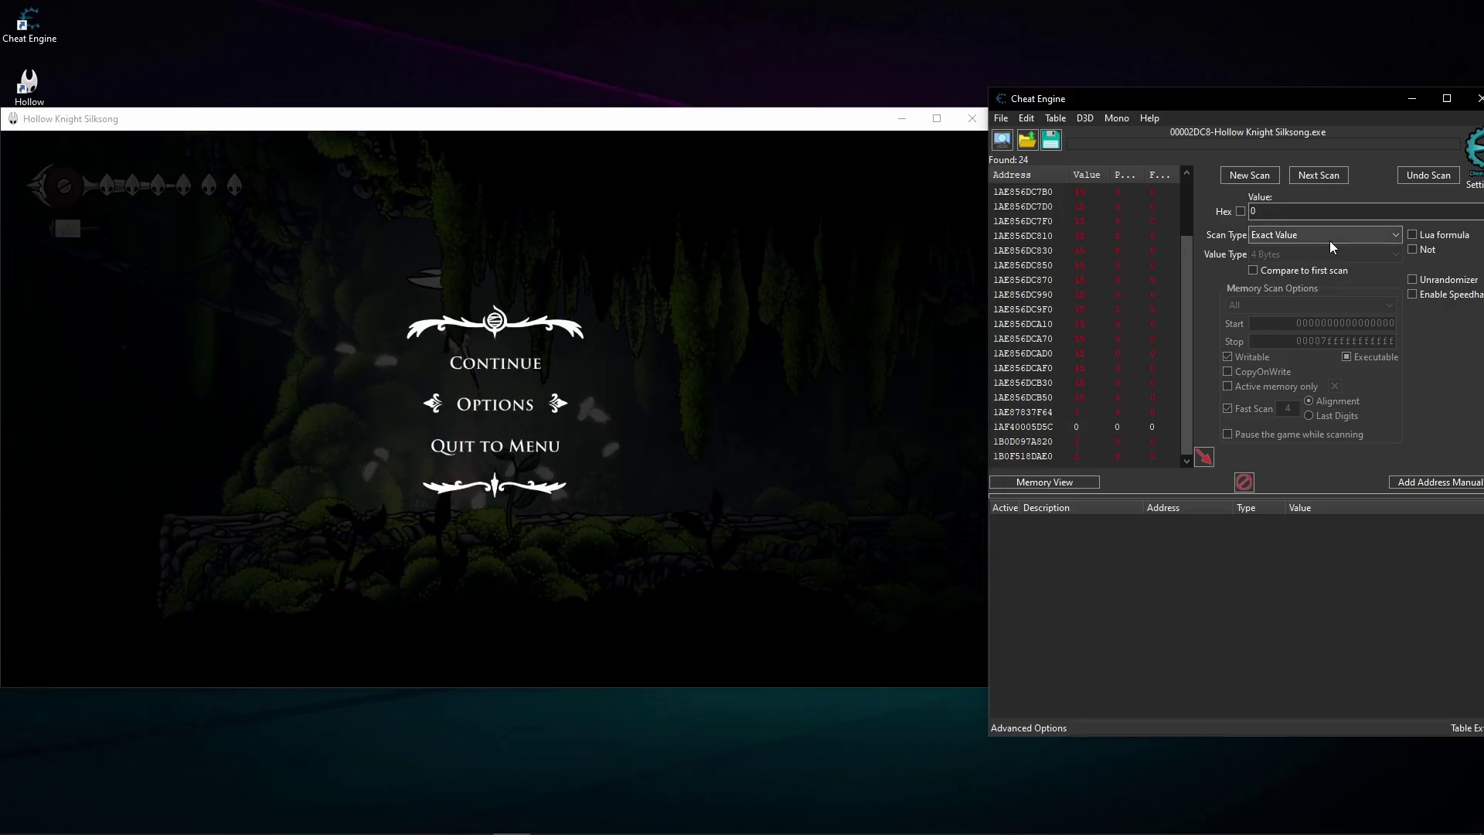
pyautogui.click(1291, 216)
pyautogui.moveTo(1287, 215); pyautogui.dragTo(1235, 217)
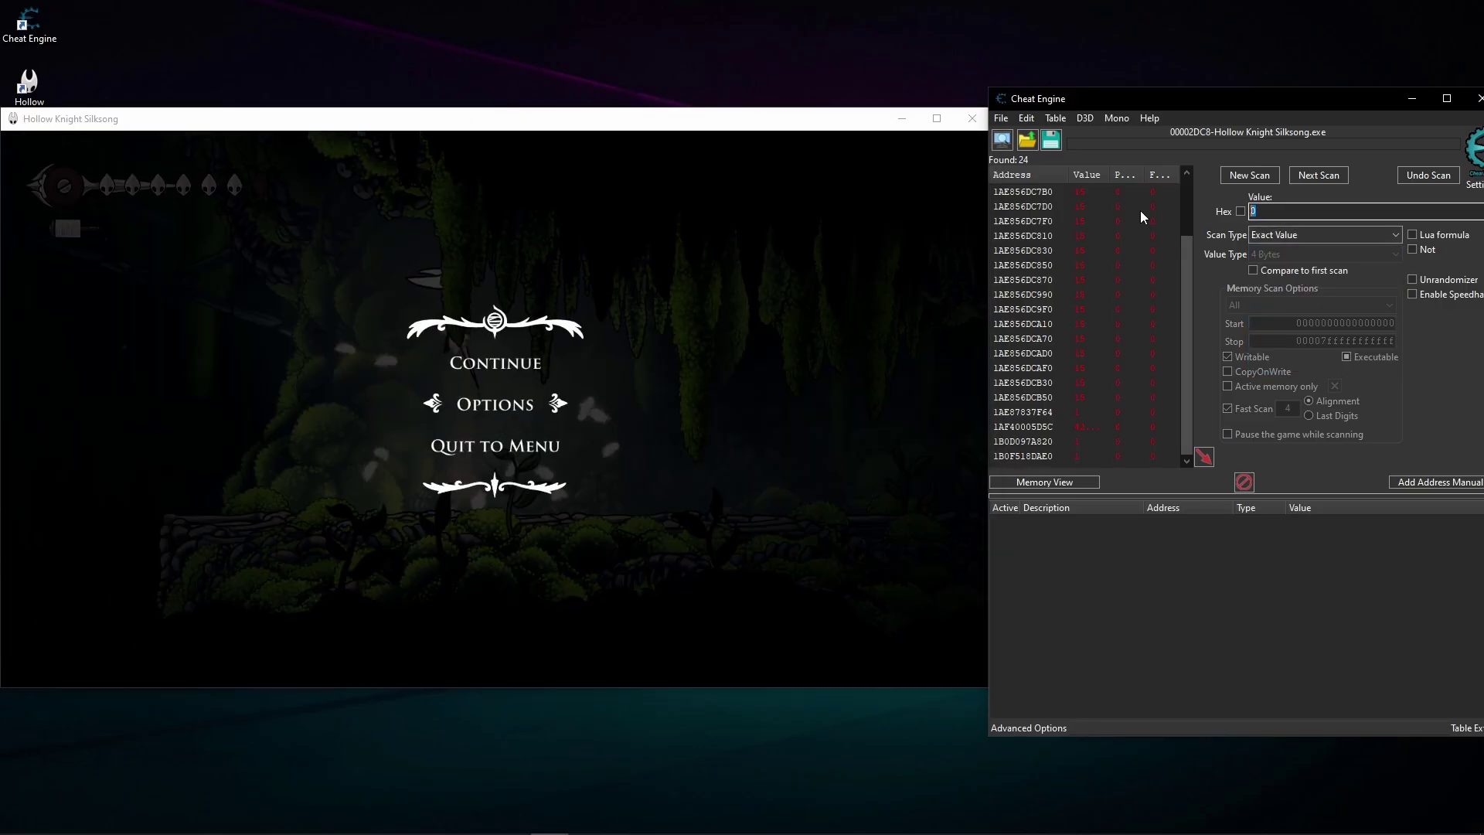
pyautogui.write('1')
pyautogui.click(1319, 176)
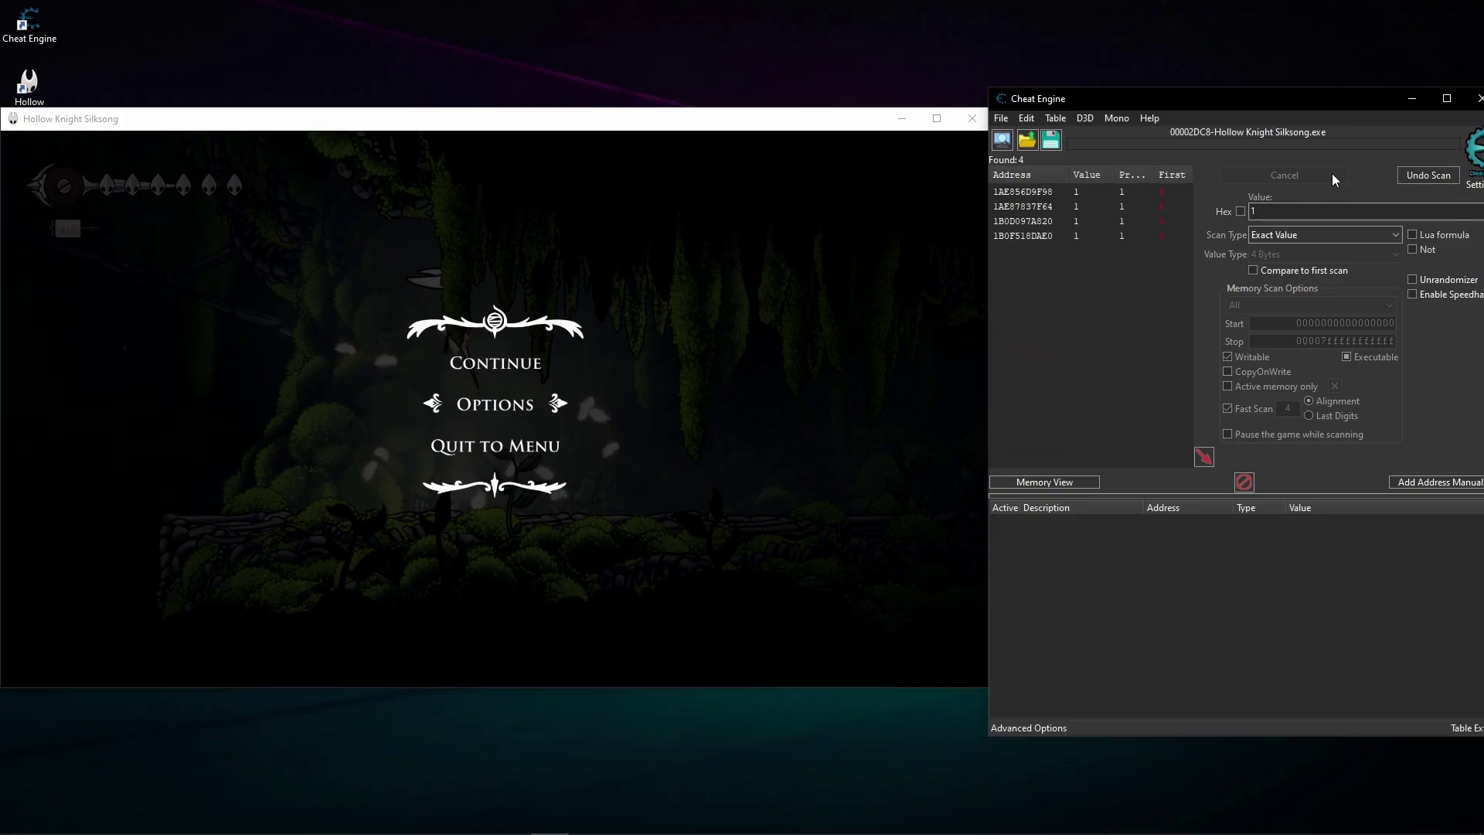
# Step: Resume the game and jump again, watching how the remaining addresses react in the air and on landing
pyautogui.click(519, 362)
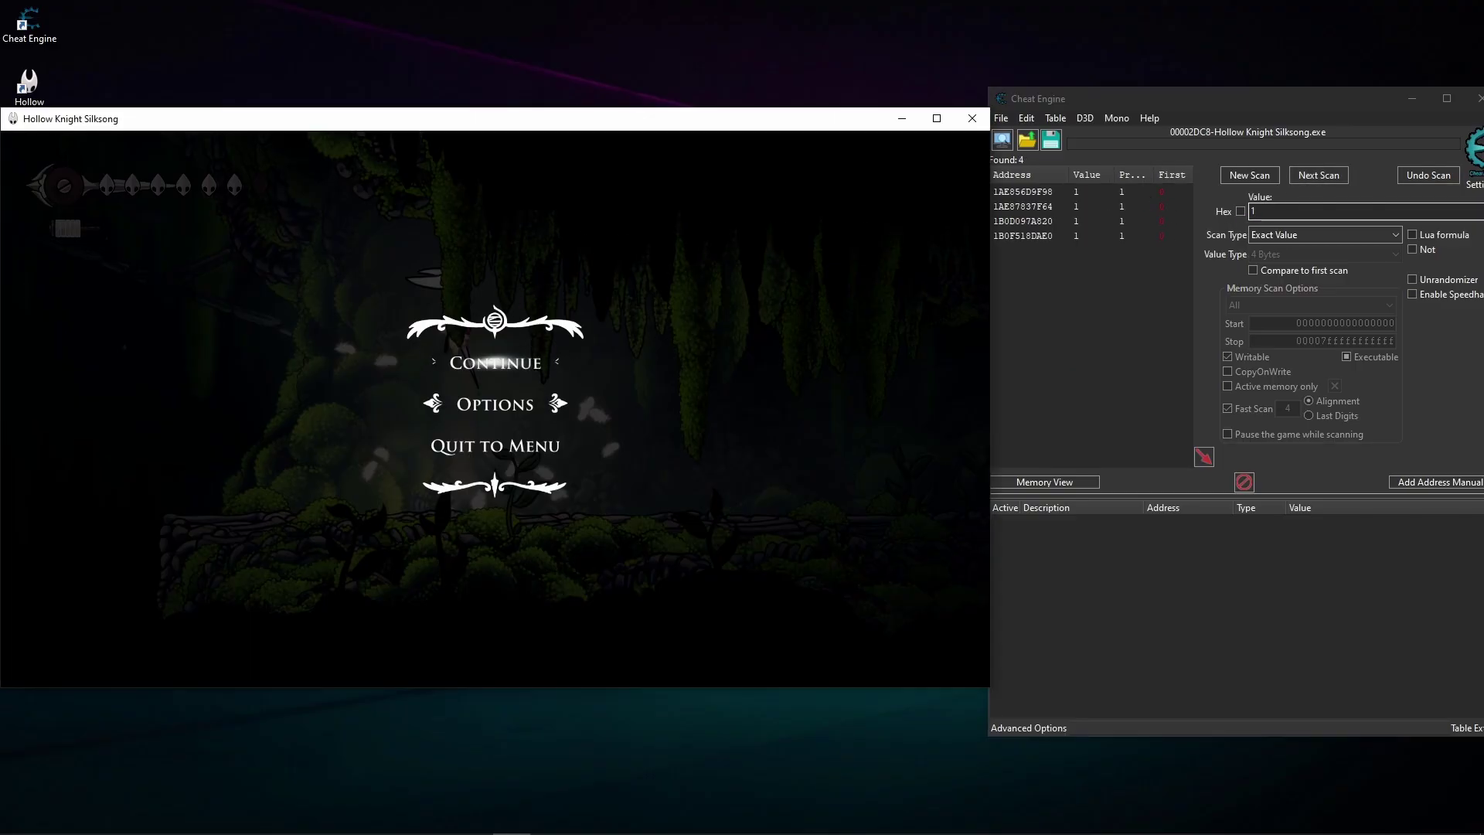
pyautogui.press('z')
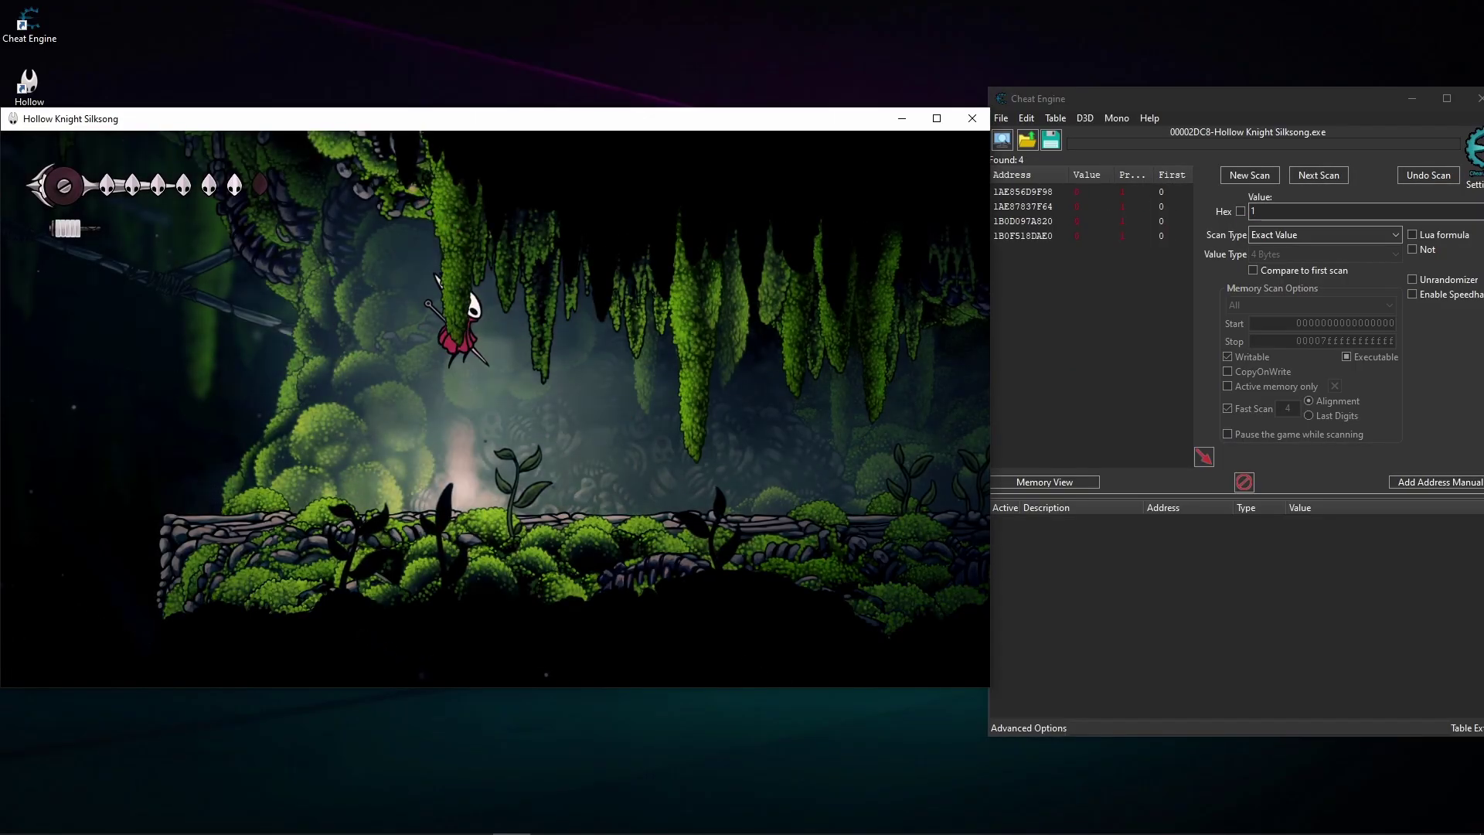
pyautogui.press('z')
pyautogui.press('Escape')
pyautogui.press('Escape')
pyautogui.press('z')
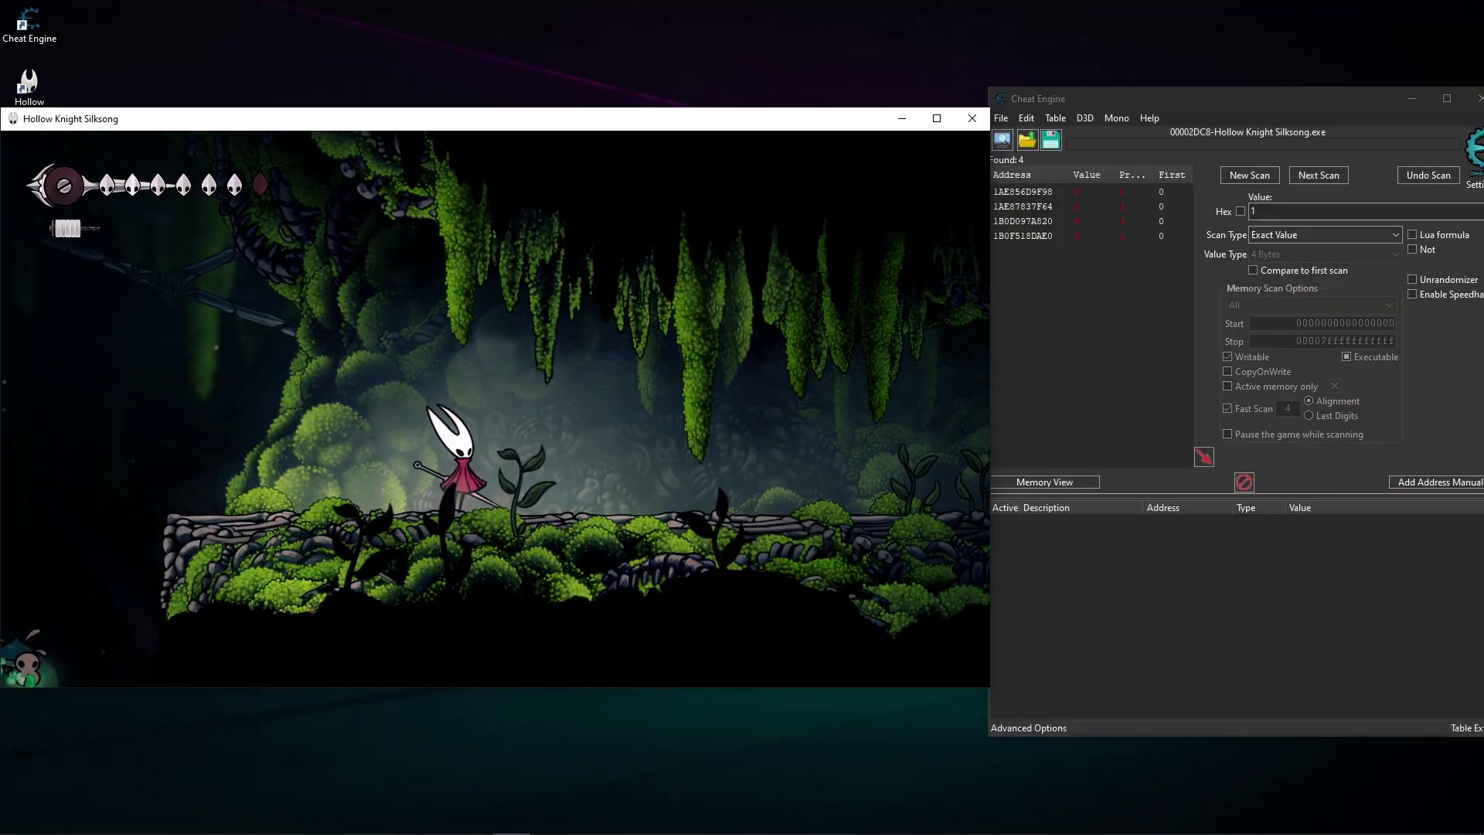
# Step: Move the character into the adjoining room and double-jump there while watching the remaining addresses
pyautogui.press('Right')
pyautogui.press('Right')
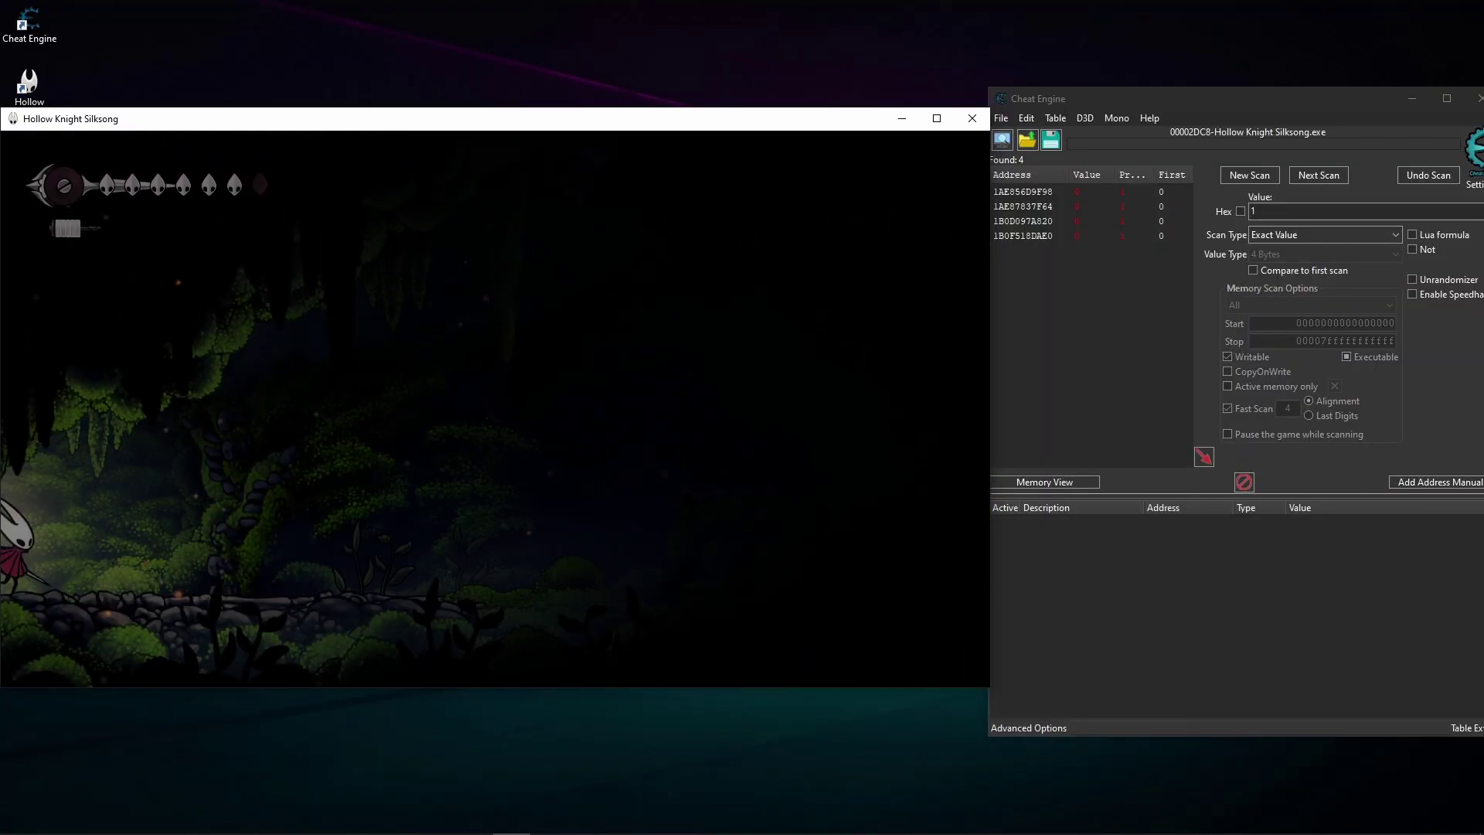
pyautogui.press('Right')
pyautogui.press('z')
pyautogui.press('z')
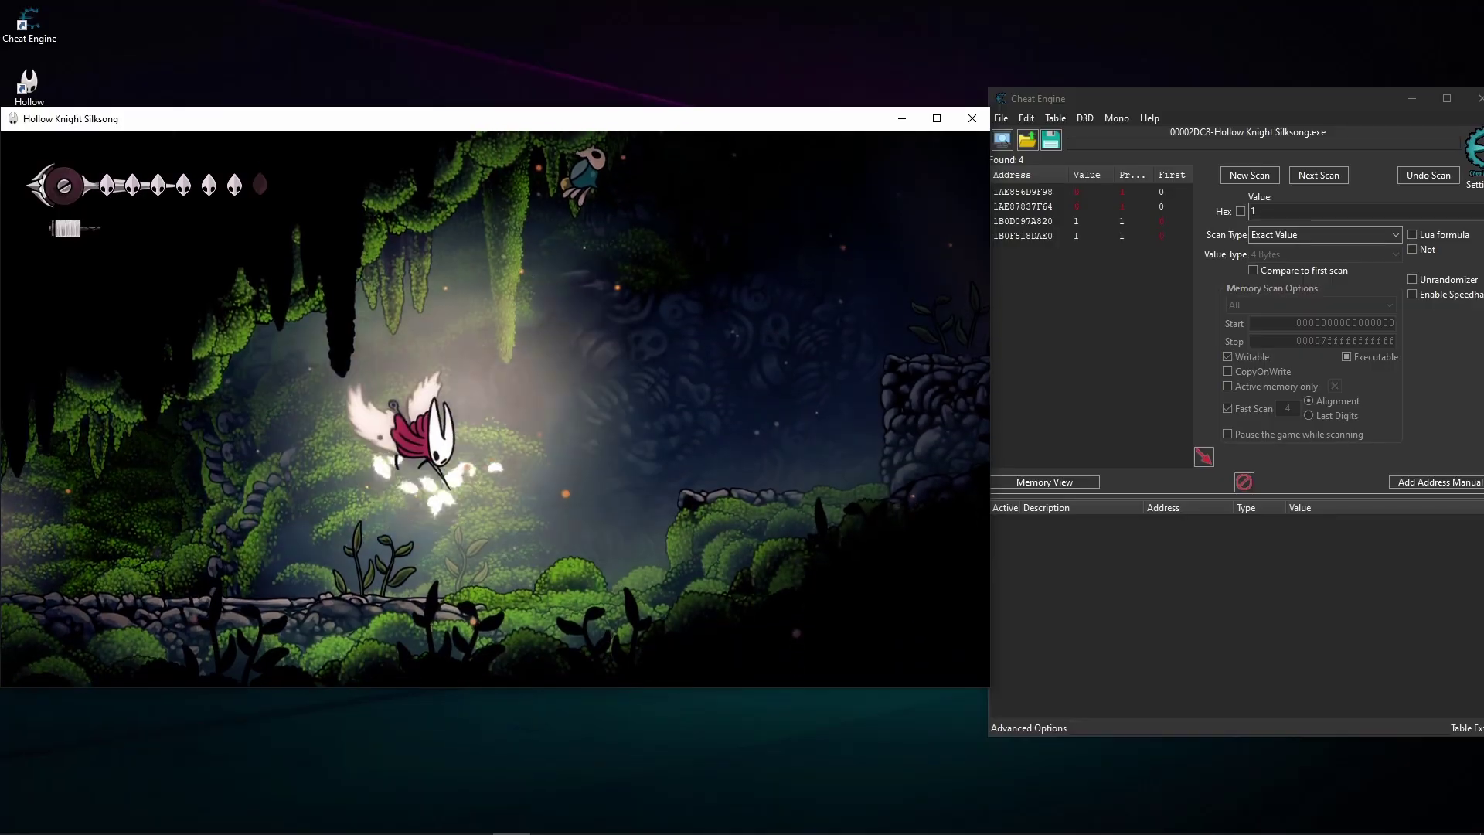
# Step: Attack the flying enemy in the new room
pyautogui.press('Left')
pyautogui.press('Right')
pyautogui.press('x')
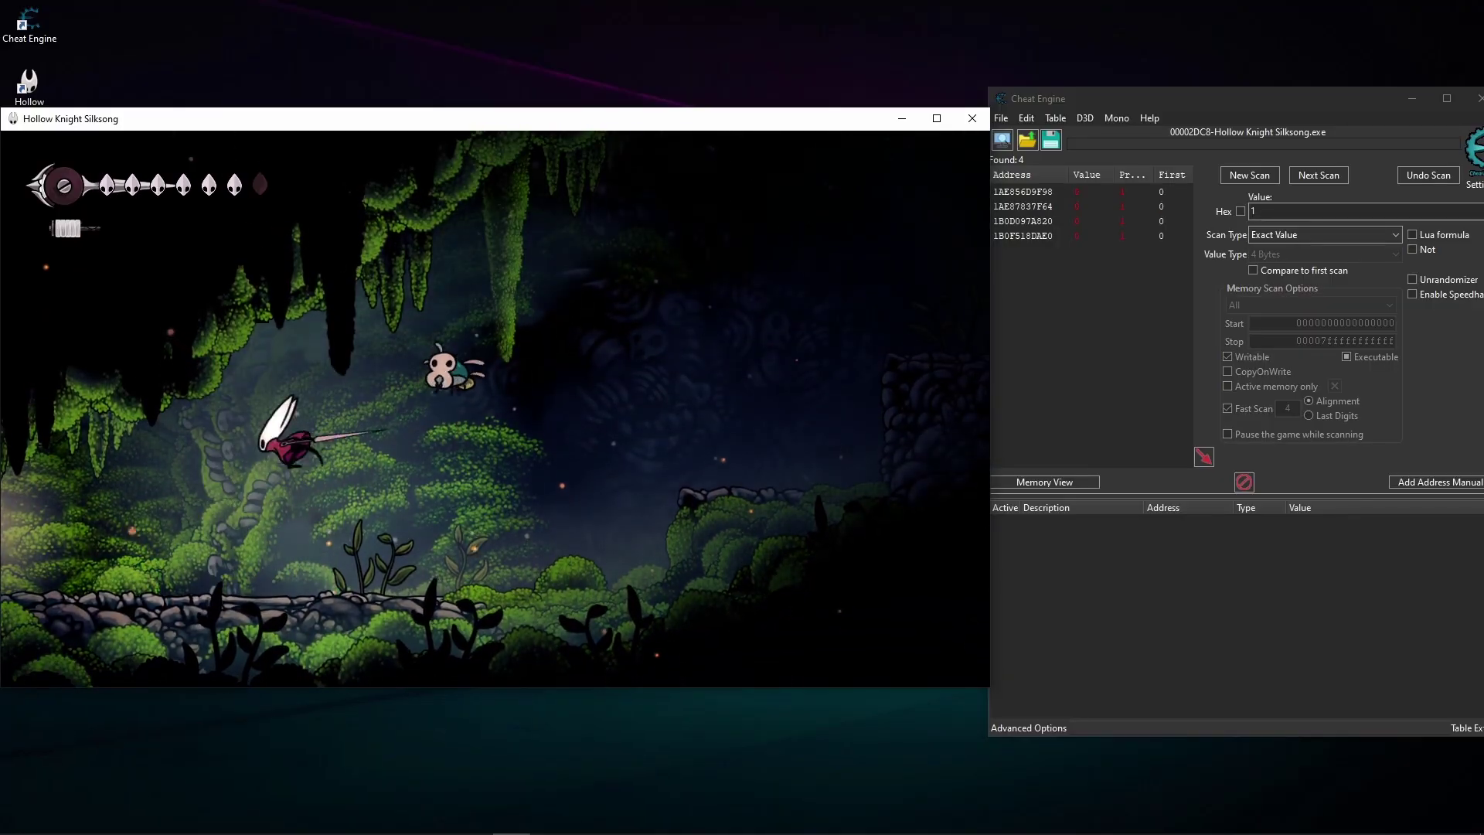
pyautogui.hotkey('Up', 'x')
pyautogui.press('Left')
pyautogui.press('x')
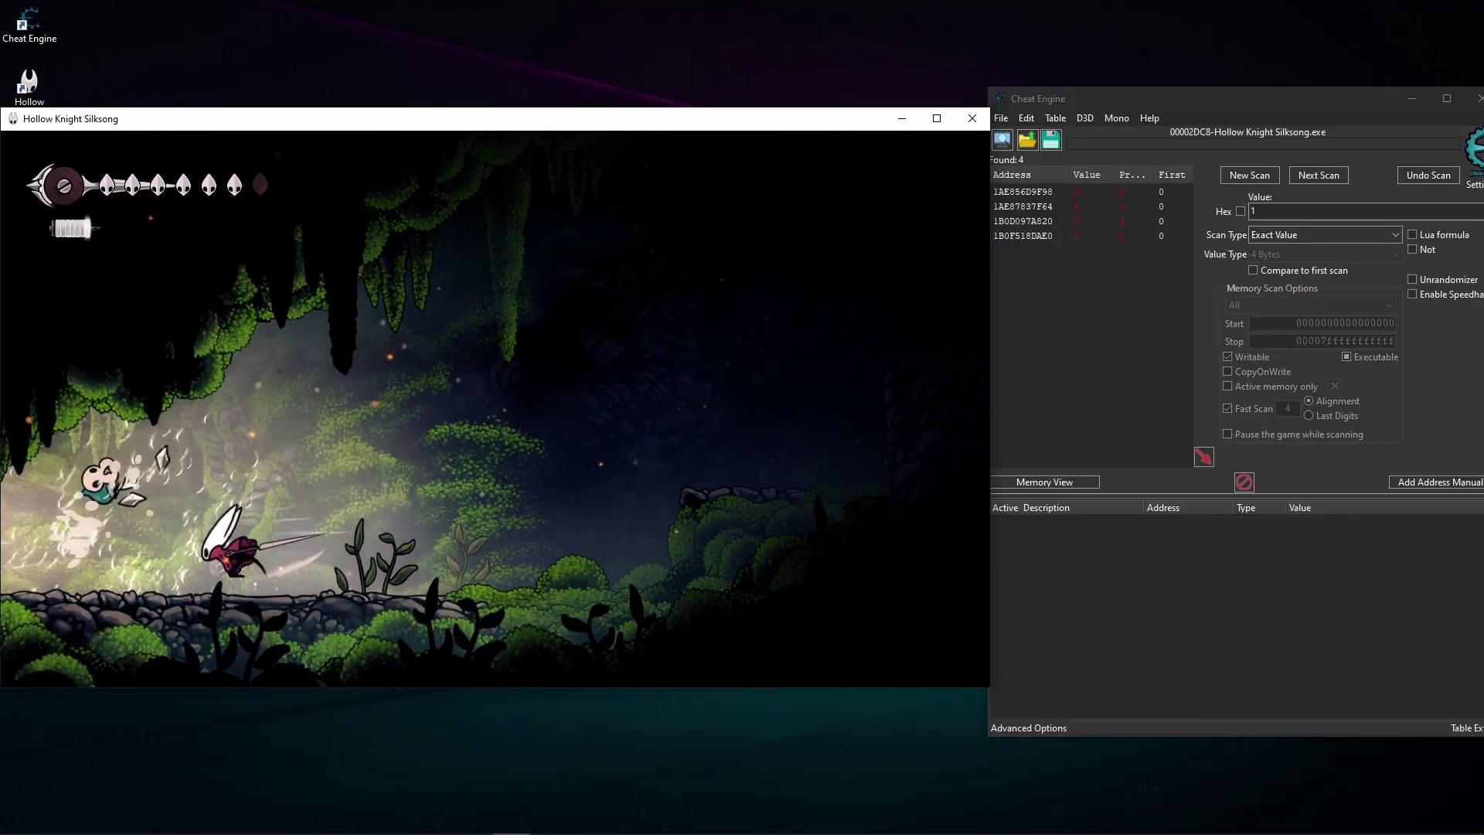
# Step: Double-jump in the new room, pause in mid-air, and repeat the exact-value scan for 1
pyautogui.press('Right')
pyautogui.press('z')
pyautogui.press('z')
pyautogui.press('Escape')
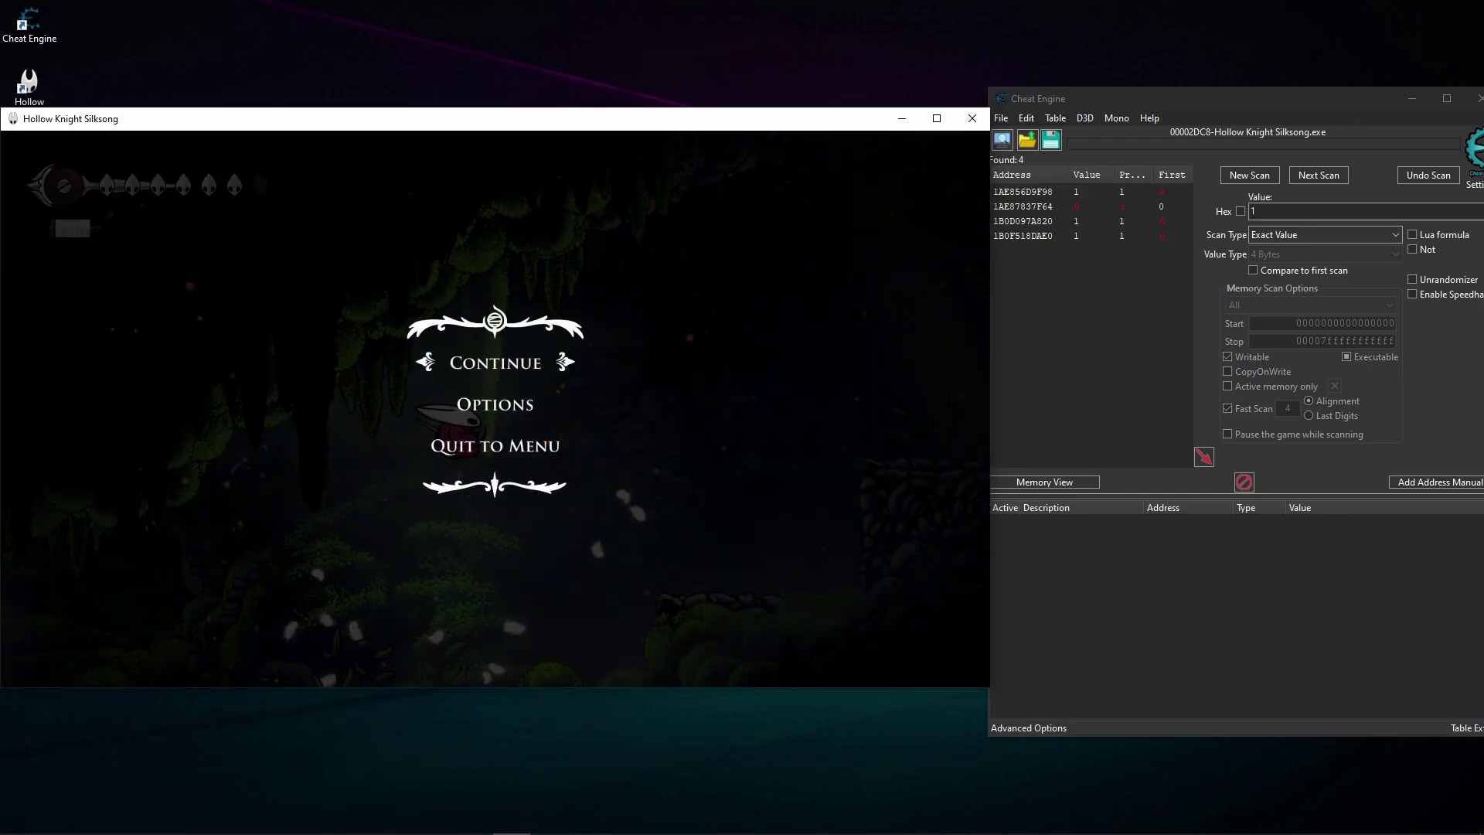
pyautogui.click(1332, 167)
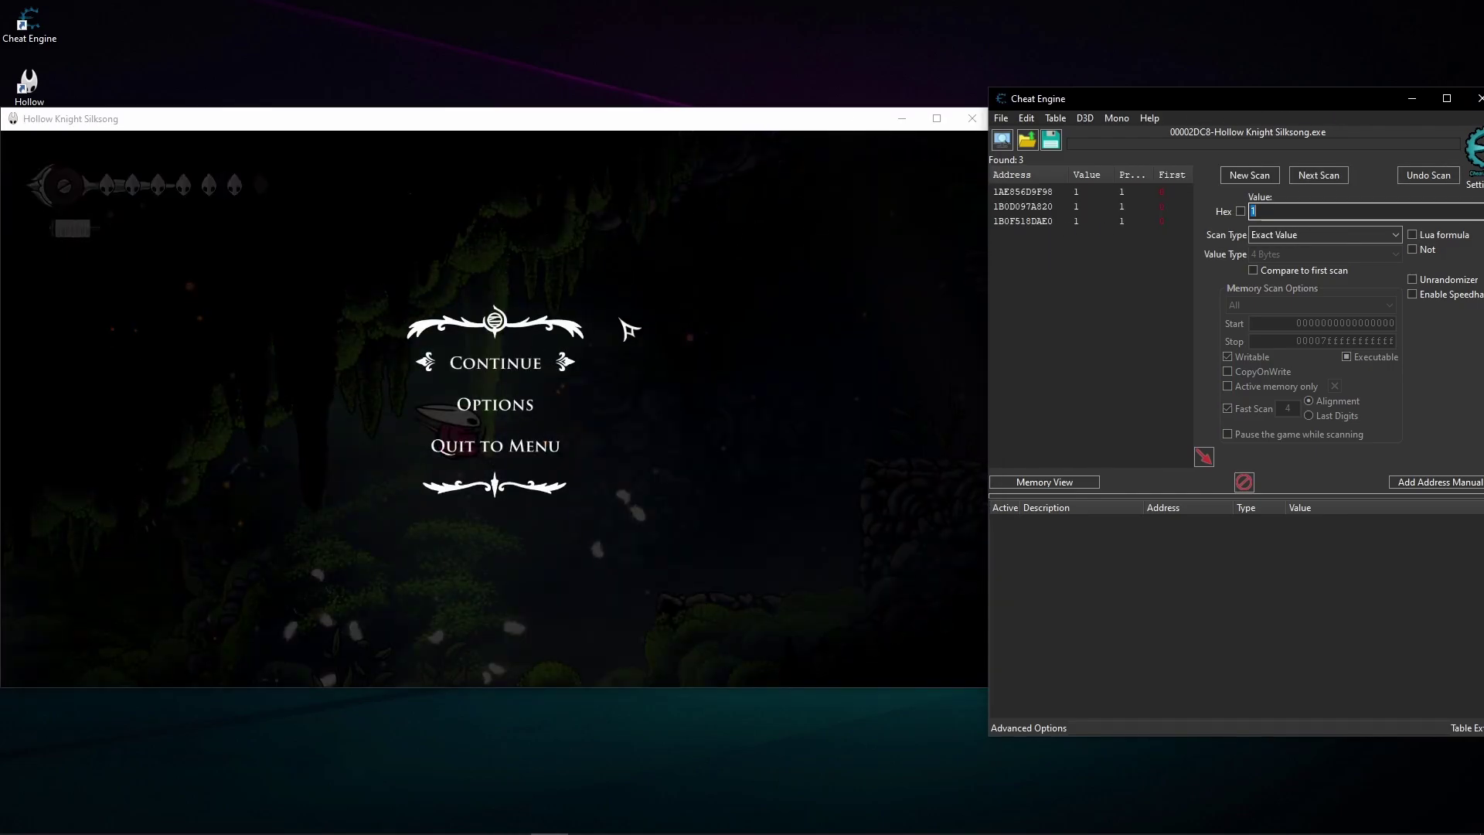
# Step: Resume the game and move the character back and forth between the two rooms, watching the remaining addresses
pyautogui.click(623, 328)
pyautogui.press('Escape')
pyautogui.press('Left')
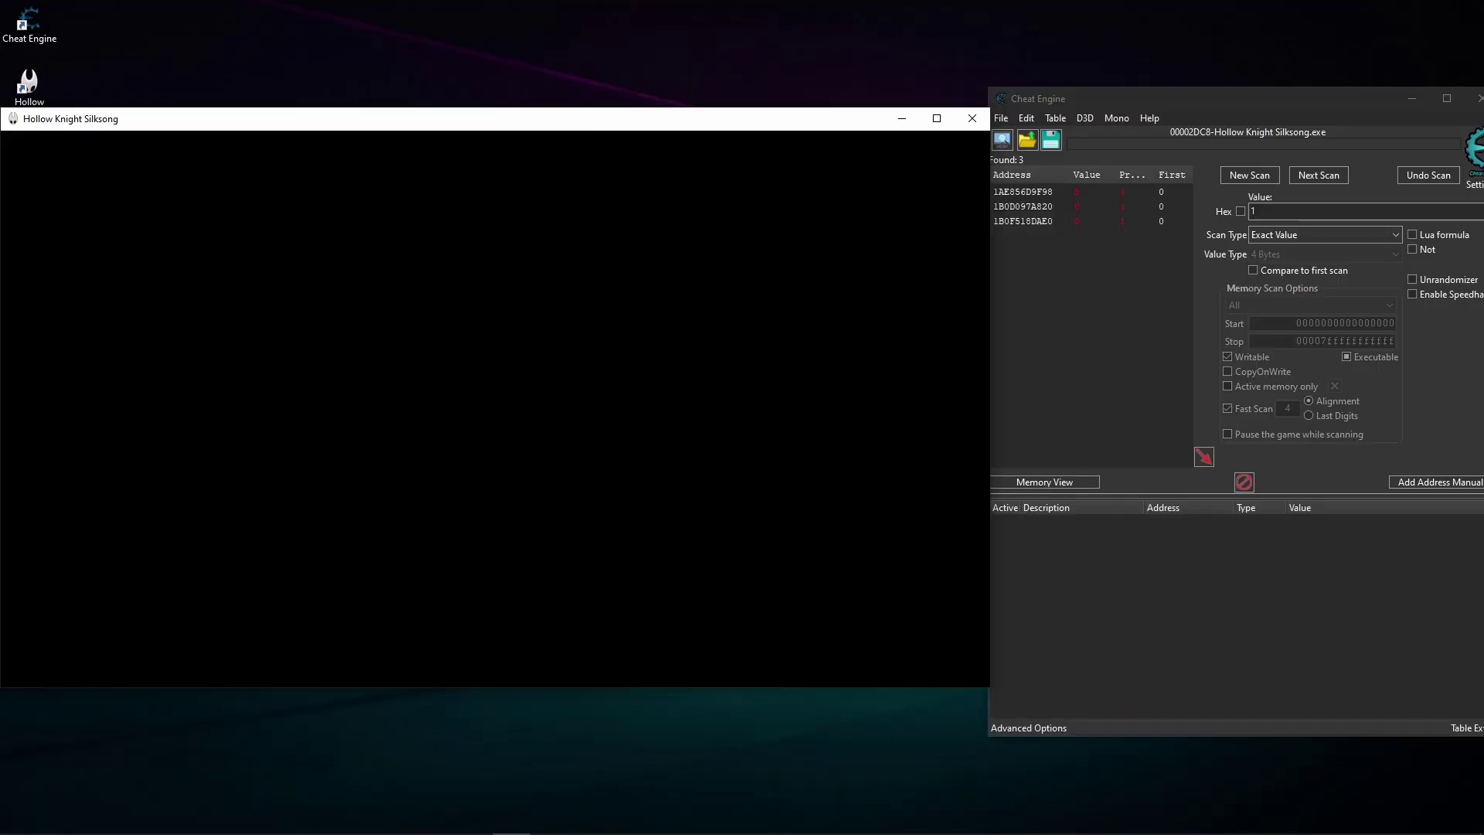
pyautogui.press('Right')
pyautogui.press('Left')
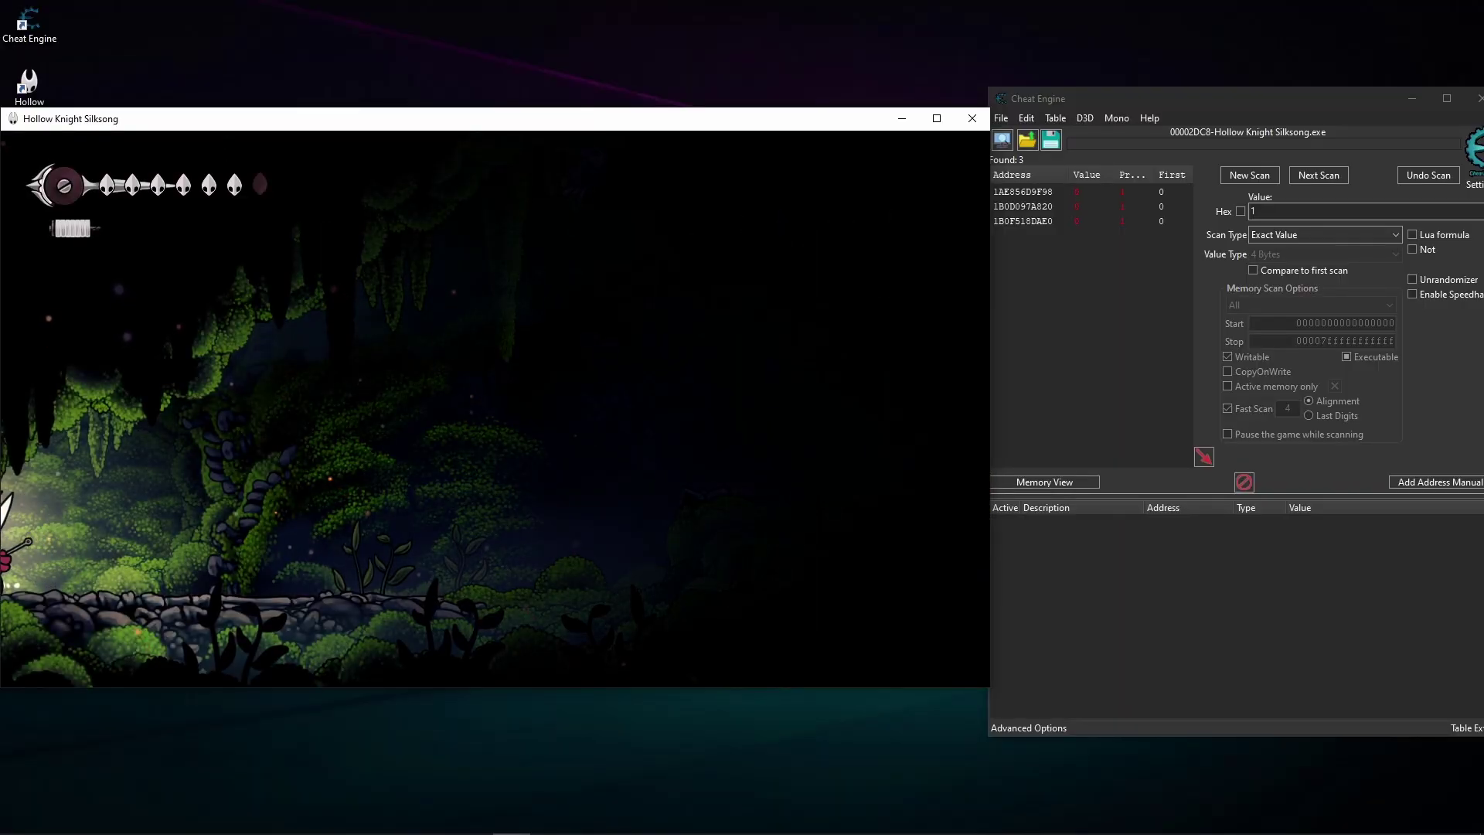
pyautogui.press('Left')
pyautogui.press('Right')
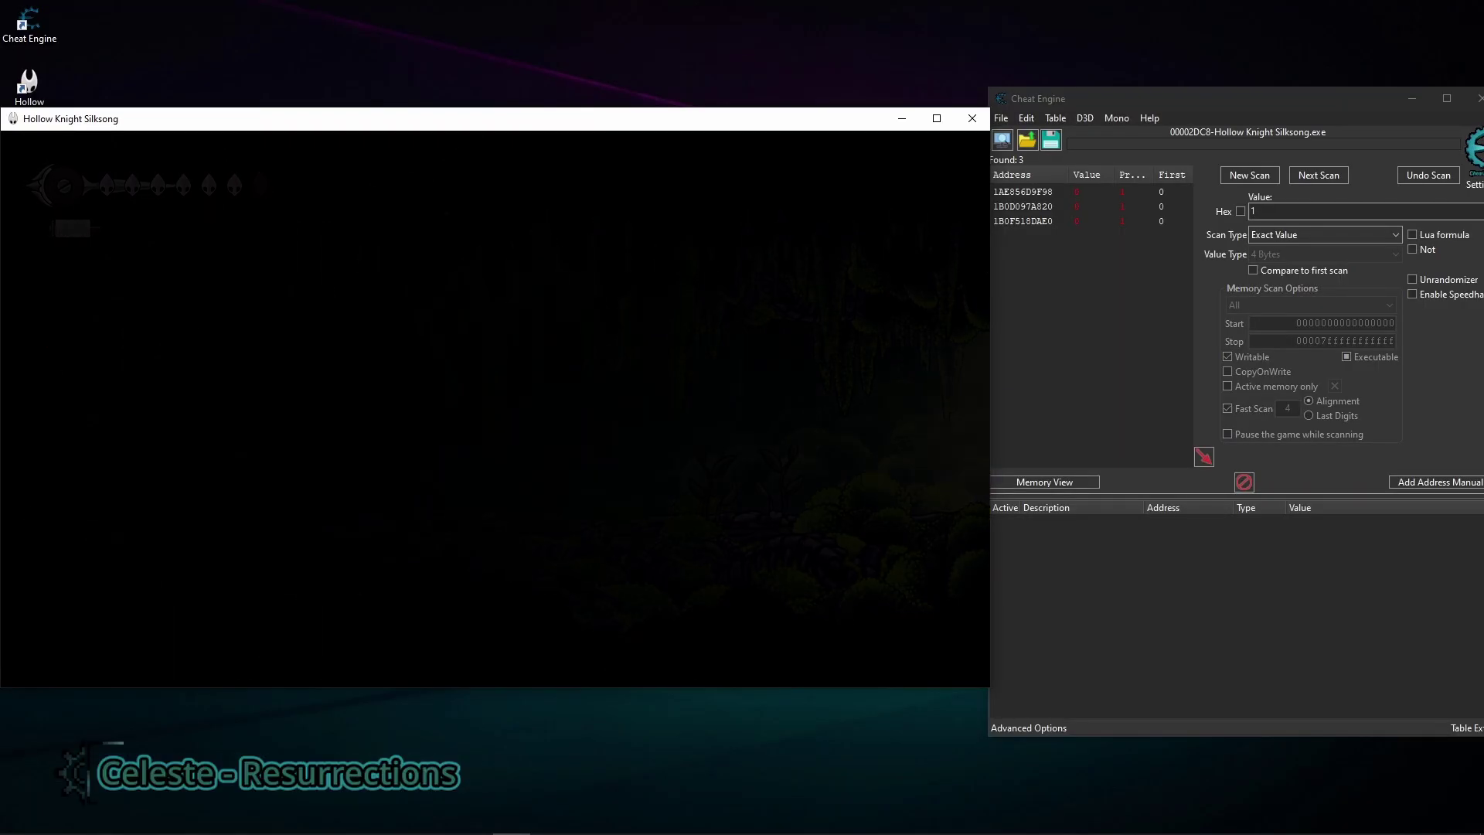
pyautogui.press('Left')
pyautogui.press('Left')
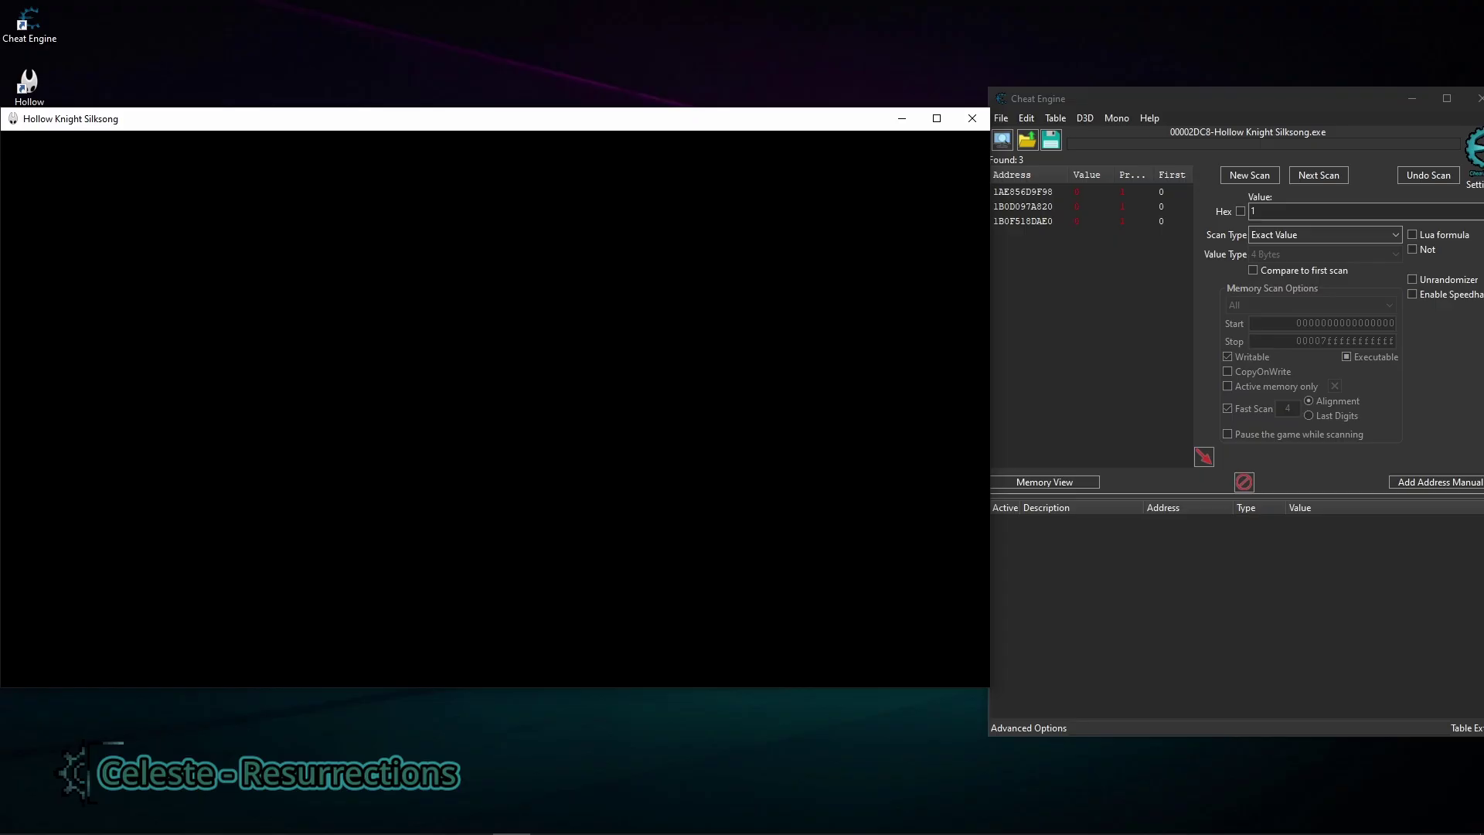
# Step: Double-jump across the mossy platform to compare the values, and pause with the character standing at its edge
pyautogui.press('Left')
pyautogui.press('z')
pyautogui.press('z')
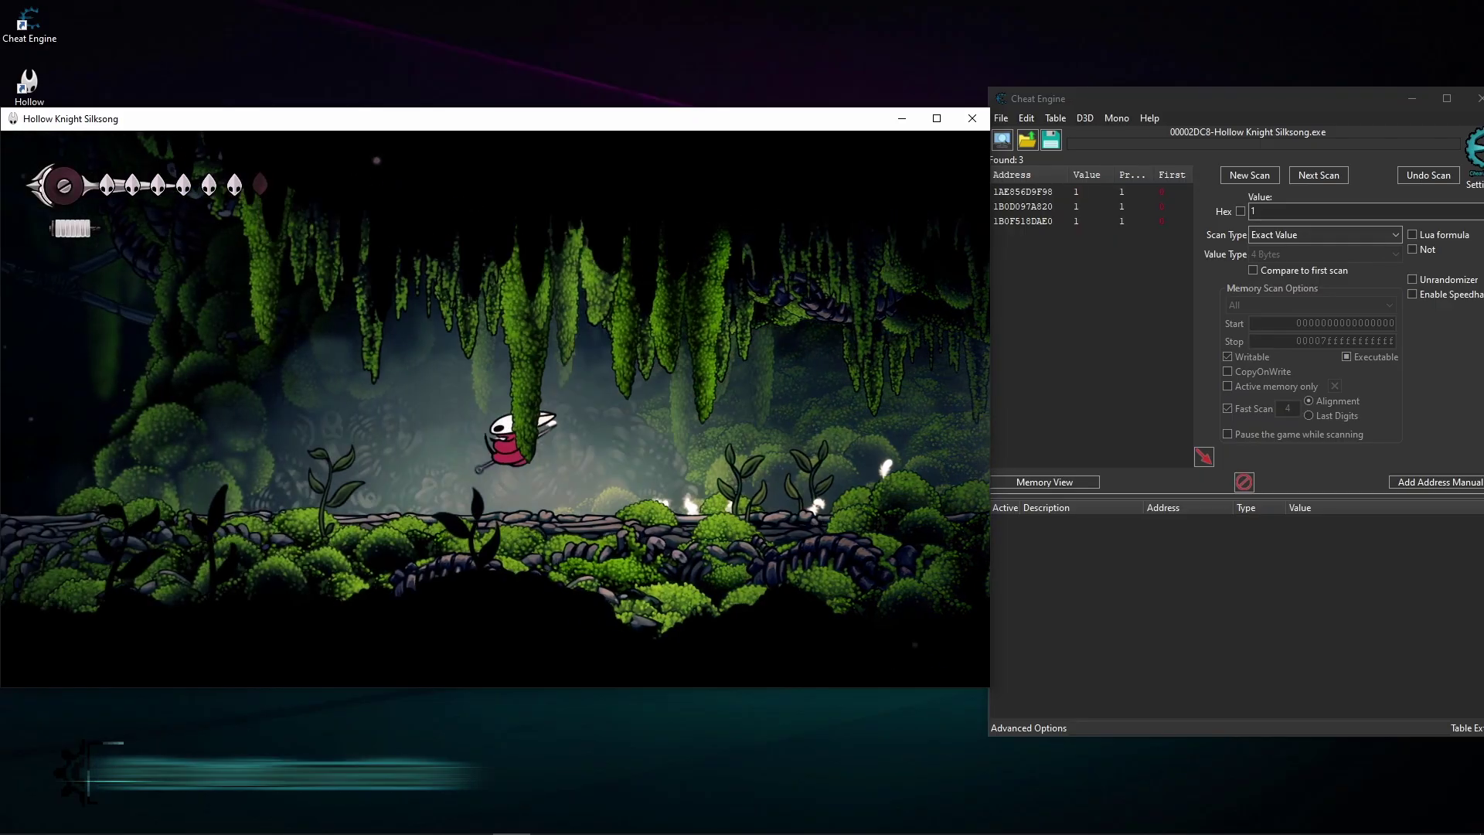
pyautogui.press('Left')
pyautogui.press('Escape')
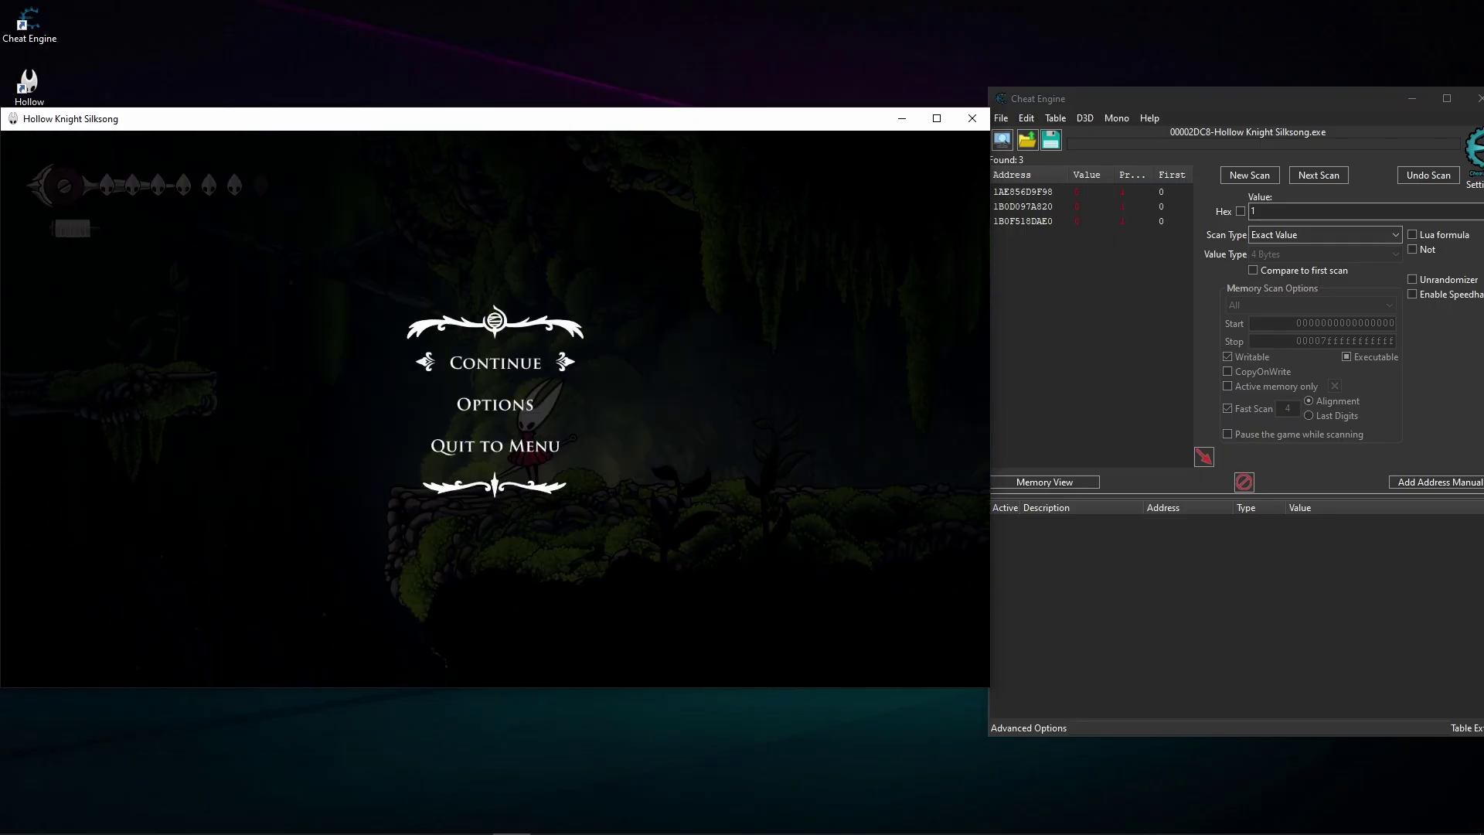
# Step: Add the found addresses 1AE856D9F98, 1B0D097A820 and 1B0F518DAE0 to the cheat table
pyautogui.doubleClick(1100, 191)
pyautogui.click(1096, 205)
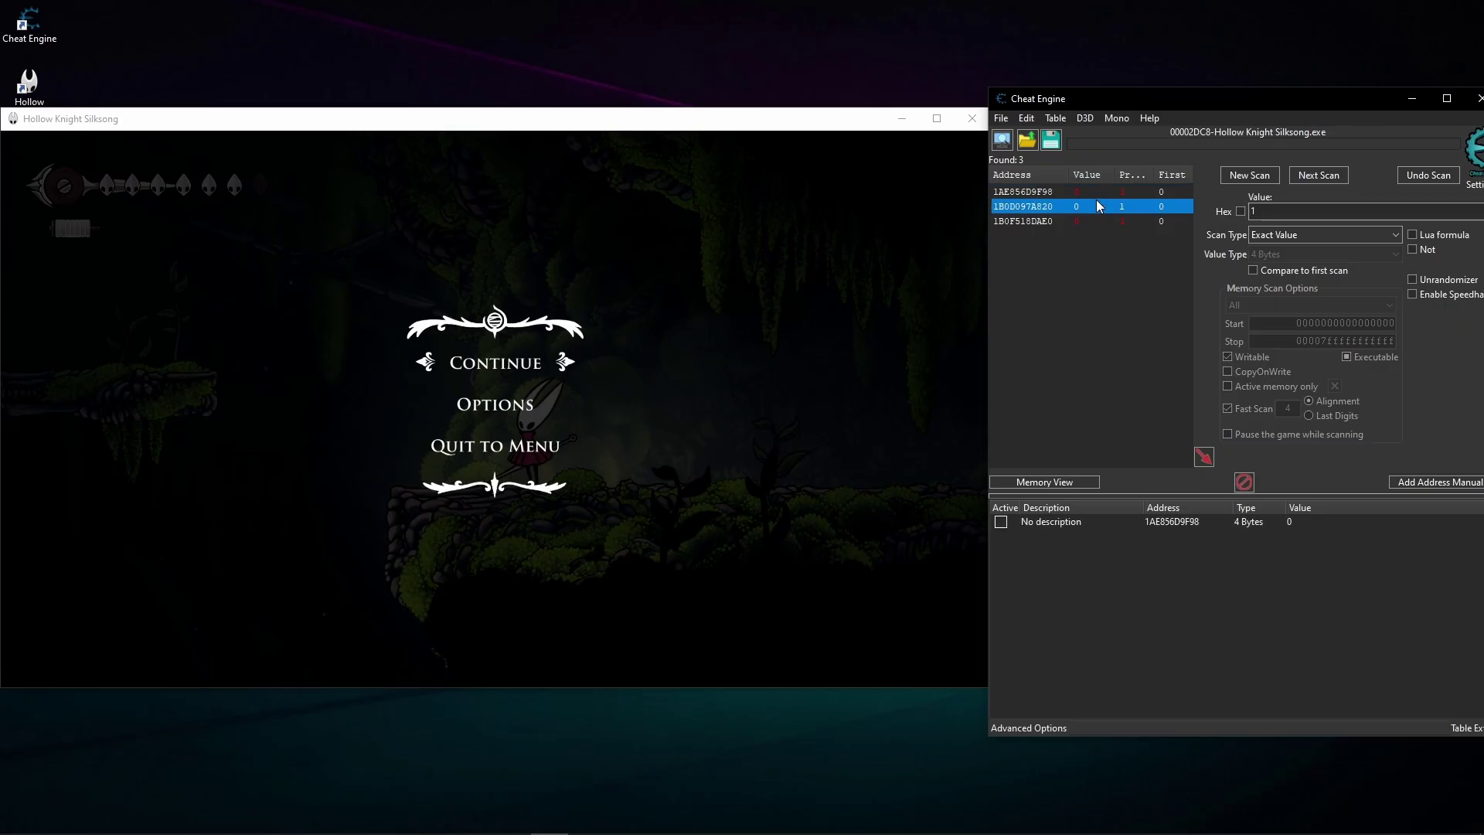
pyautogui.doubleClick(1096, 203)
pyautogui.doubleClick(1086, 221)
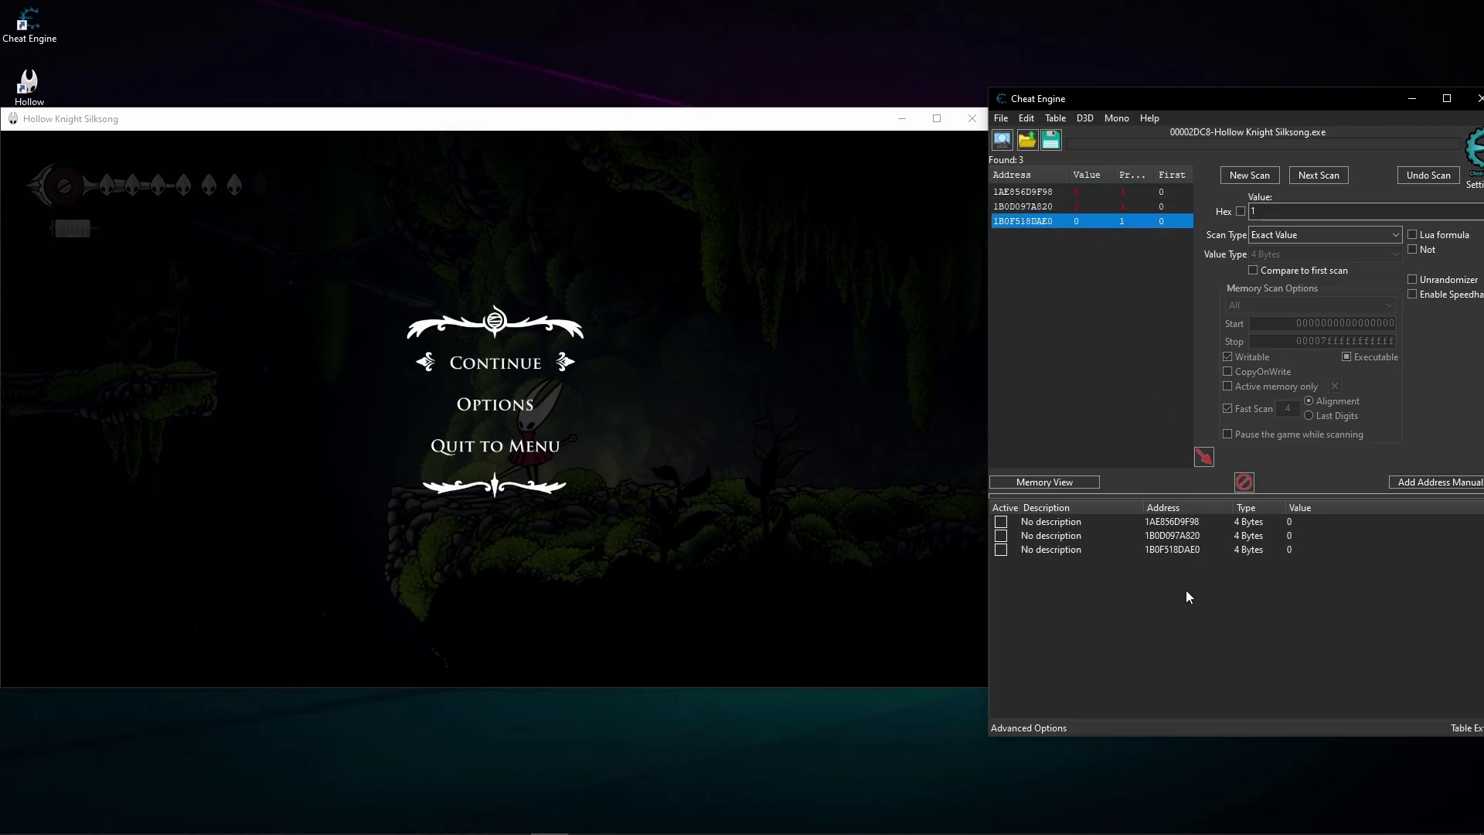
pyautogui.click(1156, 550)
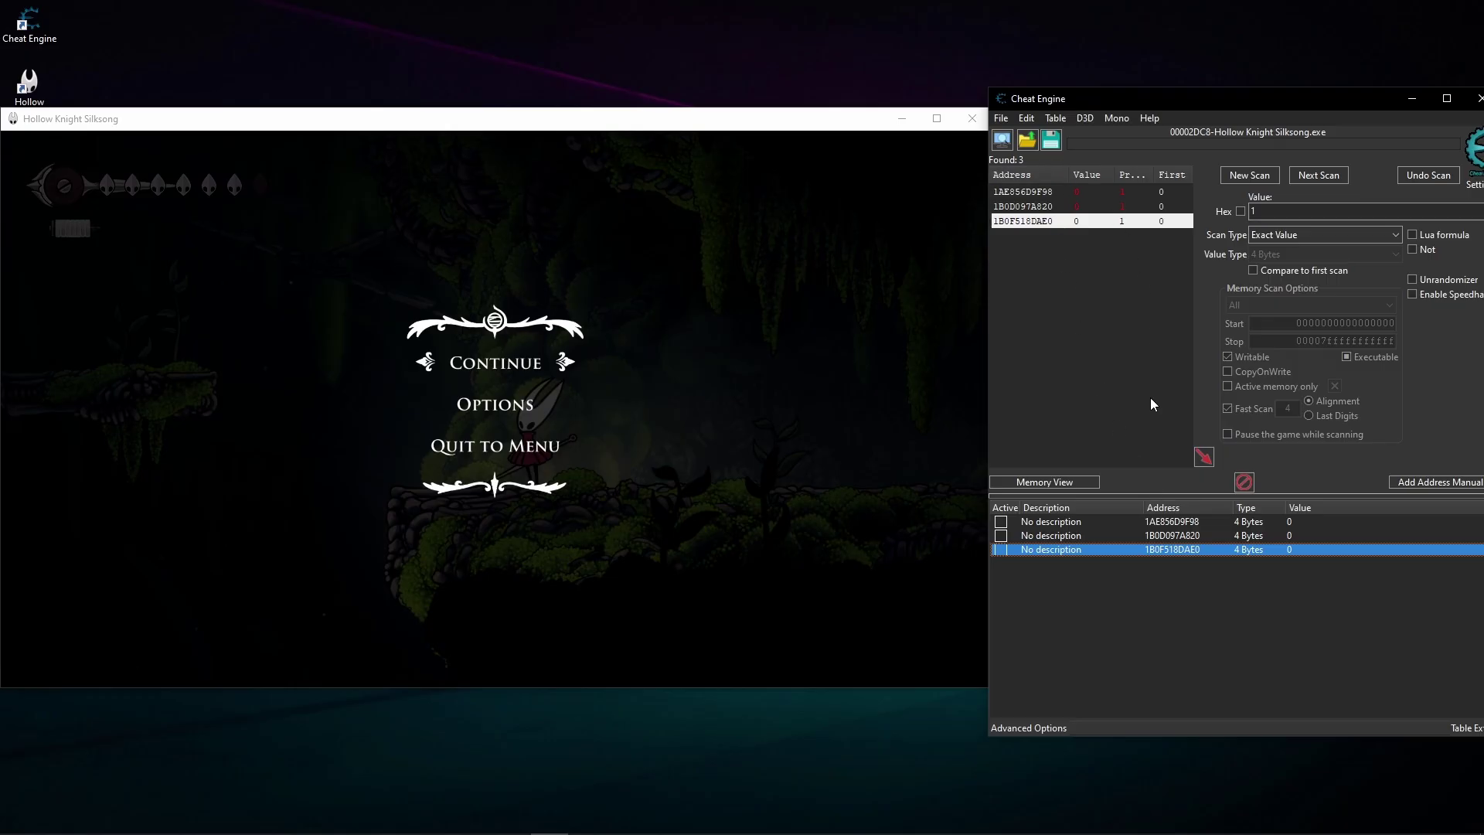
pyautogui.click(1111, 525)
pyautogui.click(1115, 538)
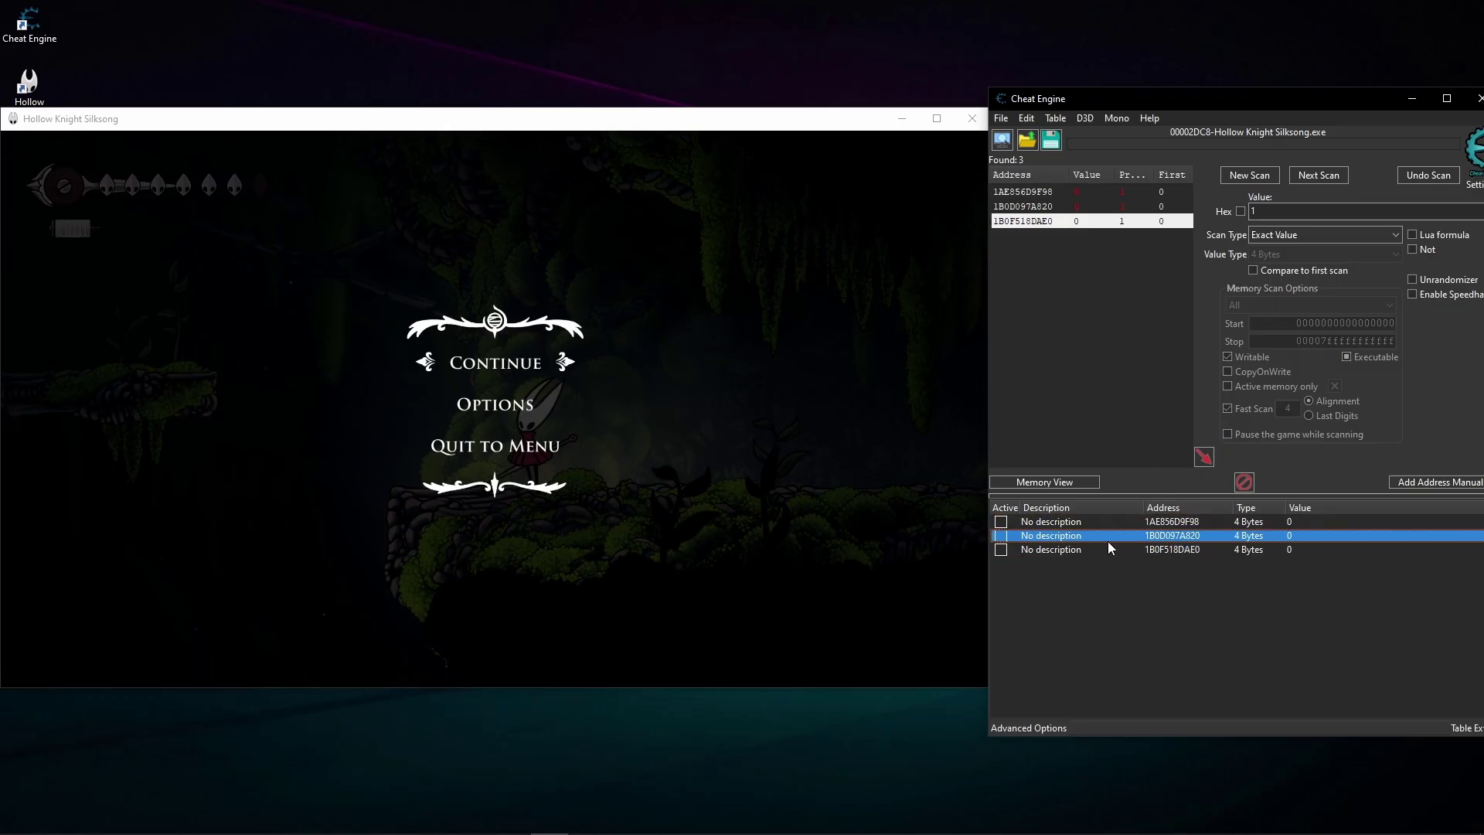
pyautogui.click(1102, 524)
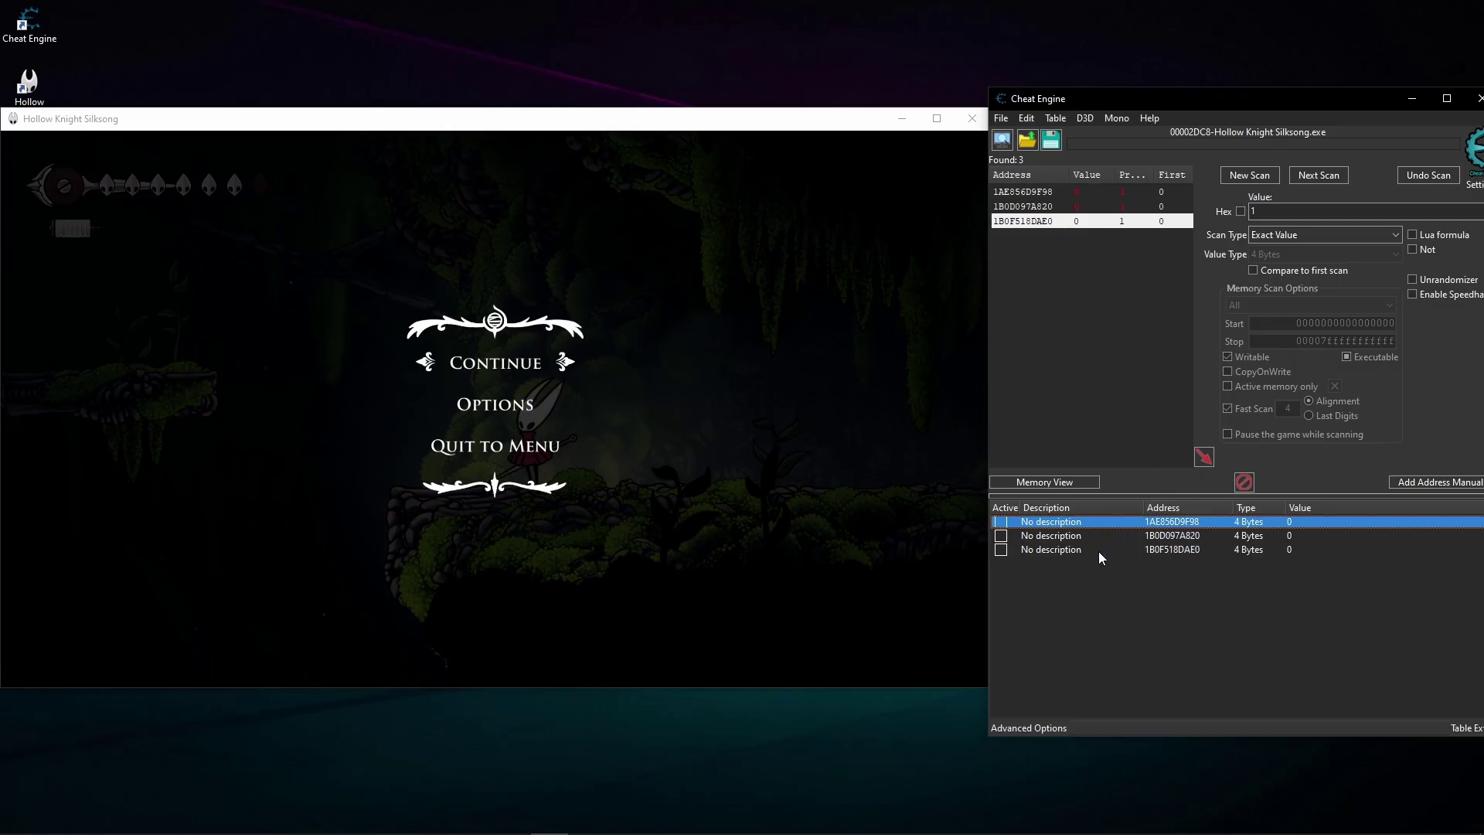
pyautogui.click(1098, 551)
pyautogui.click(1109, 535)
# Step: Resume the game, double-jump and pause in mid-air, and compare the three table entries with their values after landing
pyautogui.click(532, 363)
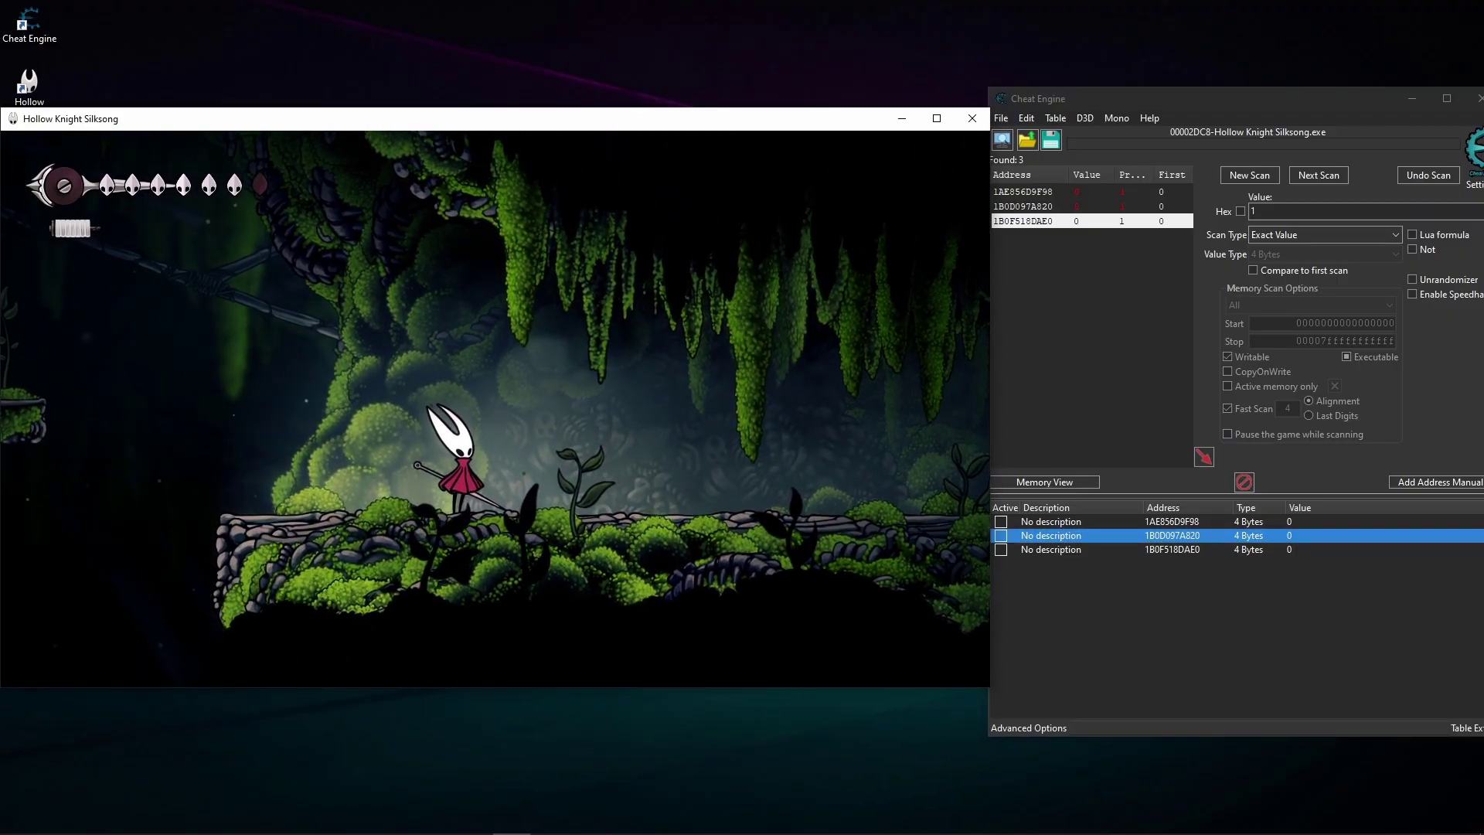
pyautogui.press('Left')
pyautogui.press('z')
pyautogui.press('z')
pyautogui.press('Escape')
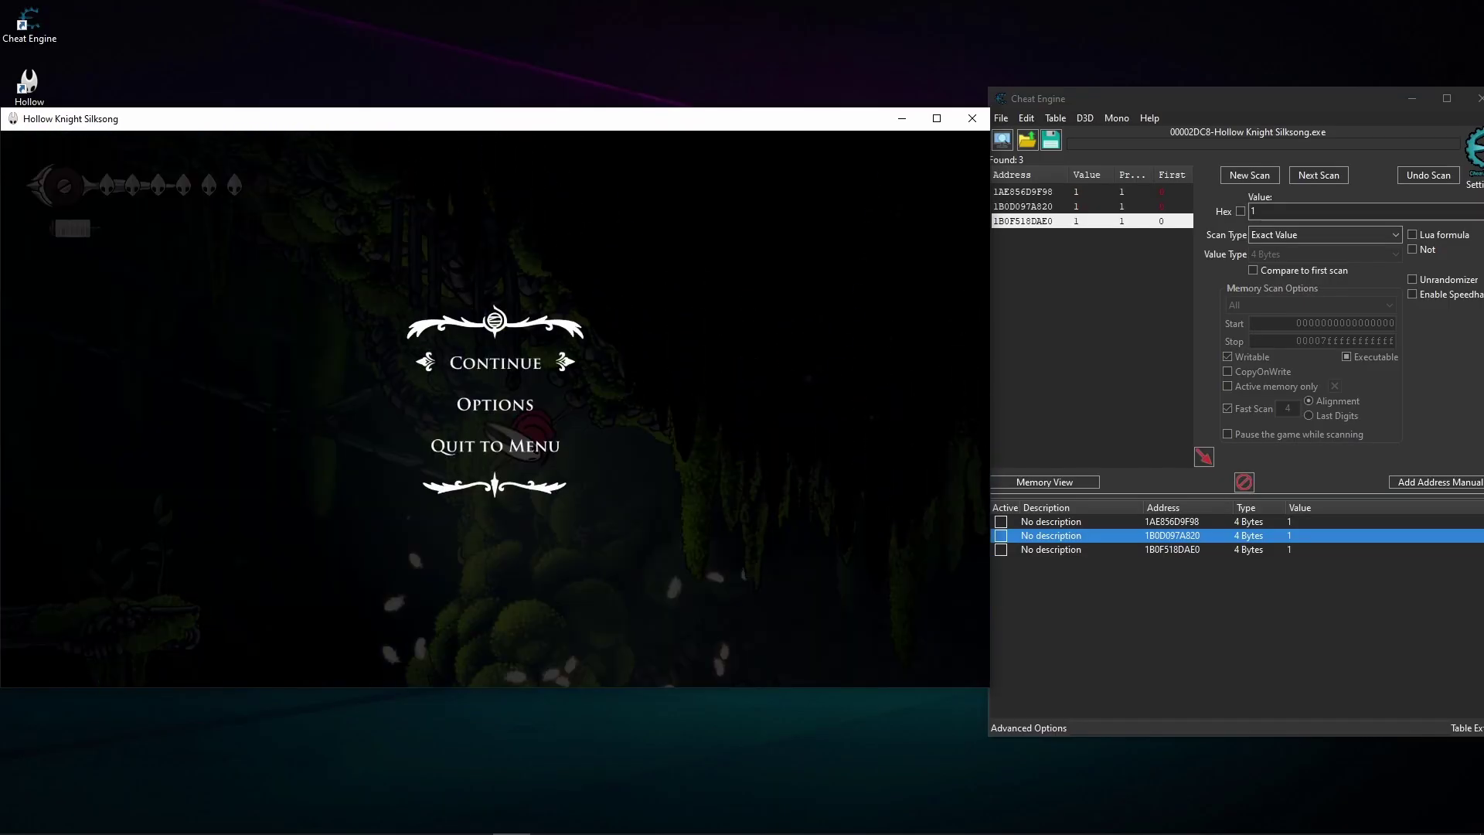
pyautogui.press('Escape')
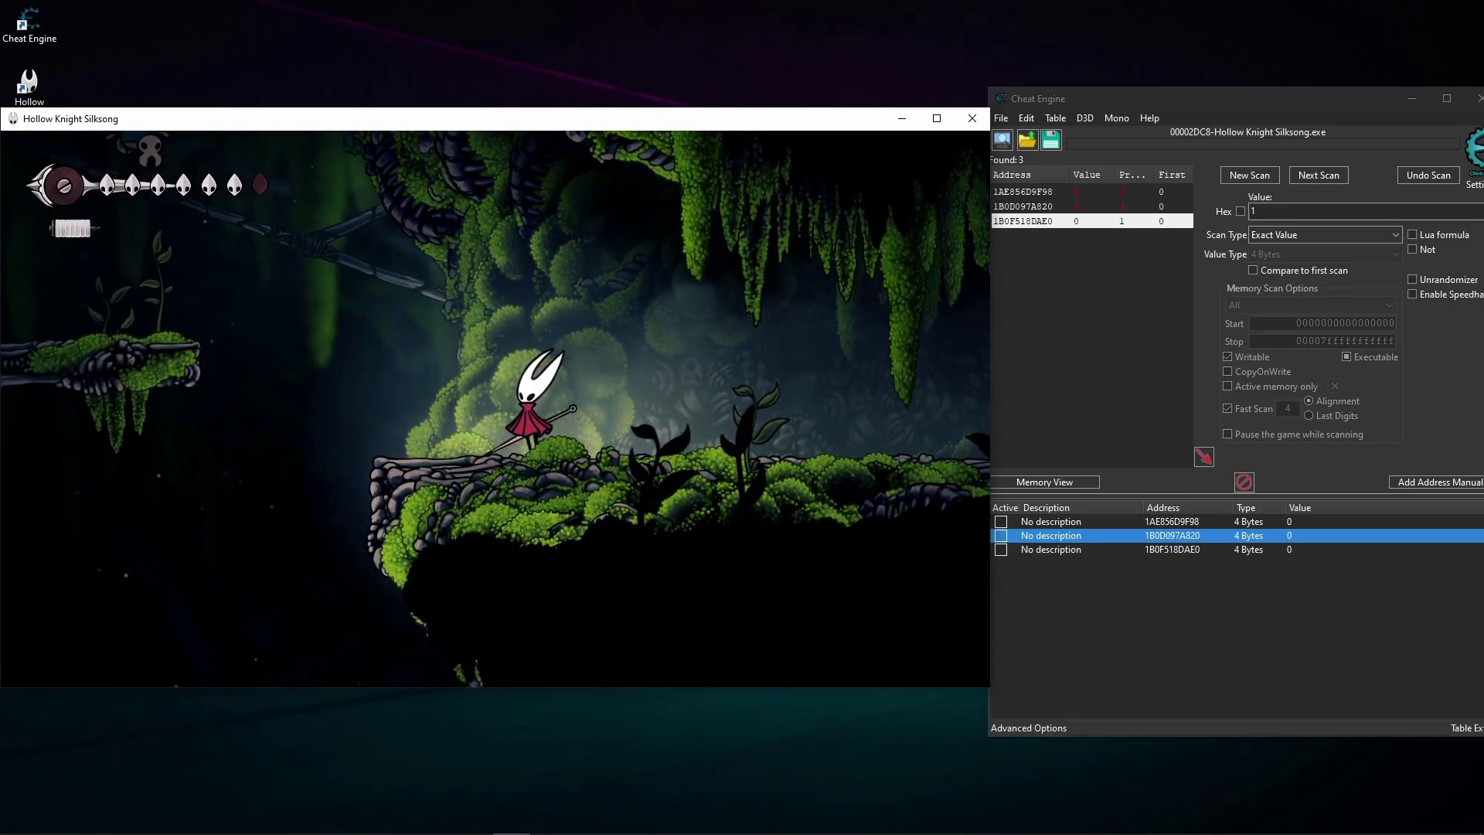
pyautogui.press('Escape')
pyautogui.press('Escape')
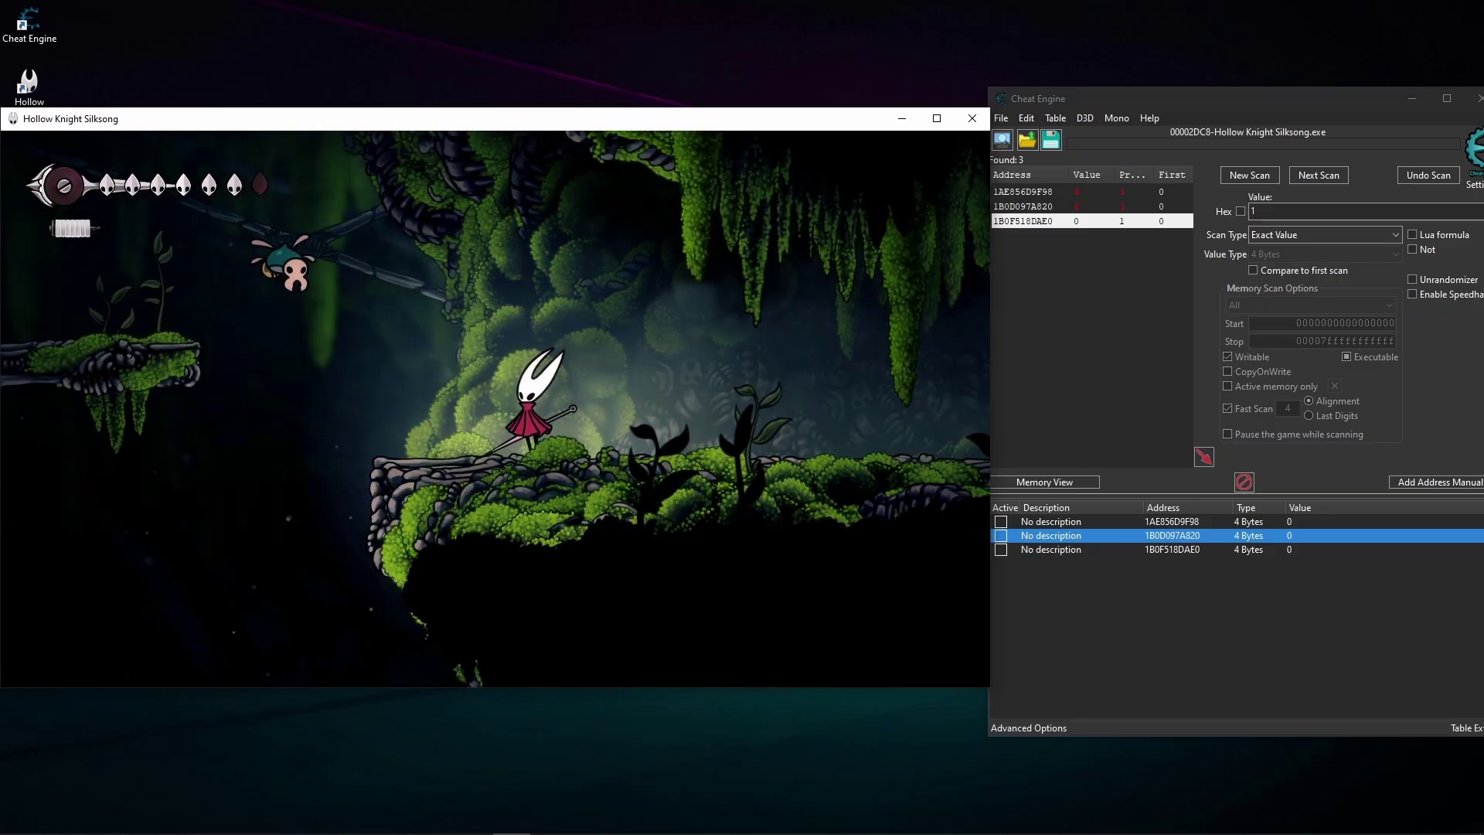
# Step: Jump along the mossy platform, attack the flying enemy, and pause the game with the character on the ground
pyautogui.press('Left')
pyautogui.press('z')
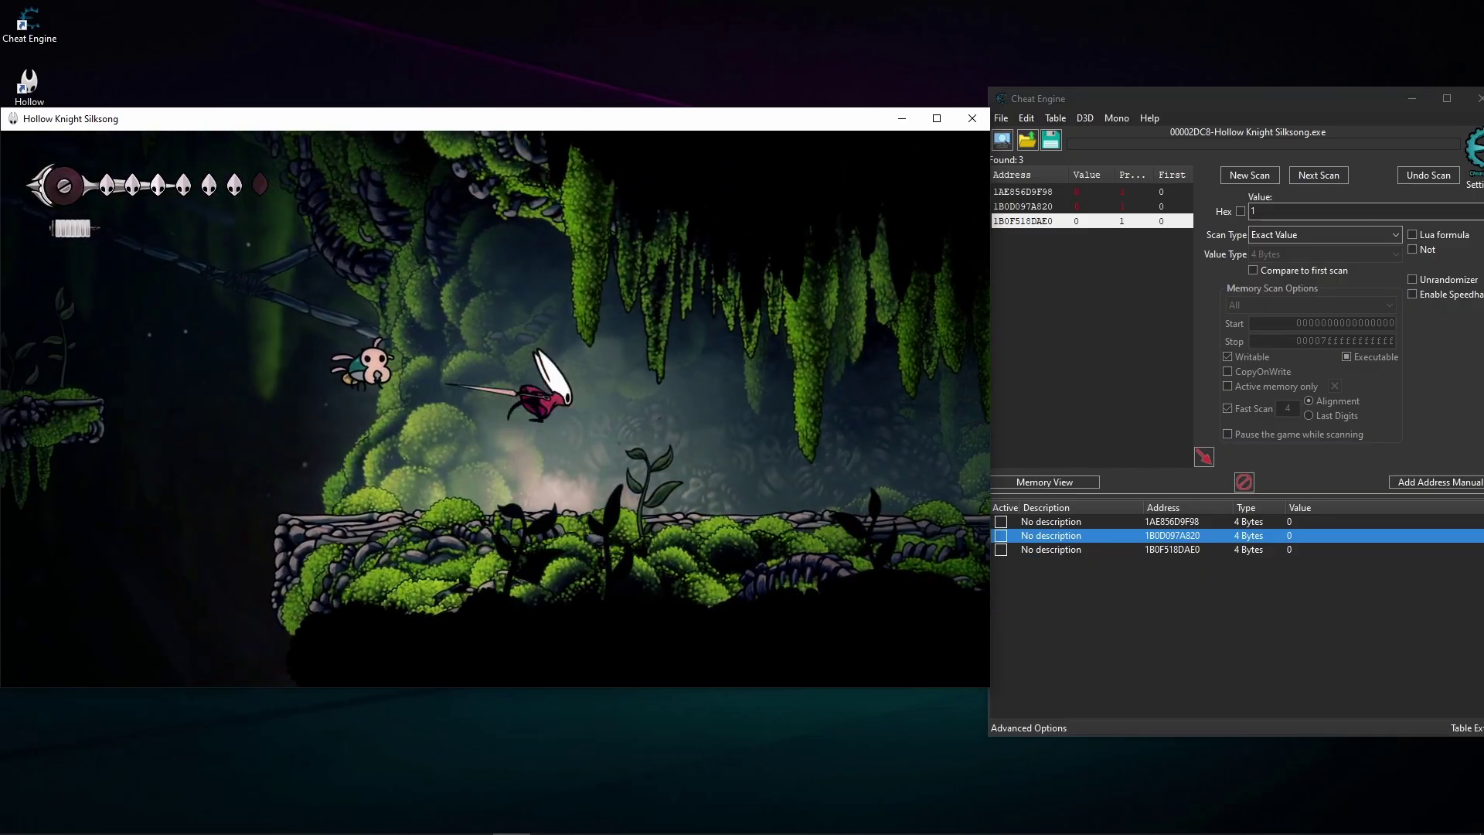
pyautogui.press('x')
pyautogui.press('x')
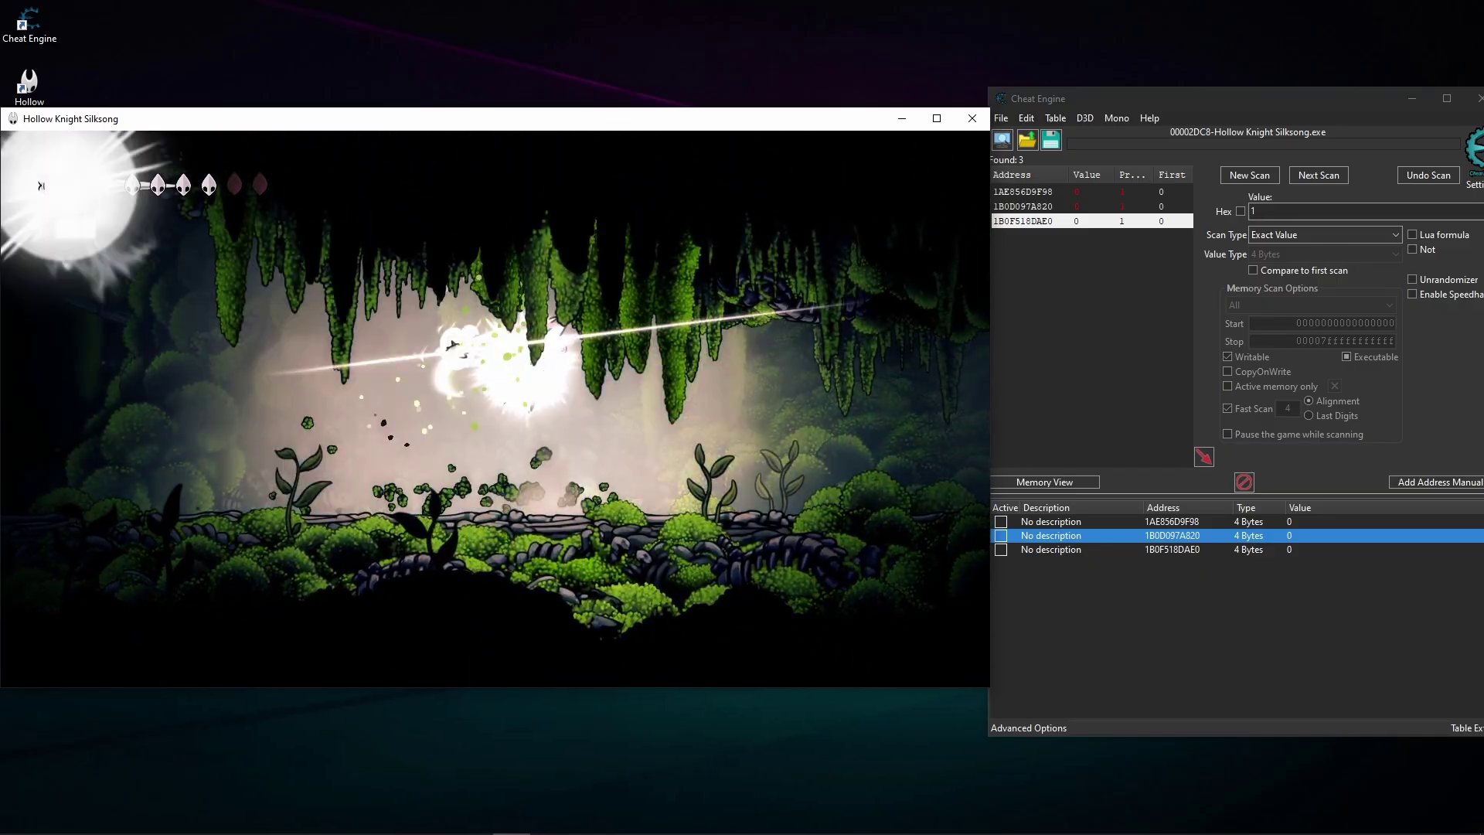
pyautogui.press('Escape')
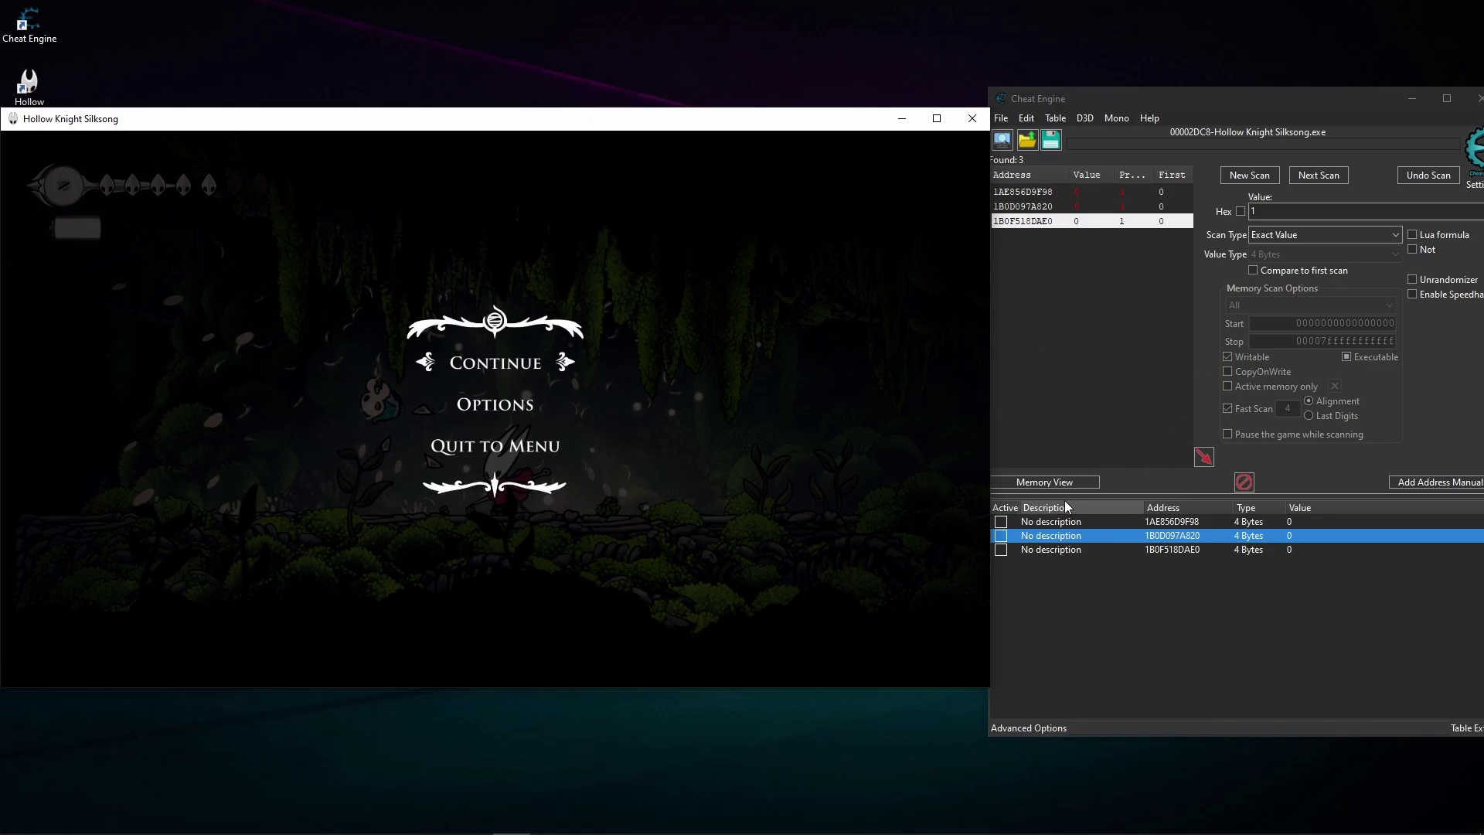
# Step: Freeze the 1AE856D9F98 entry at 0, resume the game to test double-jumping, and unfreeze the entry after pausing
pyautogui.click(1004, 525)
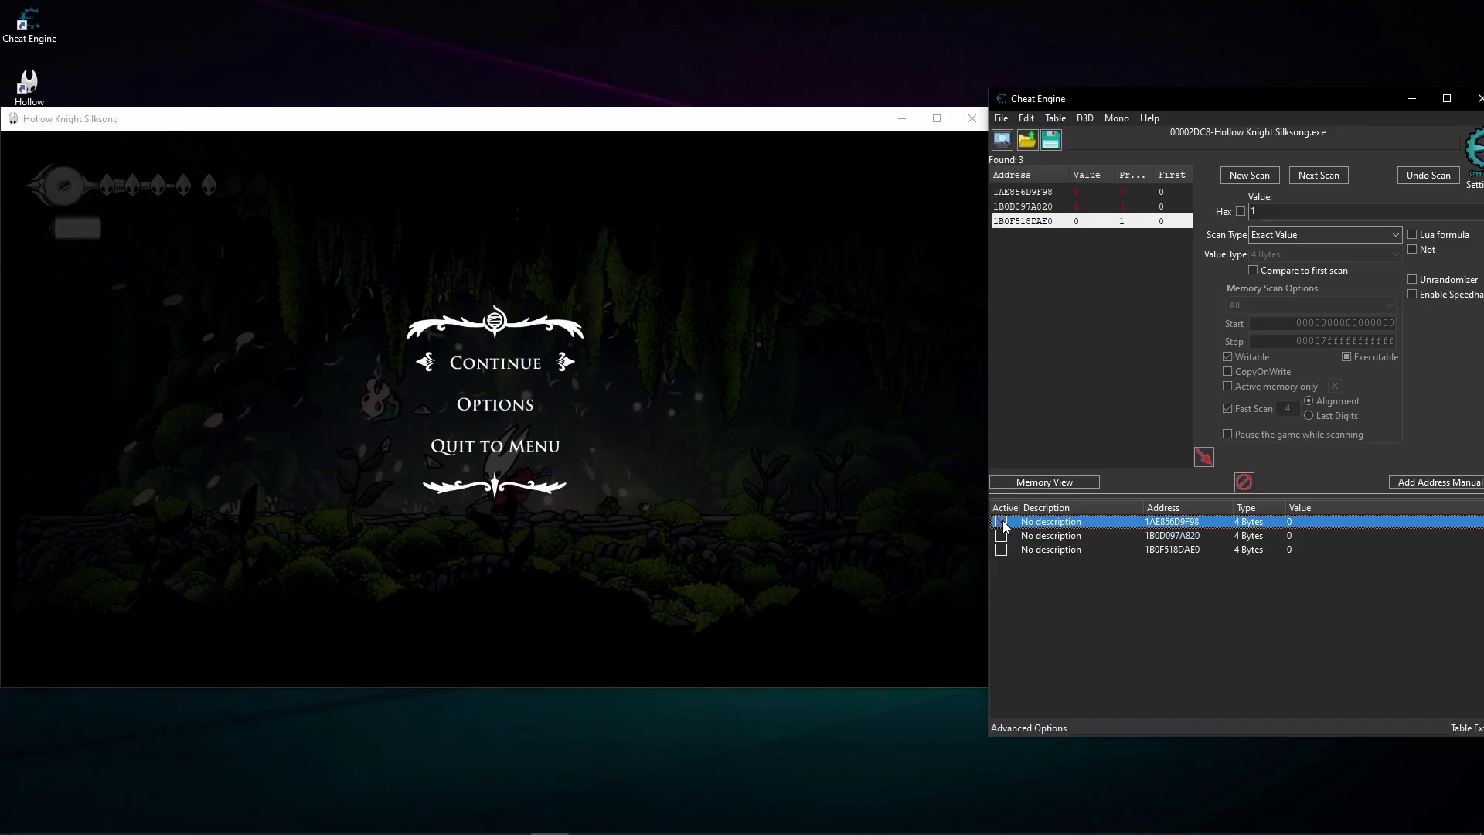
pyautogui.click(514, 362)
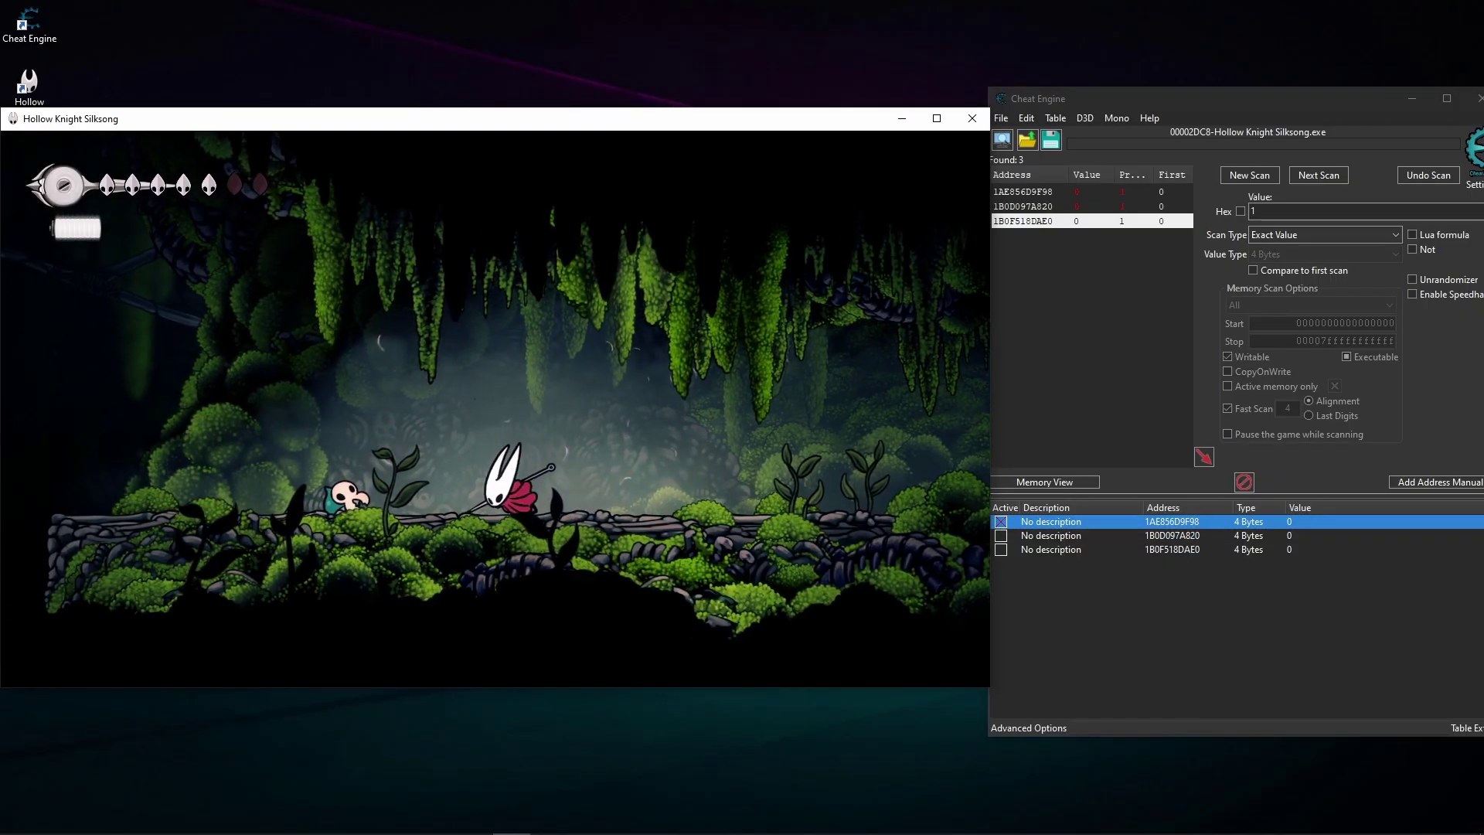
pyautogui.press('Left')
pyautogui.press('z')
pyautogui.press('z')
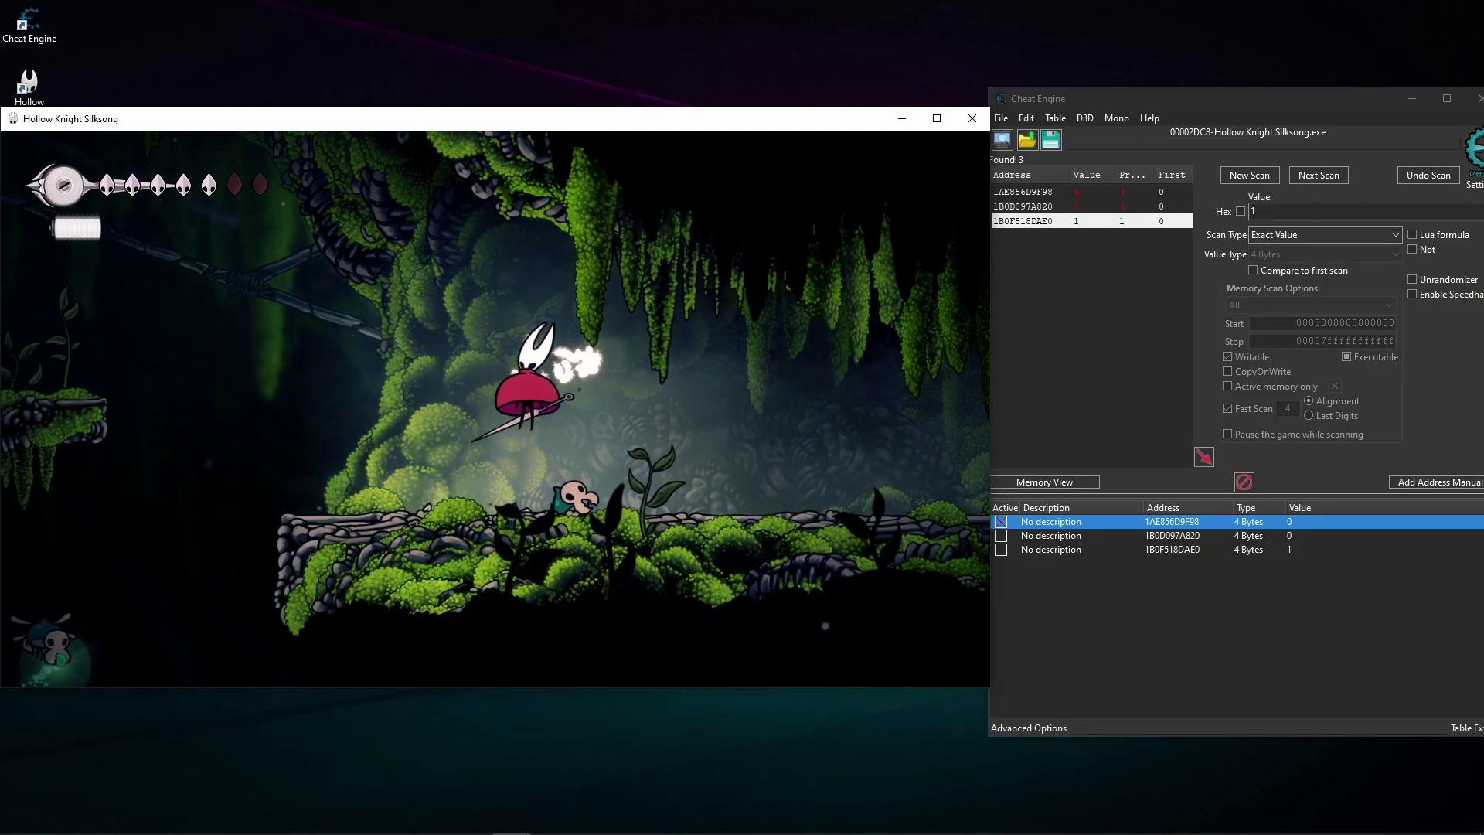
pyautogui.press('z')
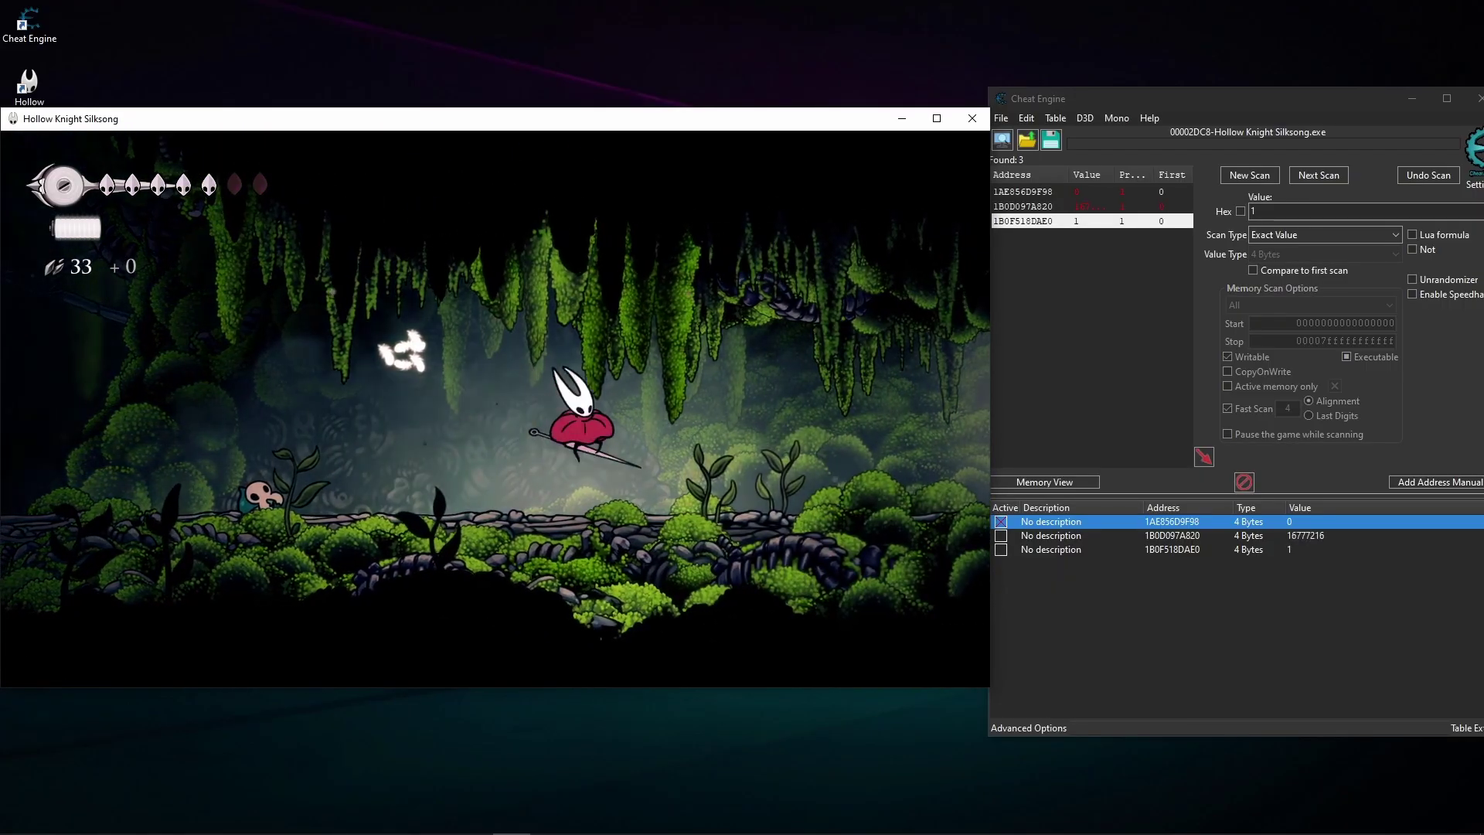
pyautogui.press('Escape')
pyautogui.click(1000, 522)
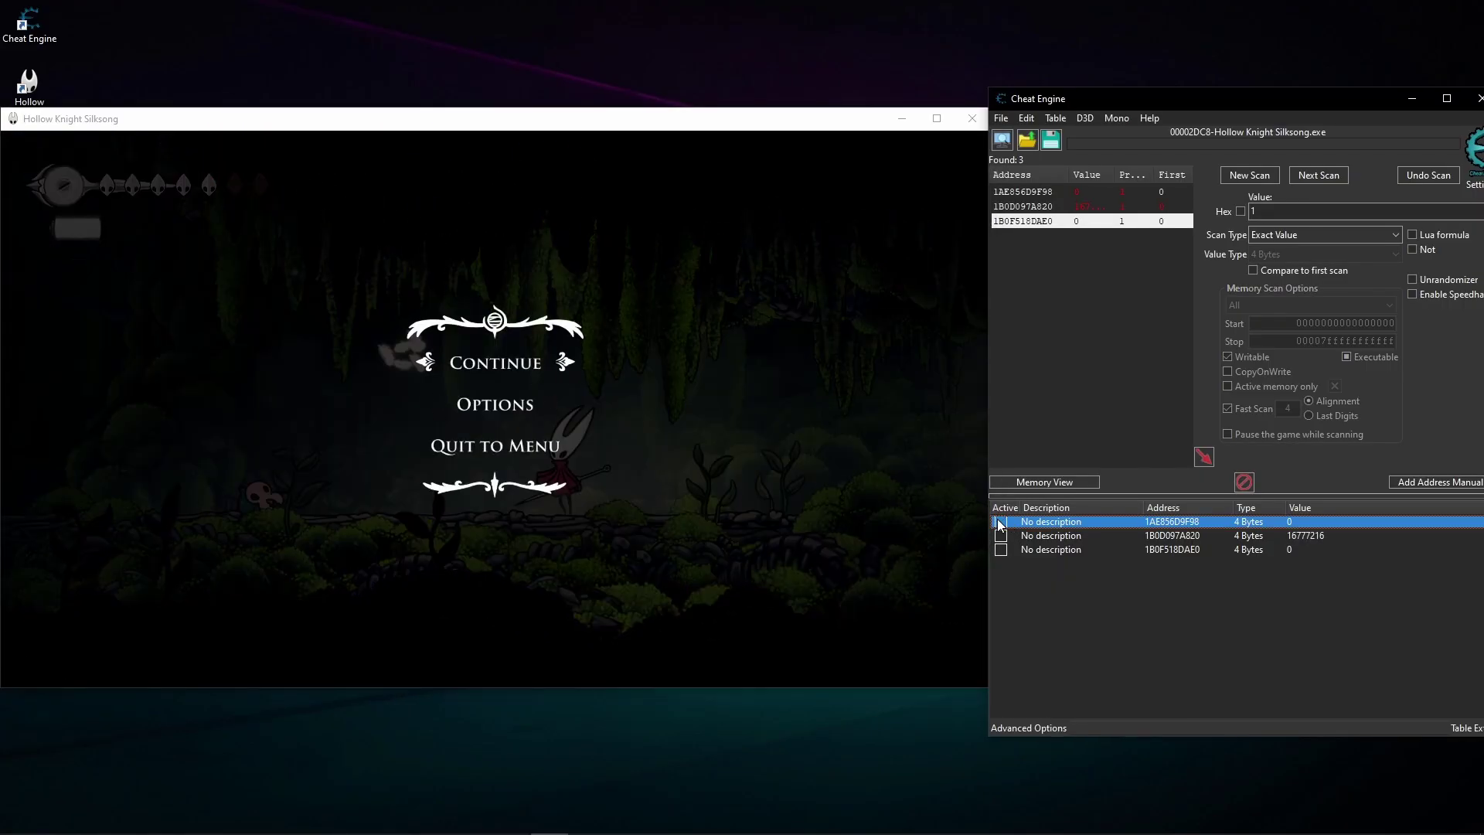
# Step: Delete the 1B0D097A820 and 1AE856D9F98 entries from the cheat table
pyautogui.click(1052, 536)
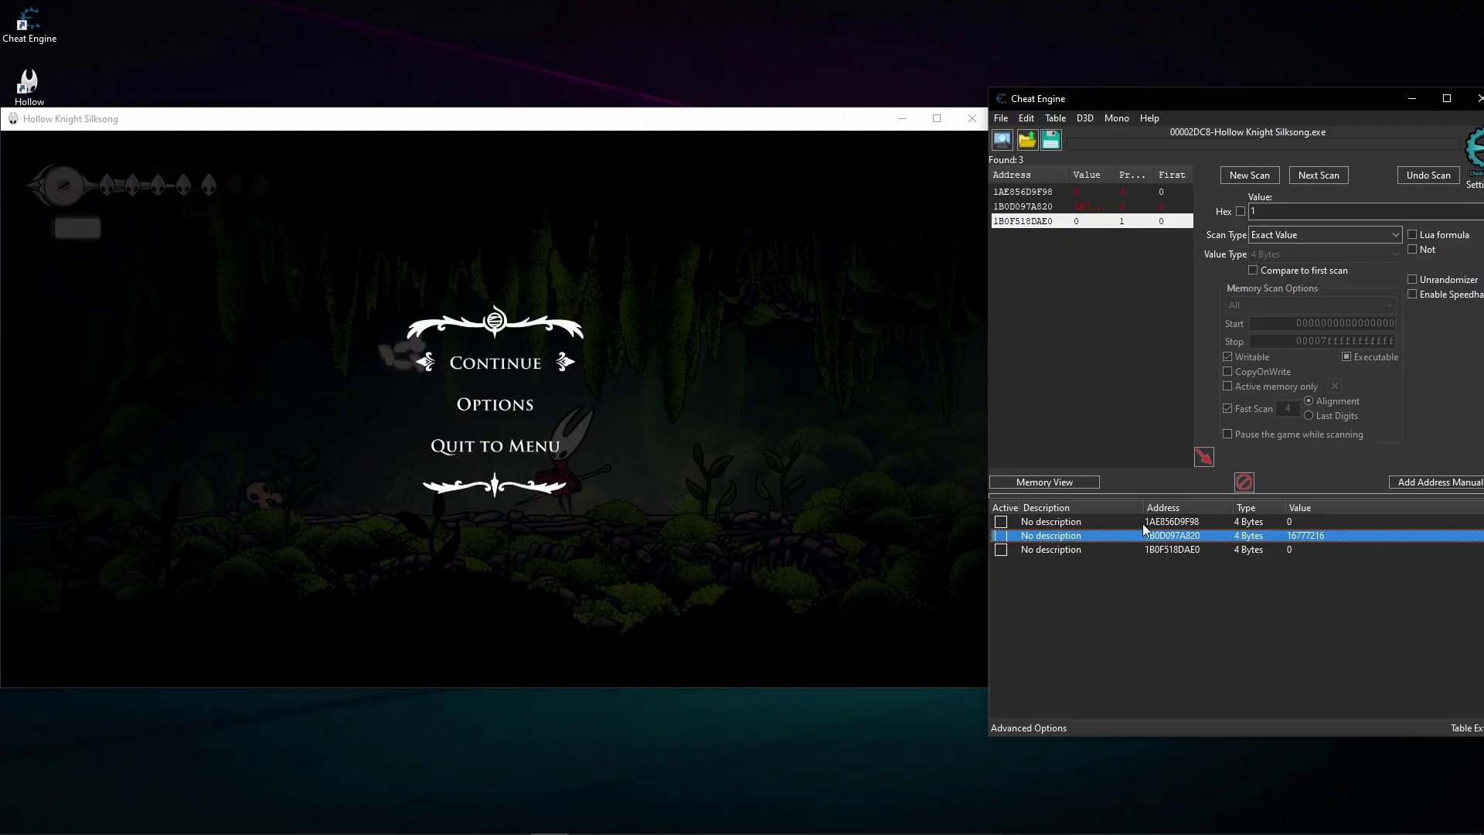
pyautogui.rightClick(1172, 539)
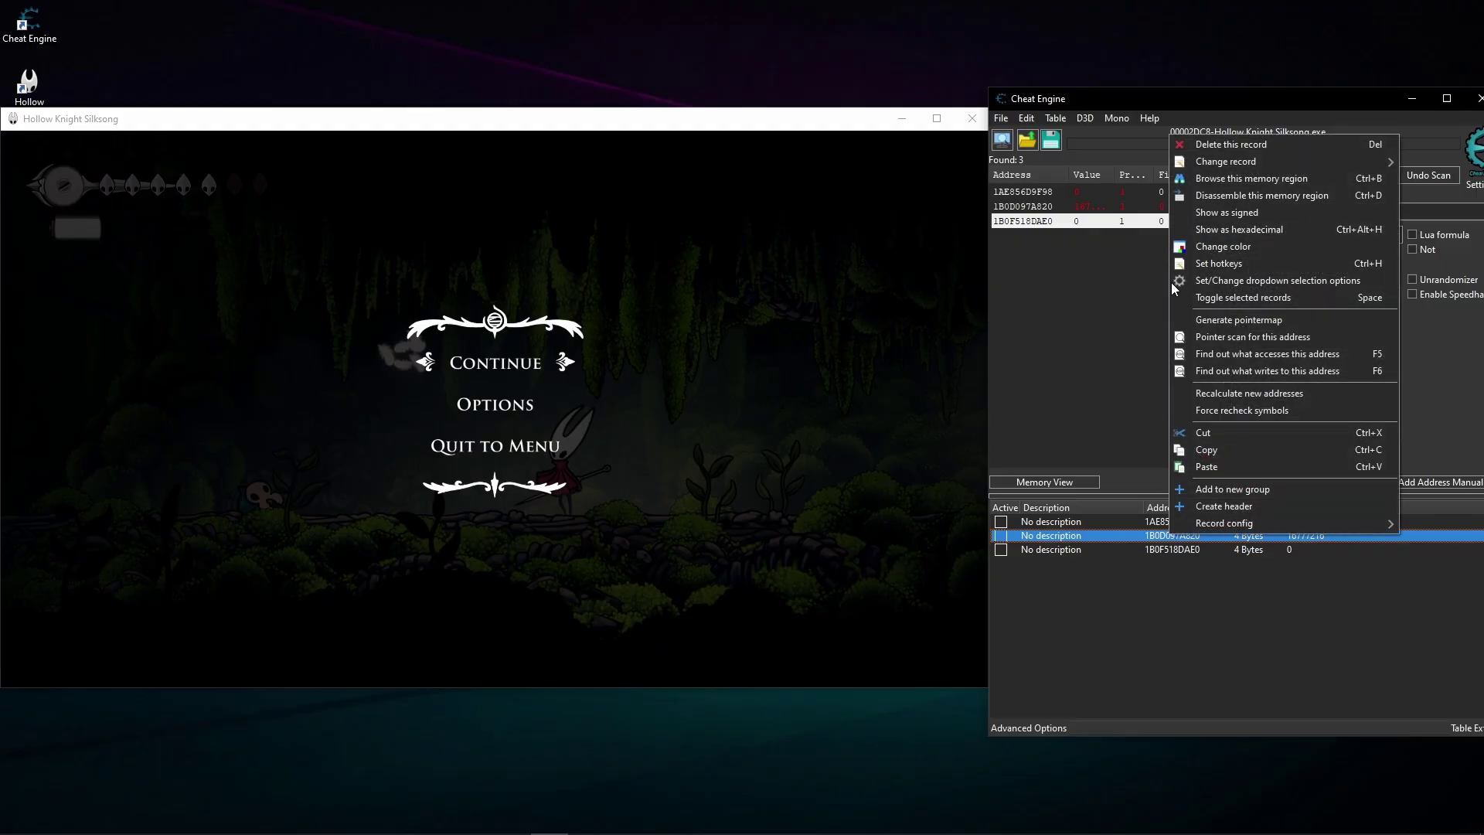
pyautogui.click(1229, 144)
pyautogui.click(725, 442)
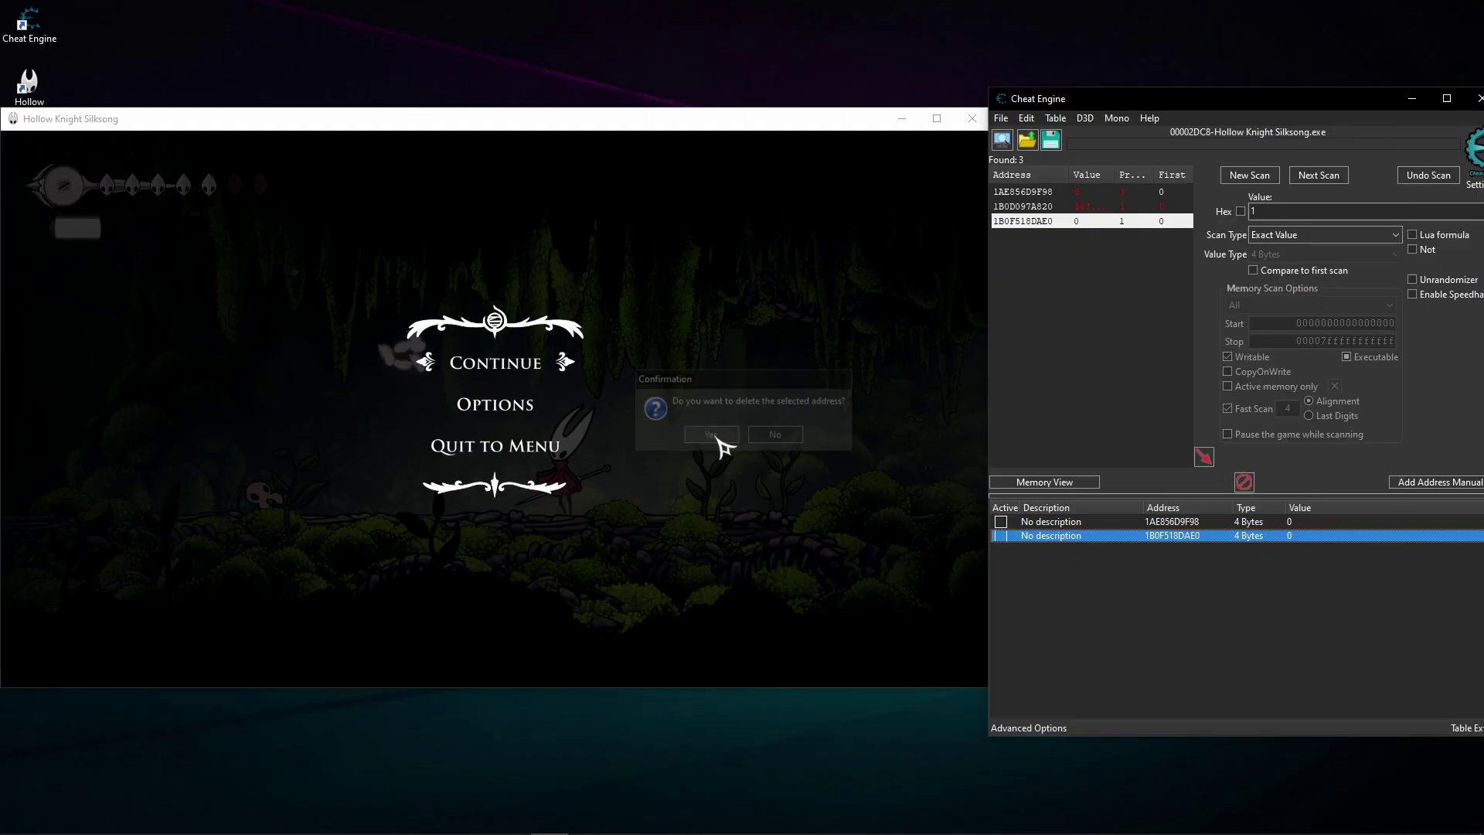
pyautogui.click(1110, 524)
pyautogui.rightClick(1110, 525)
pyautogui.click(1157, 135)
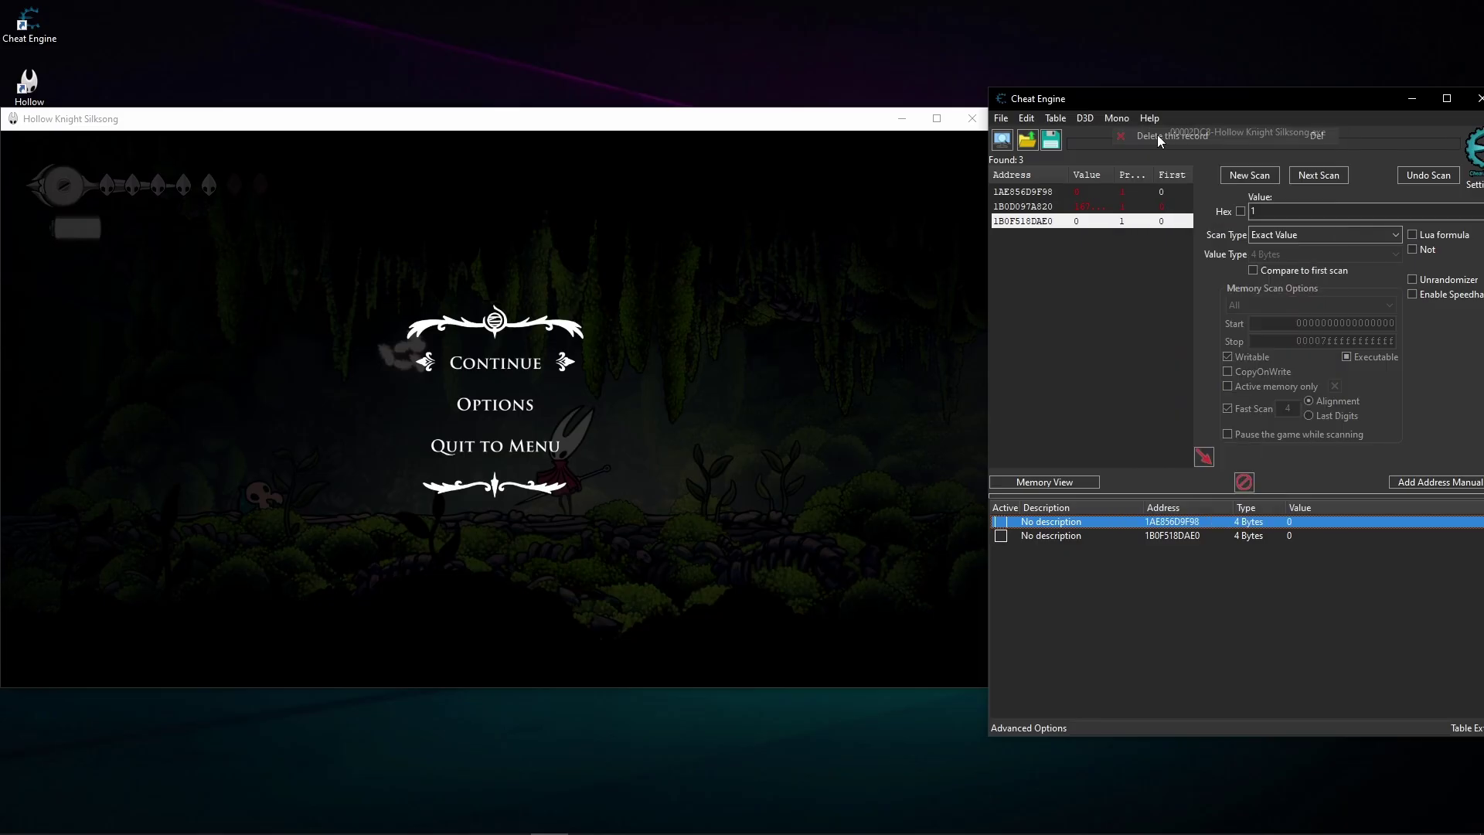
pyautogui.click(710, 436)
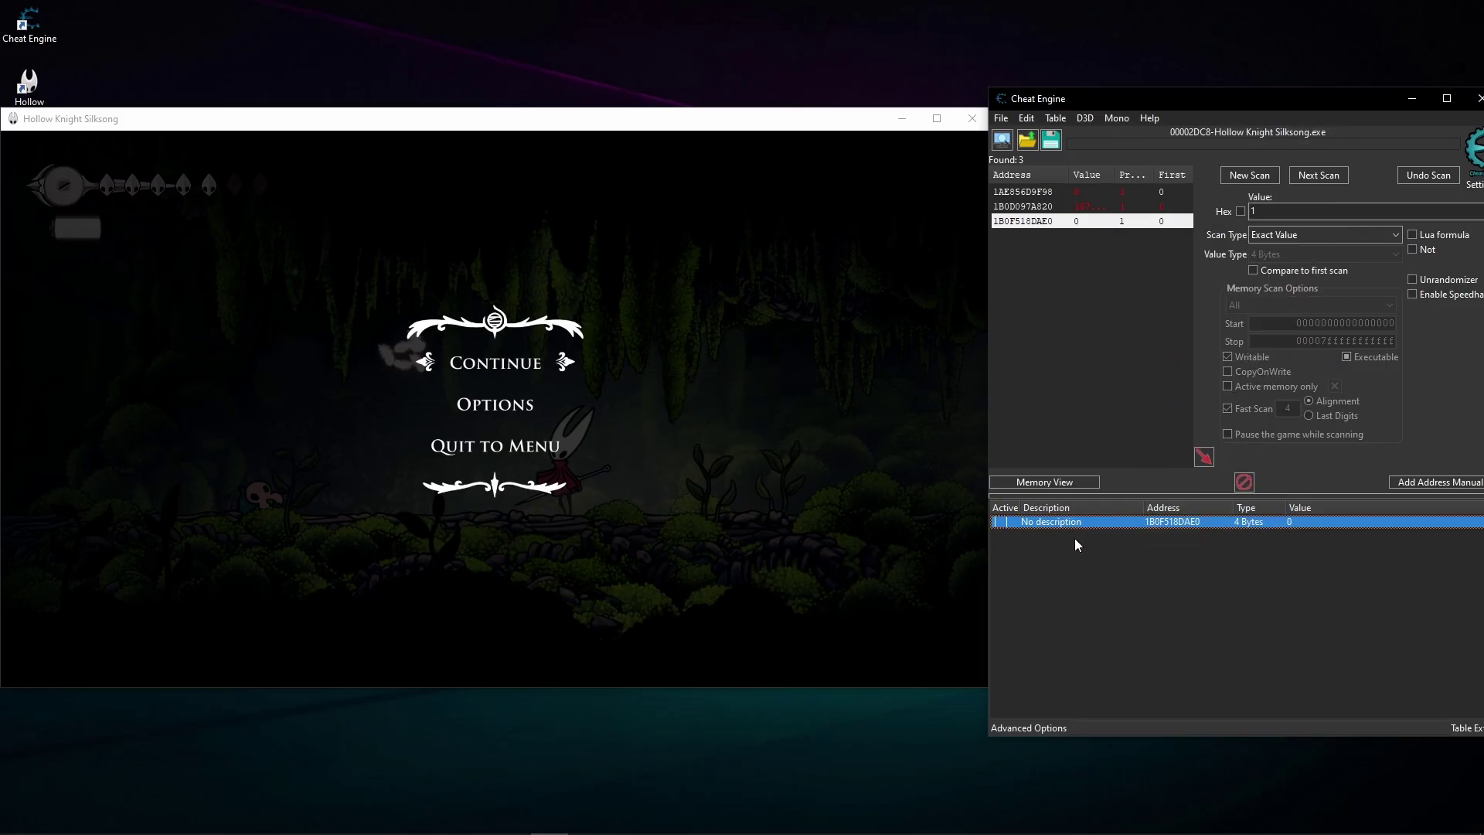
# Step: Freeze the 1B0F518DAE0 entry at 0, resume the game, and chain repeated mid-air jumps up into the upper part of the cavern
pyautogui.click(1001, 523)
pyautogui.click(475, 364)
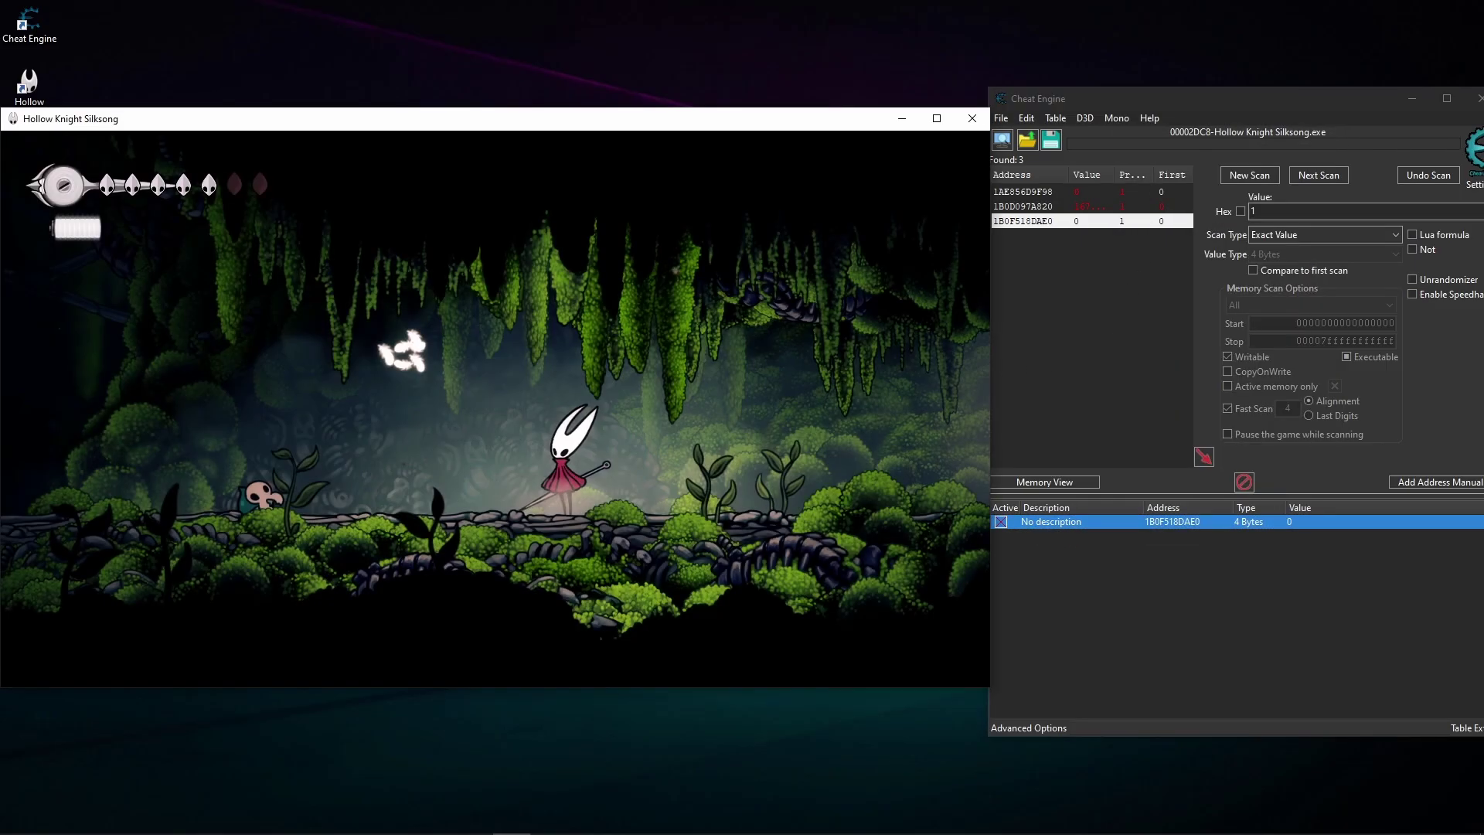
pyautogui.press('z')
pyautogui.press('z')
pyautogui.press('Left')
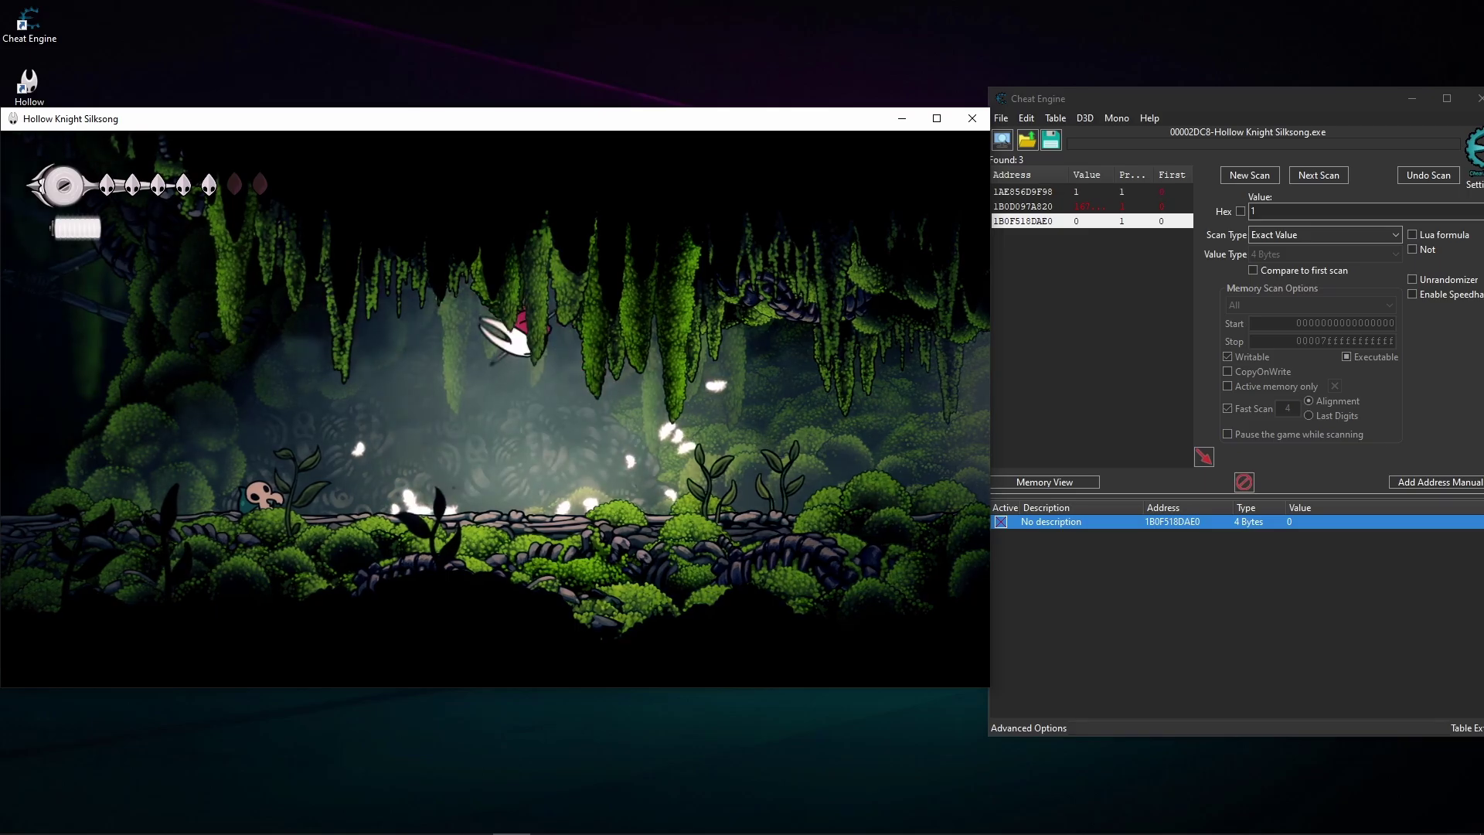
pyautogui.press('z')
pyautogui.press('z')
pyautogui.press('Left')
pyautogui.press('z')
pyautogui.press('z')
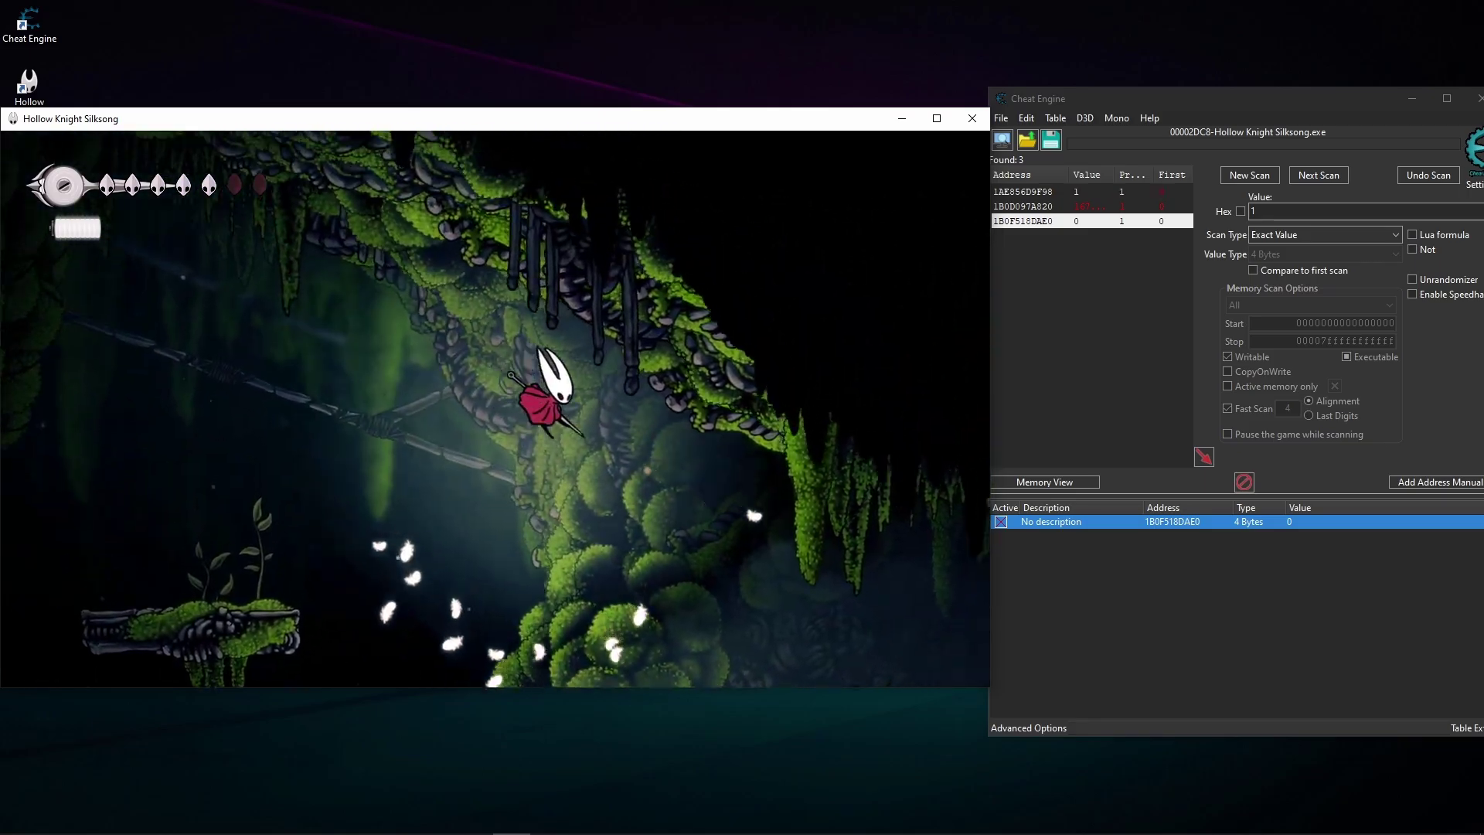
pyautogui.press('z')
pyautogui.press('z')
pyautogui.press('Right')
pyautogui.press('z')
pyautogui.press('z')
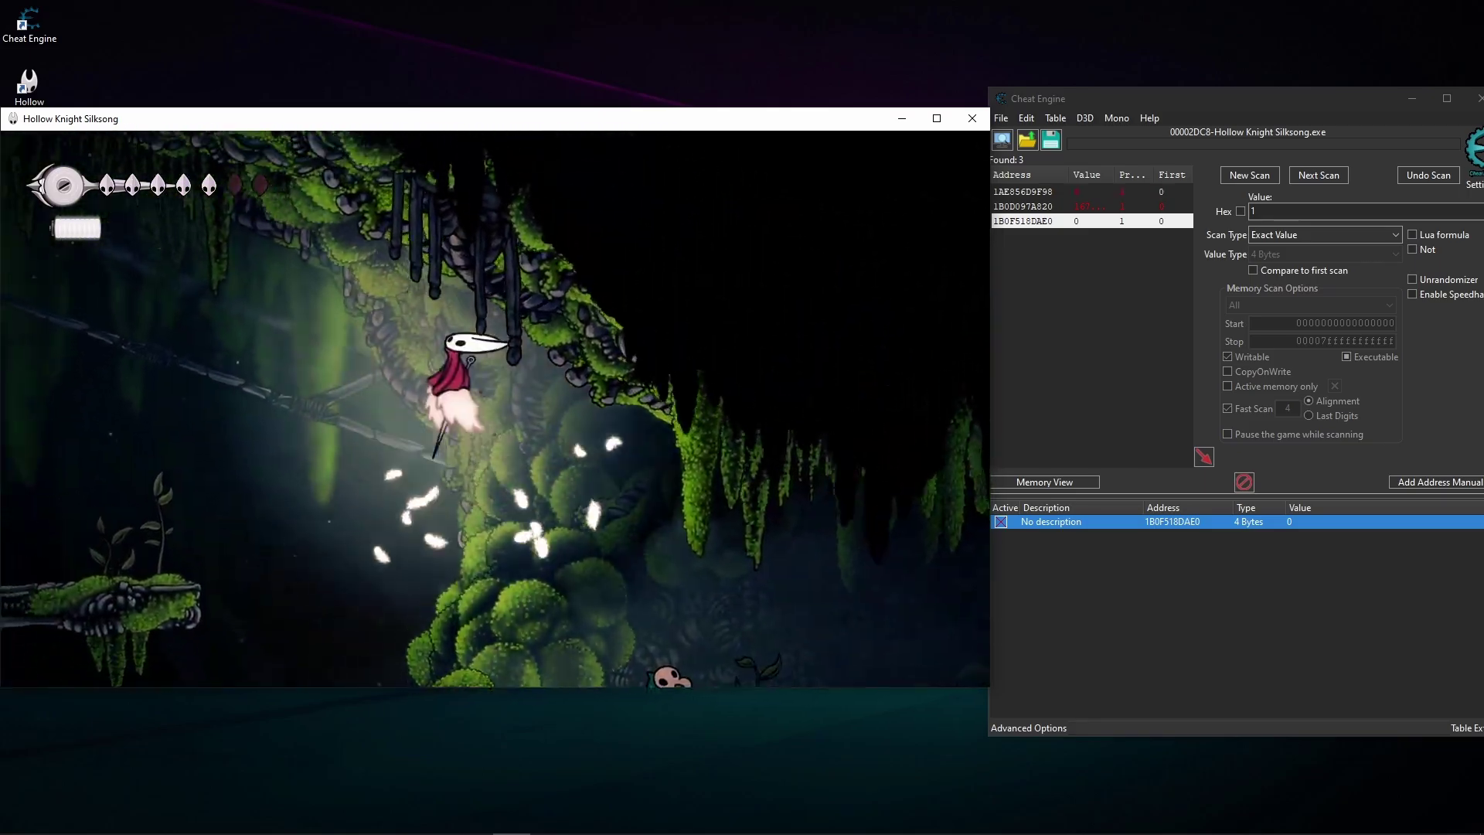
pyautogui.press('Left')
pyautogui.press('z')
pyautogui.press('z')
pyautogui.press('z')
pyautogui.press('Right')
pyautogui.press('z')
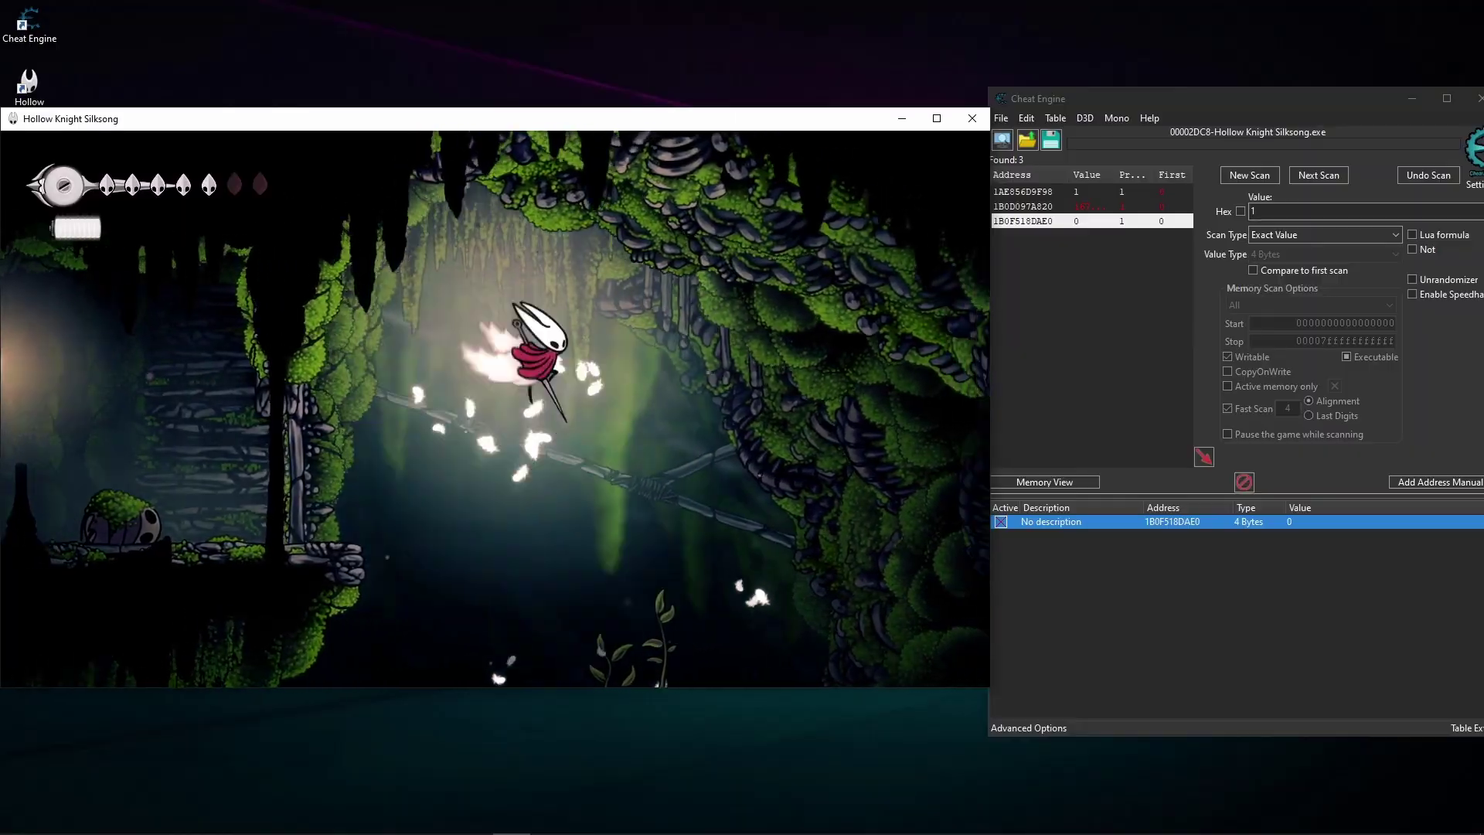
pyautogui.press('z')
pyautogui.press('Left')
pyautogui.press('z')
pyautogui.press('Right')
pyautogui.press('z')
pyautogui.press('Left')
pyautogui.press('z')
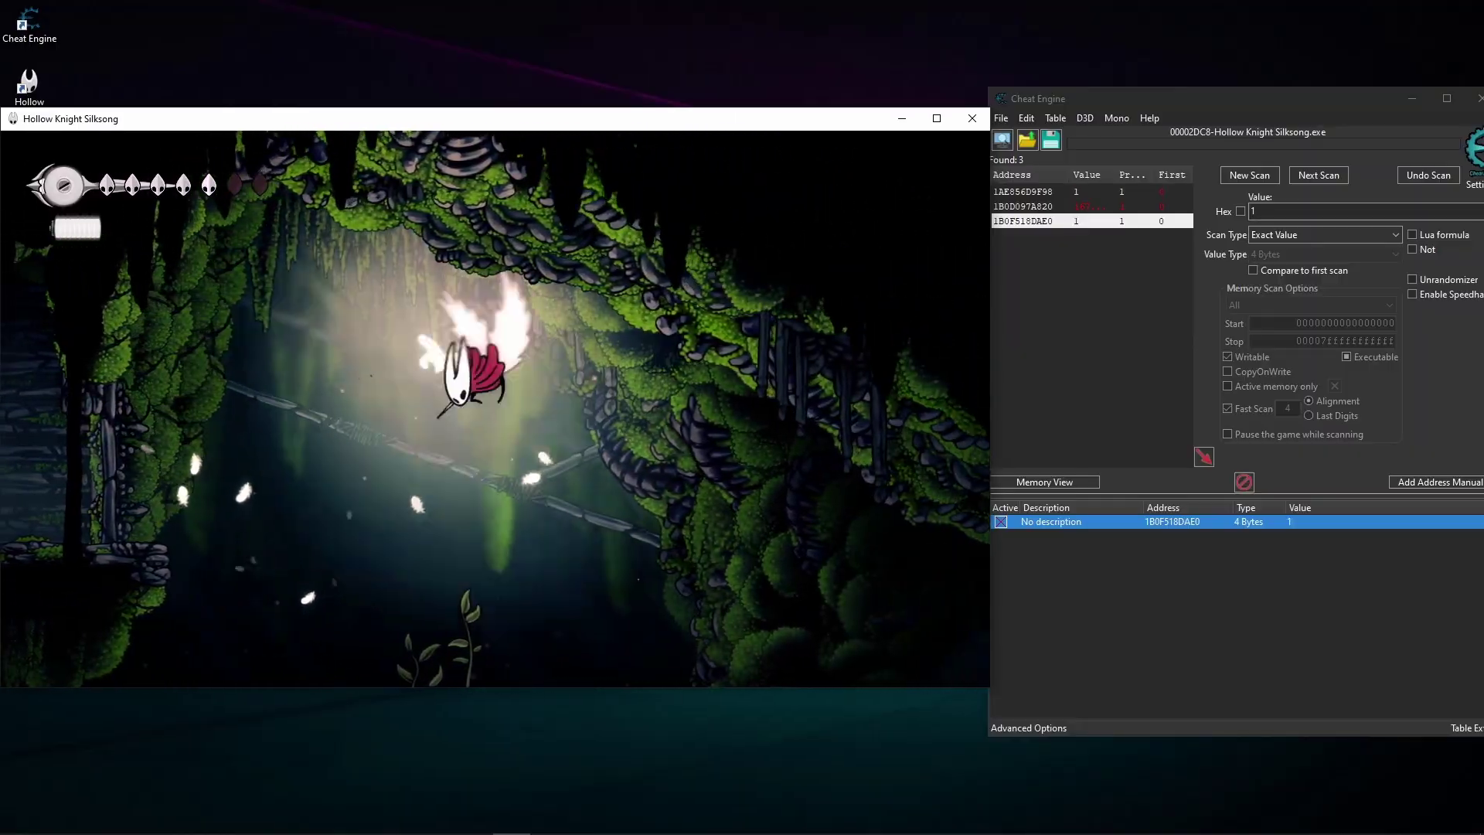
pyautogui.press('z')
pyautogui.press('Right')
pyautogui.press('z')
pyautogui.press('Left')
pyautogui.press('z')
pyautogui.press('z')
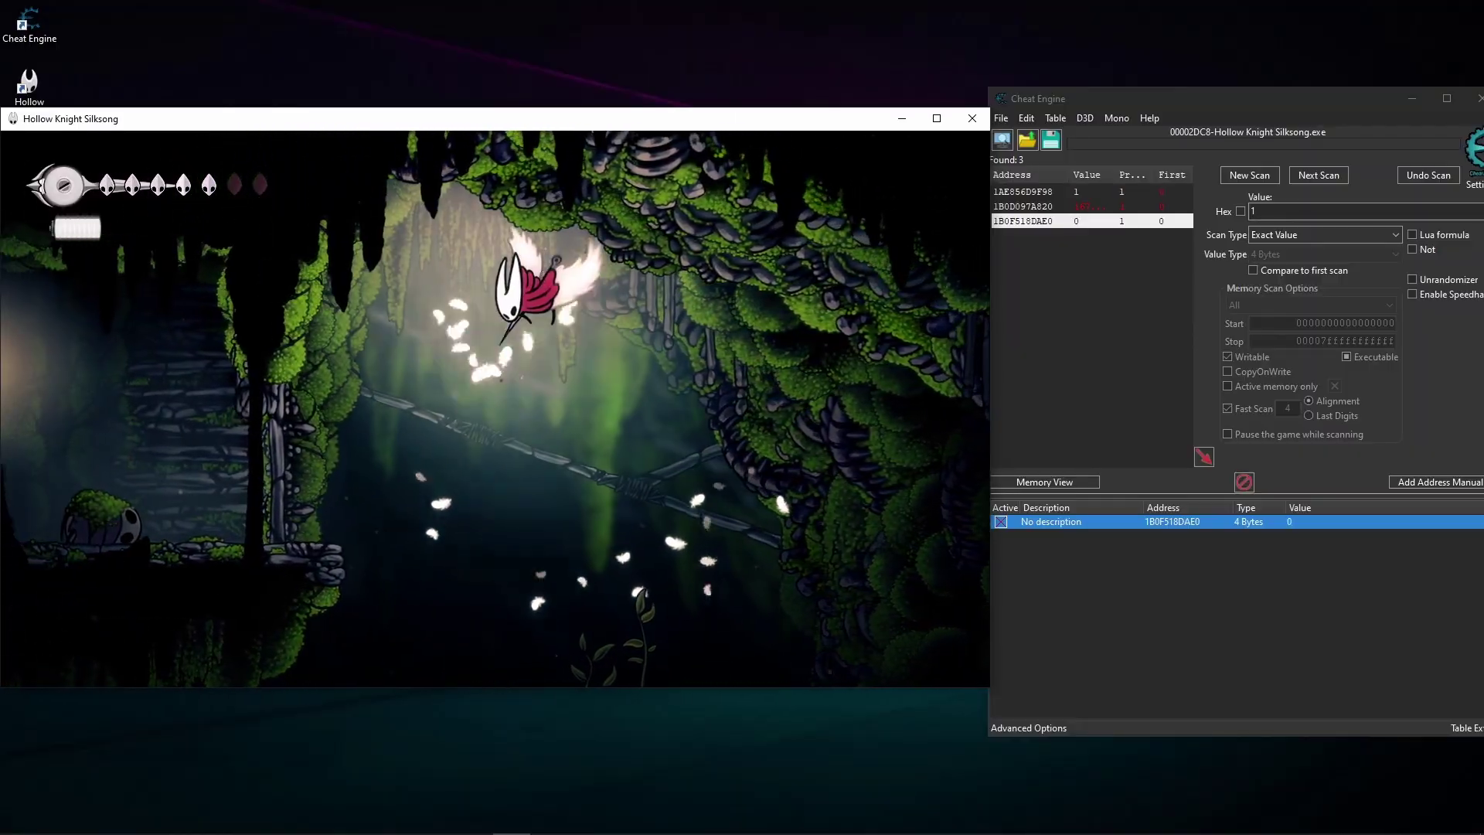
pyautogui.press('z')
pyautogui.press('z')
pyautogui.press('z')
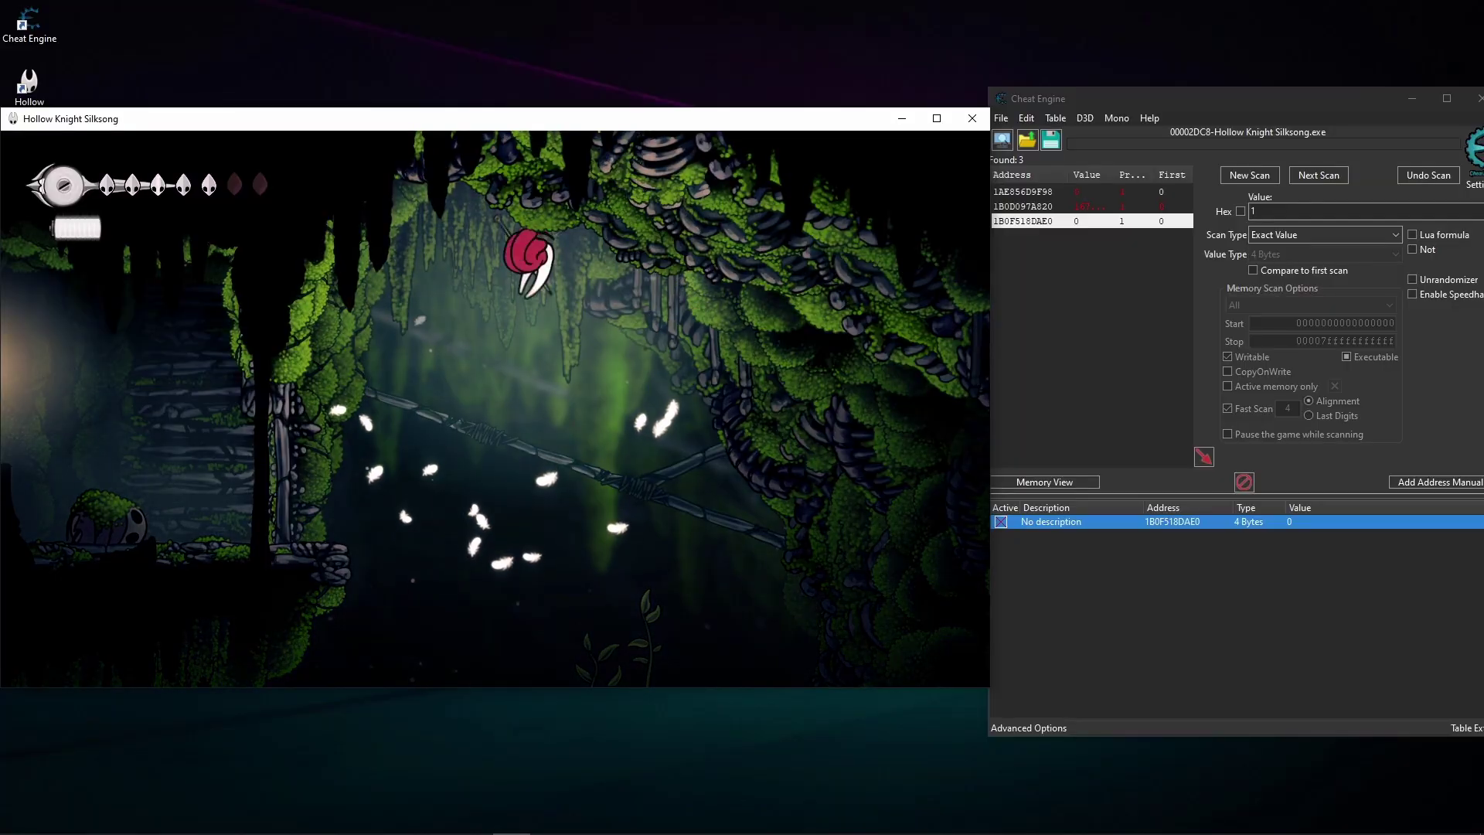
# Step: Bring the character back down to the mossy ledge with further mid-air jumps, and pause the game there
pyautogui.press('Right')
pyautogui.press('z')
pyautogui.press('z')
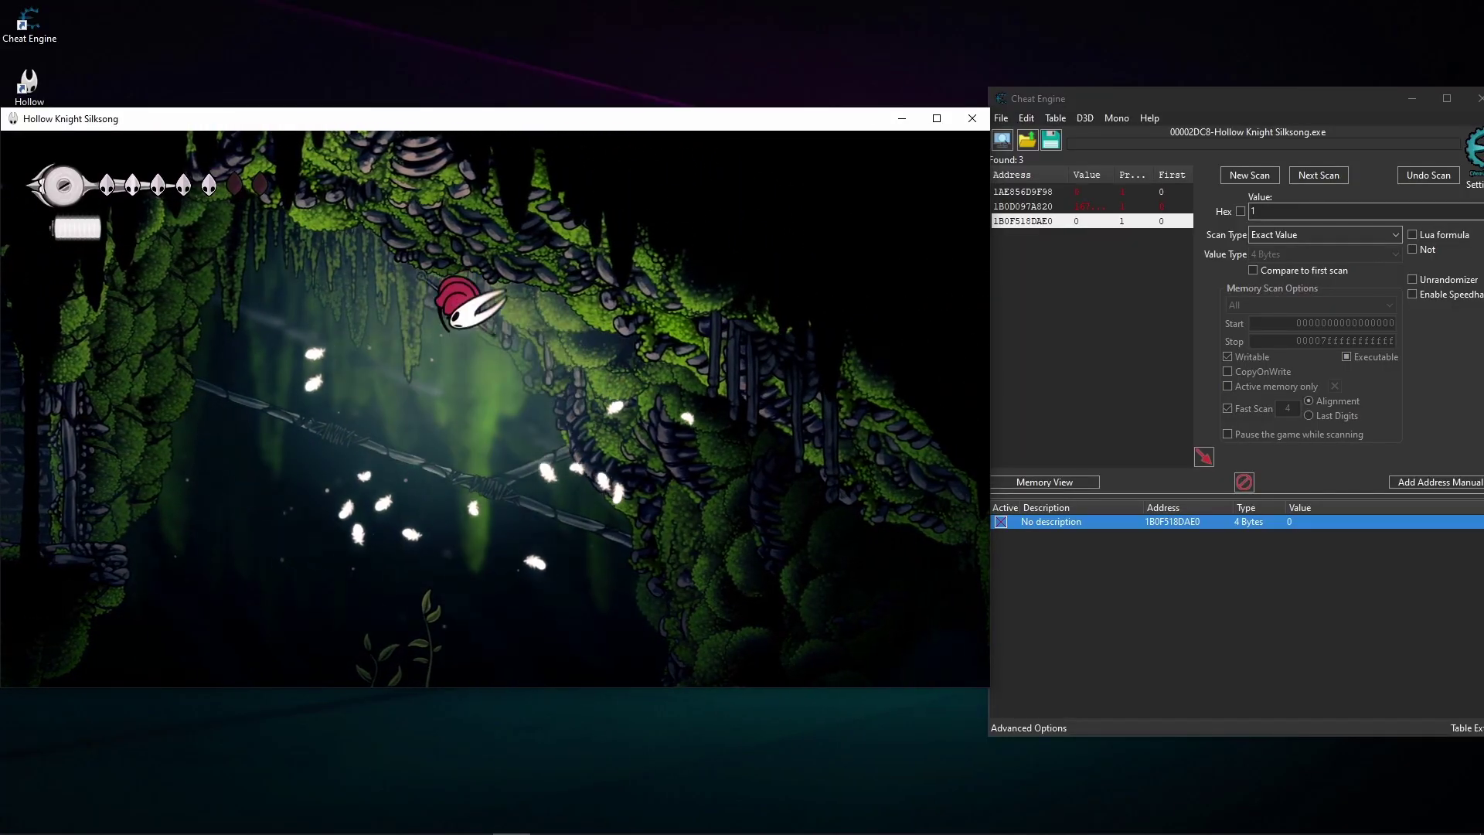
pyautogui.press('Left')
pyautogui.press('z')
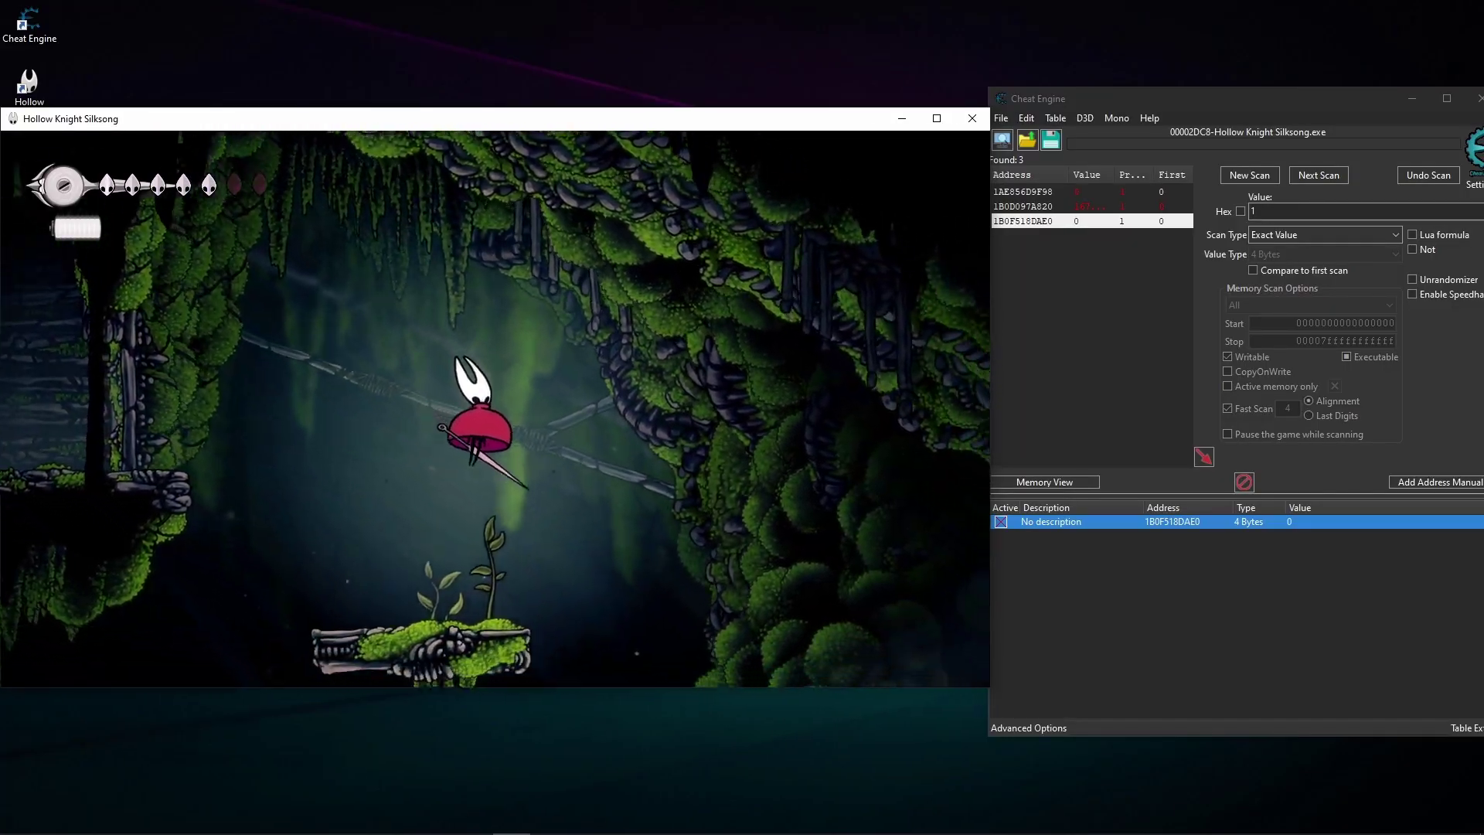
pyautogui.press('Right')
pyautogui.press('z')
pyautogui.press('z')
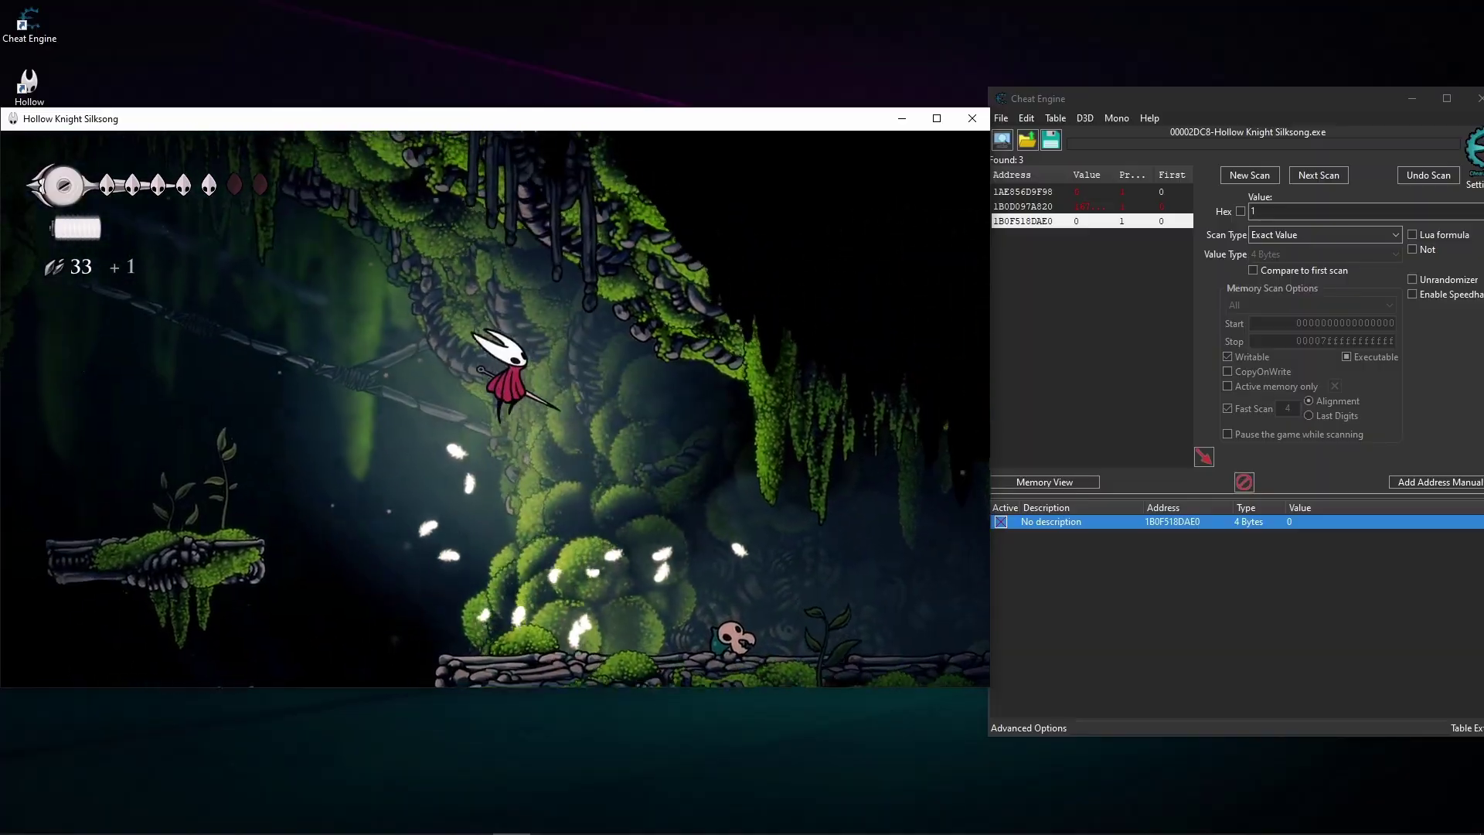
pyautogui.press('Escape')
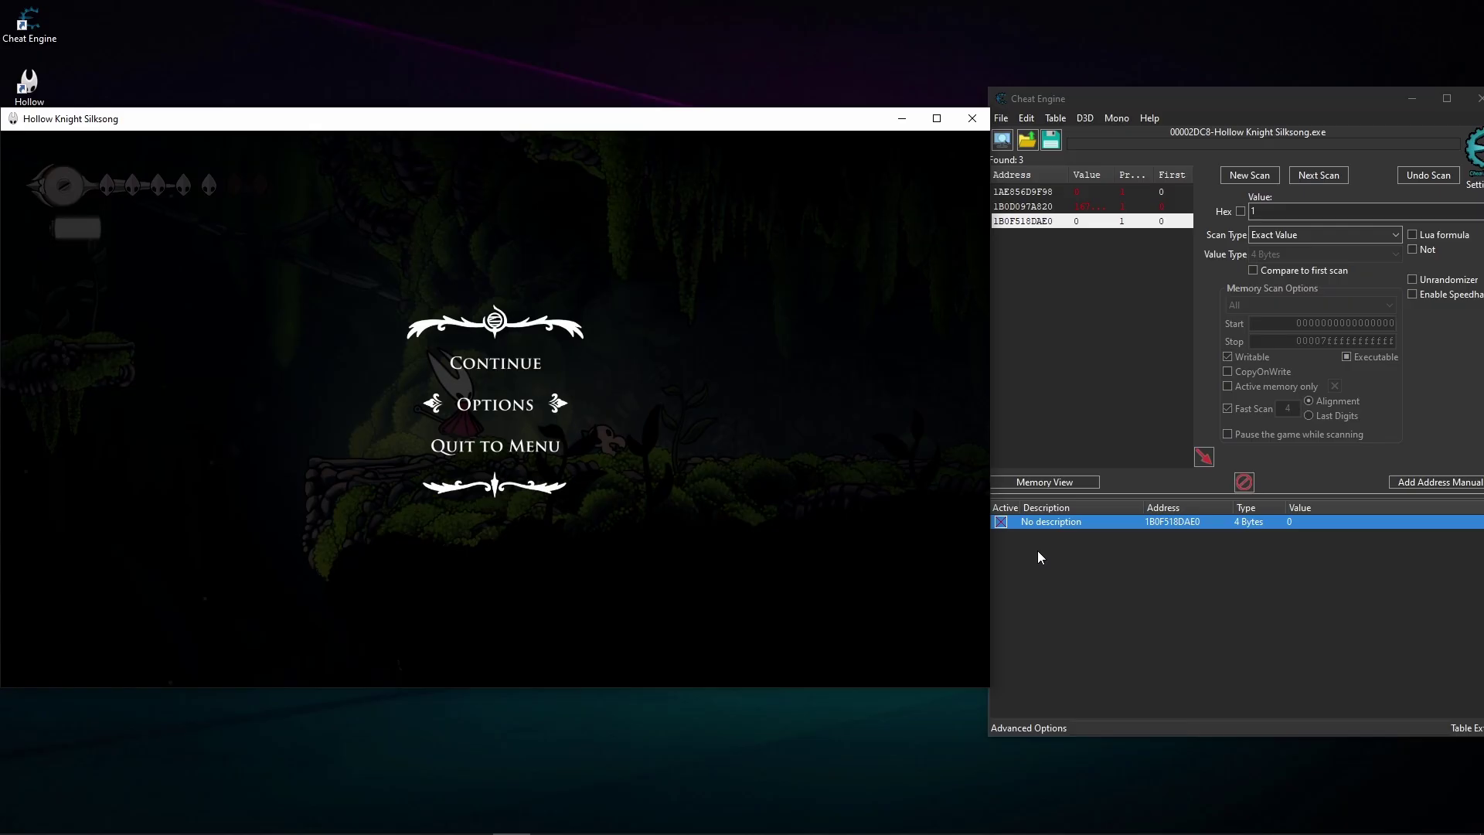
# Step: Find out what writes to address 1B0F518DAE0, allowing the debugger to attach to the game process
pyautogui.rightClick(1127, 522)
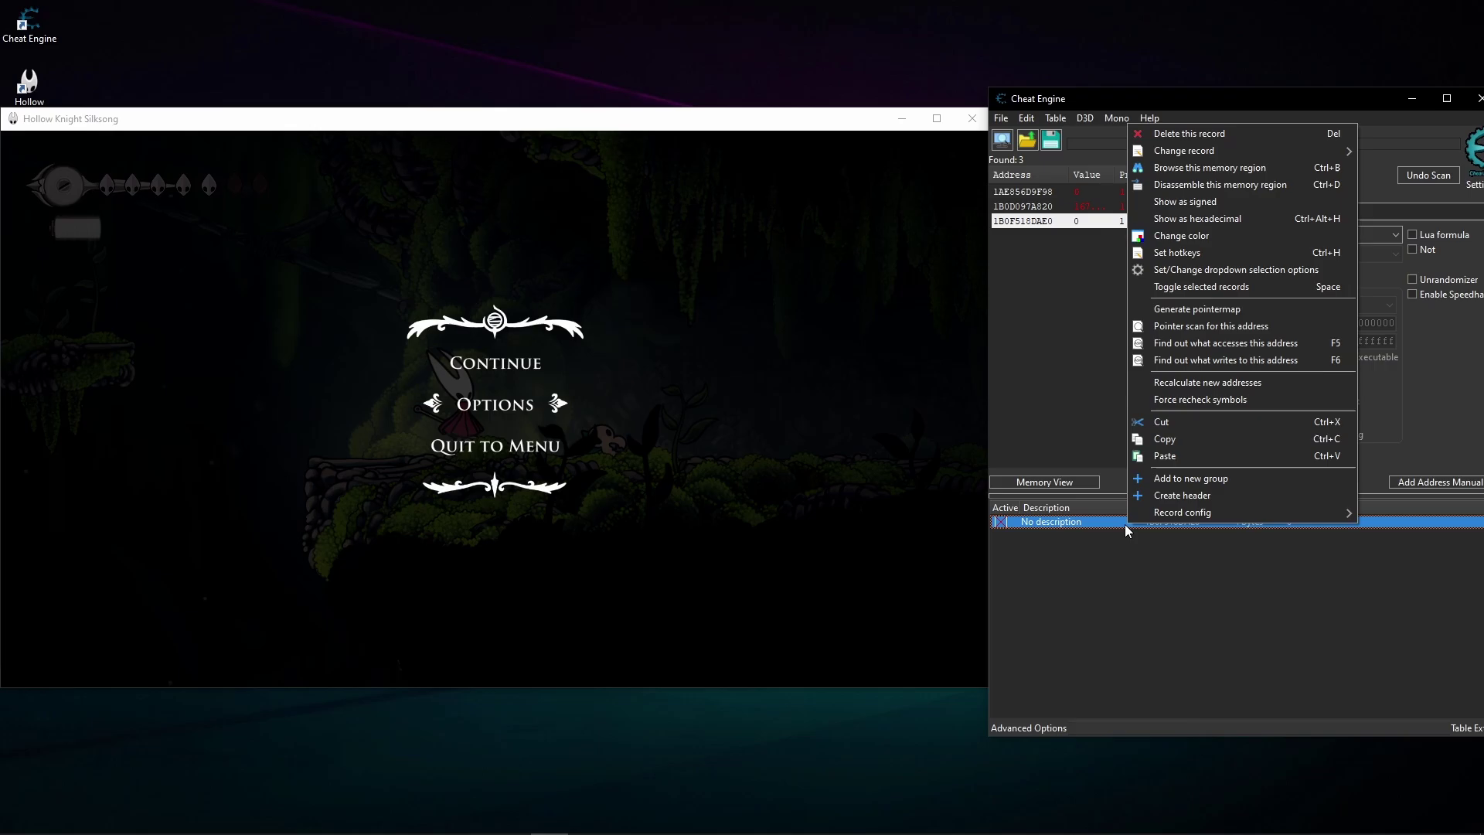
pyautogui.click(1180, 359)
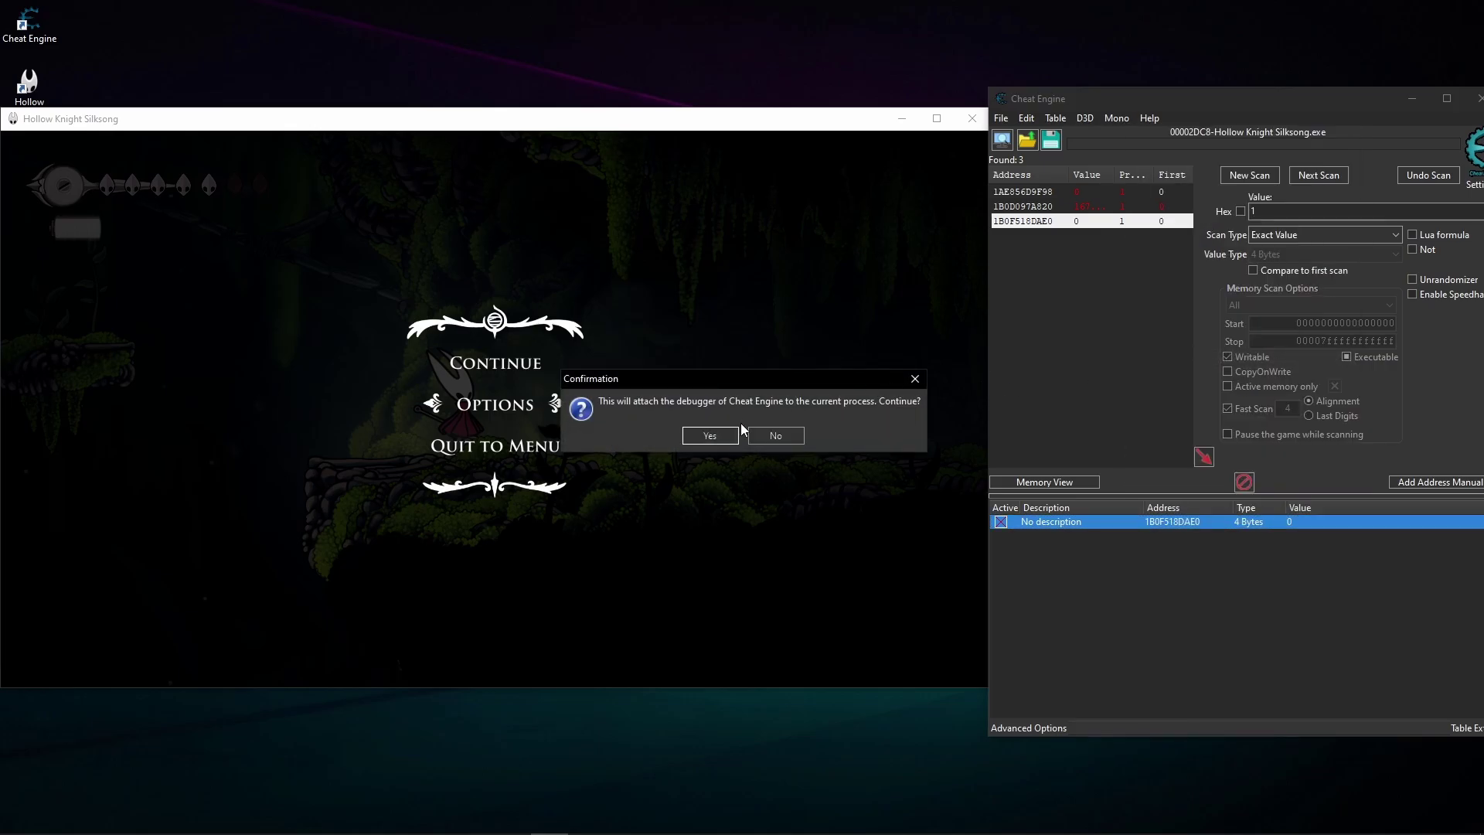
pyautogui.click(710, 436)
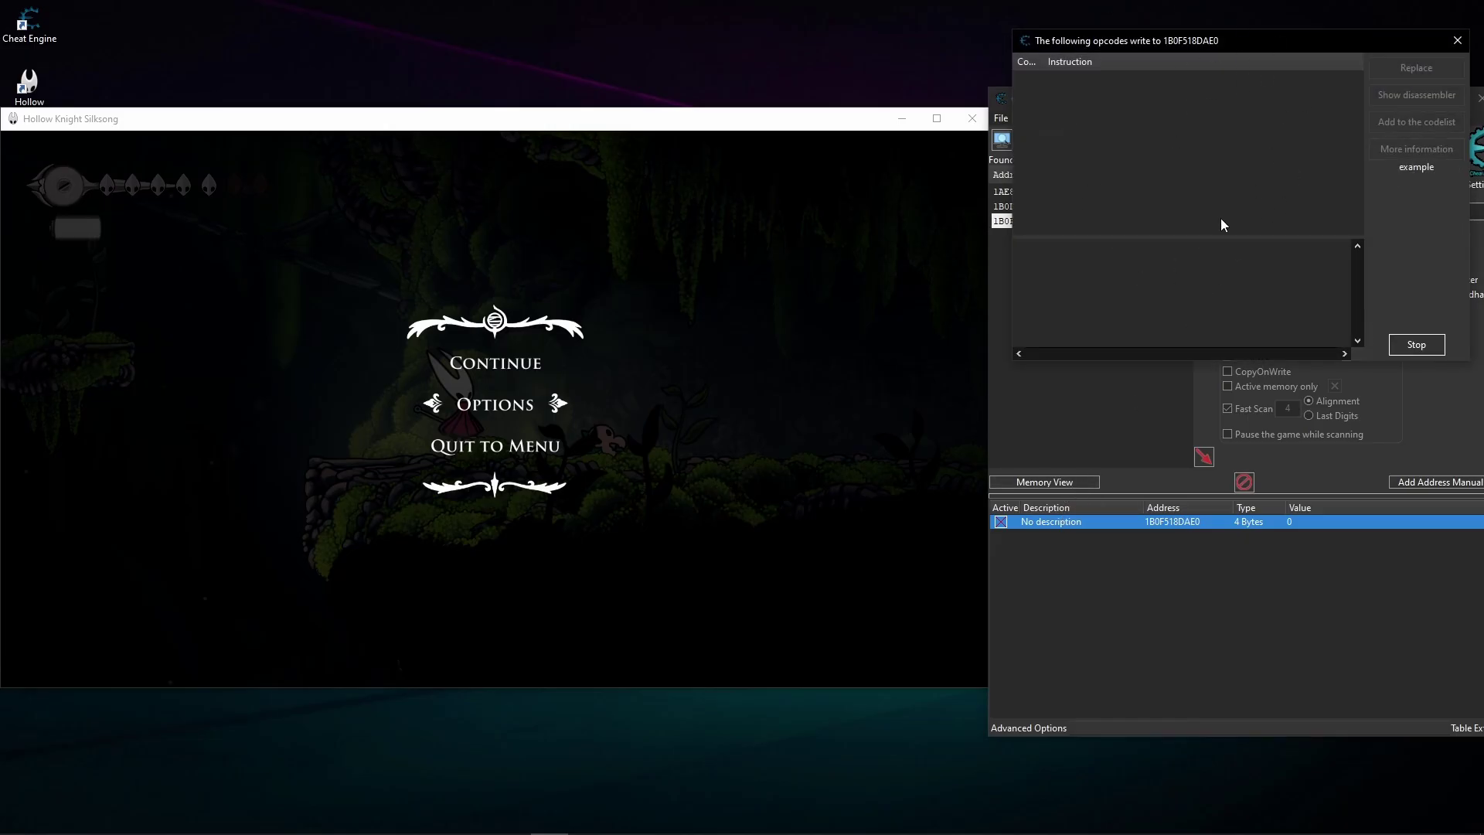
# Step: Unfreeze the 1B0F518DAE0 entry, bring the list of writing opcodes back to the front, and resume the game
pyautogui.click(490, 380)
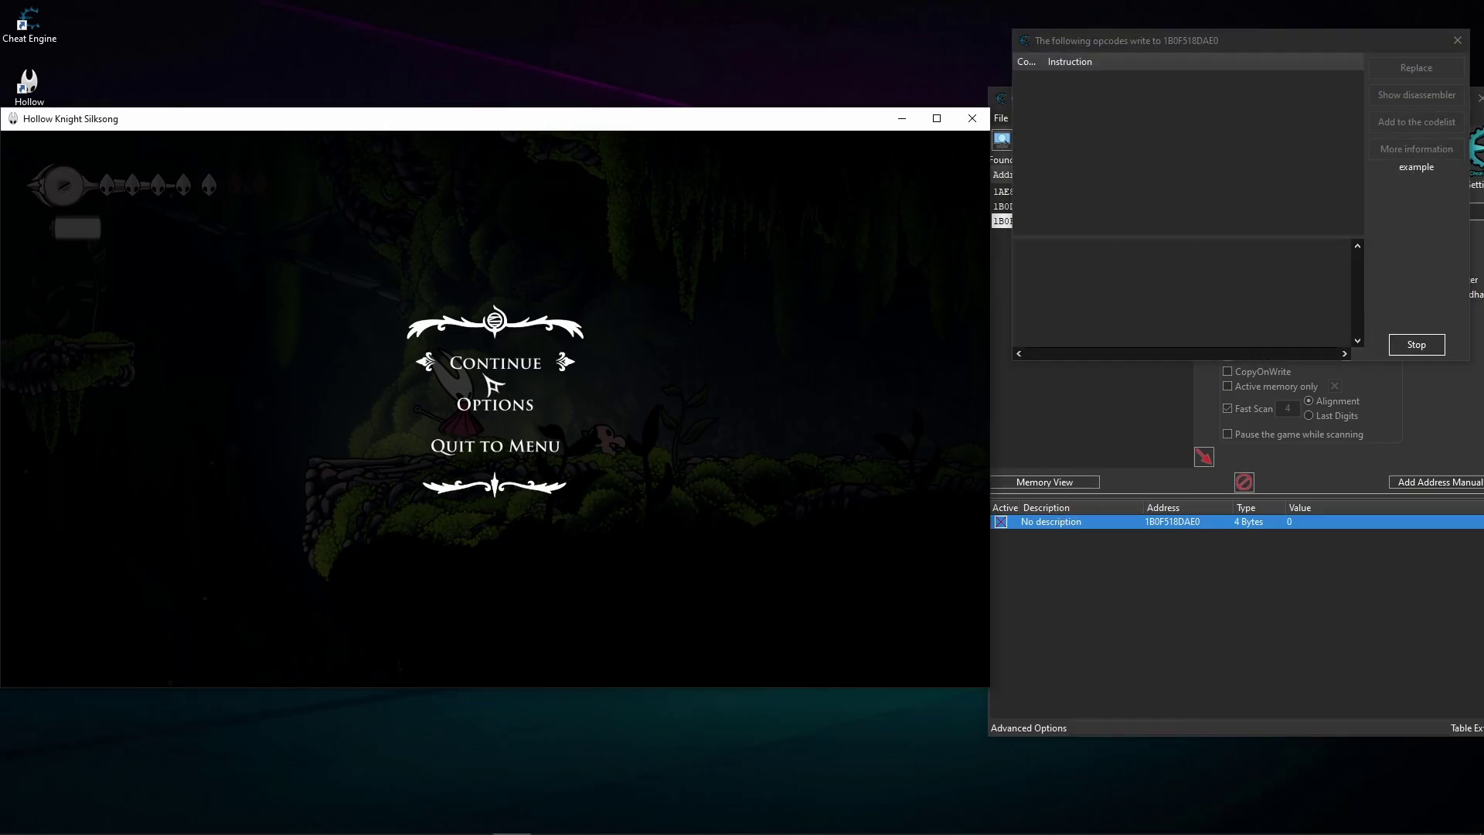
pyautogui.click(1003, 524)
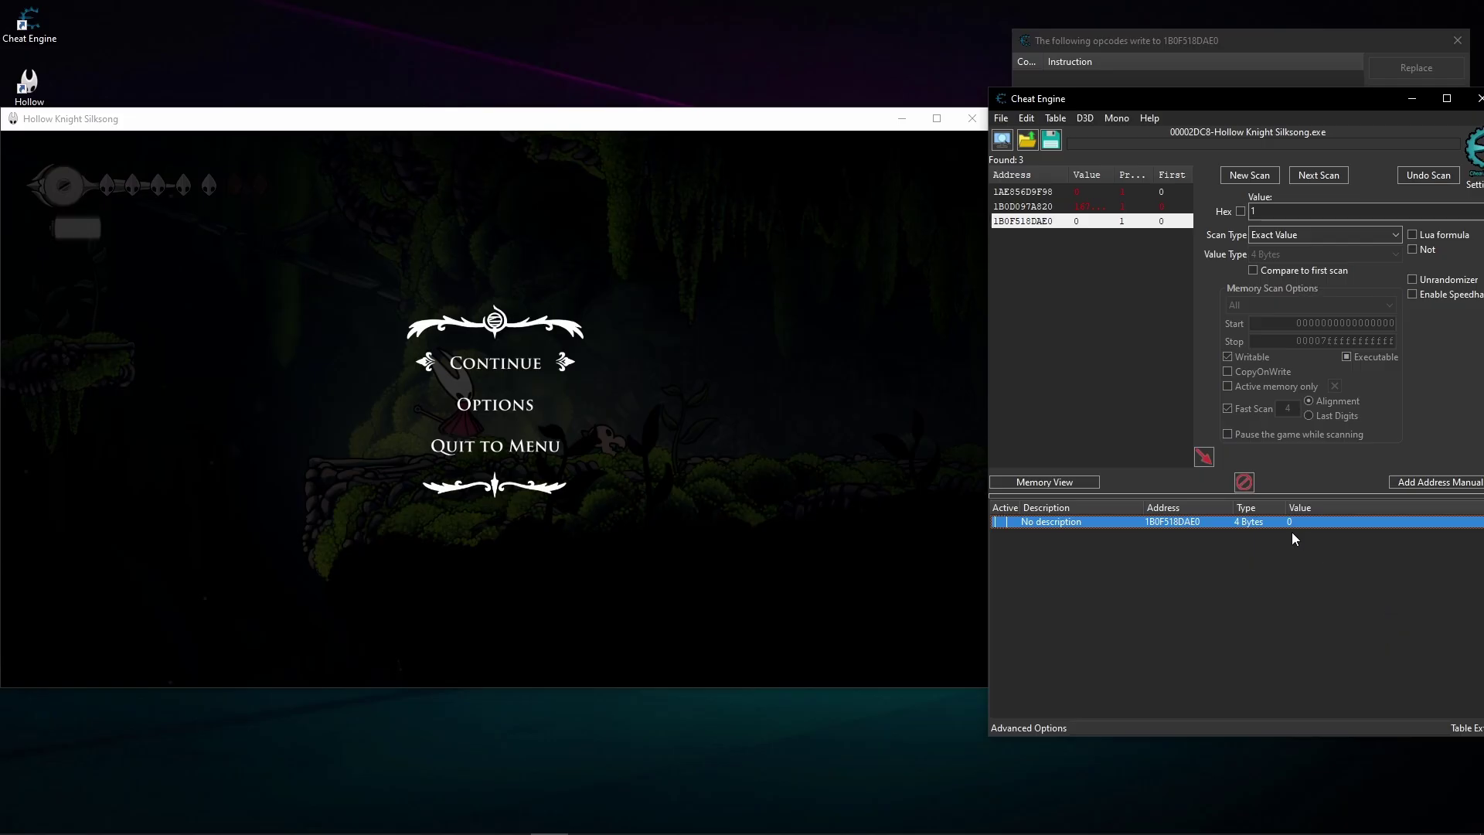
pyautogui.click(1200, 73)
pyautogui.click(546, 352)
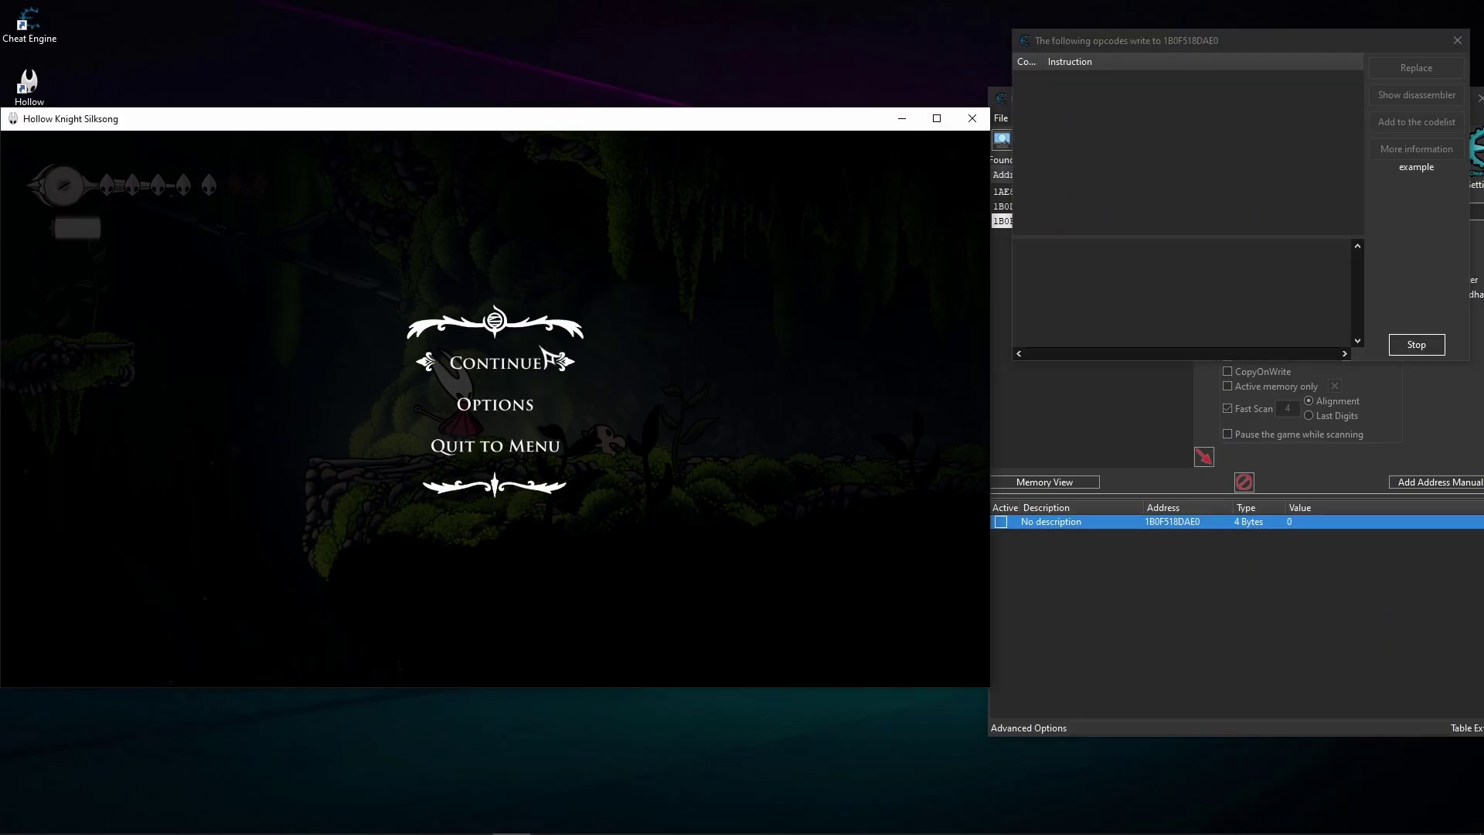
pyautogui.click(512, 370)
# Step: Jump and double-jump around the mossy platform to record the instructions that write to 1B0F518DAE0
pyautogui.press('z')
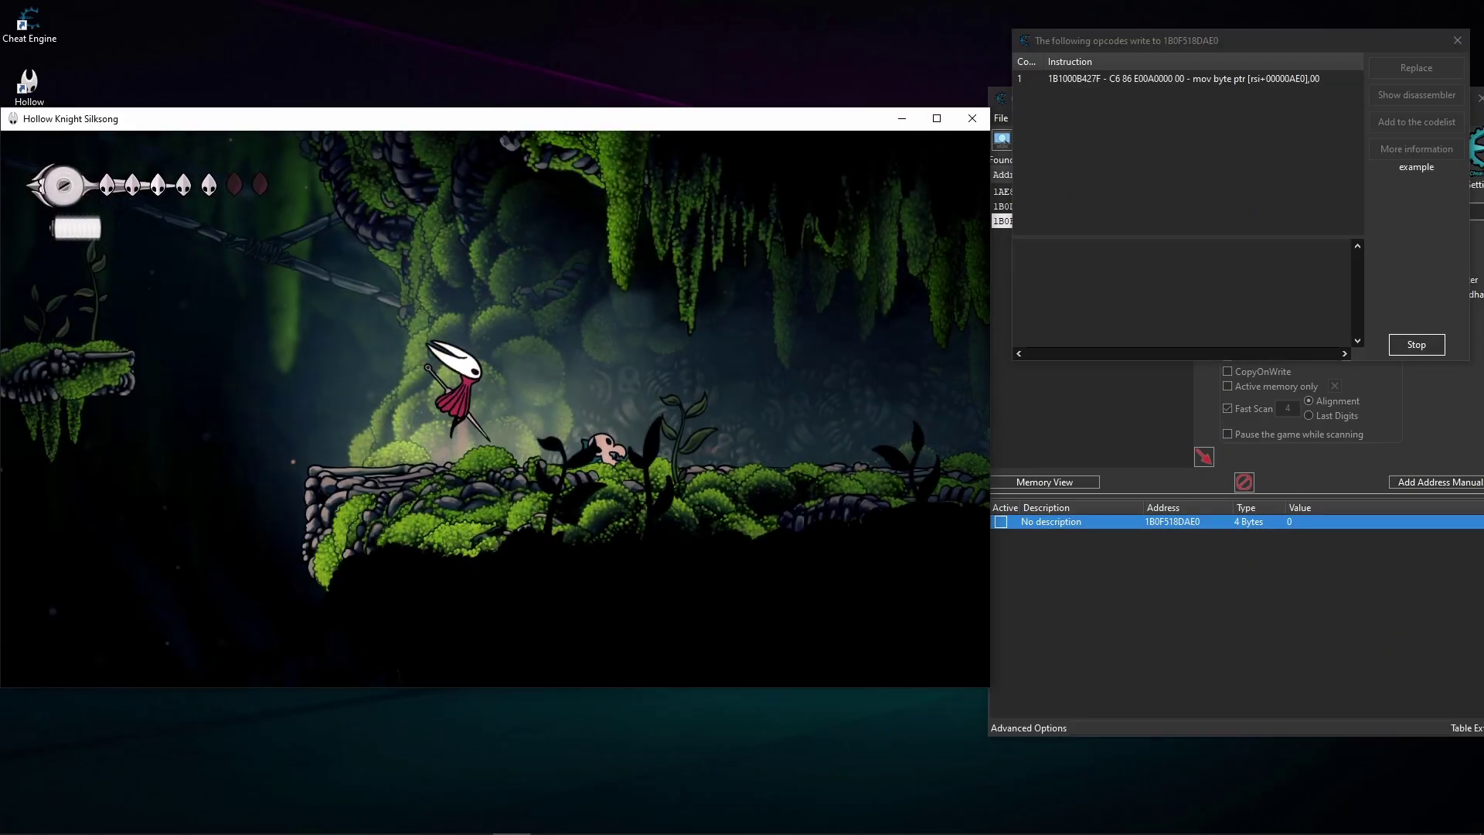
pyautogui.press('Left')
pyautogui.press('z')
pyautogui.press('Right')
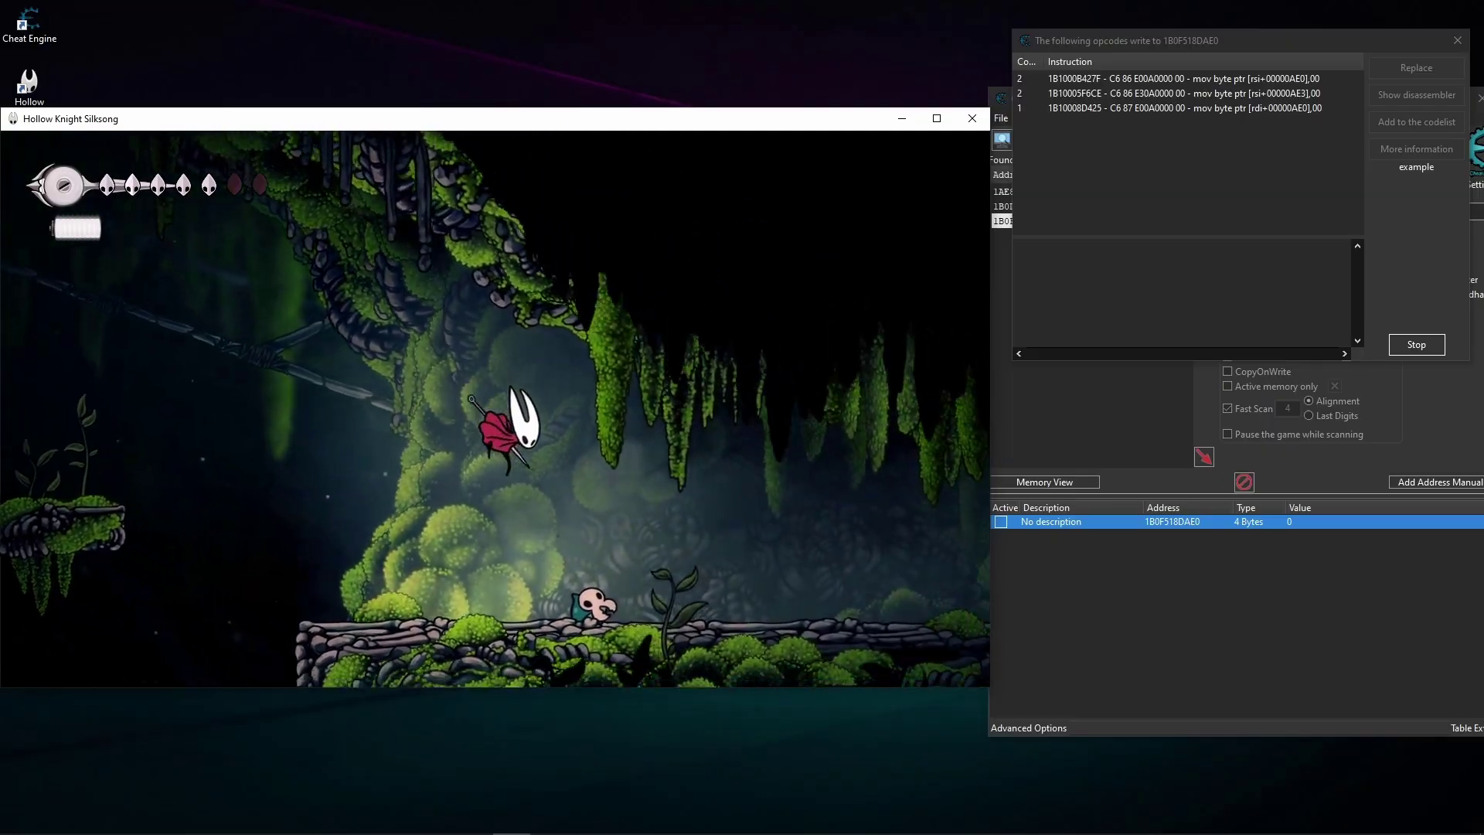
pyautogui.press('Left')
pyautogui.press('z')
pyautogui.press('Right')
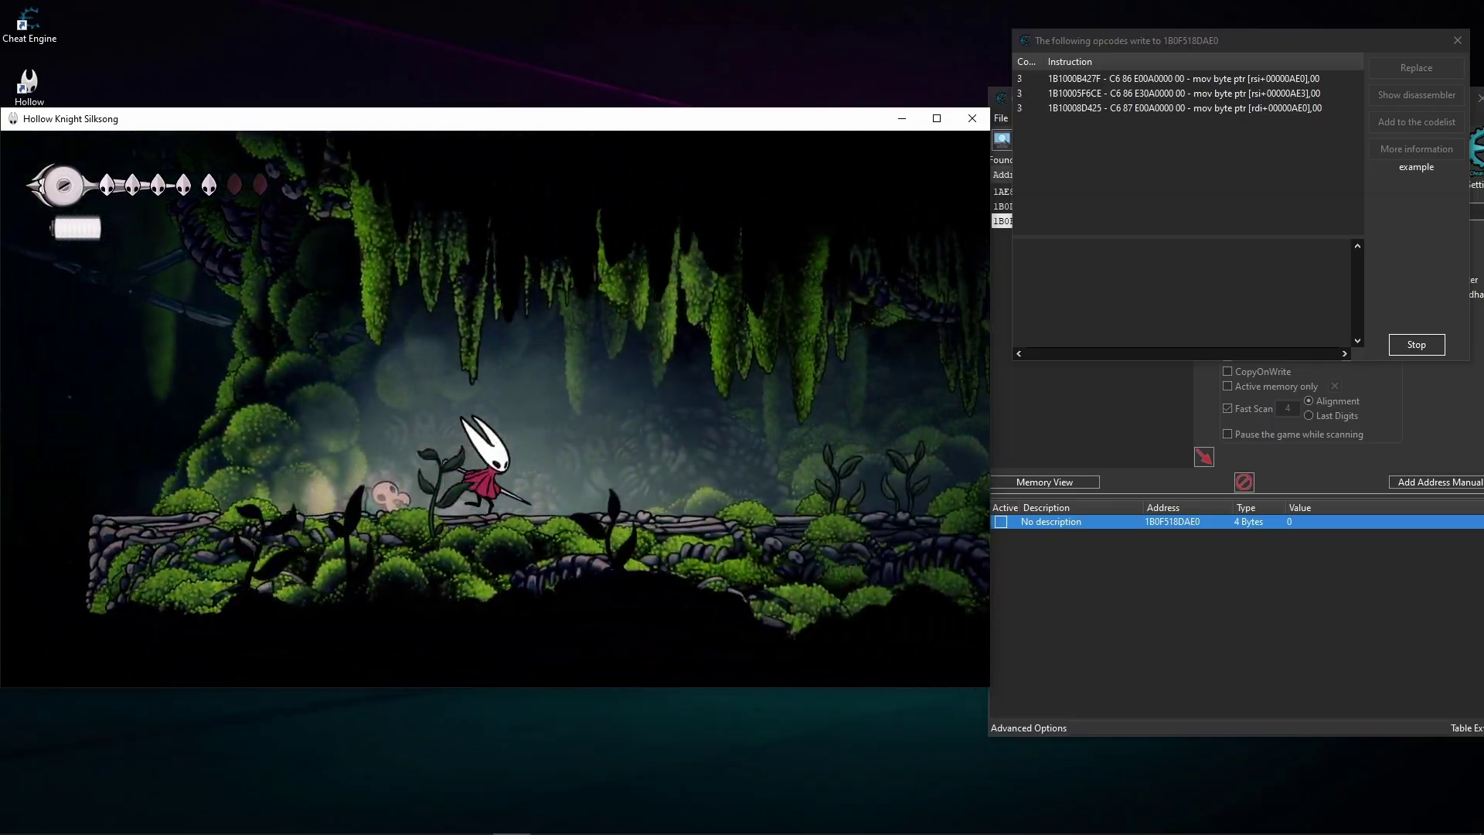
pyautogui.press('z')
pyautogui.press('Left')
pyautogui.press('z')
pyautogui.press('Left')
pyautogui.press('z')
pyautogui.press('z')
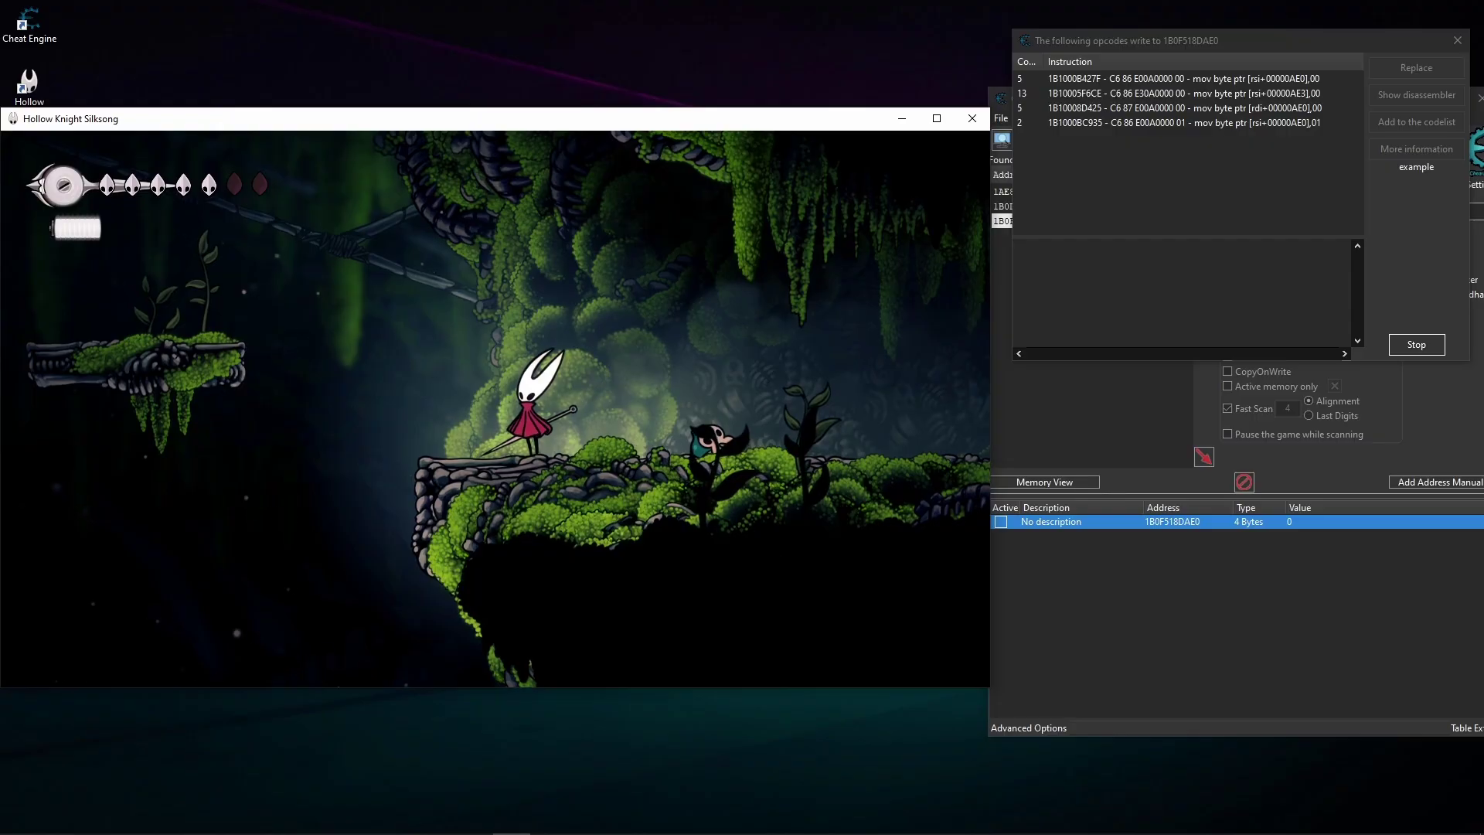
# Step: Make further jumps on the mossy ledge while the writing opcodes are recorded, and pause the game
pyautogui.press('z')
pyautogui.press('z')
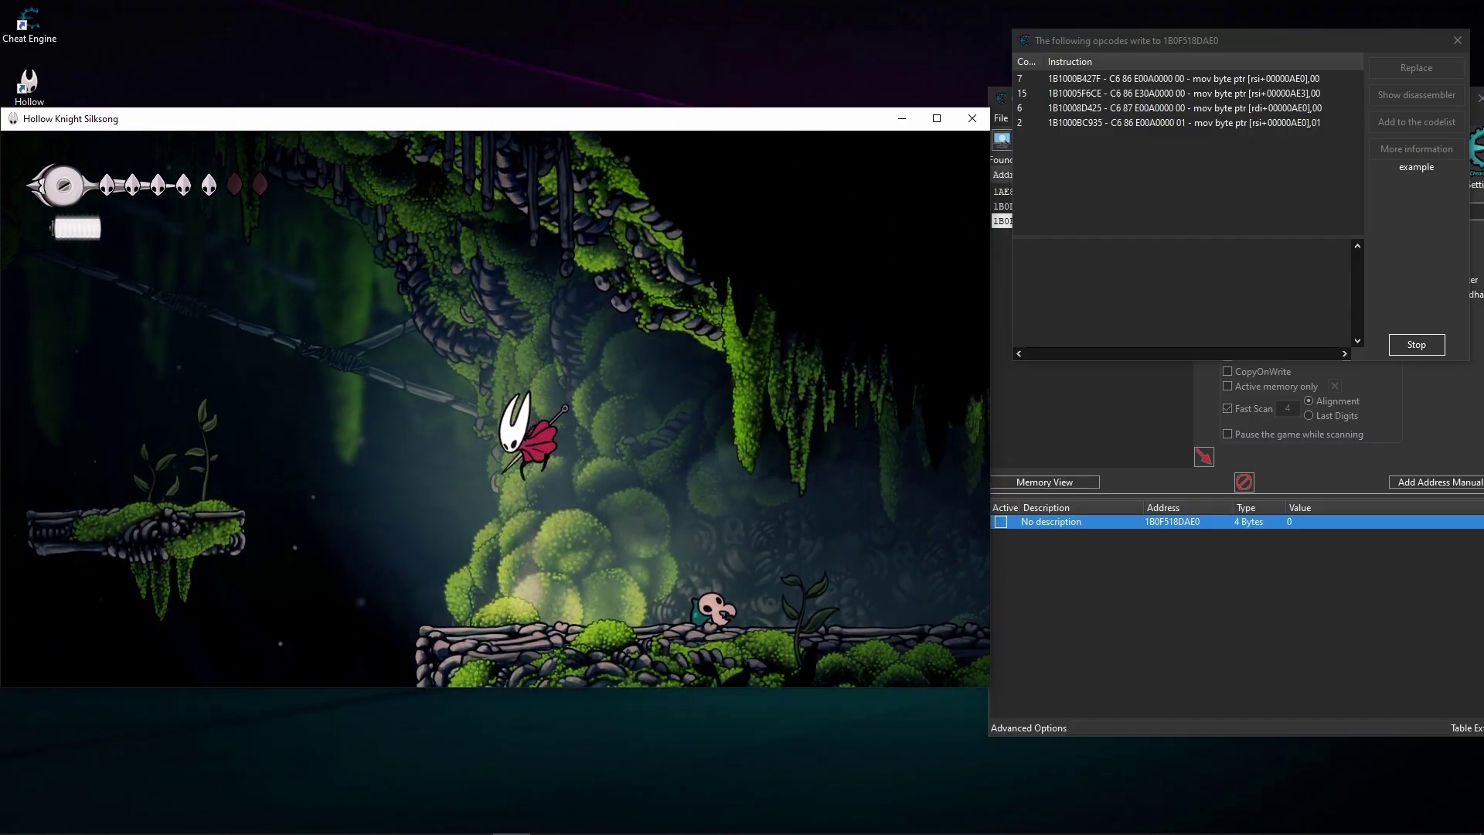
pyautogui.press('z')
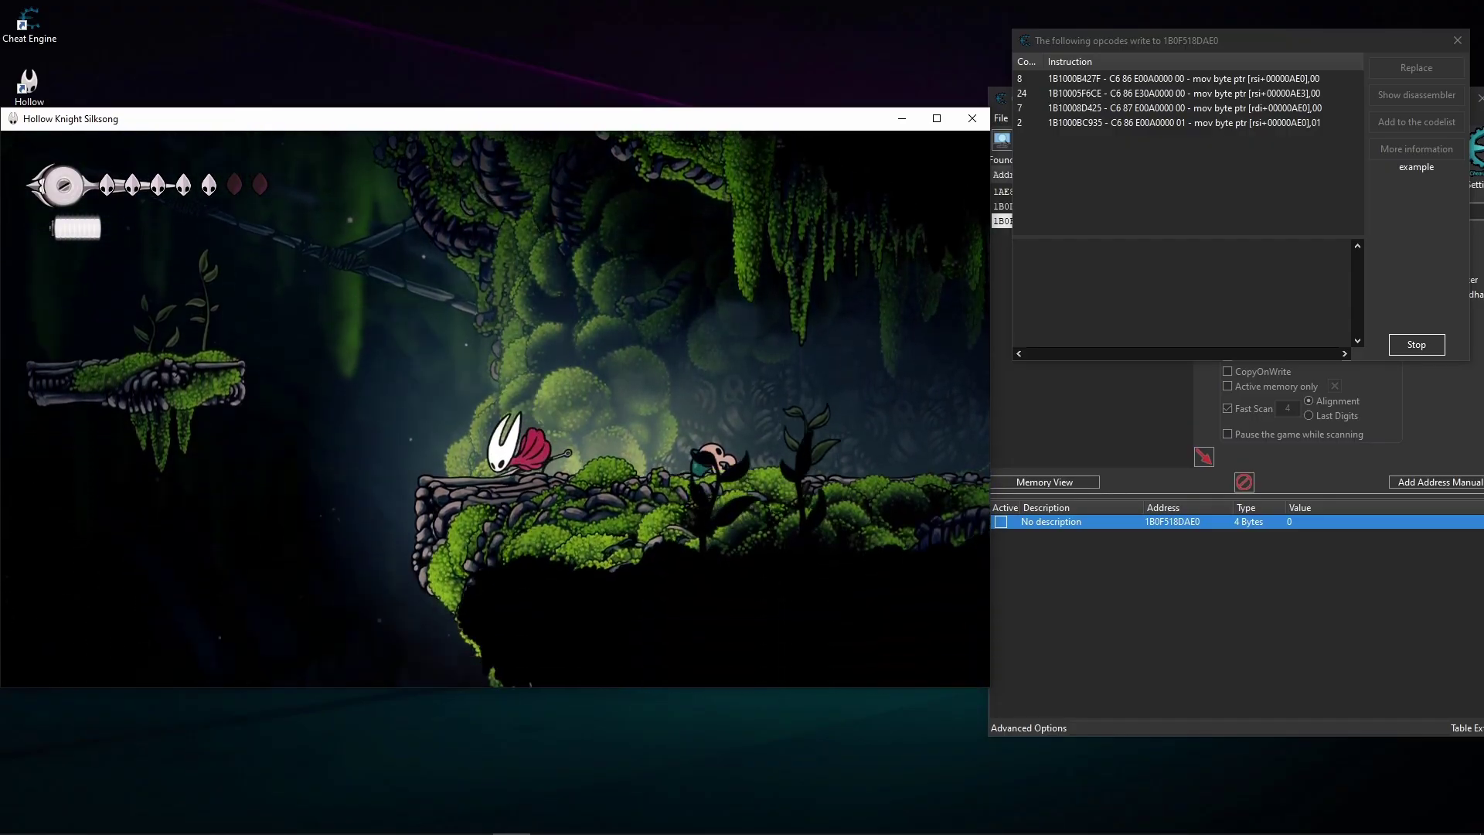
pyautogui.press('z')
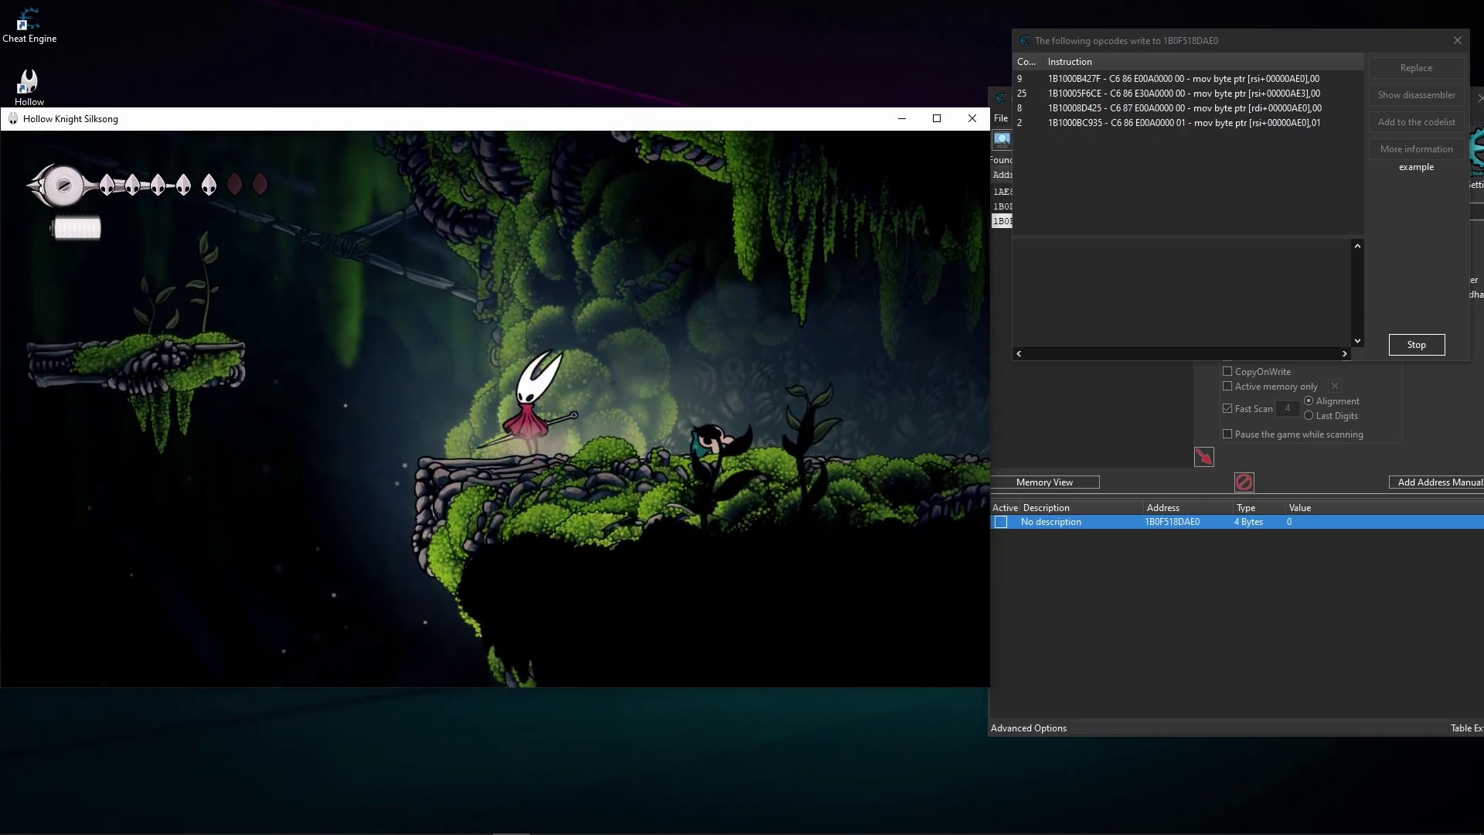
pyautogui.press('Escape')
# Step: Examine the four recorded opcodes one by one, comparing their hit counts and the values they write
pyautogui.click(1145, 79)
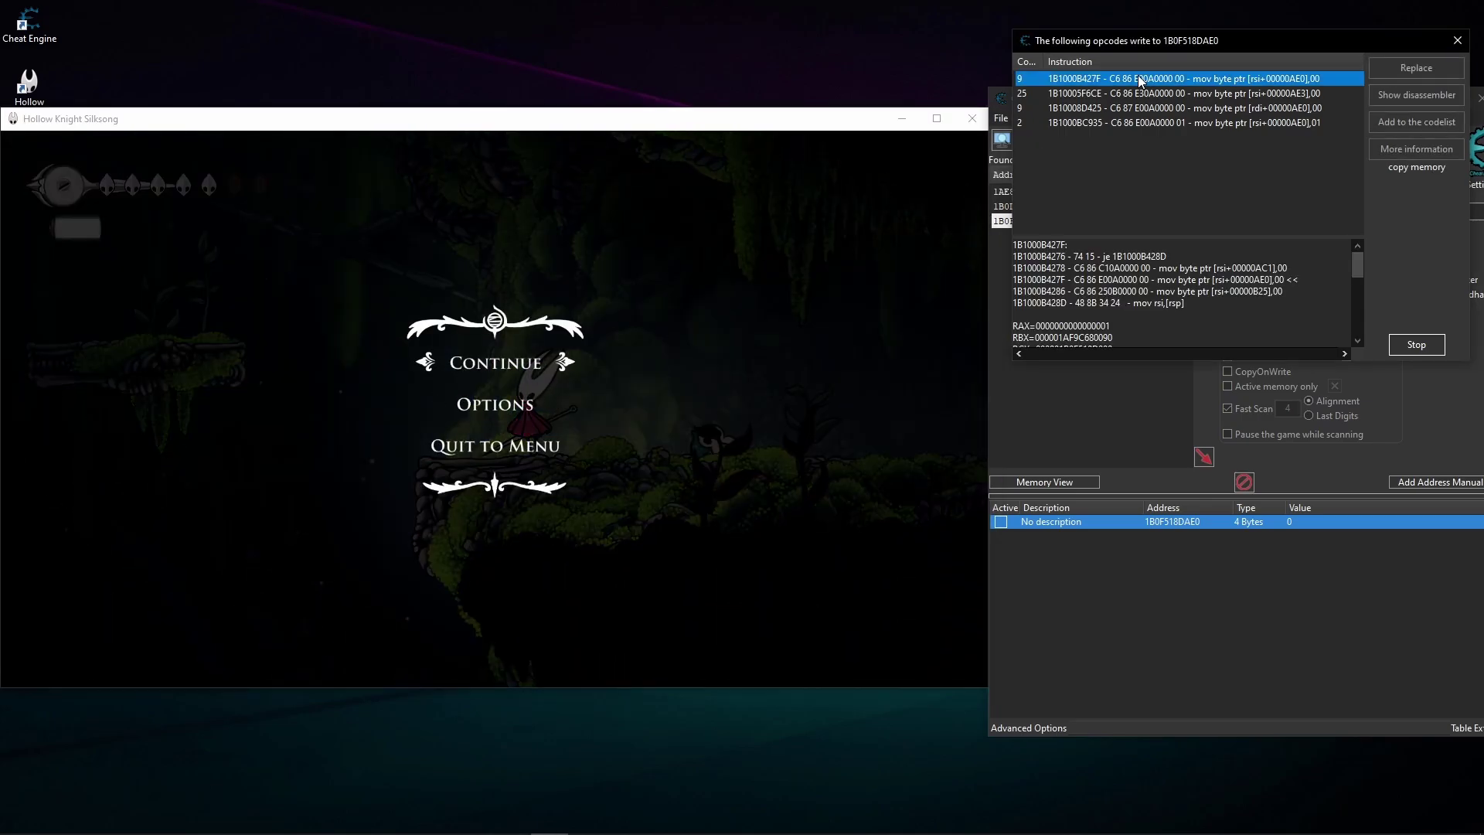
pyautogui.click(1037, 107)
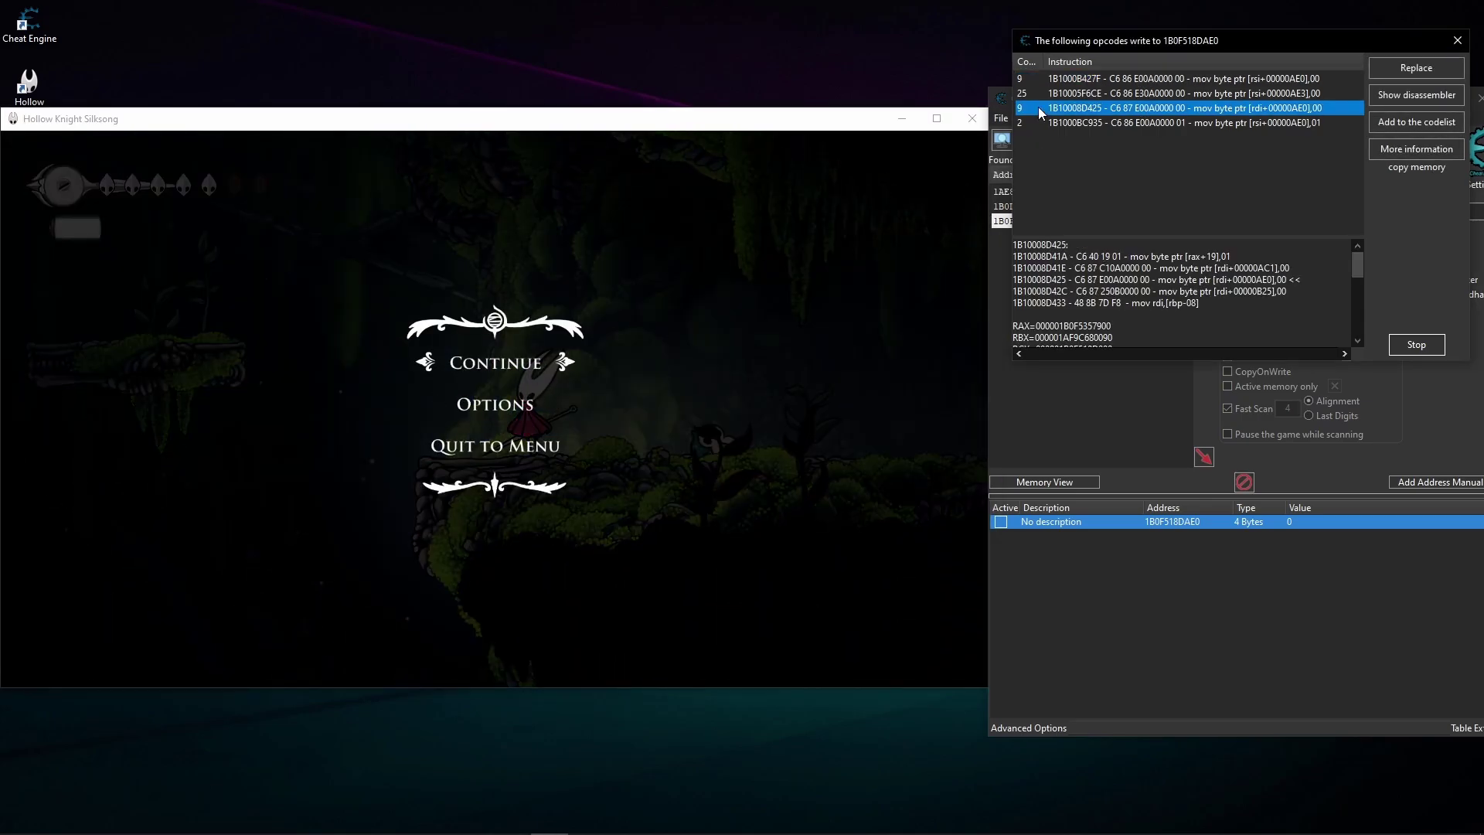
pyautogui.click(1043, 93)
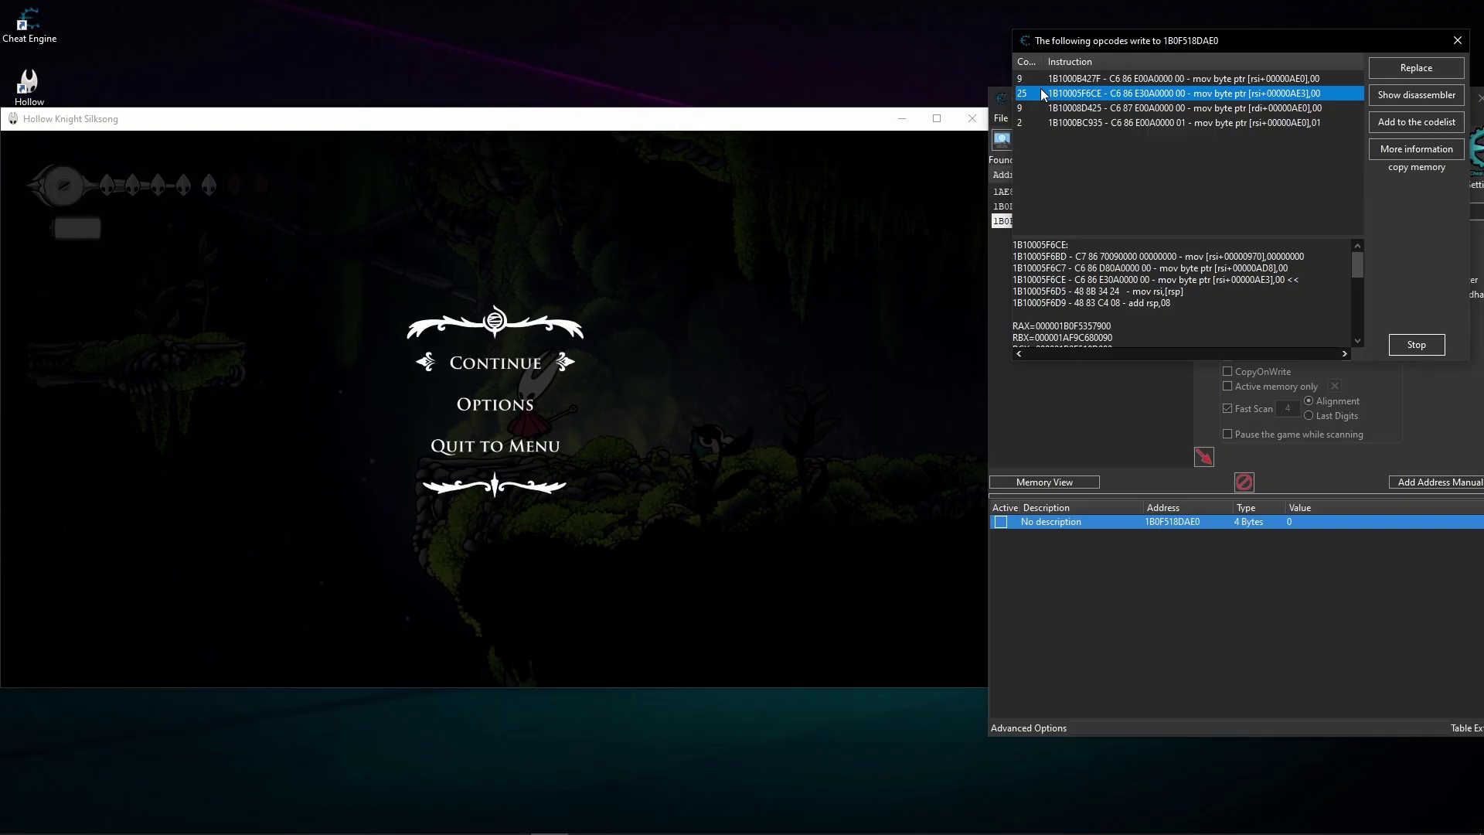
pyautogui.click(1044, 124)
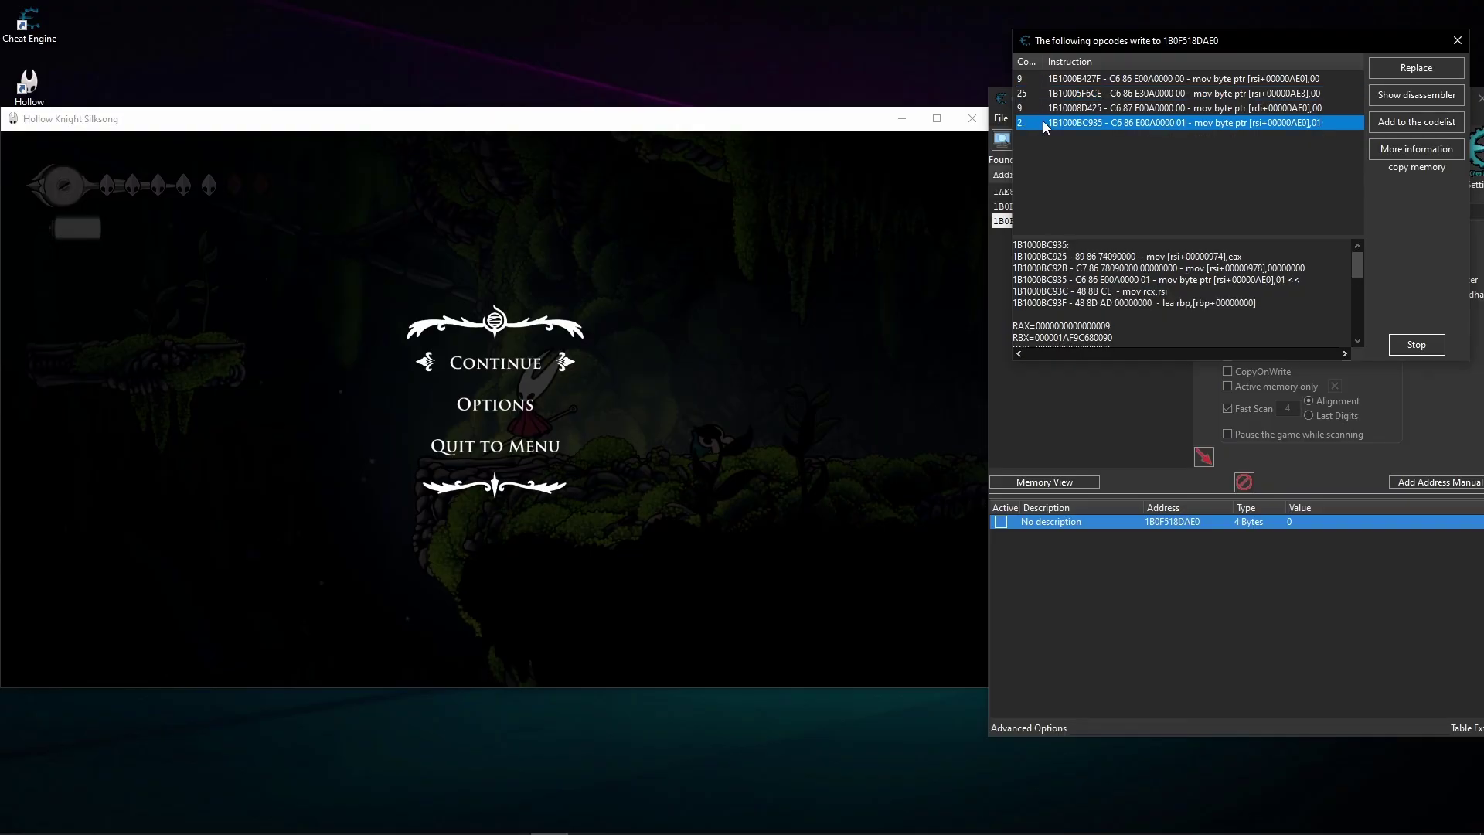
pyautogui.click(1034, 93)
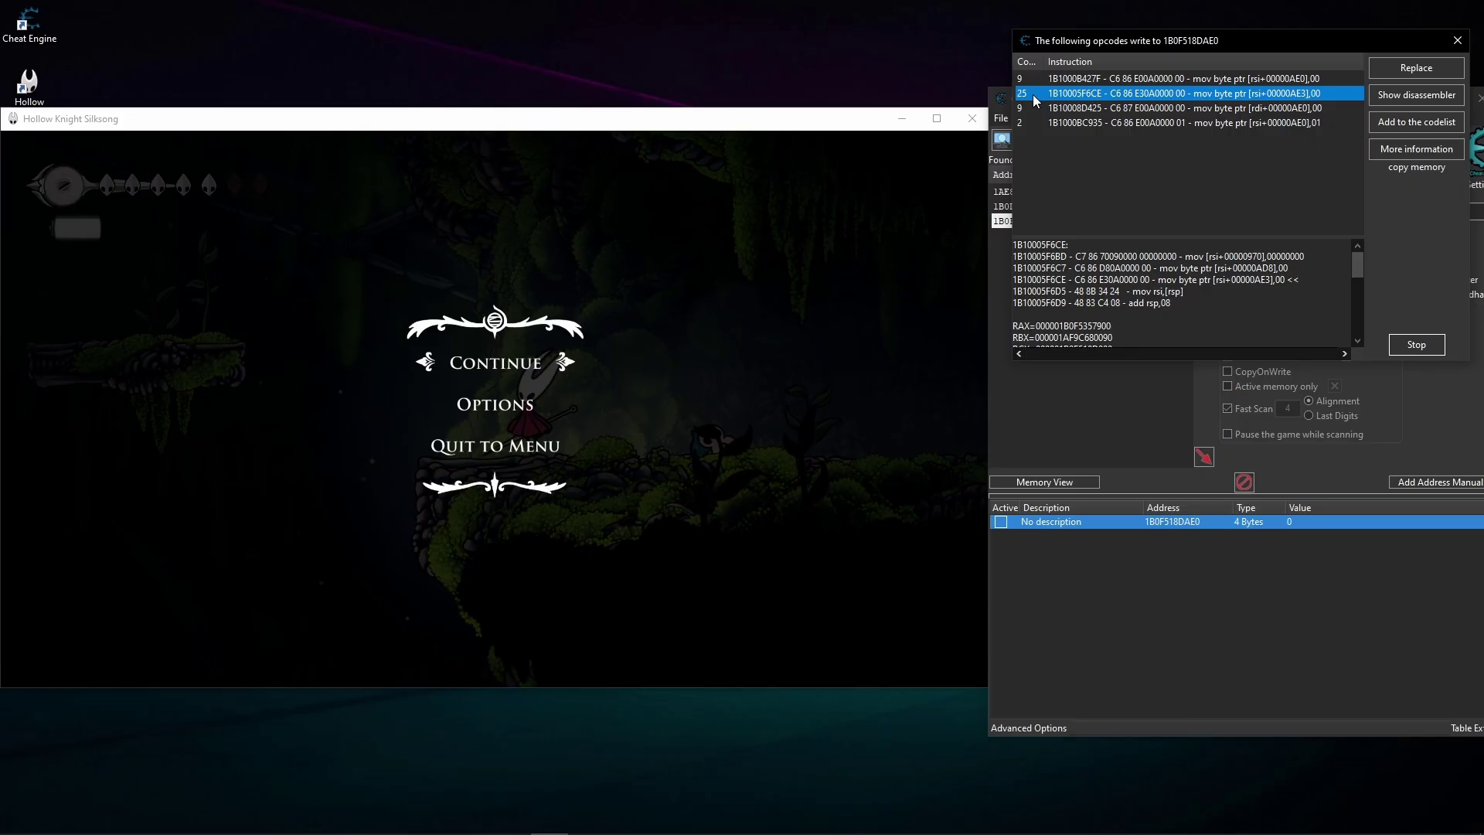
pyautogui.click(1046, 122)
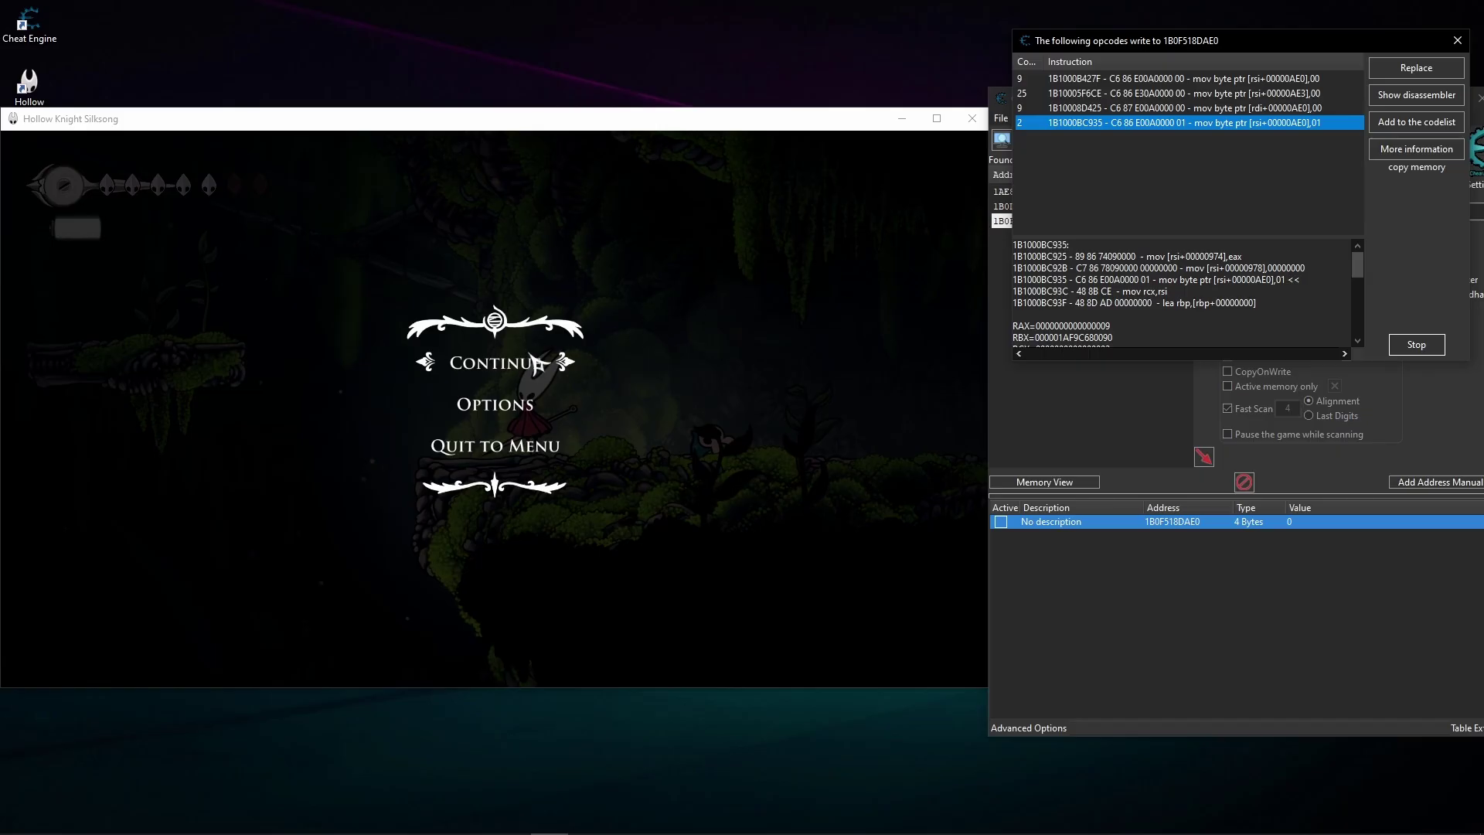
# Step: Resume the game and double-jump again, pausing to check how the hit count of the instruction writing 01 responds
pyautogui.click(536, 362)
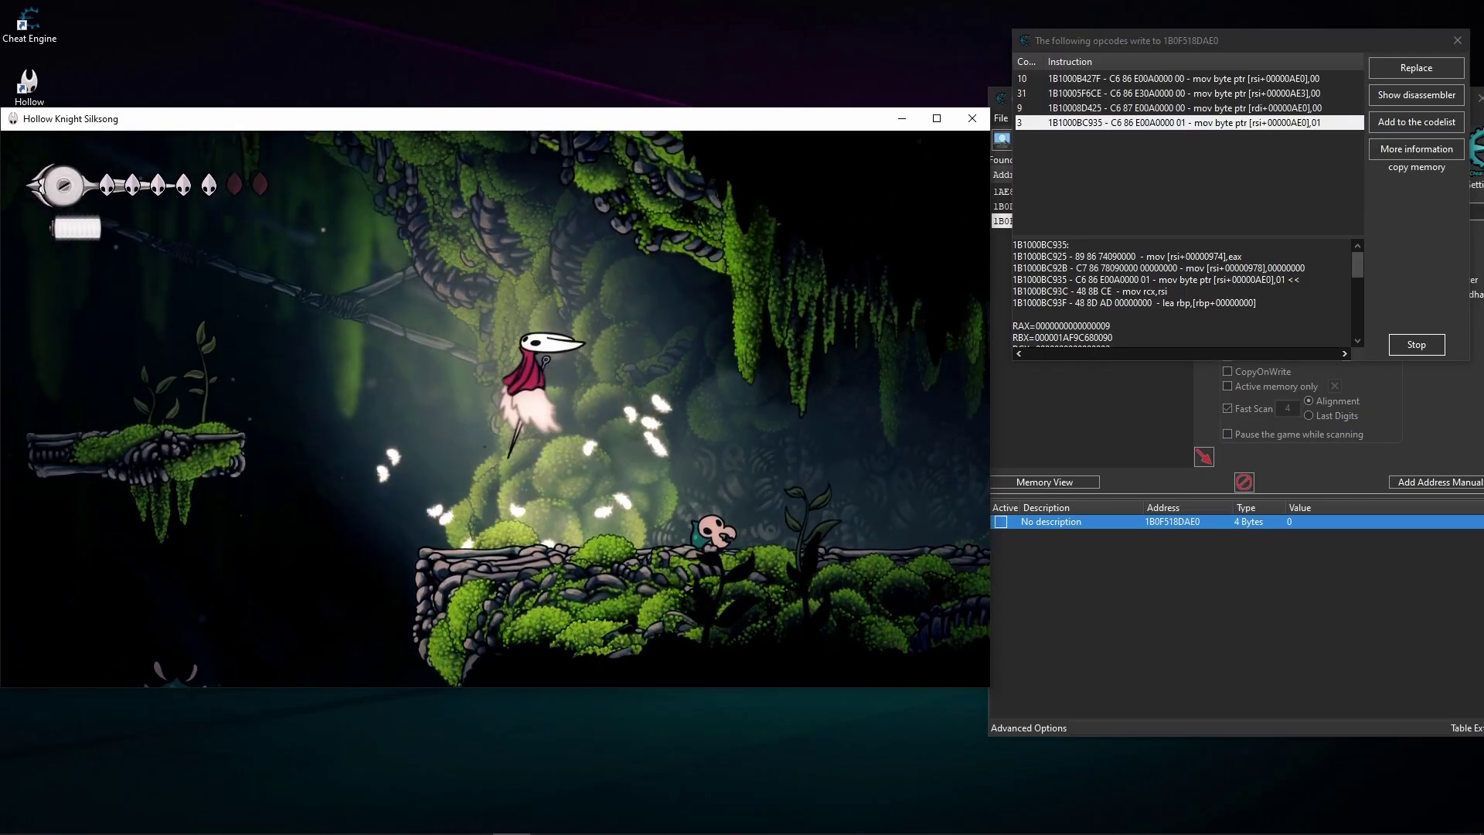
pyautogui.press('Escape')
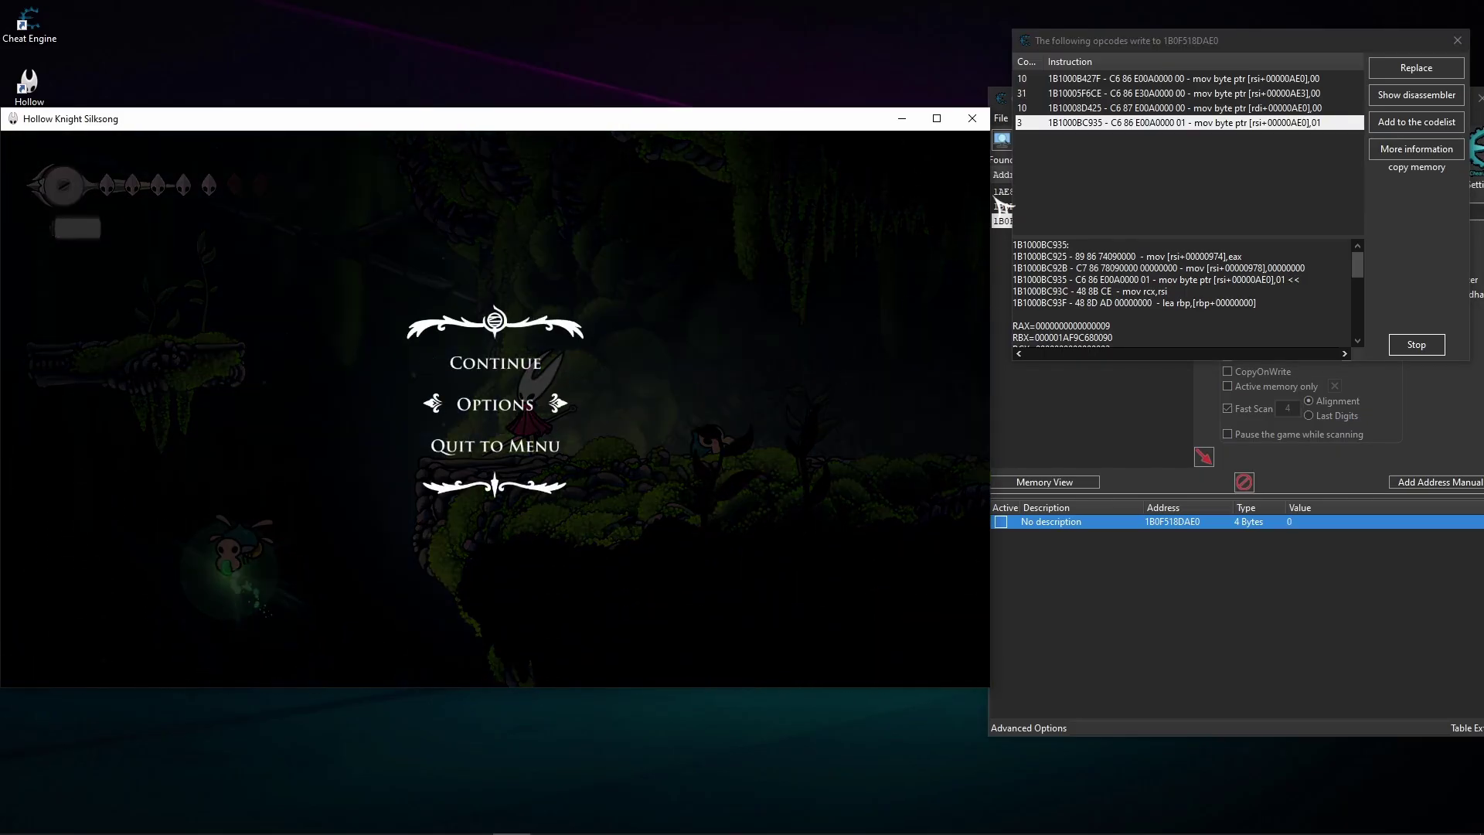
pyautogui.click(1021, 138)
pyautogui.click(479, 363)
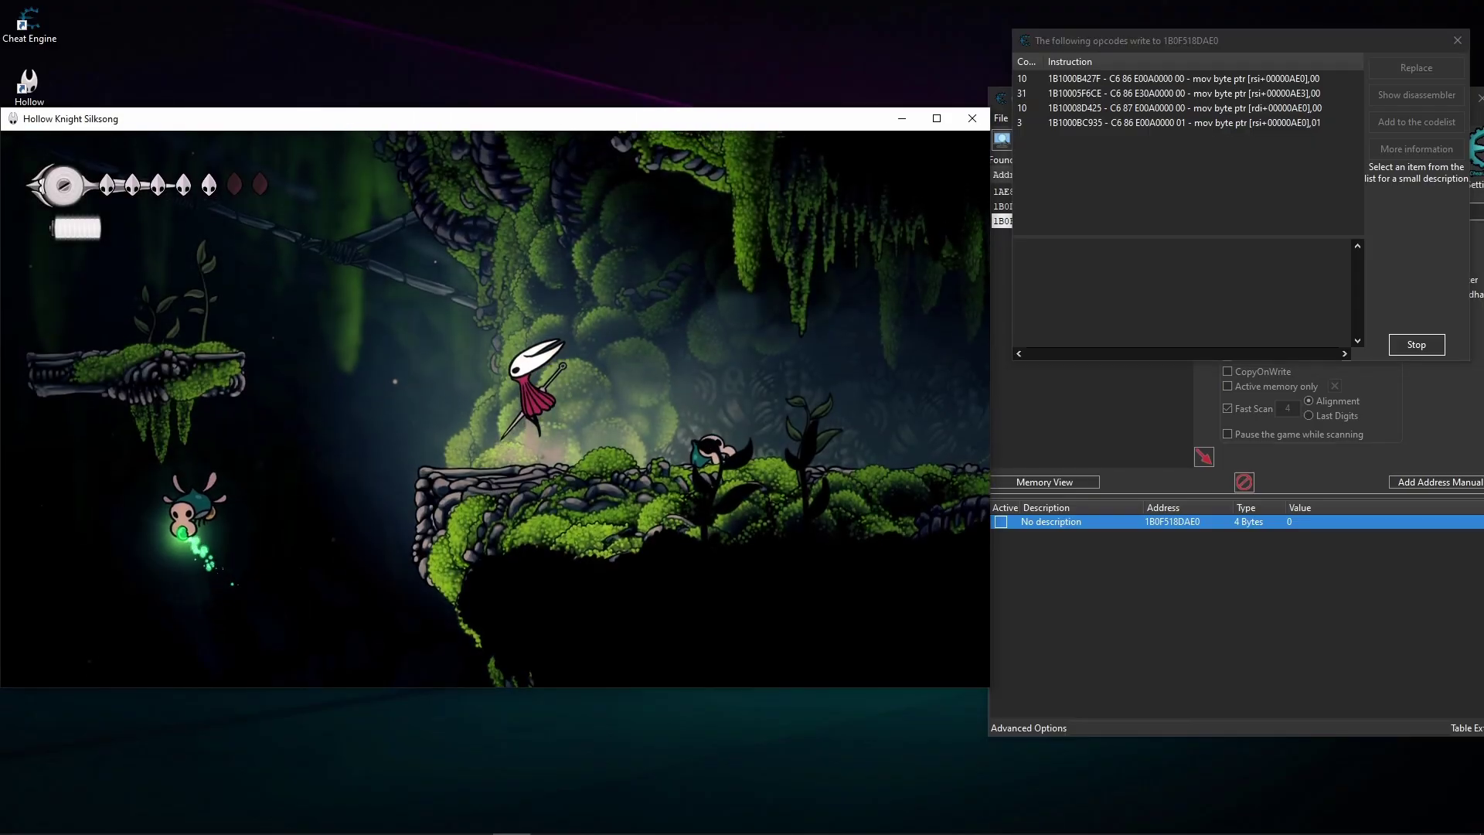
pyautogui.press('z')
pyautogui.press('z')
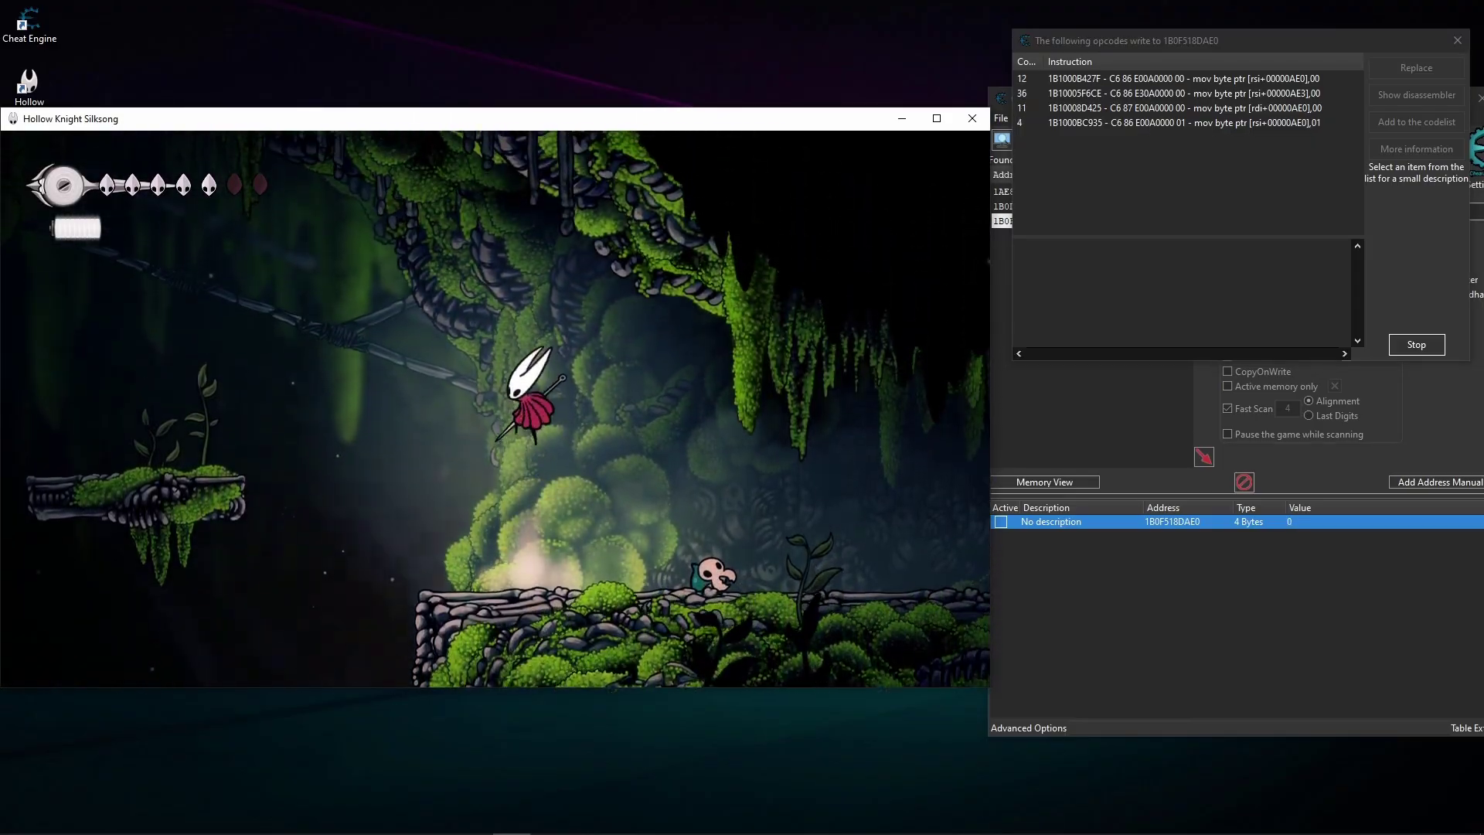
pyautogui.press('Escape')
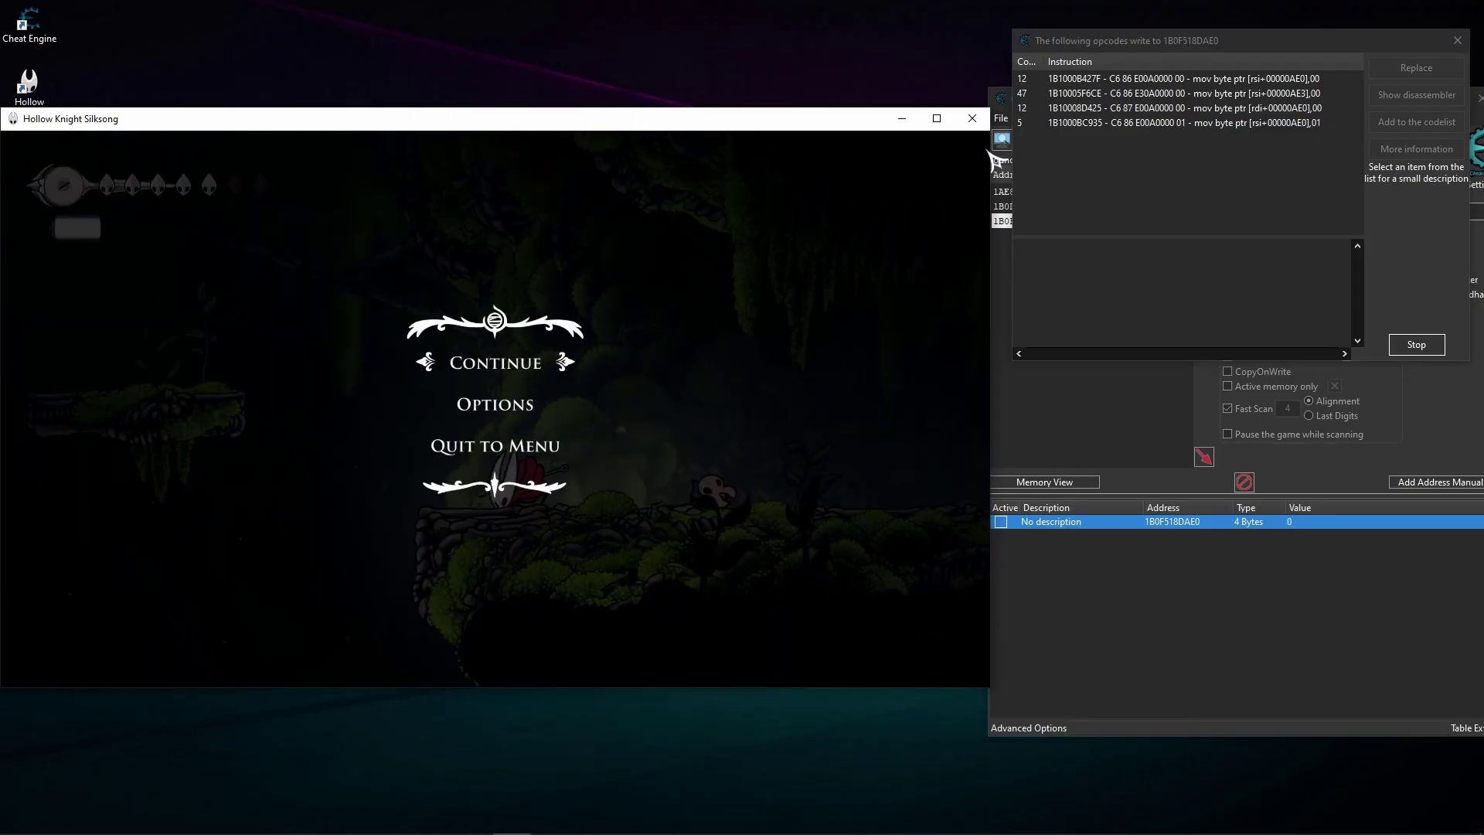
# Step: Show instruction 1B1000BC935 in the disassembler and start a new Auto Assemble script from it
pyautogui.click(1025, 126)
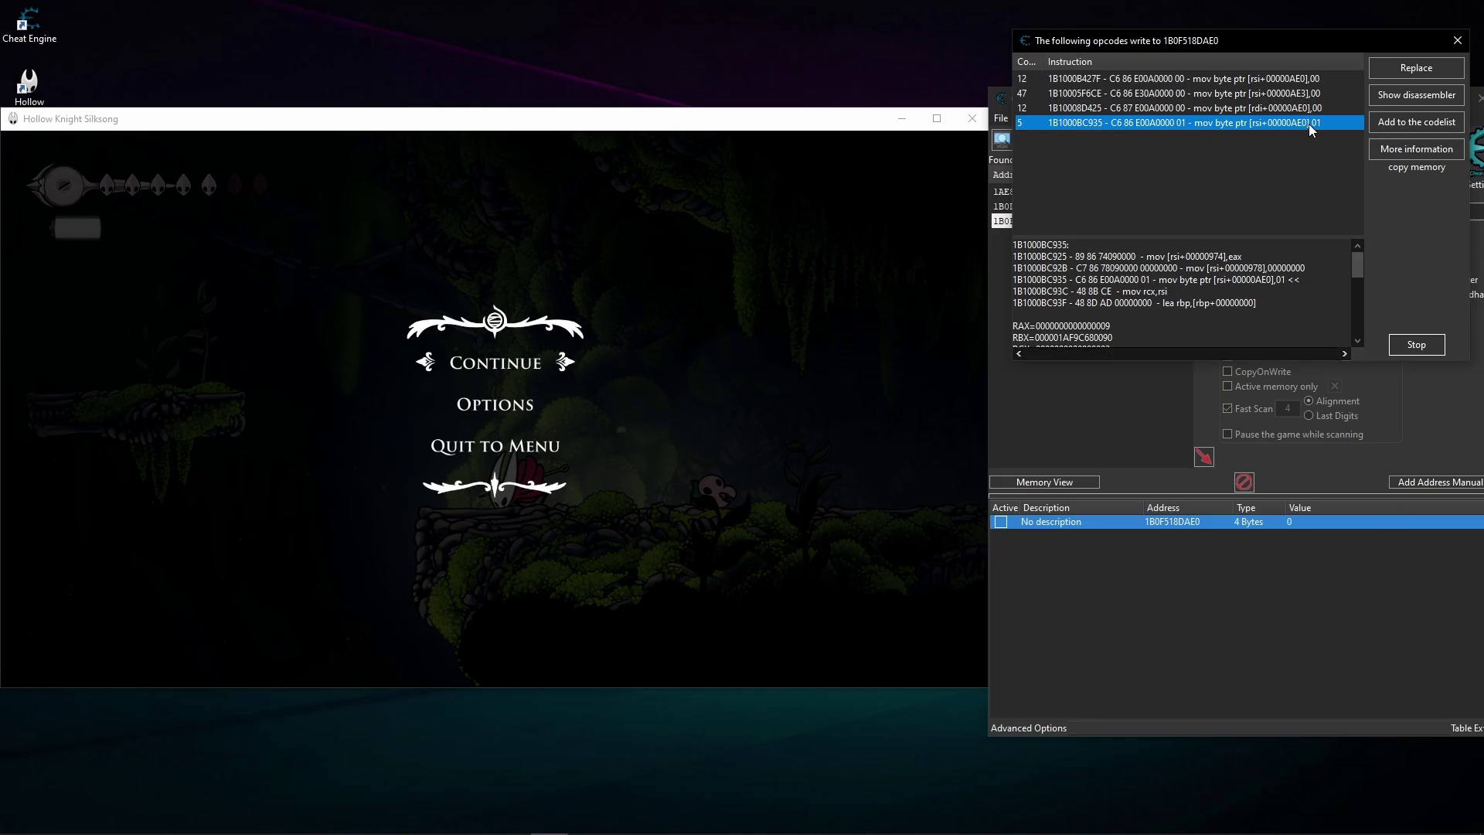
pyautogui.click(1376, 95)
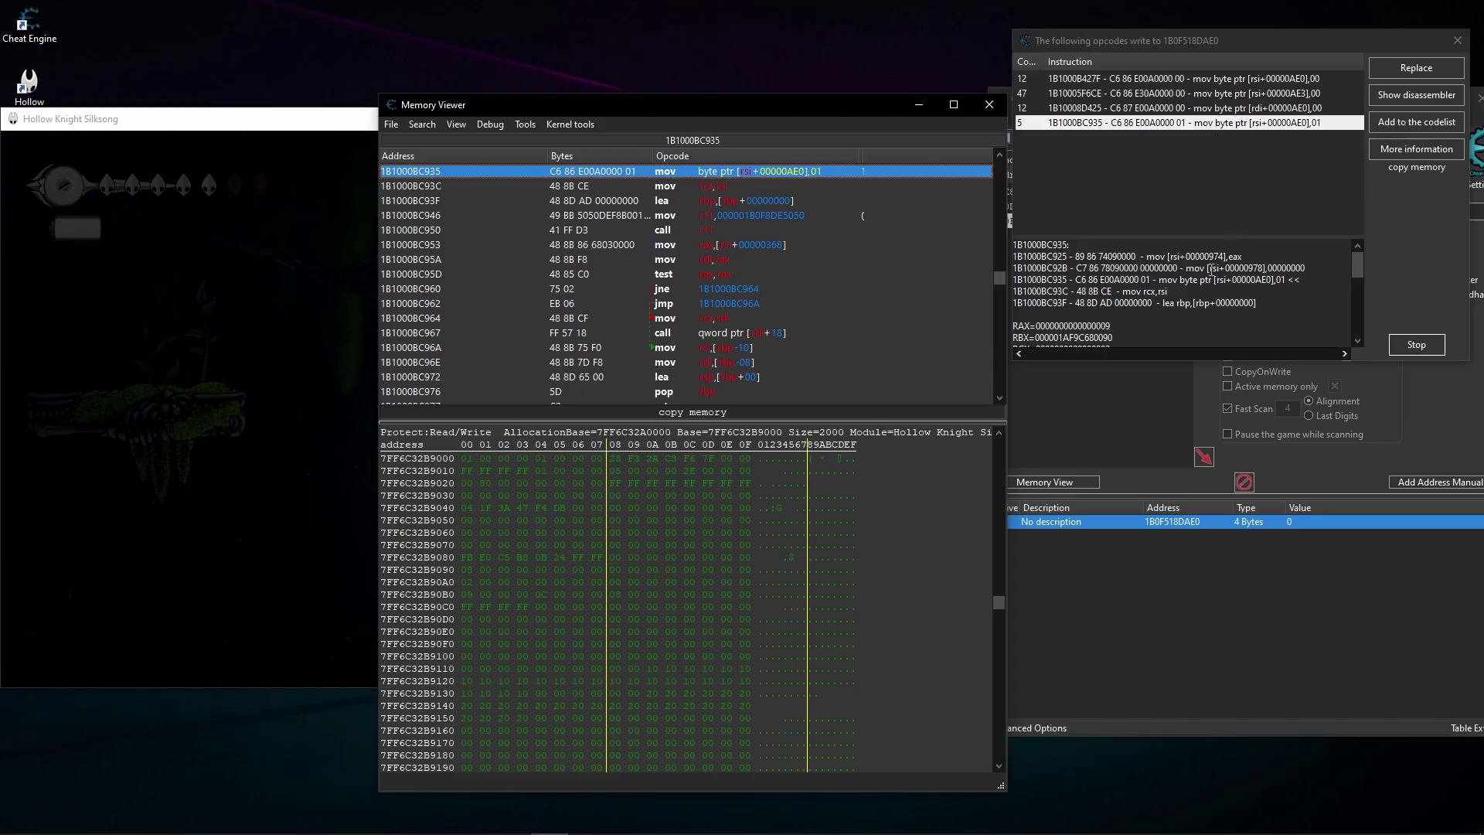
pyautogui.click(525, 125)
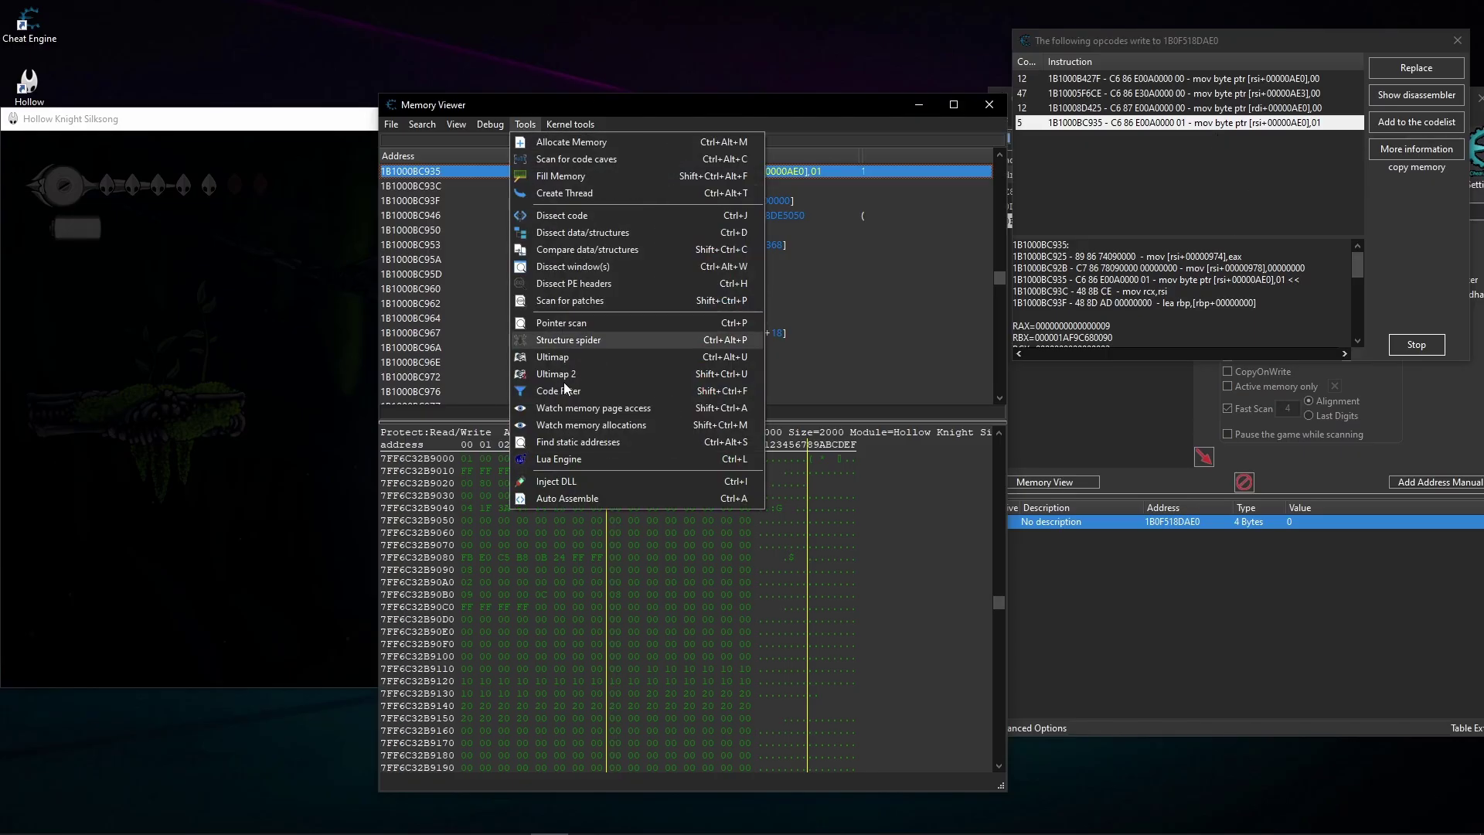
pyautogui.click(555, 498)
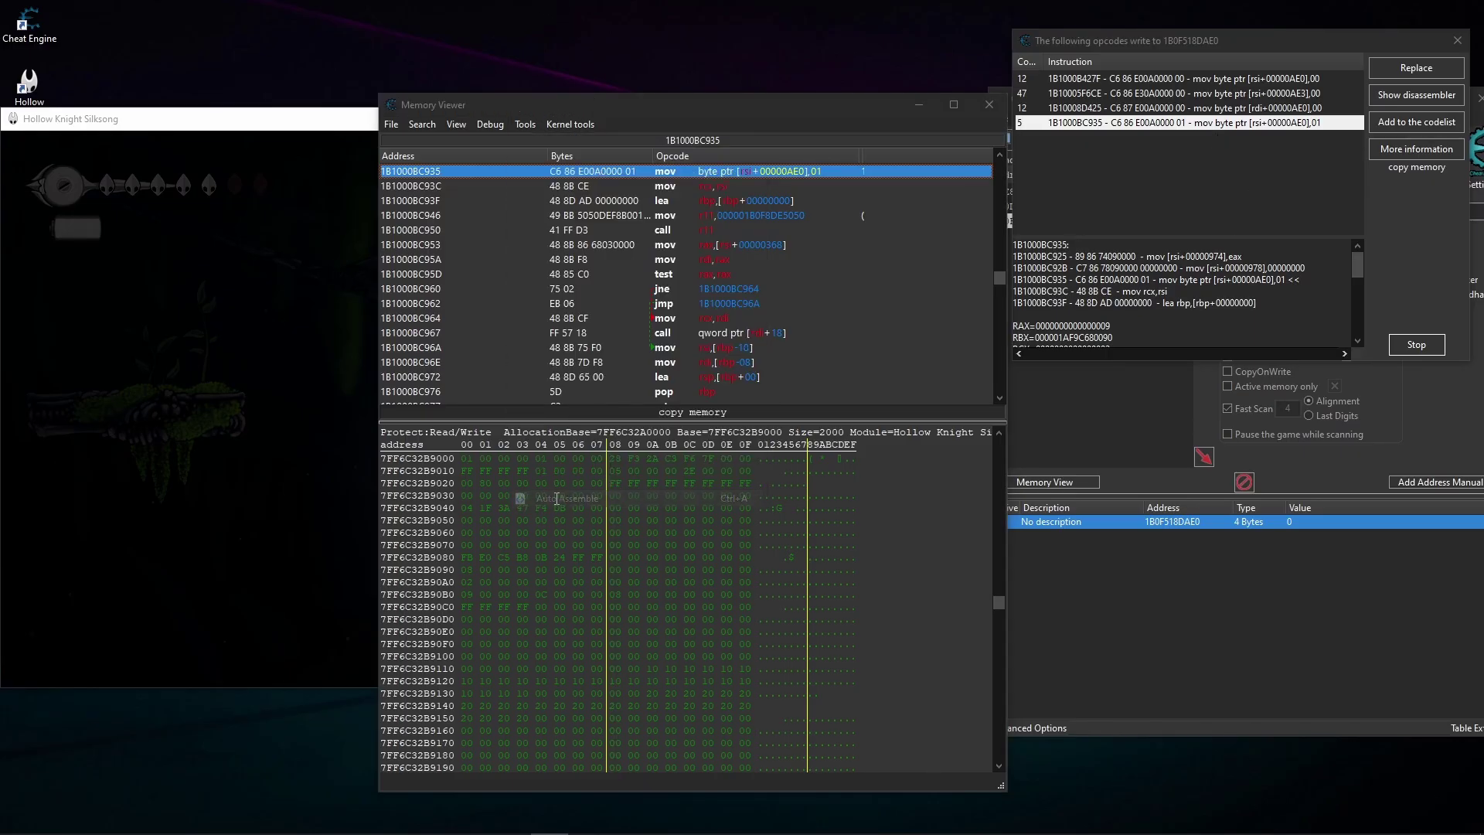
# Step: Generate an AOB Injection template at address 1B1000BC935 with the injection point symbol named dfgdbdf
pyautogui.click(363, 287)
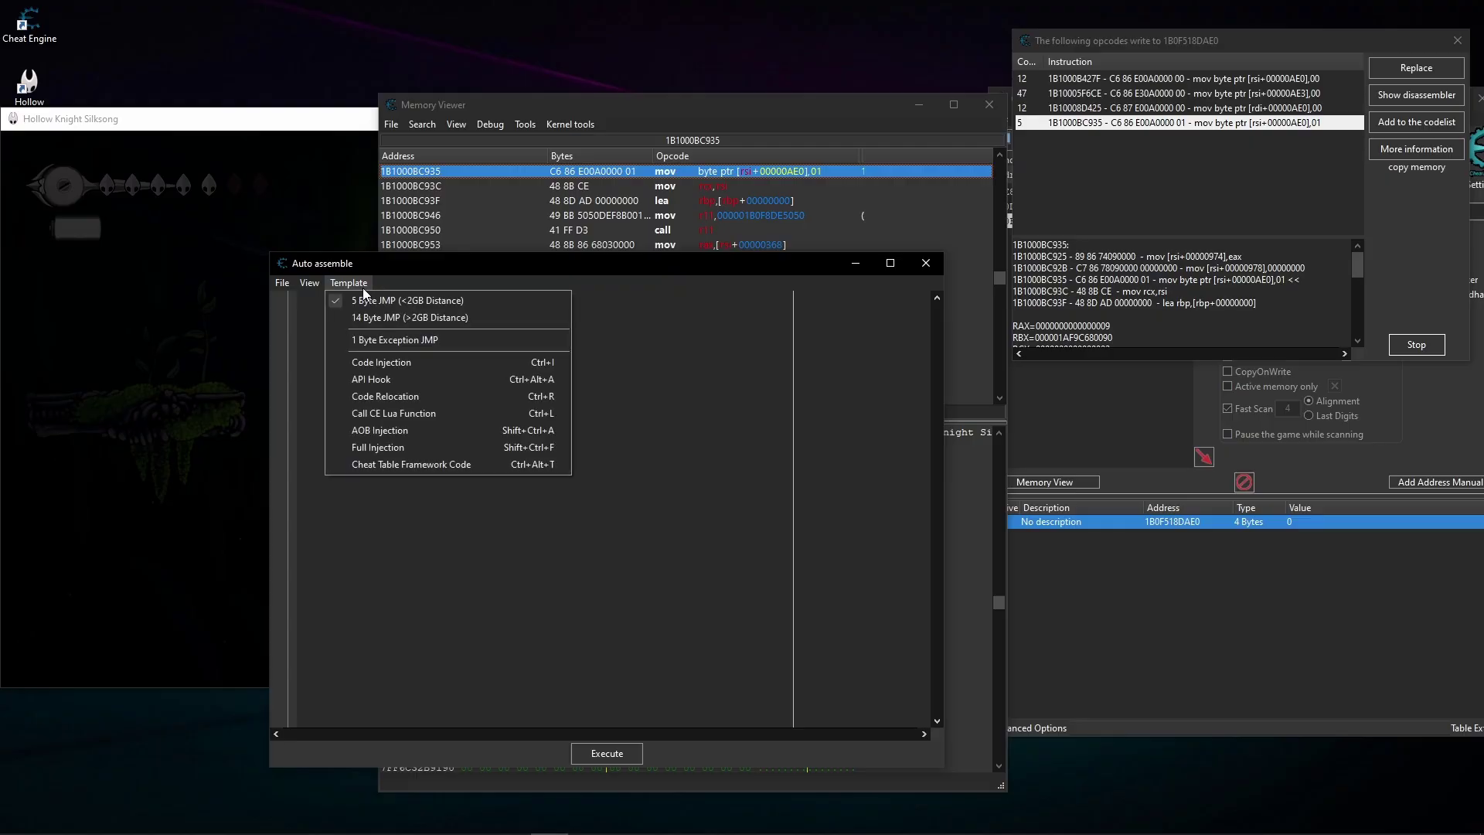
pyautogui.click(431, 435)
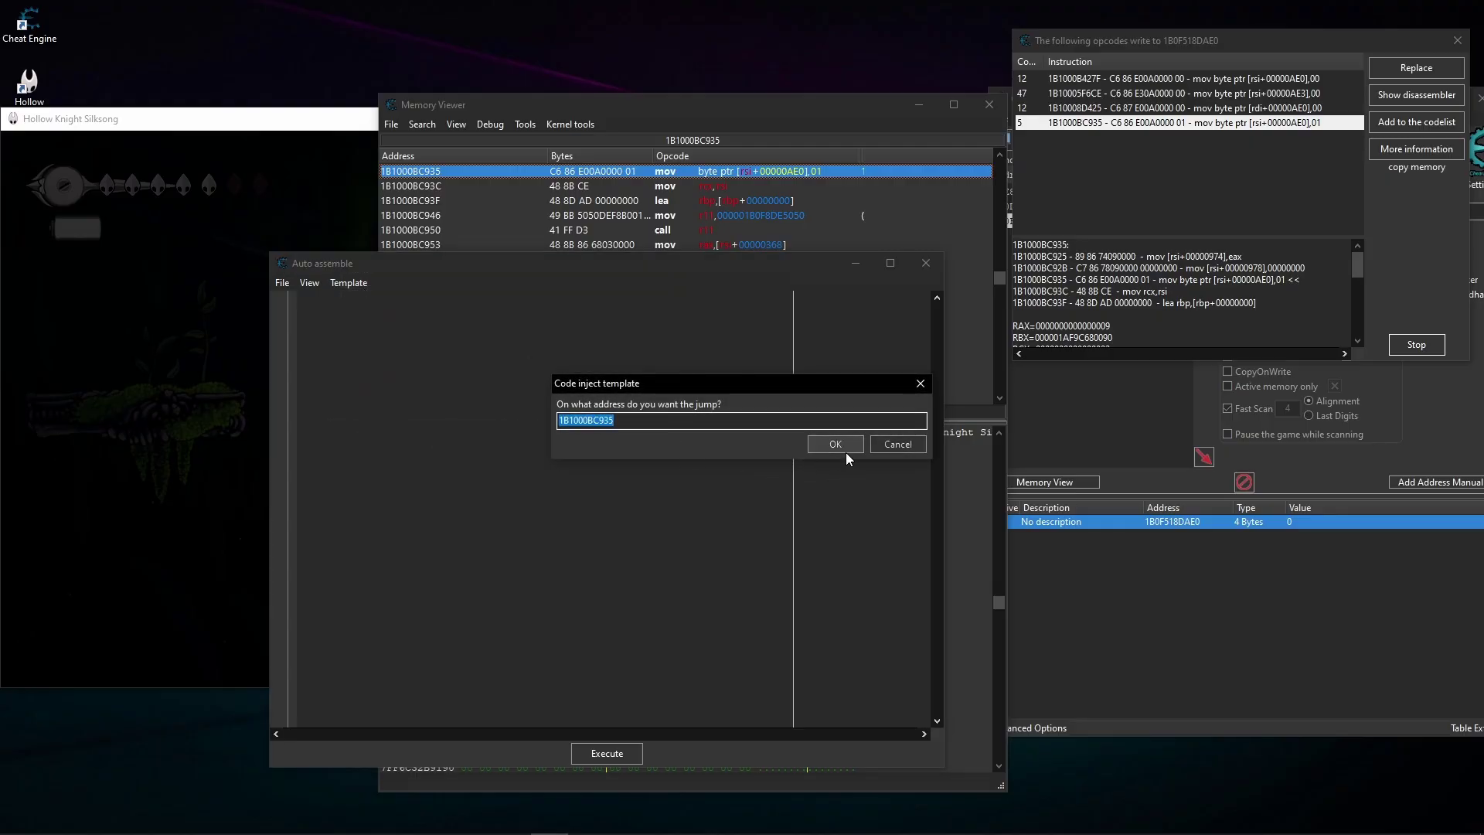
pyautogui.click(845, 452)
pyautogui.write('dfgdbdf')
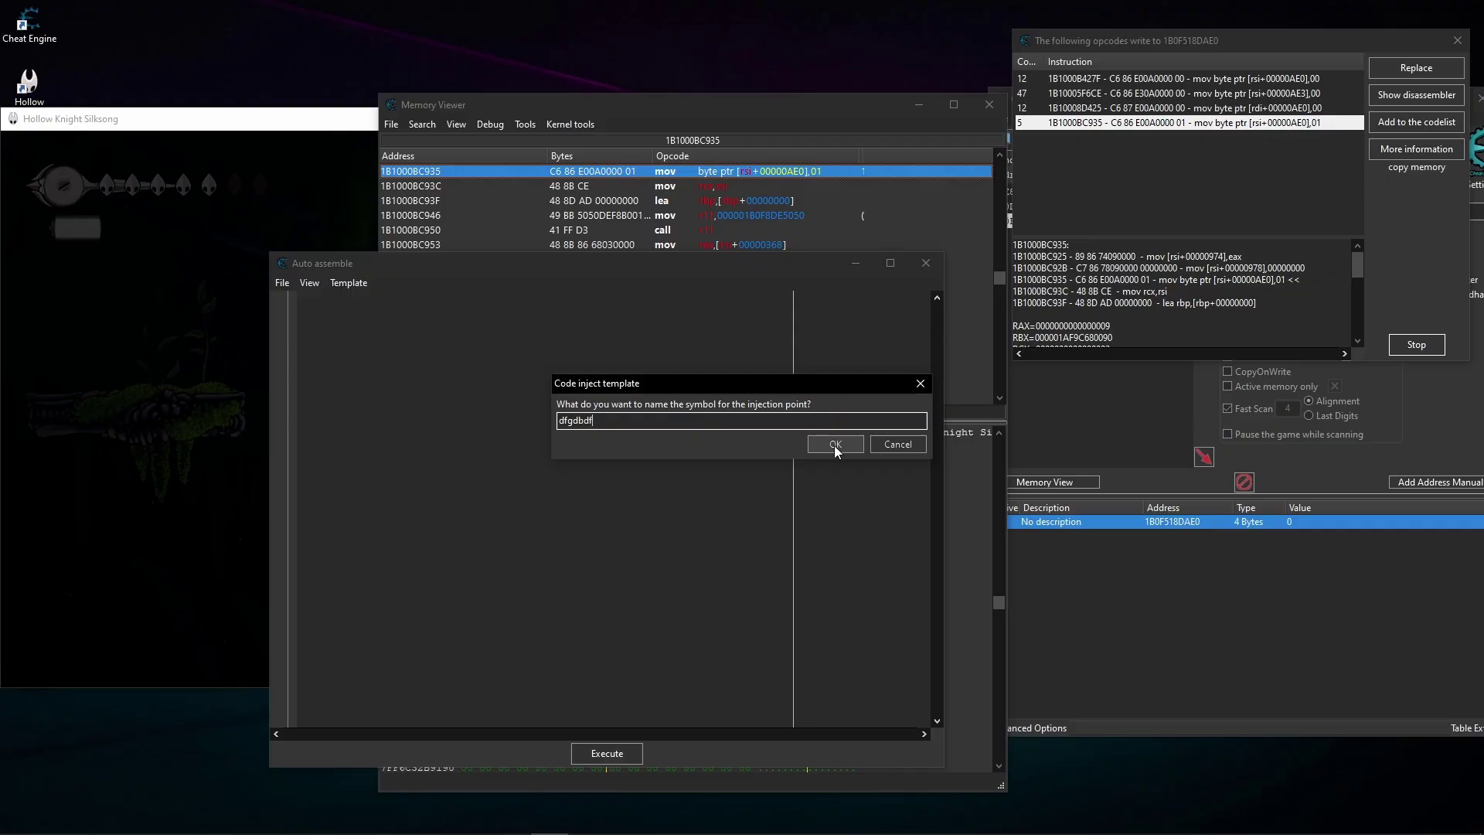
pyautogui.click(834, 445)
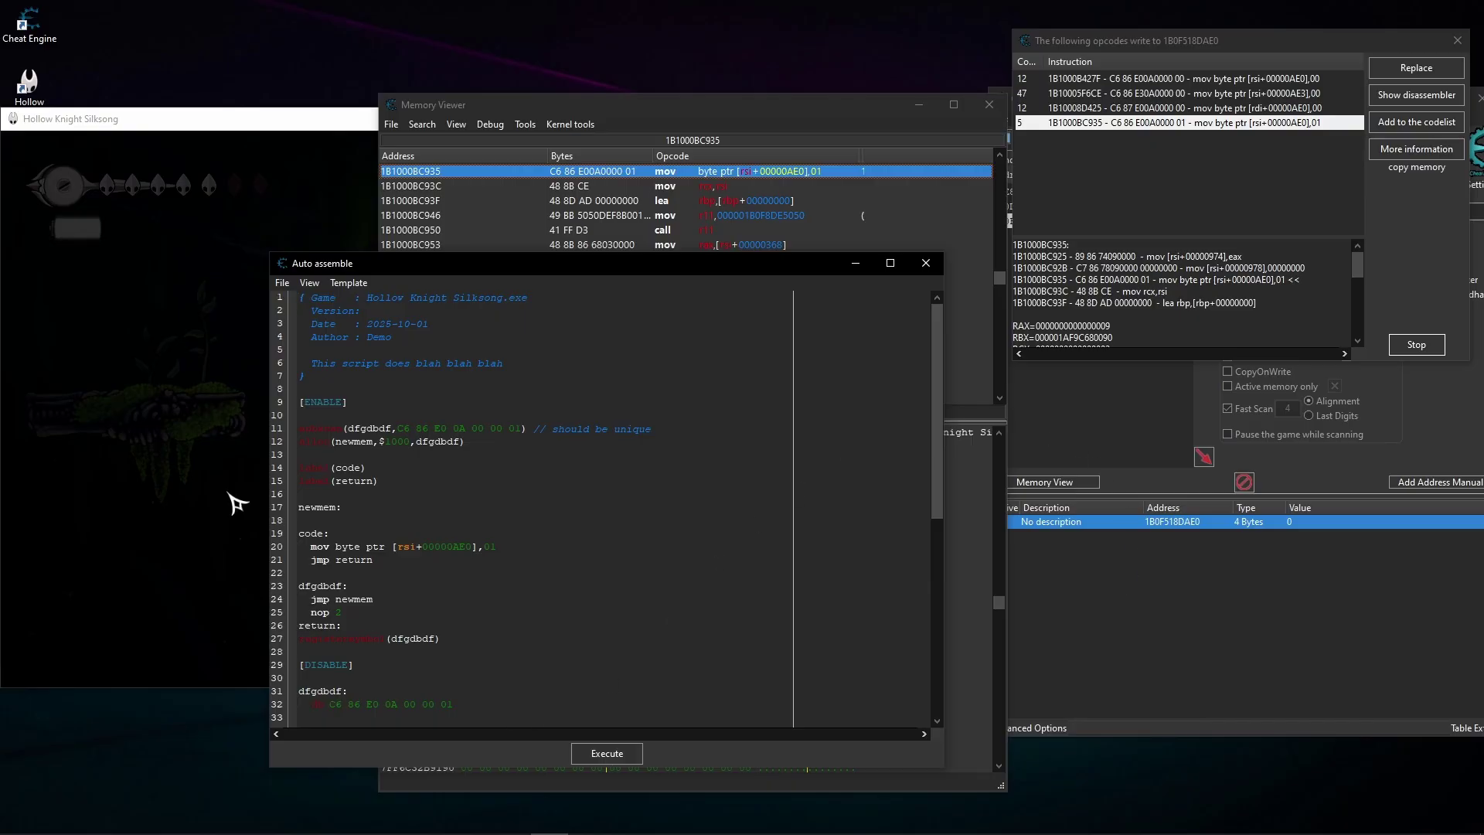
# Step: Review the generated script and change its code section to read mov byte ptr [rsi+00000AE0],0
pyautogui.scroll(-3, 680, 510)
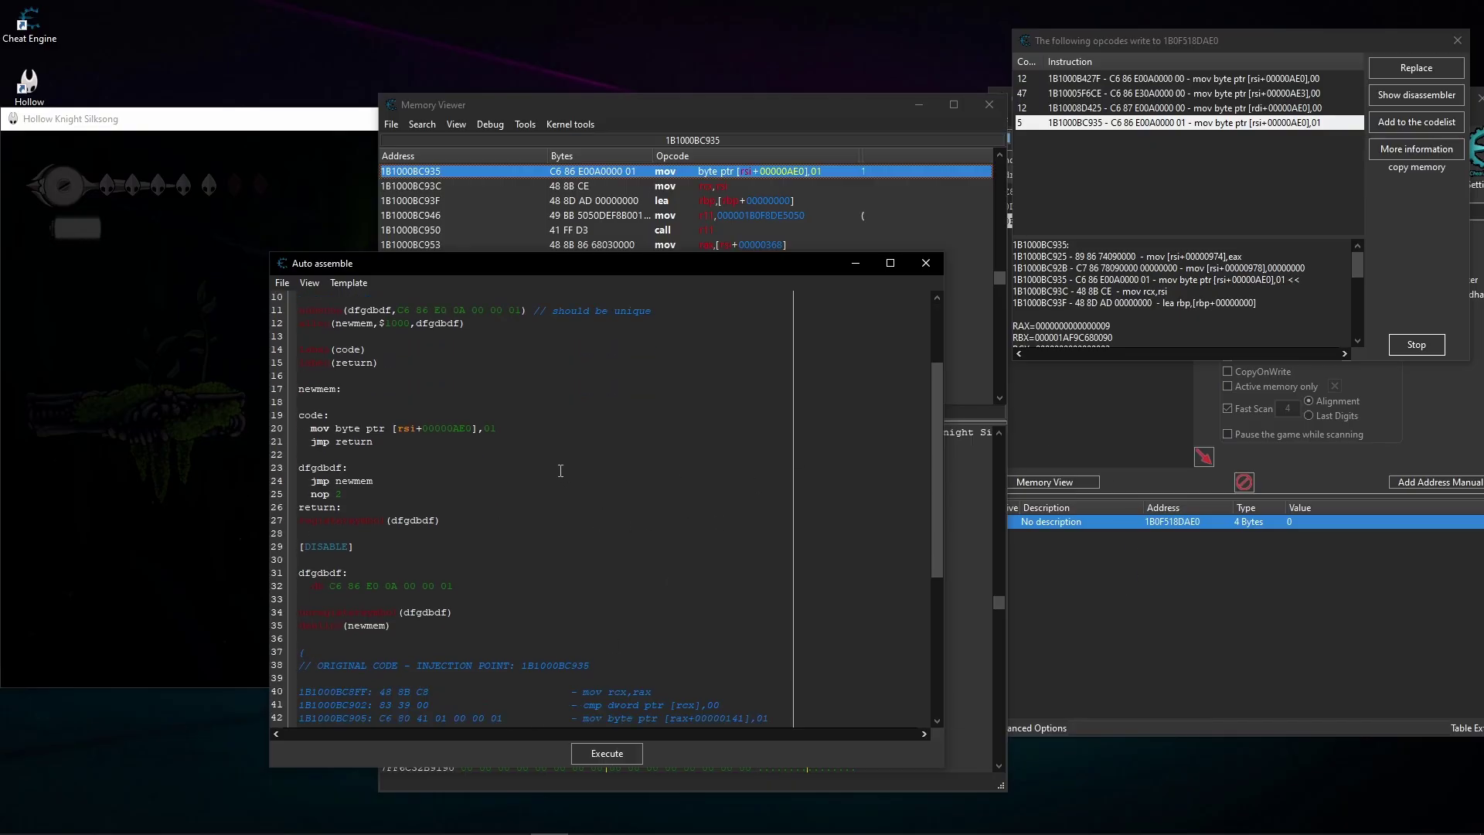
pyautogui.scroll(3, 433, 448)
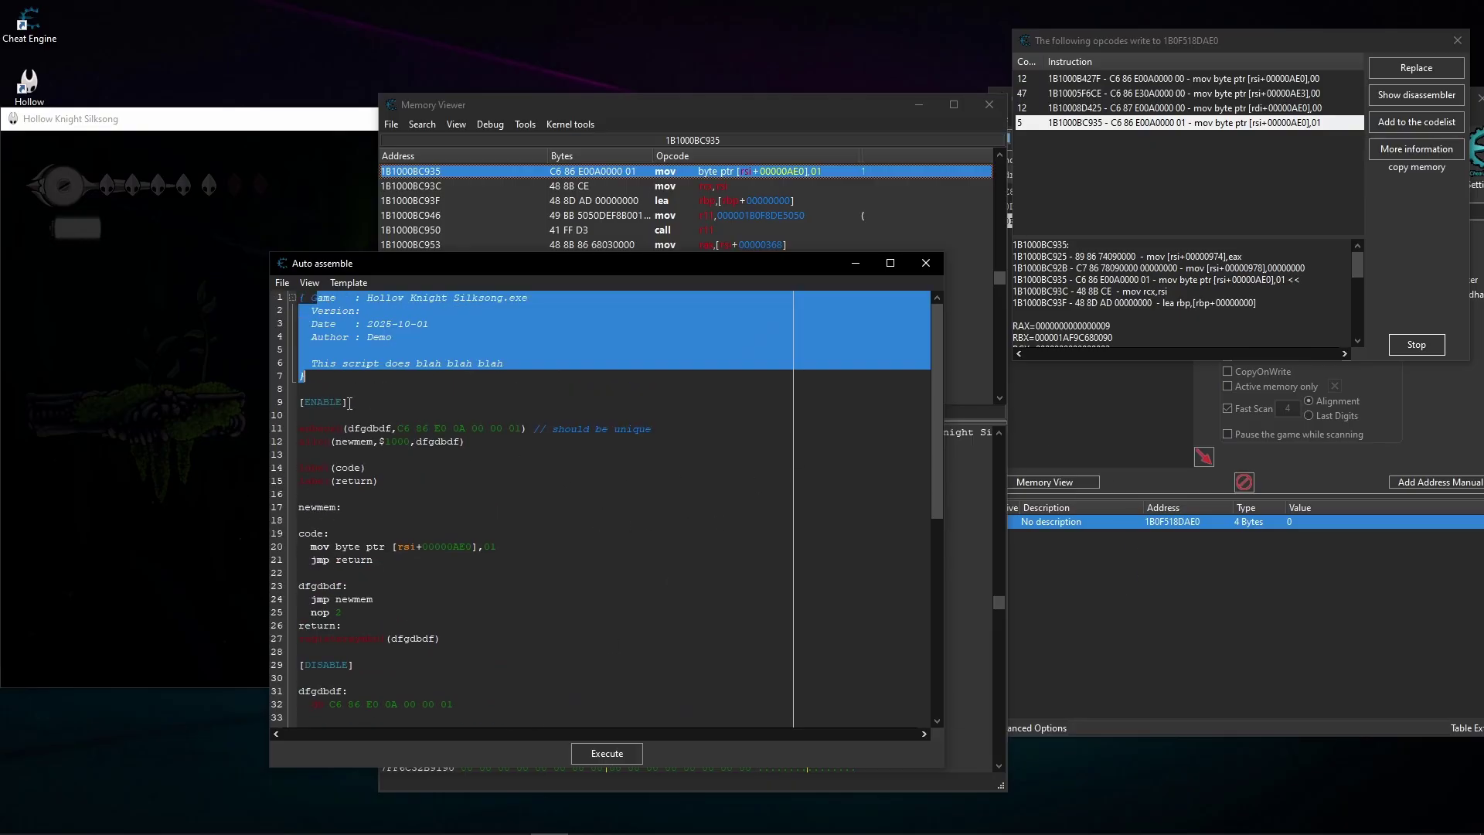
pyautogui.doubleClick(318, 534)
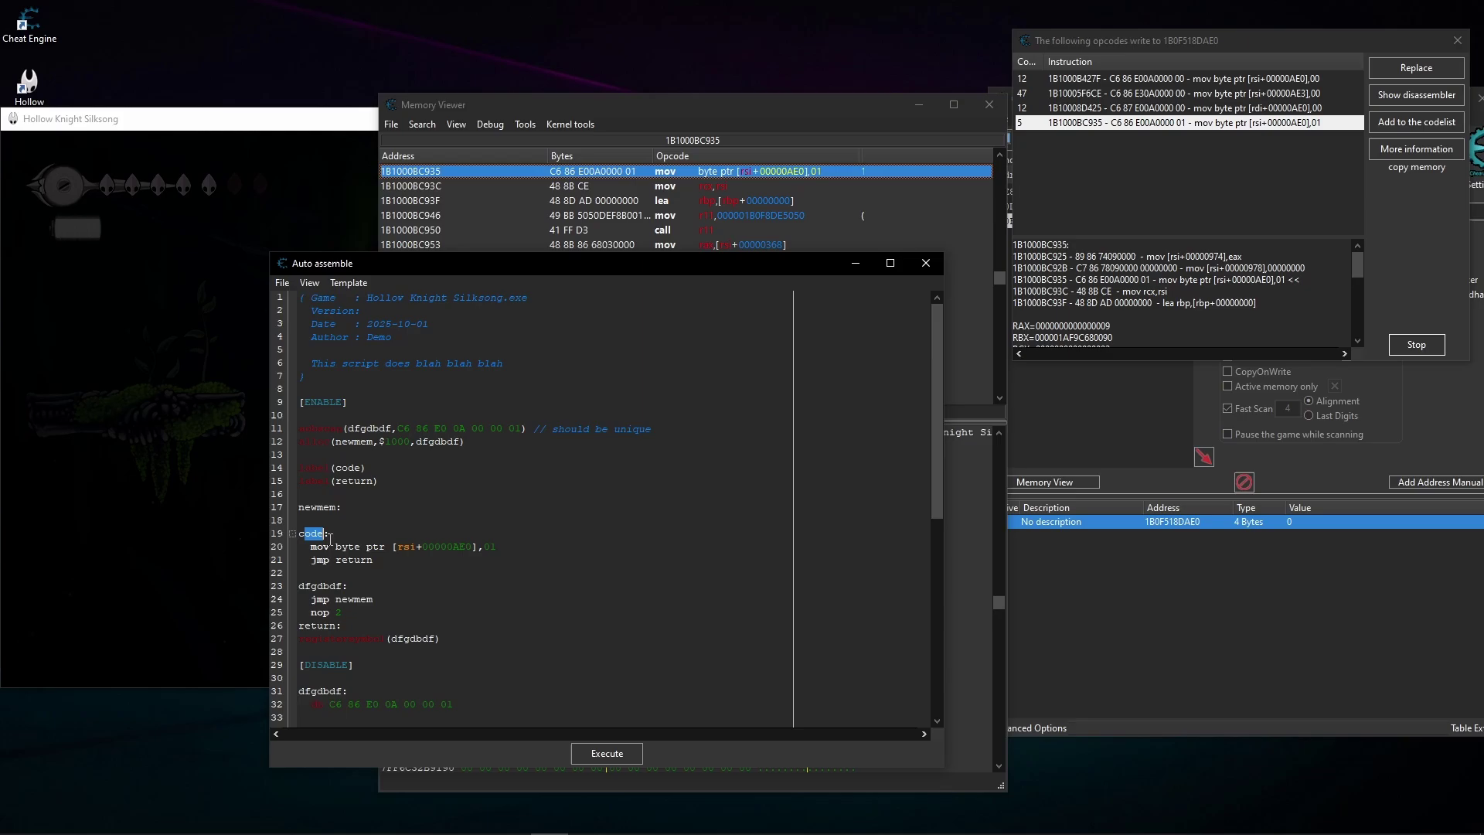
pyautogui.moveTo(499, 548); pyautogui.dragTo(324, 553)
pyautogui.click(491, 543)
pyautogui.press('BackSpace')
pyautogui.moveTo(495, 545); pyautogui.dragTo(453, 546)
pyautogui.click(556, 544)
pyautogui.moveTo(304, 548); pyautogui.dragTo(477, 547)
pyautogui.click(339, 544)
pyautogui.click(492, 546)
pyautogui.moveTo(396, 547); pyautogui.dragTo(484, 546)
pyautogui.write('1')
pyautogui.hotkey('ctrl', 'z')
pyautogui.moveTo(503, 549); pyautogui.dragTo(485, 547)
# Step: Assign the edited injection script to the current cheat table and select its new entry in the address list
pyautogui.click(283, 285)
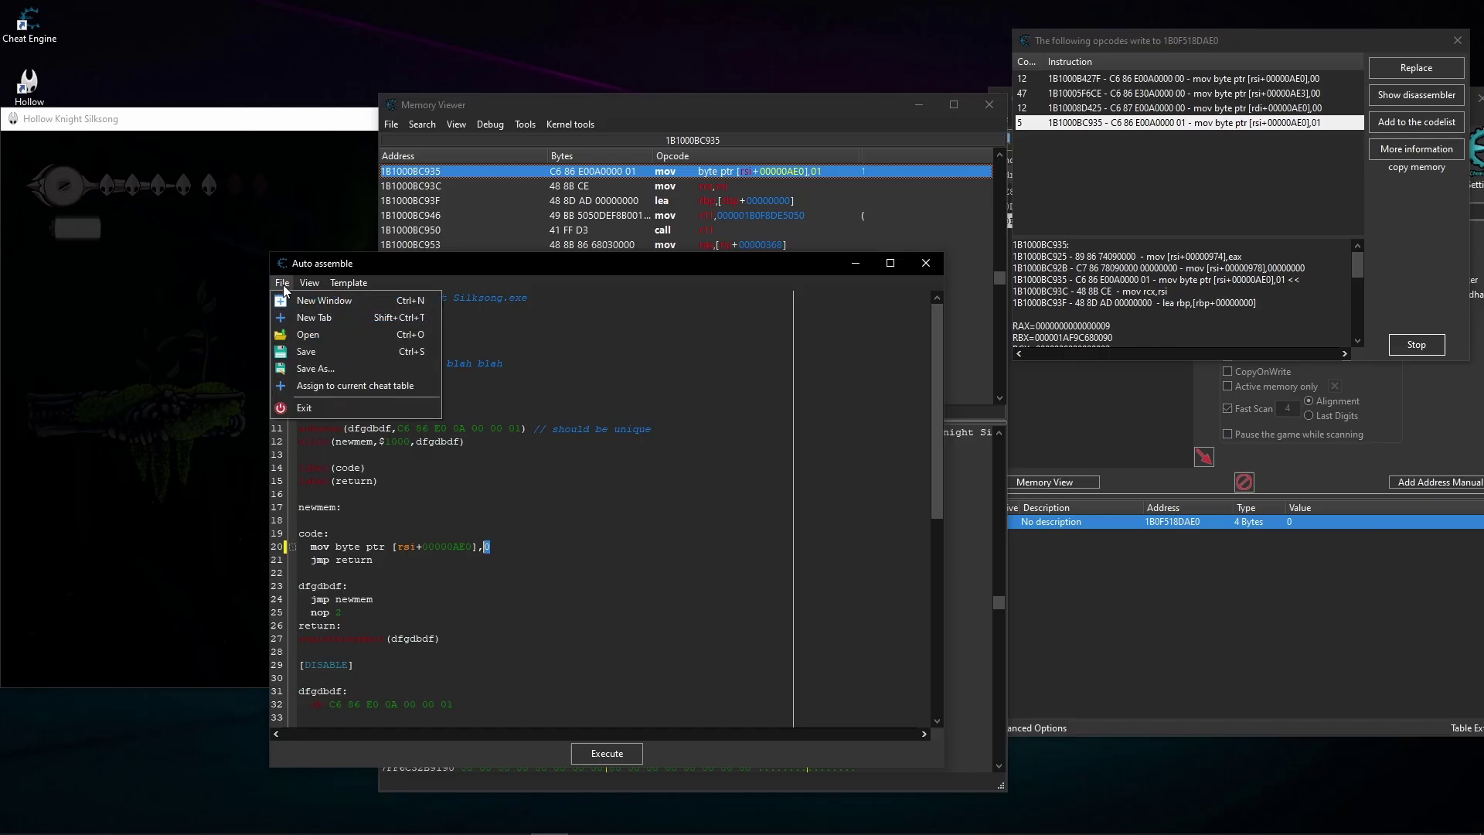
pyautogui.click(331, 385)
pyautogui.click(1374, 638)
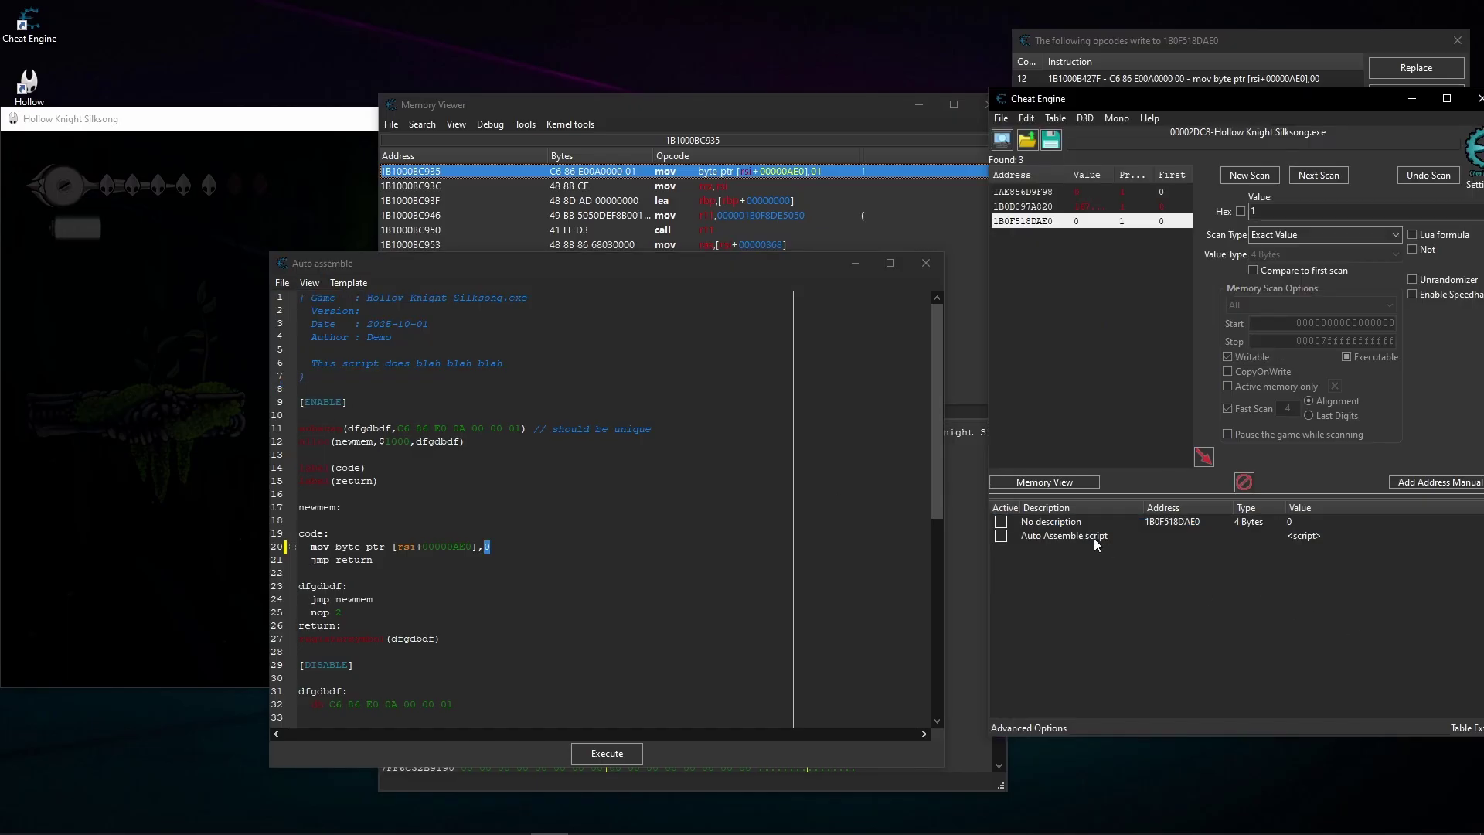
pyautogui.click(1221, 534)
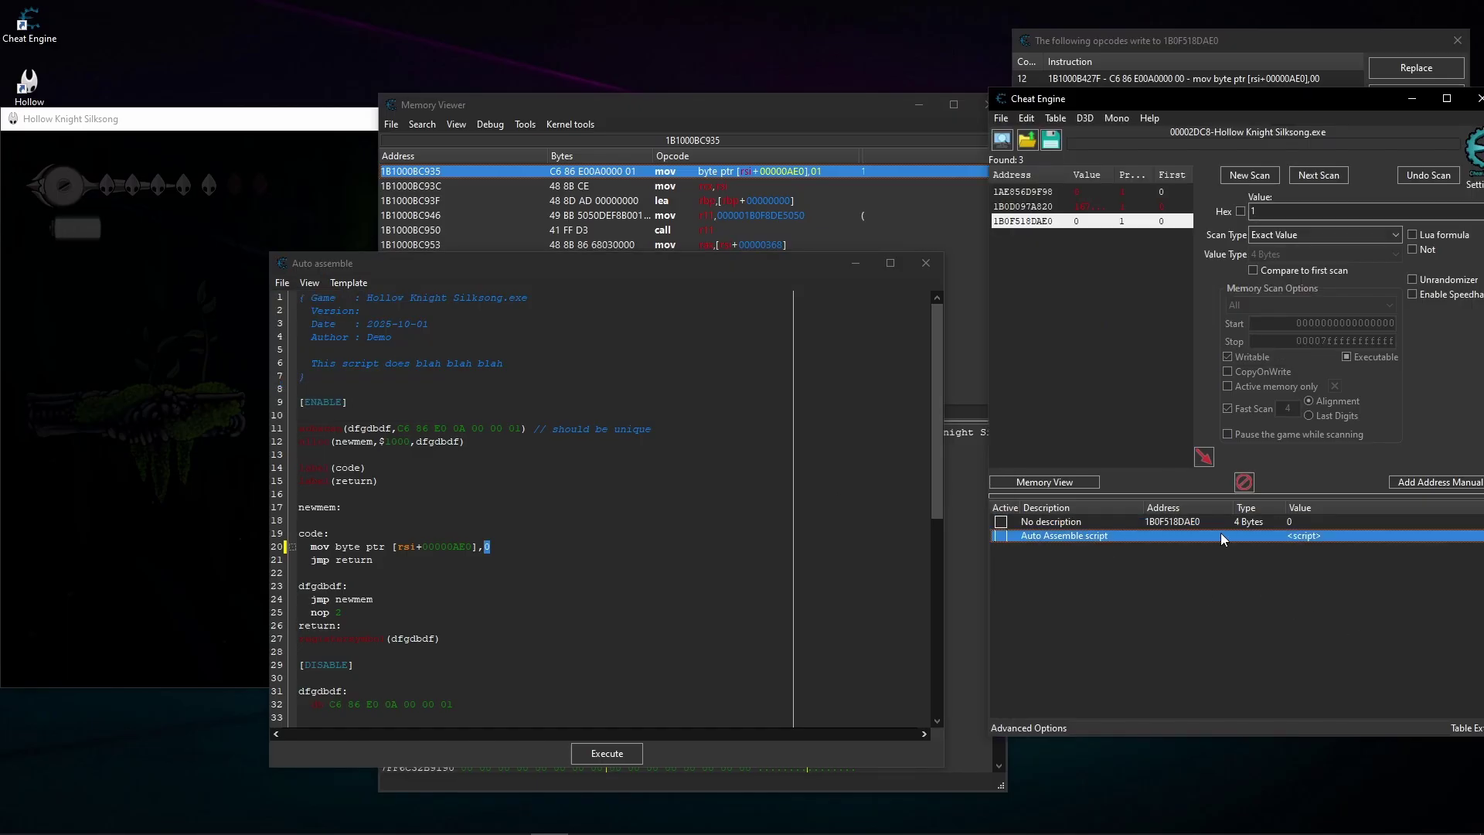
# Step: Close the Auto assemble script, the Memory Viewer and the list of writing opcodes
pyautogui.click(926, 264)
pyautogui.click(981, 107)
pyautogui.click(985, 105)
pyautogui.click(1457, 40)
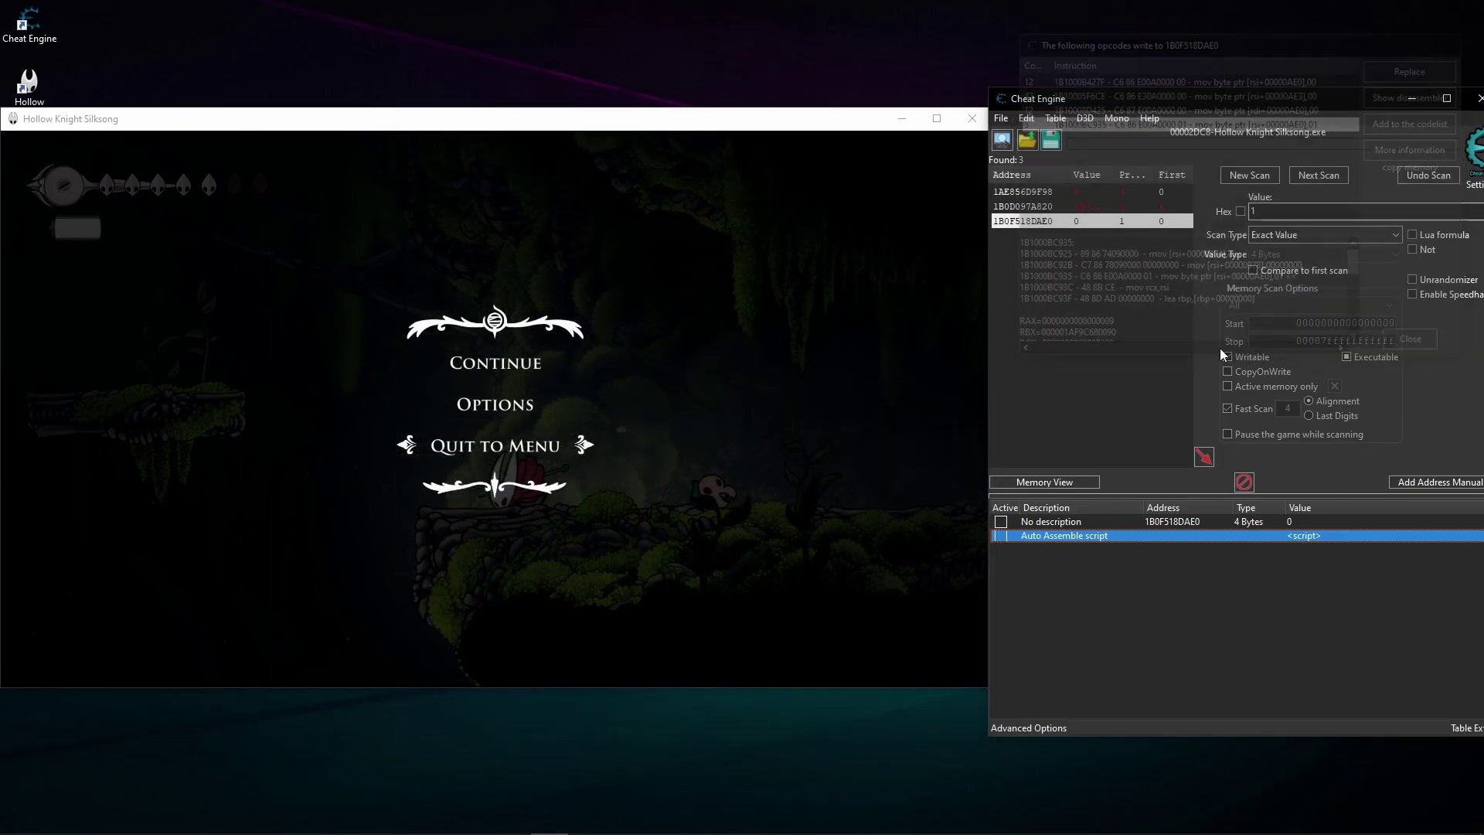
# Step: Change the description of the Auto Assemble script entry to "fly"
pyautogui.doubleClick(1049, 532)
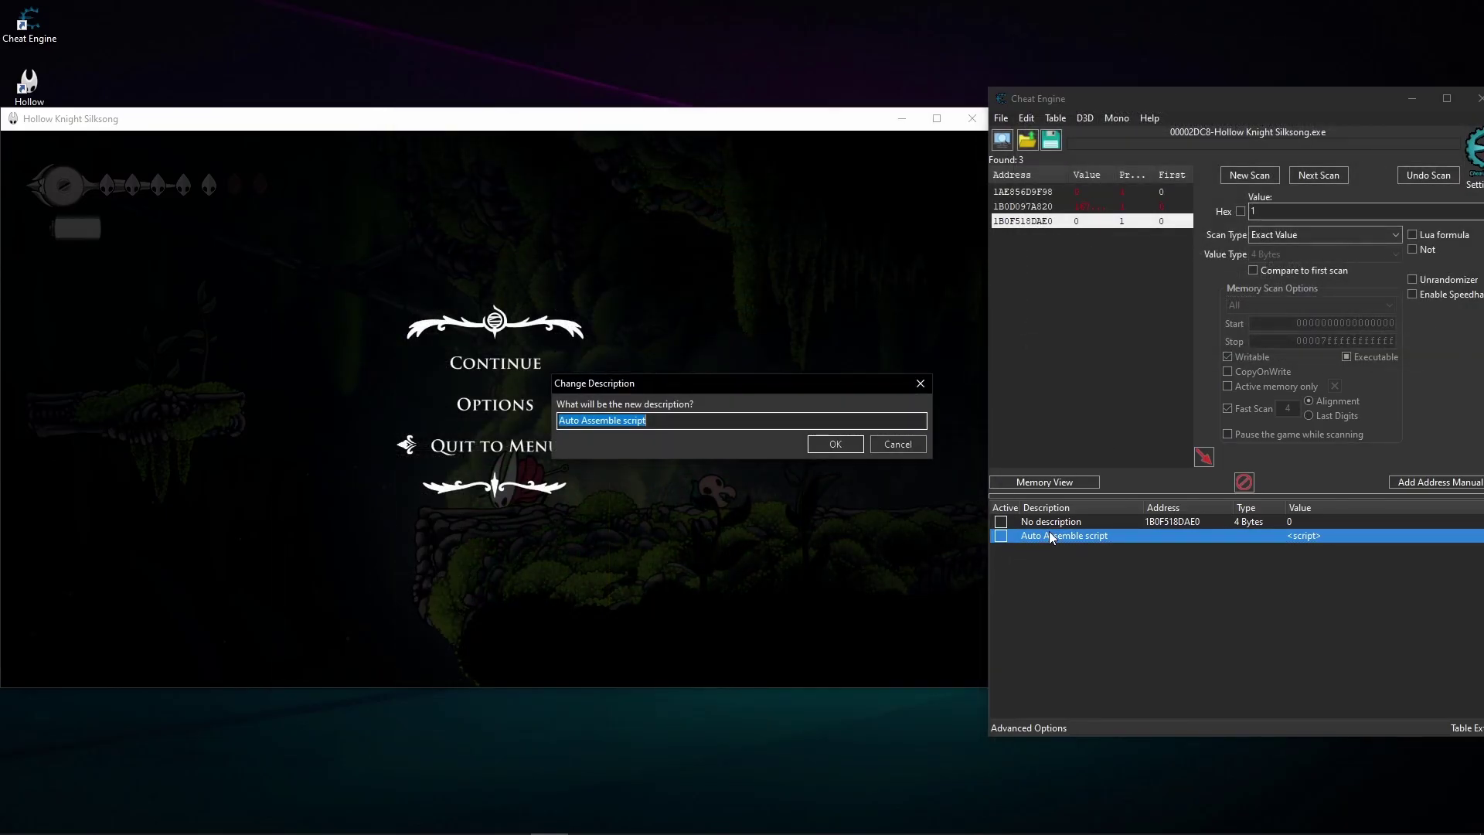
pyautogui.write('fly')
pyautogui.click(835, 443)
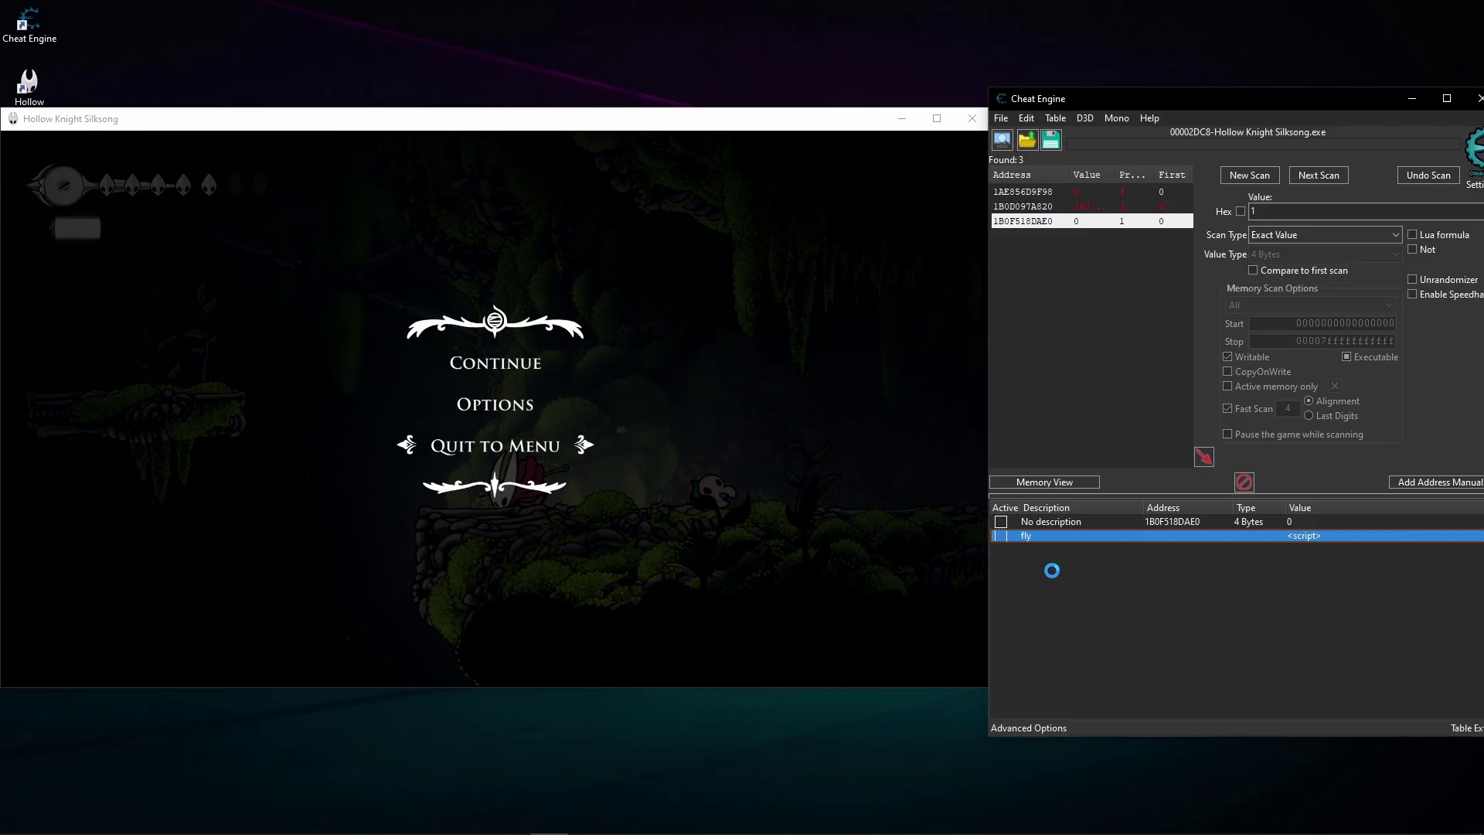
# Step: Resume the game and make the character face the open gap beside the mossy ledge
pyautogui.click(533, 356)
pyautogui.press('Left')
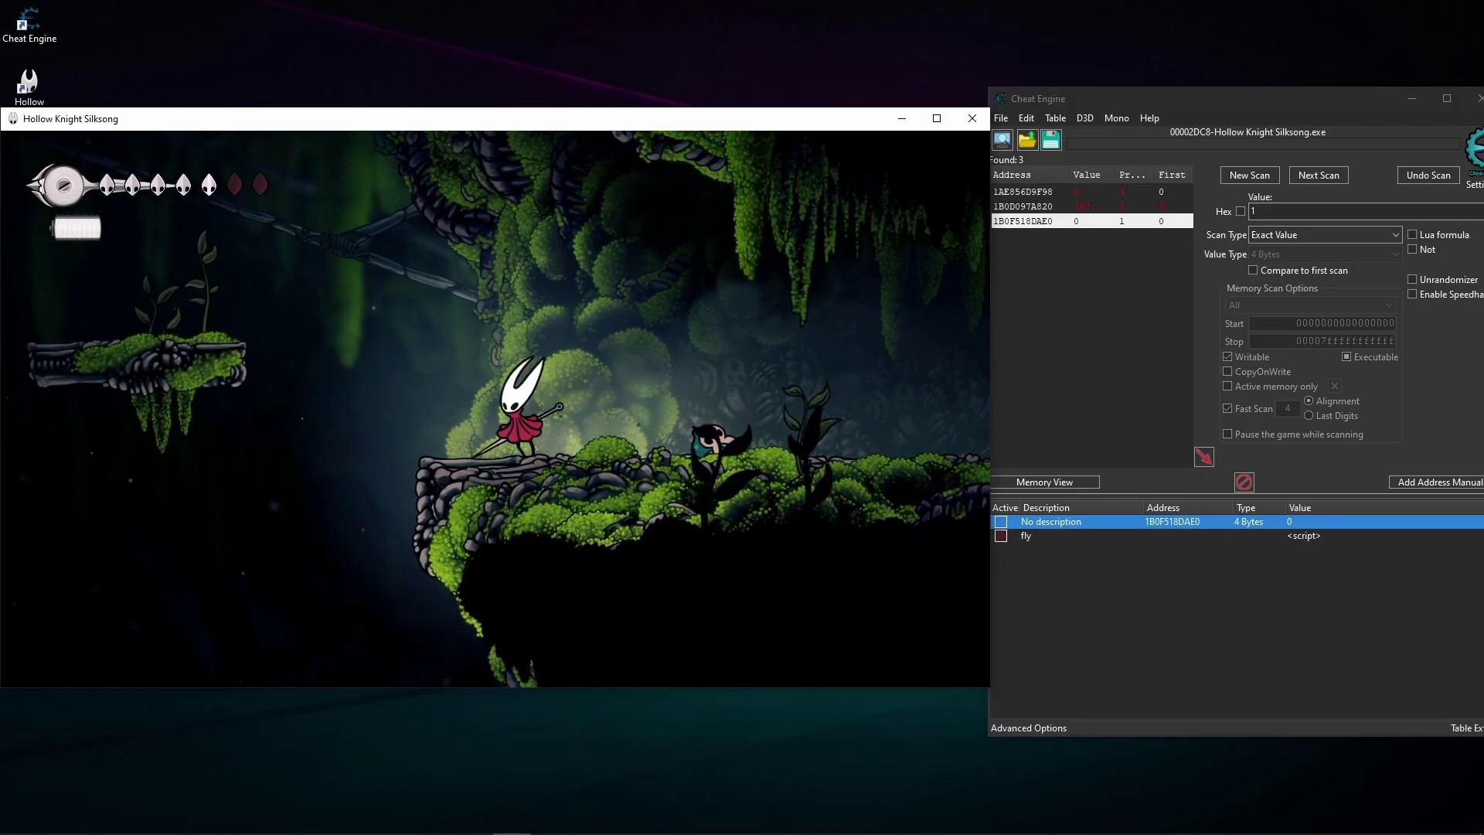